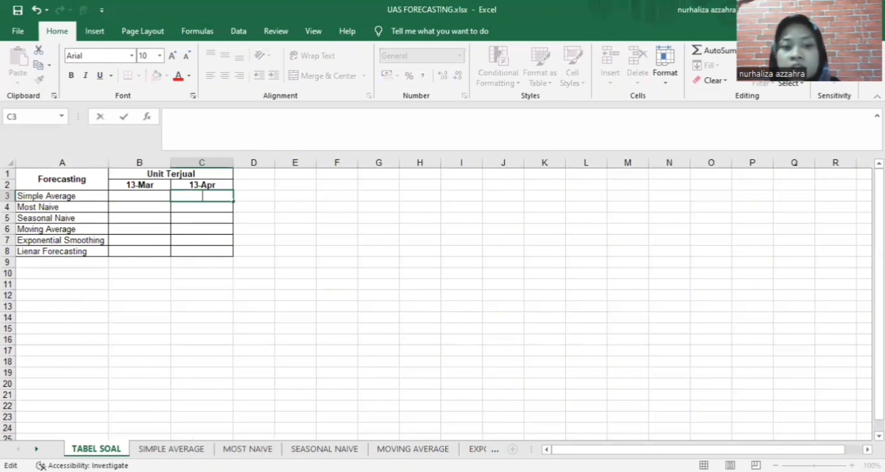
On the SIMPLE AVERAGE sheet, clear the March and April 2019 forecast formulas in C61 and C62
{"action": "left_click", "coordinate": [172, 448]}
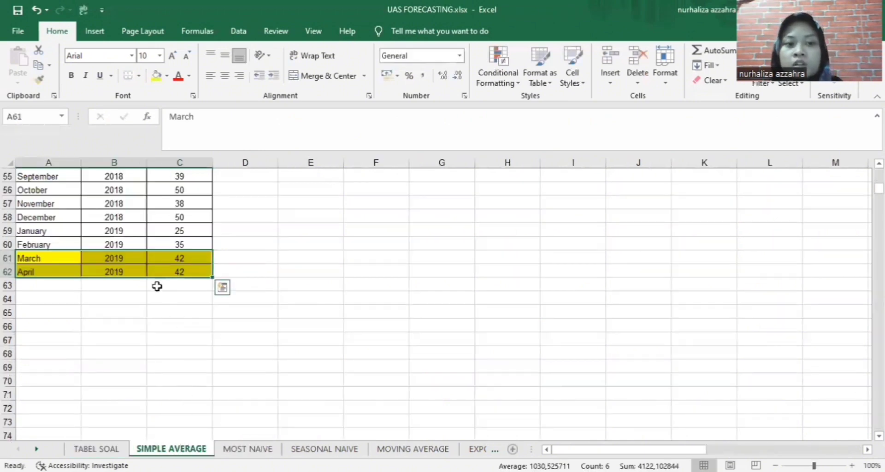
{"action": "double_click", "coordinate": [183, 257]}
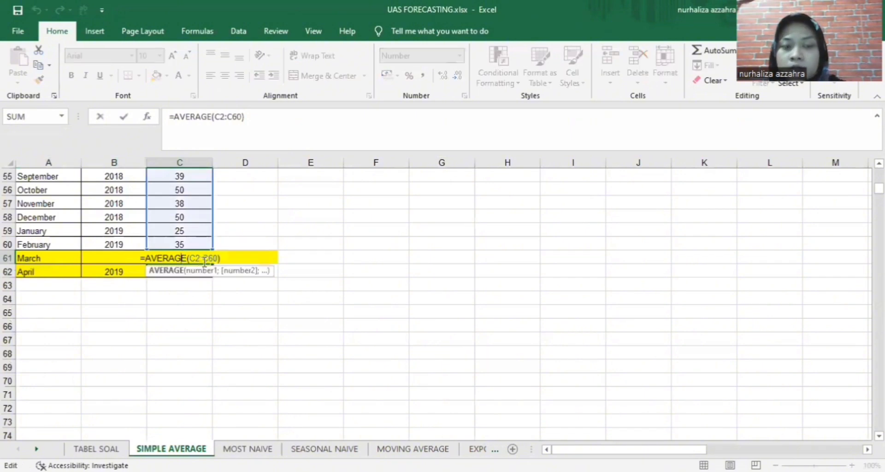
{"action": "key", "text": "Escape"}
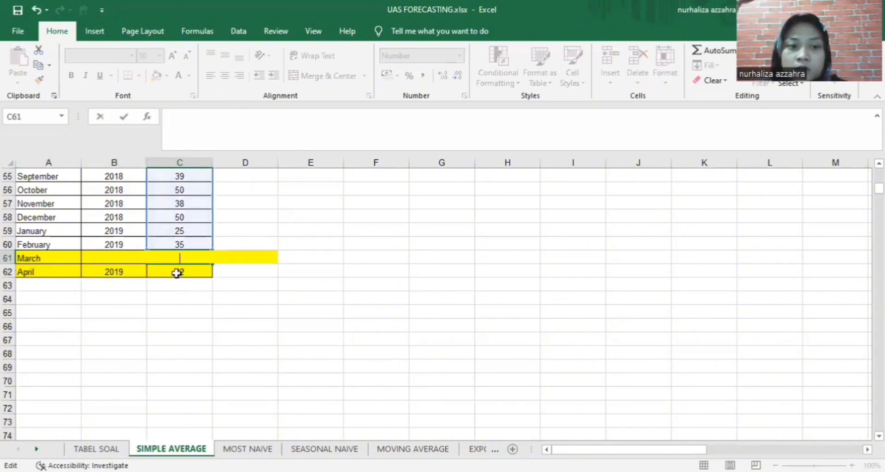
{"action": "left_click", "coordinate": [201, 272]}
{"action": "key", "text": "BackSpace"}
{"action": "left_click", "coordinate": [196, 299]}
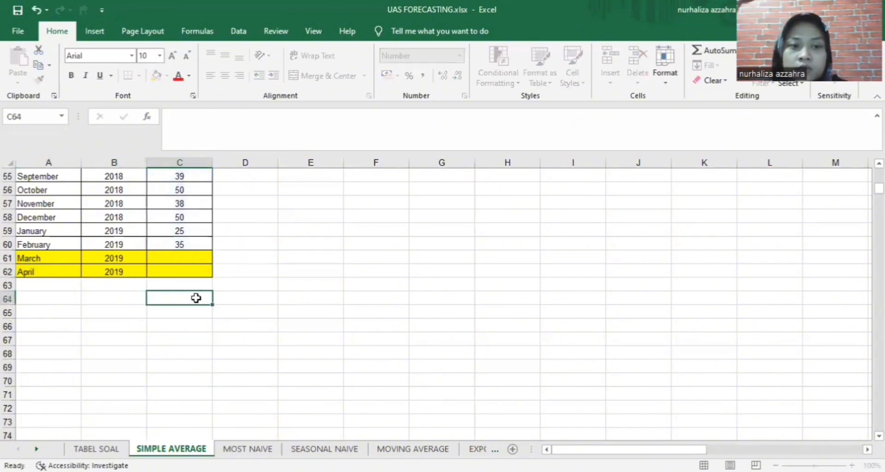
Scroll through the monthly units above the empty March 2019 forecast cell
{"action": "scroll", "coordinate": [236, 298], "scroll_direction": "up", "scroll_amount": 1}
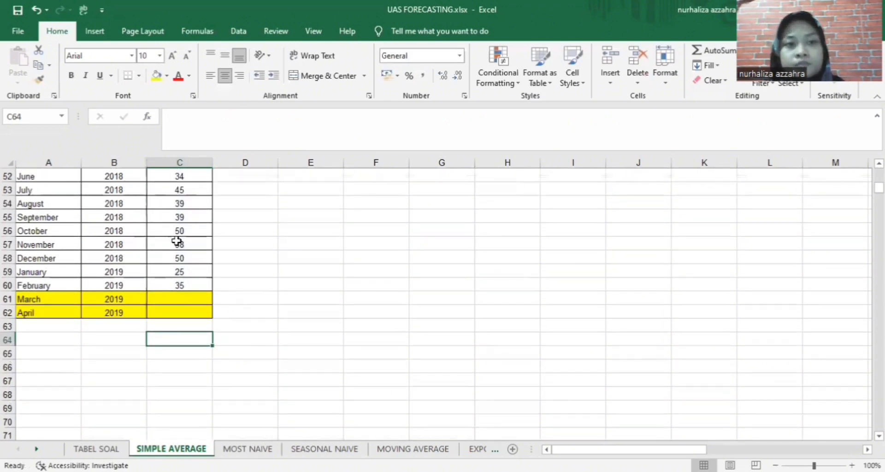
{"action": "left_click", "coordinate": [187, 300]}
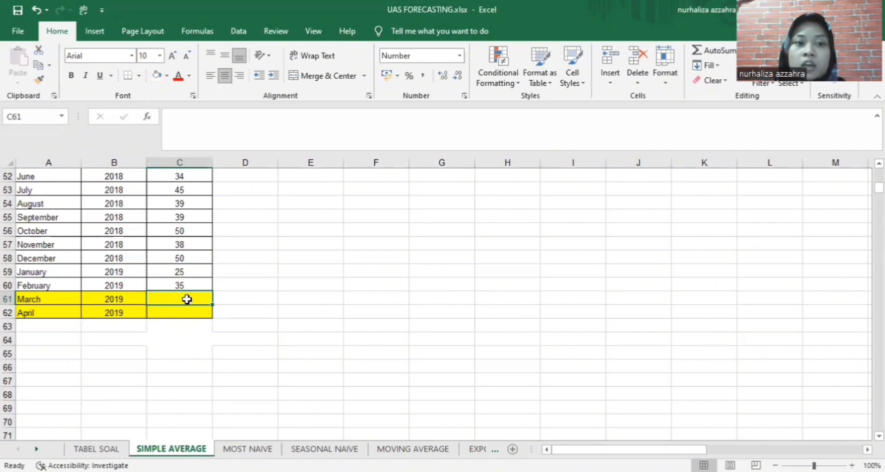
{"action": "scroll", "coordinate": [187, 300], "scroll_direction": "up", "scroll_amount": 17}
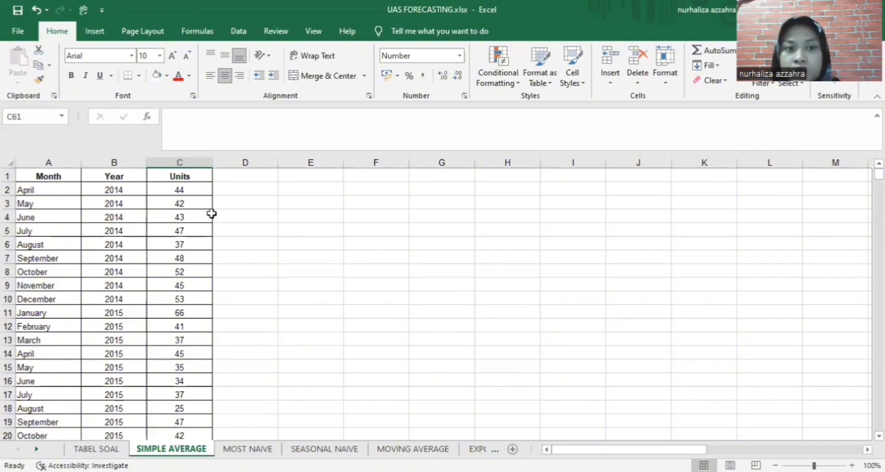
{"action": "scroll", "coordinate": [211, 214], "scroll_direction": "down", "scroll_amount": 7}
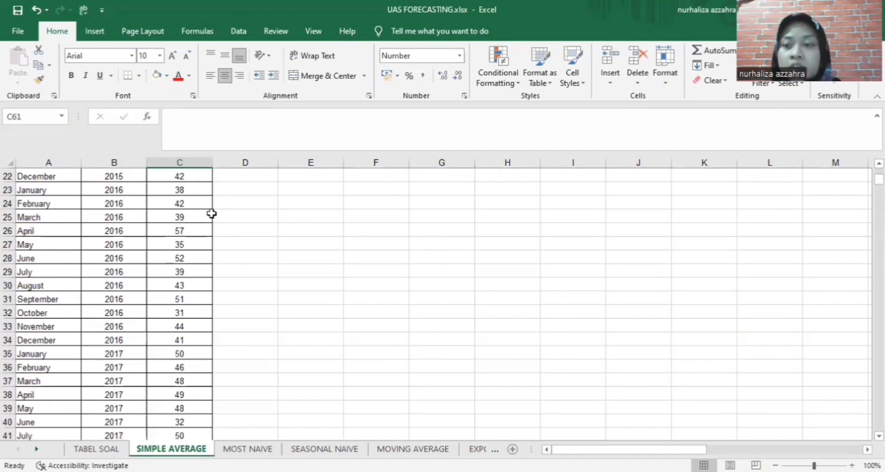
{"action": "scroll", "coordinate": [212, 213], "scroll_direction": "down", "scroll_amount": 3}
{"action": "scroll", "coordinate": [211, 215], "scroll_direction": "down", "scroll_amount": 1}
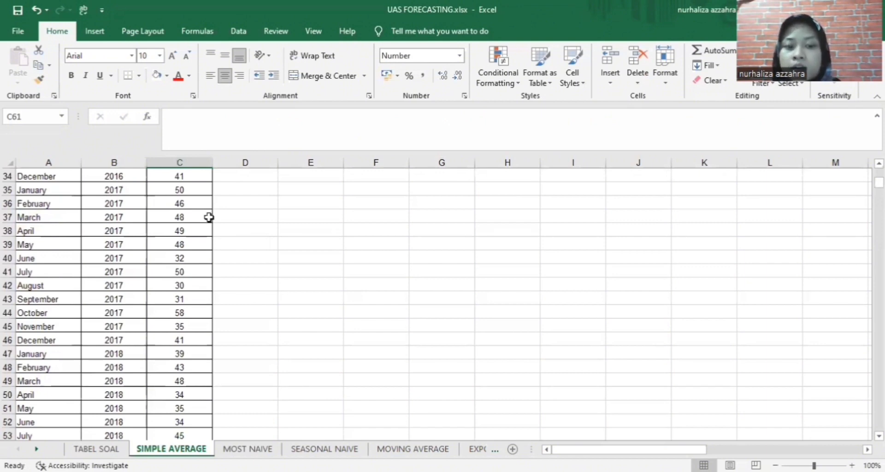
{"action": "scroll", "coordinate": [209, 217], "scroll_direction": "down", "scroll_amount": 7}
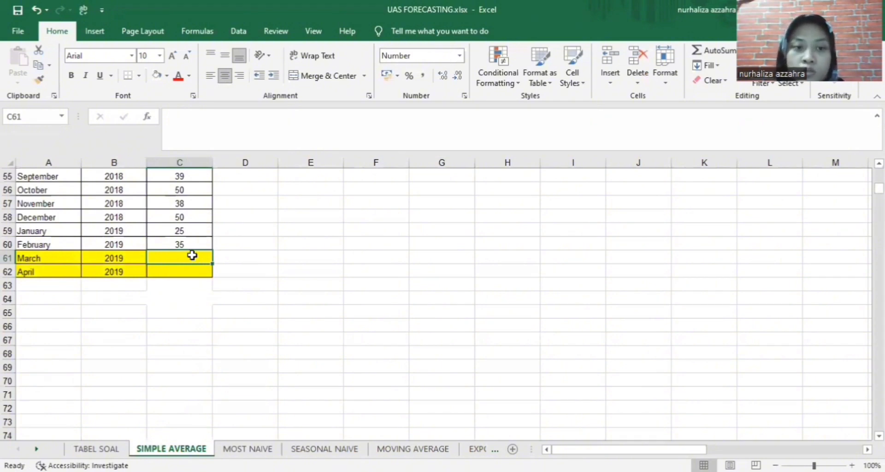
Enter =AVERAGE(C2:C60) in C61 as the March 2019 forecast, giving 42
{"action": "double_click", "coordinate": [194, 256]}
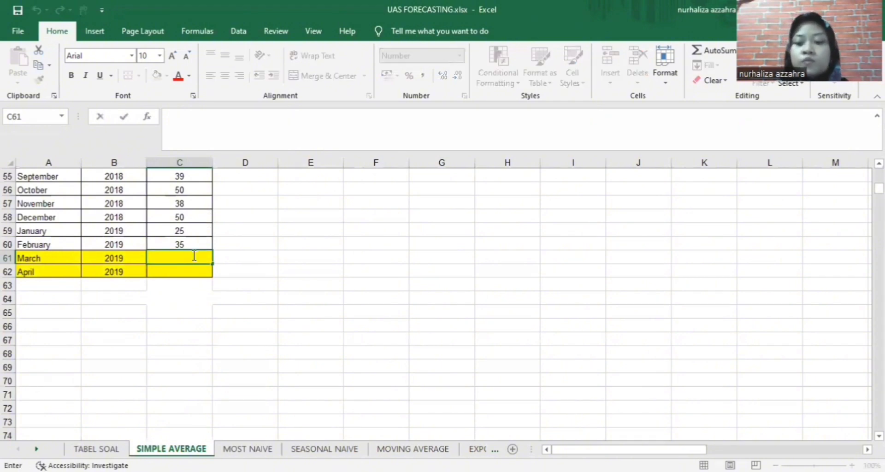
{"action": "type", "text": "="}
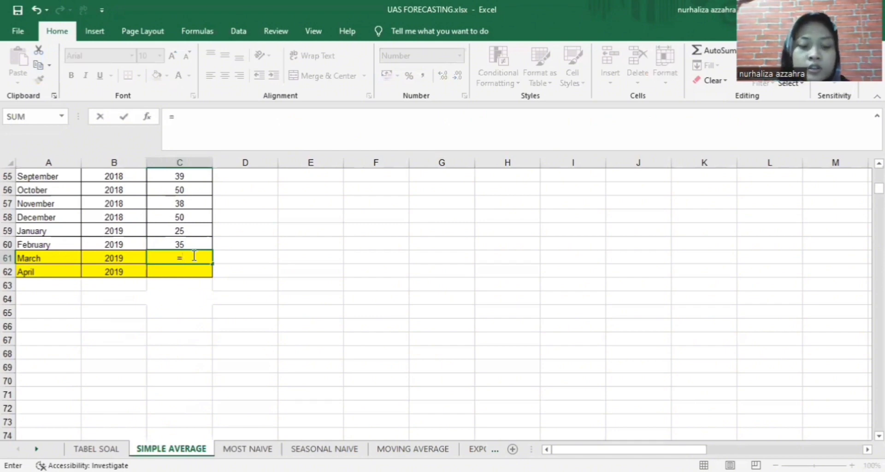
{"action": "type", "text": "ave"}
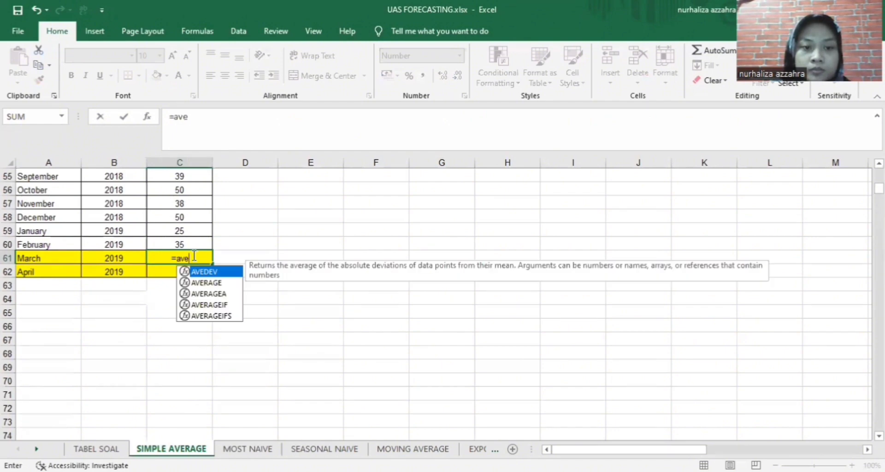
{"action": "type", "text": "r"}
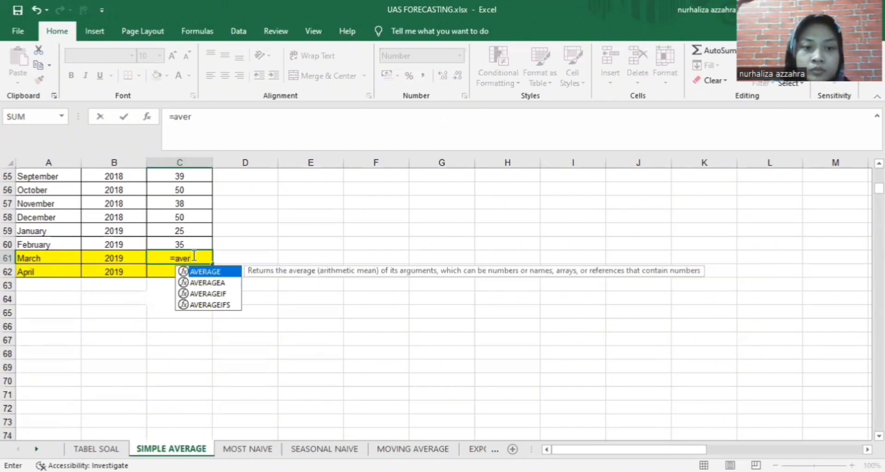
{"action": "double_click", "coordinate": [222, 273]}
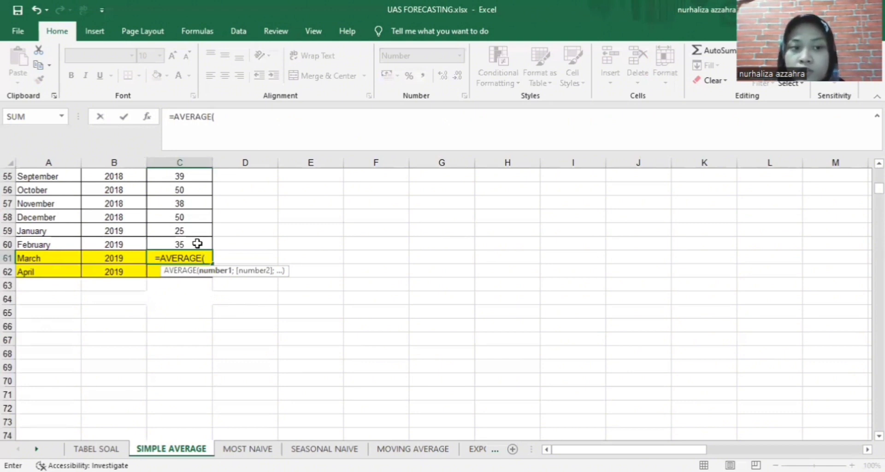
{"action": "left_click_drag", "start_coordinate": [197, 244], "coordinate": [195, 229]}
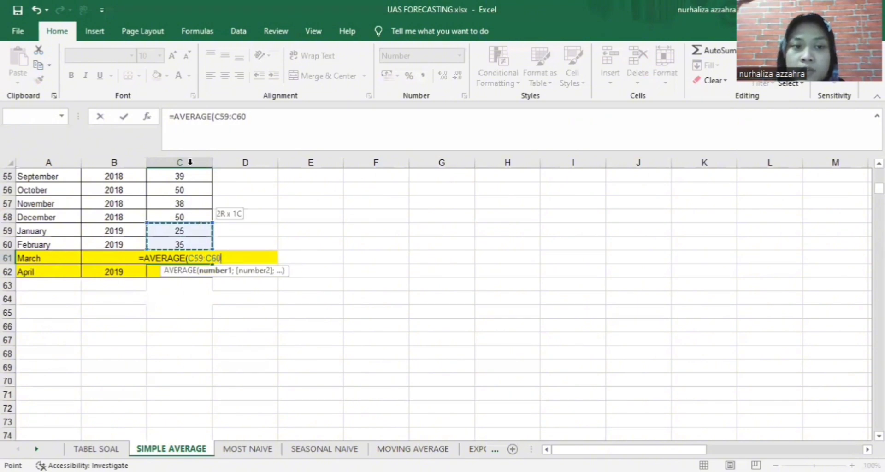
{"action": "left_click_drag", "start_coordinate": [190, 162], "coordinate": [192, 186]}
{"action": "scroll", "coordinate": [295, 243], "scroll_direction": "down", "scroll_amount": 16}
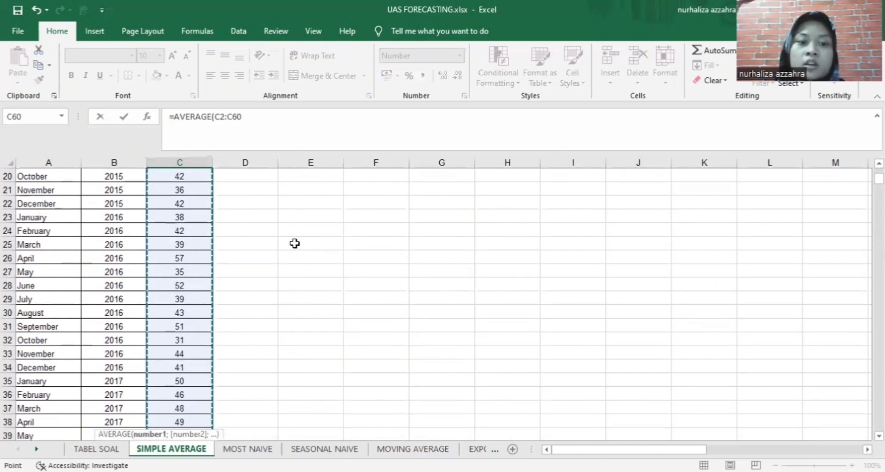
{"action": "scroll", "coordinate": [278, 274], "scroll_direction": "down", "scroll_amount": 1}
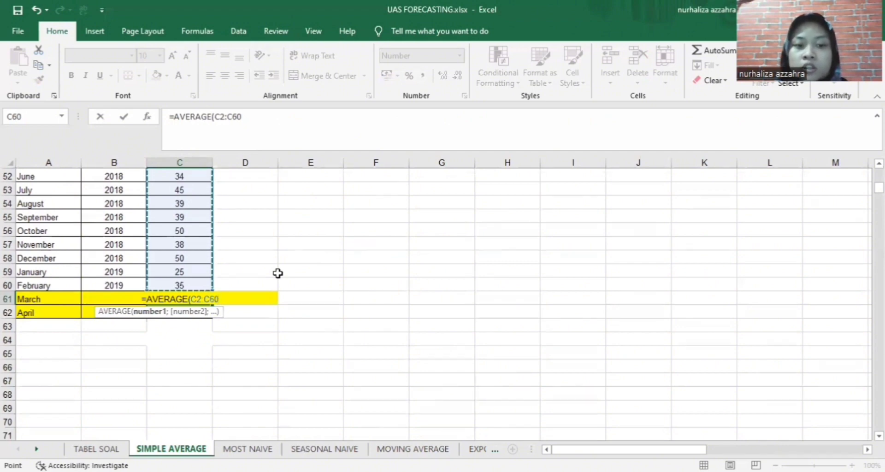
{"action": "type", "text": ")"}
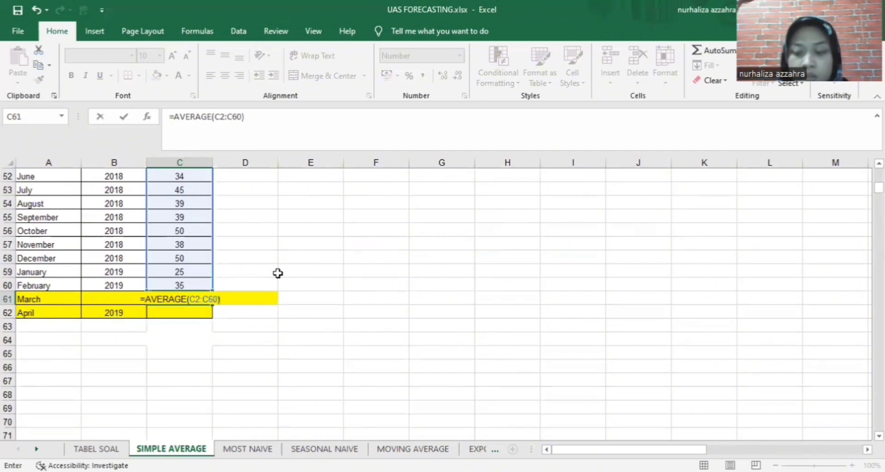
{"action": "key", "text": "Return"}
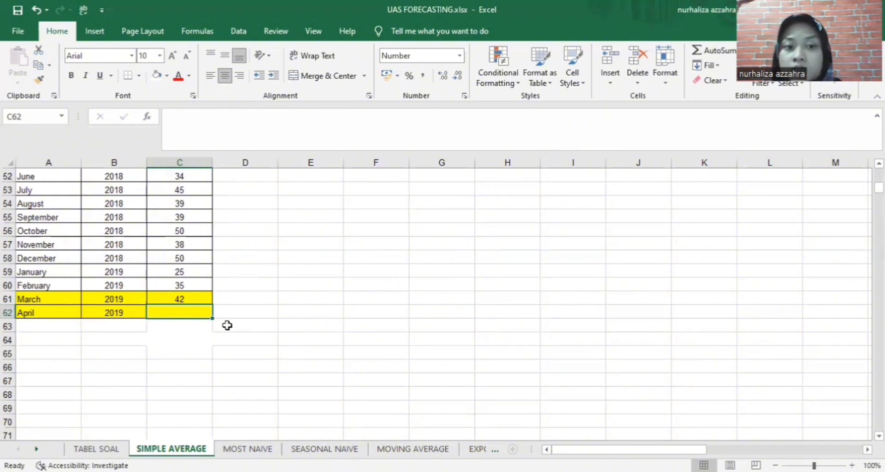
Write an AVERAGE formula over the earlier units into the April 2019 forecast cell C62
{"action": "double_click", "coordinate": [184, 315]}
{"action": "type", "text": "="}
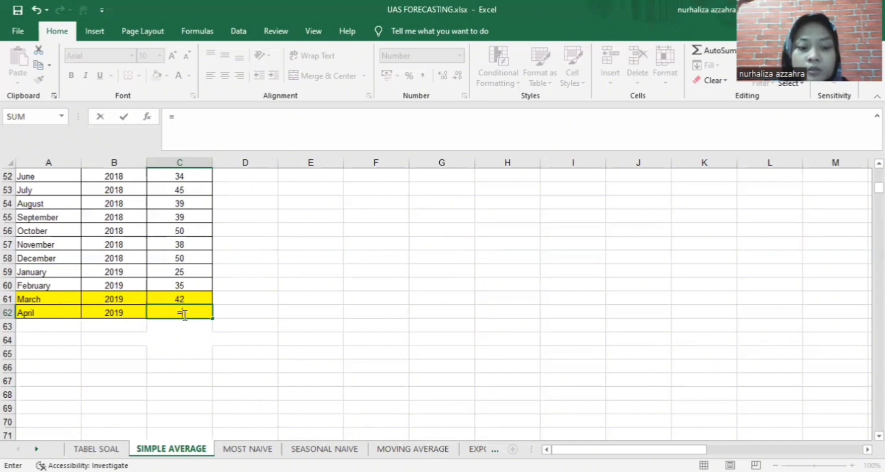
{"action": "type", "text": "a"}
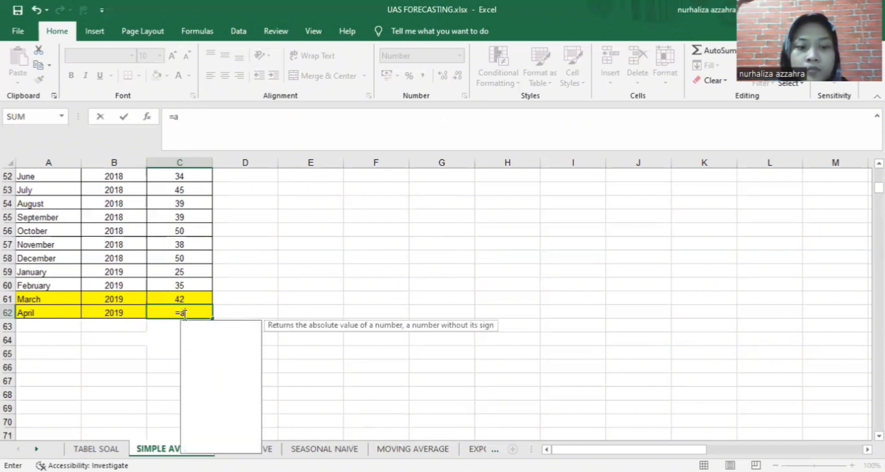
{"action": "type", "text": "ve"}
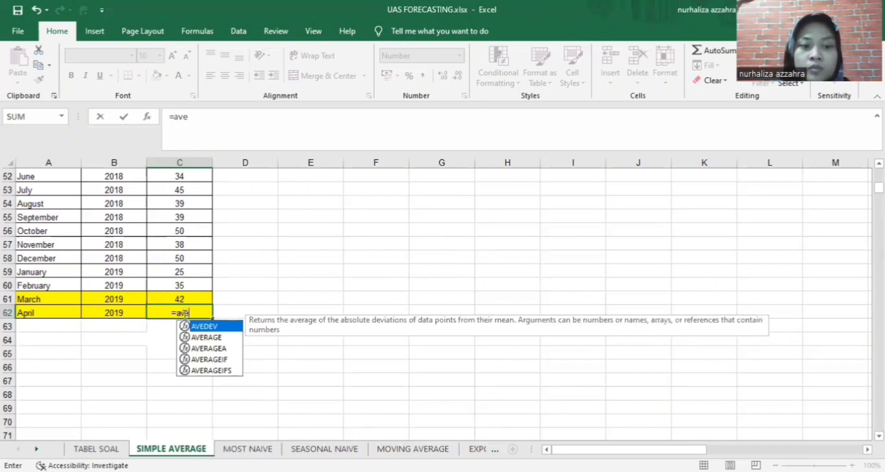
{"action": "left_click", "coordinate": [207, 337]}
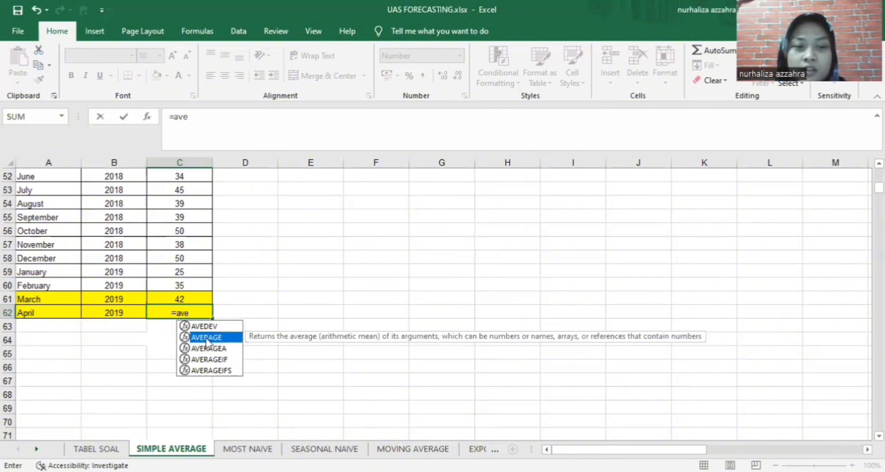
{"action": "double_click", "coordinate": [207, 338]}
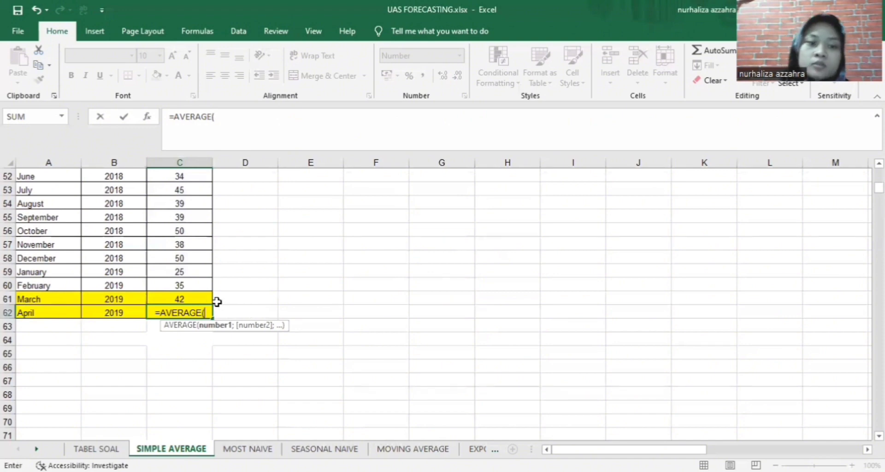
{"action": "left_click", "coordinate": [198, 296]}
{"action": "left_click_drag", "start_coordinate": [199, 296], "coordinate": [180, 191]}
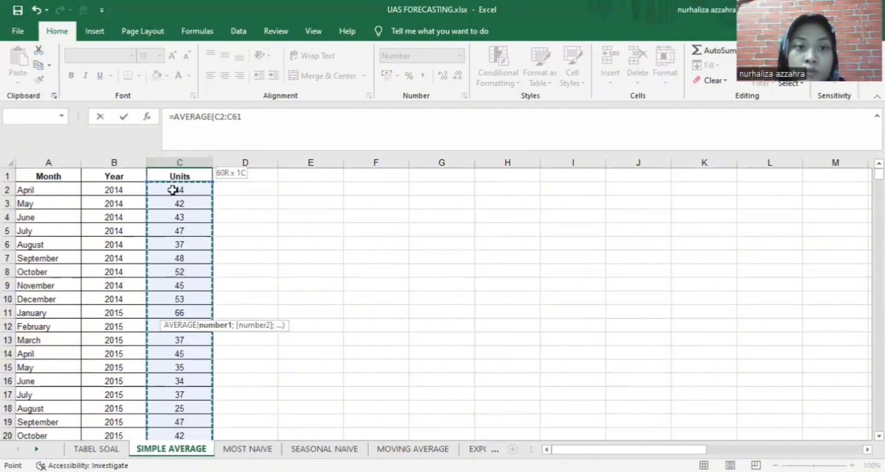
{"action": "scroll", "coordinate": [268, 298], "scroll_direction": "down", "scroll_amount": 11}
{"action": "scroll", "coordinate": [268, 298], "scroll_direction": "down", "scroll_amount": 3}
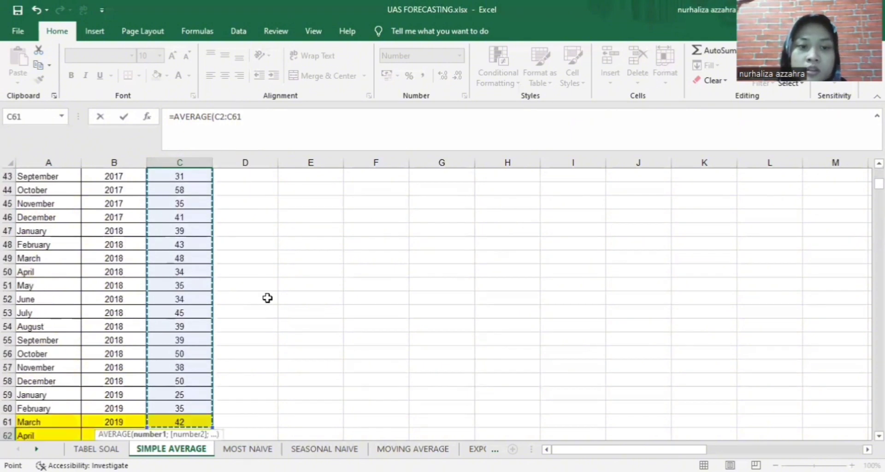
{"action": "scroll", "coordinate": [267, 297], "scroll_direction": "down", "scroll_amount": 4}
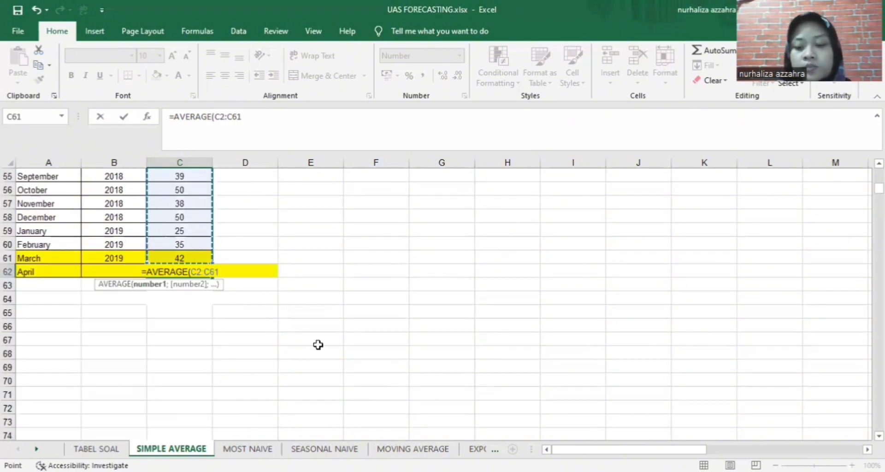
{"action": "type", "text": ")"}
{"action": "key", "text": "Return"}
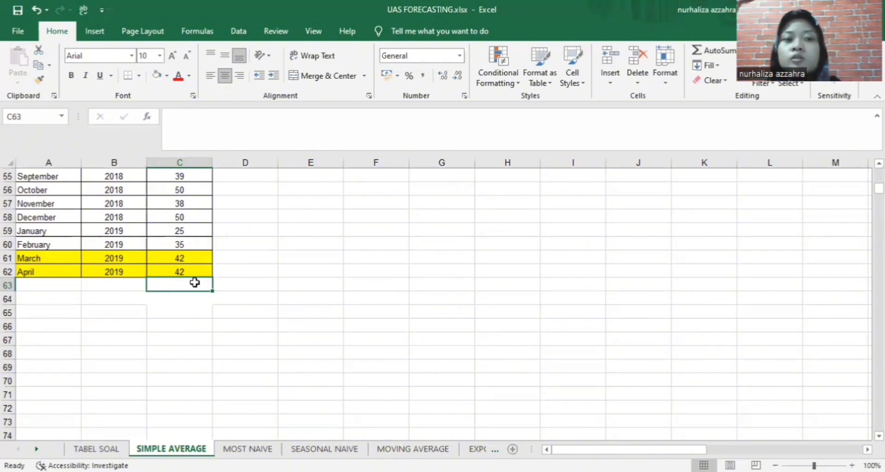
Replace C62 with C61's =AVERAGE(C2:C60) copied down, so both months show 42
{"action": "left_click", "coordinate": [193, 268]}
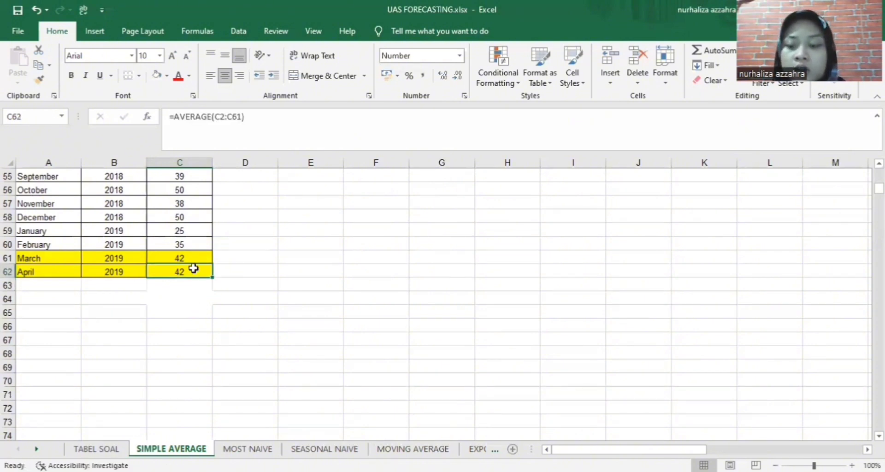
{"action": "key", "text": "BackSpace"}
{"action": "left_click", "coordinate": [215, 329]}
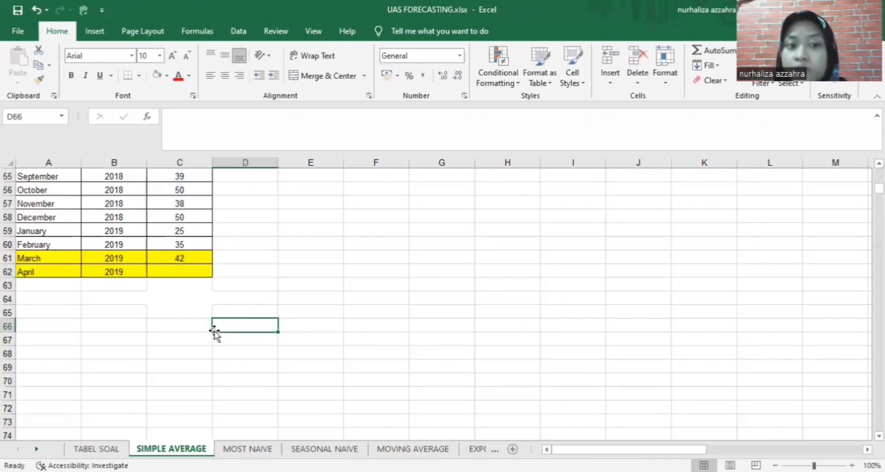
{"action": "left_click", "coordinate": [194, 256]}
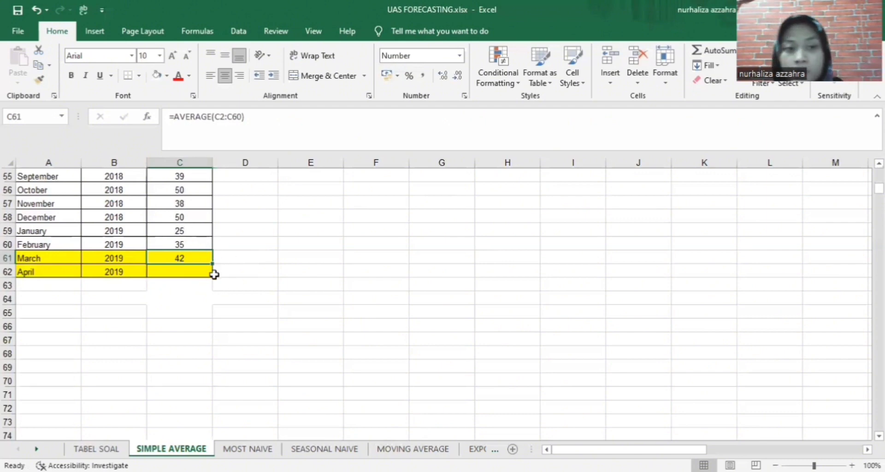
{"action": "left_click_drag", "start_coordinate": [212, 264], "coordinate": [217, 273]}
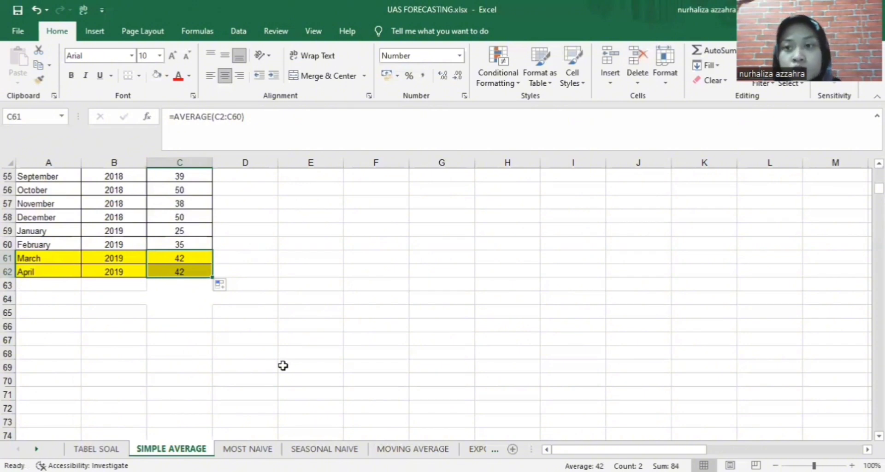
On TABEL SOAL, enter 42 as the Simple Average forecast for 13-Mar (B3) and 13-Apr (C3)
{"action": "left_click", "coordinate": [108, 450]}
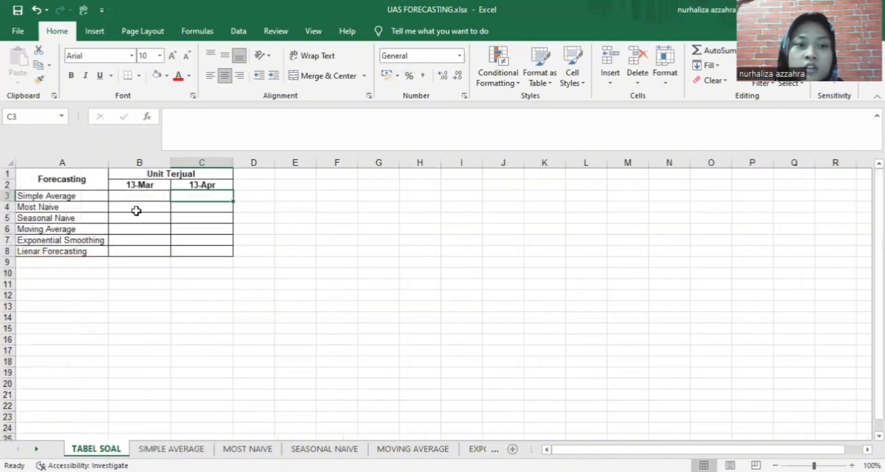
{"action": "left_click", "coordinate": [140, 196]}
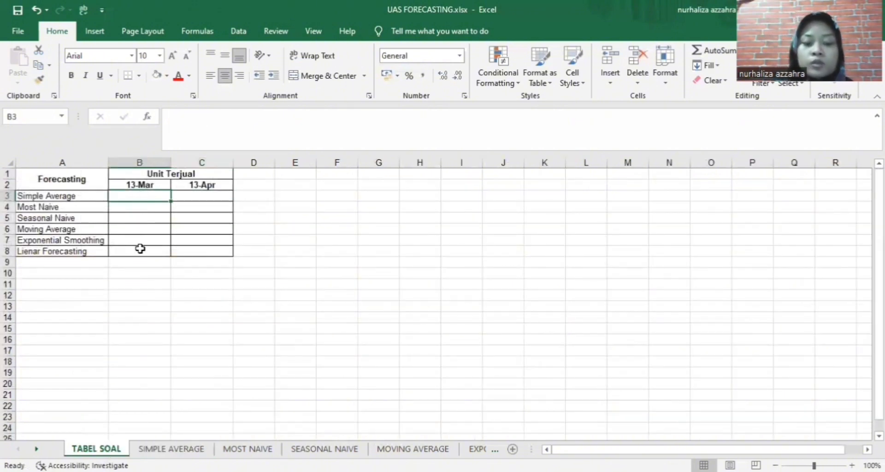
{"action": "type", "text": "42"}
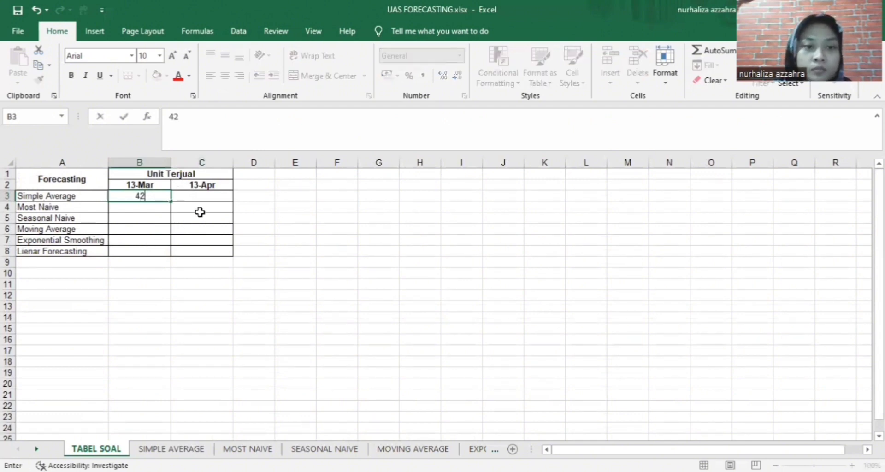
{"action": "left_click", "coordinate": [197, 195]}
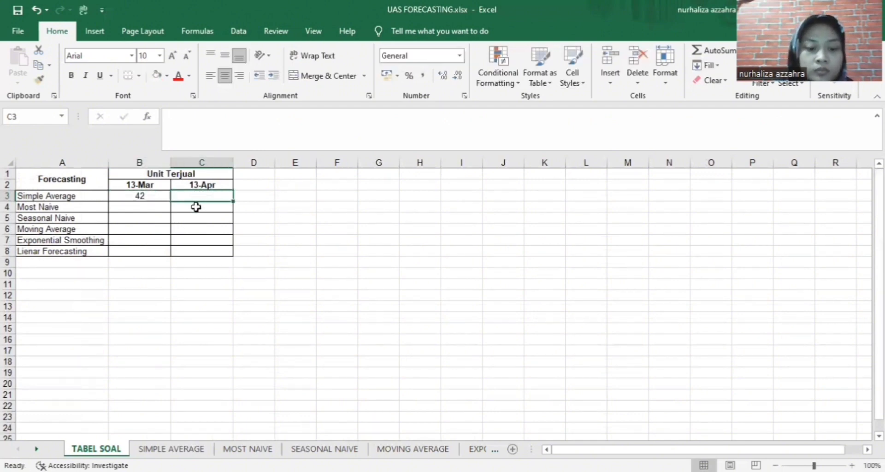
{"action": "type", "text": "42"}
{"action": "left_click", "coordinate": [323, 273]}
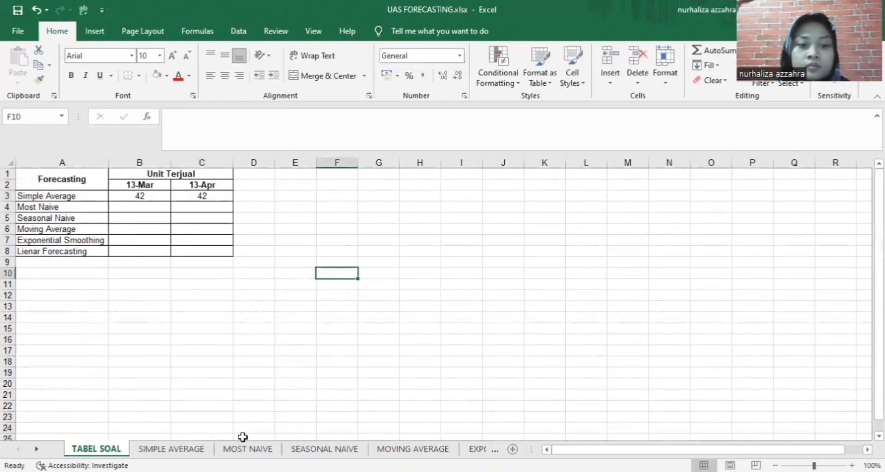
{"action": "left_click", "coordinate": [249, 449]}
On MOST NAIVE, enter 35 as the March and April 2019 forecasts in C61 and C62
{"action": "scroll", "coordinate": [241, 404], "scroll_direction": "up", "scroll_amount": 1}
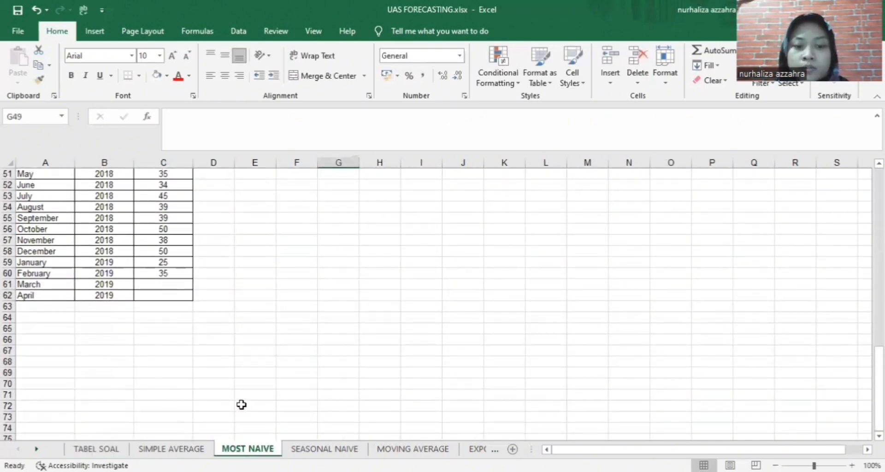
{"action": "scroll", "coordinate": [241, 405], "scroll_direction": "up", "scroll_amount": 1}
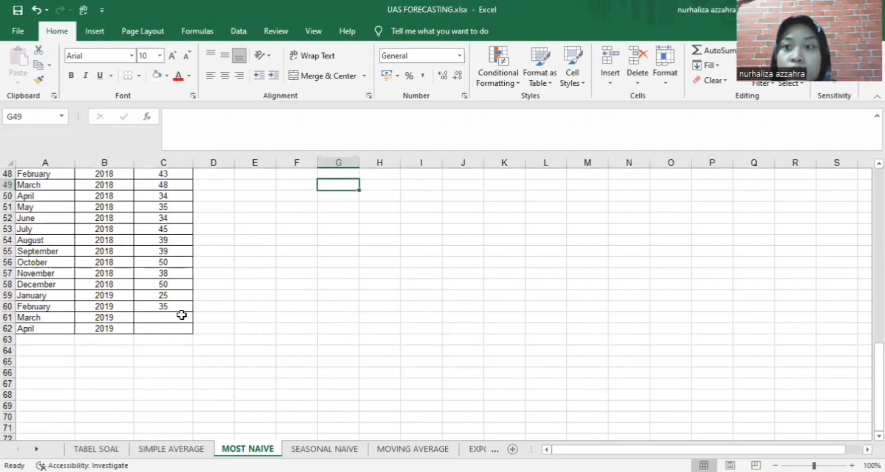
{"action": "left_click", "coordinate": [182, 315]}
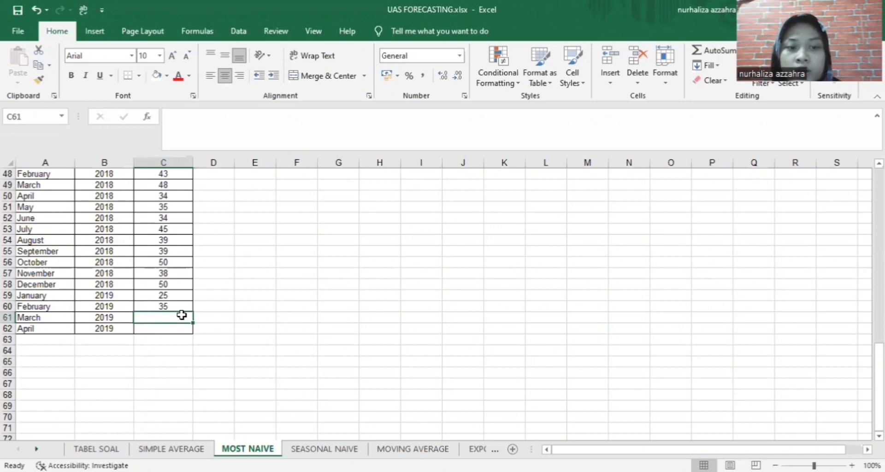
{"action": "type", "text": "35"}
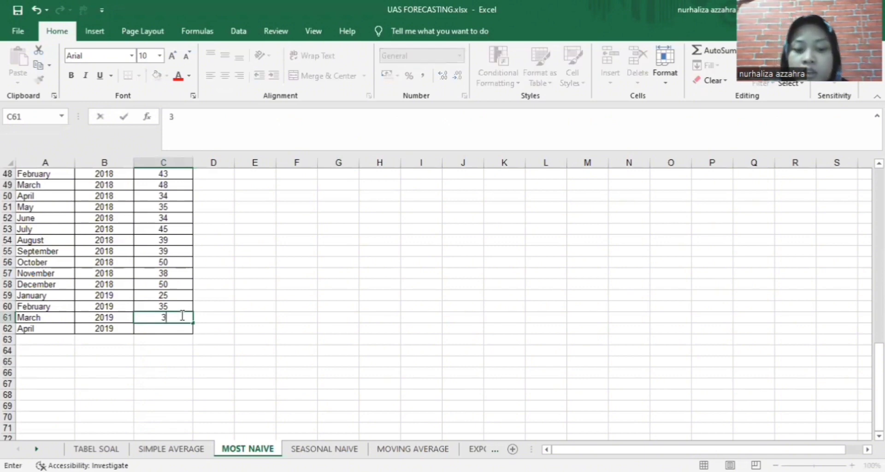
{"action": "left_click", "coordinate": [203, 336]}
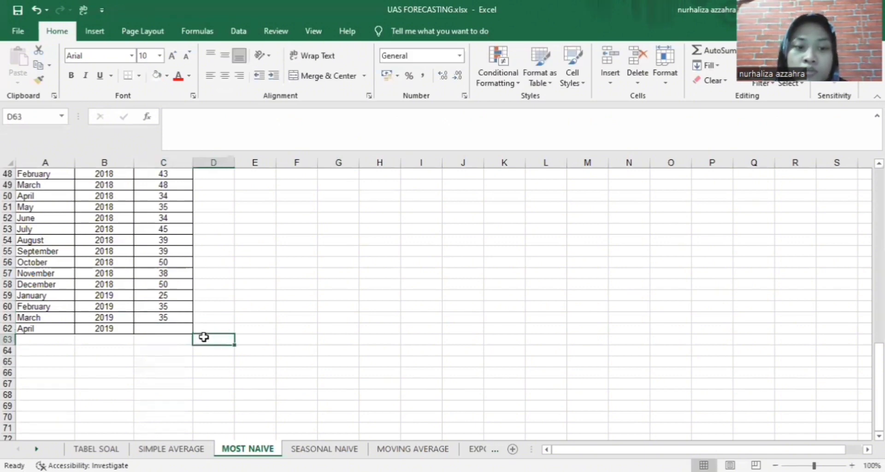
{"action": "left_click", "coordinate": [168, 328]}
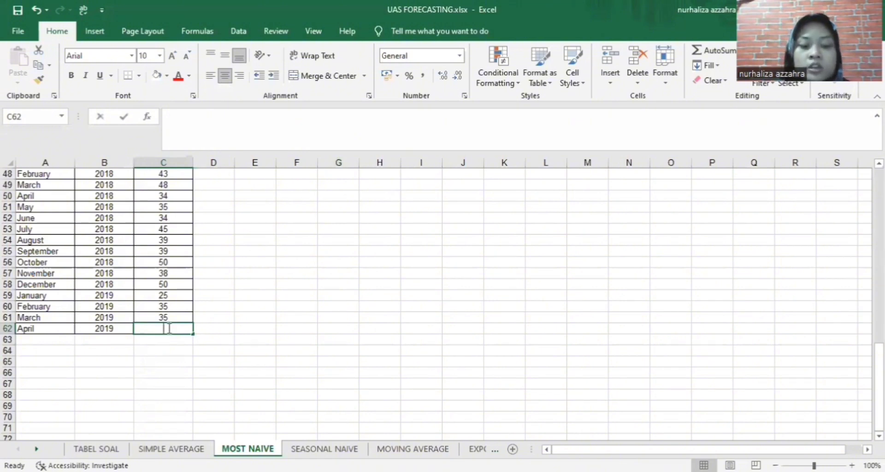
{"action": "type", "text": "35"}
Shade the March and April 2019 rows orange, then return to TABEL SOAL
{"action": "left_click_drag", "start_coordinate": [74, 318], "coordinate": [166, 330]}
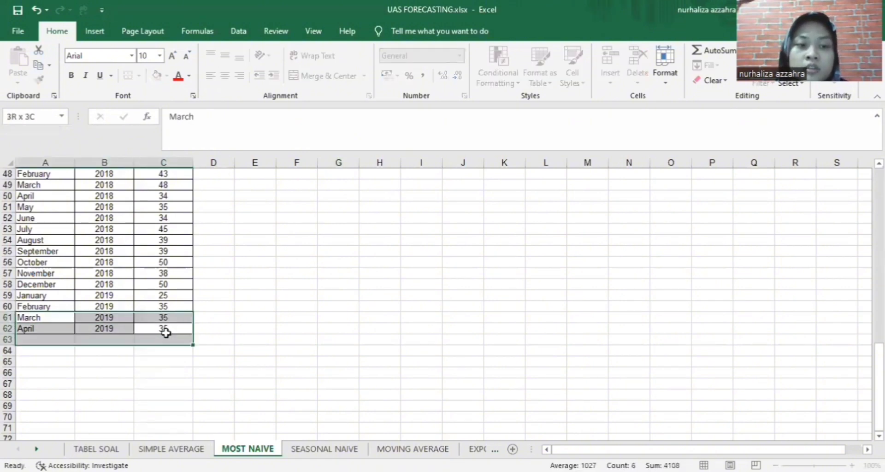
{"action": "left_click", "coordinate": [167, 76]}
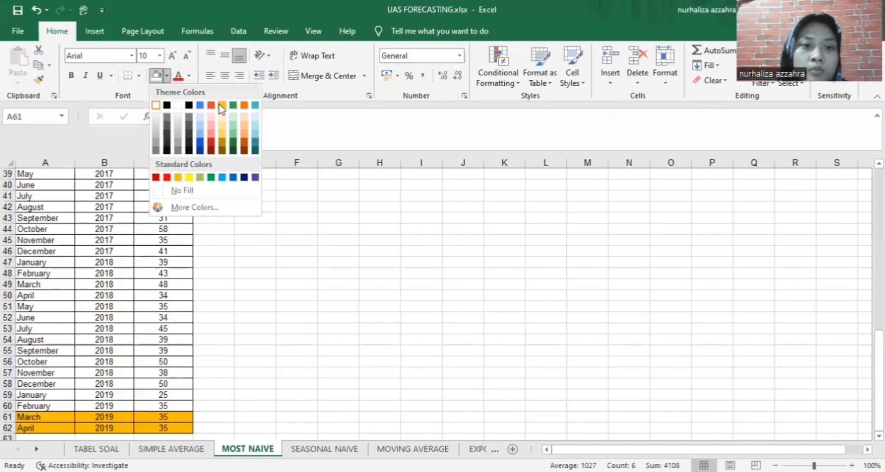
{"action": "left_click", "coordinate": [338, 317]}
{"action": "left_click", "coordinate": [122, 451]}
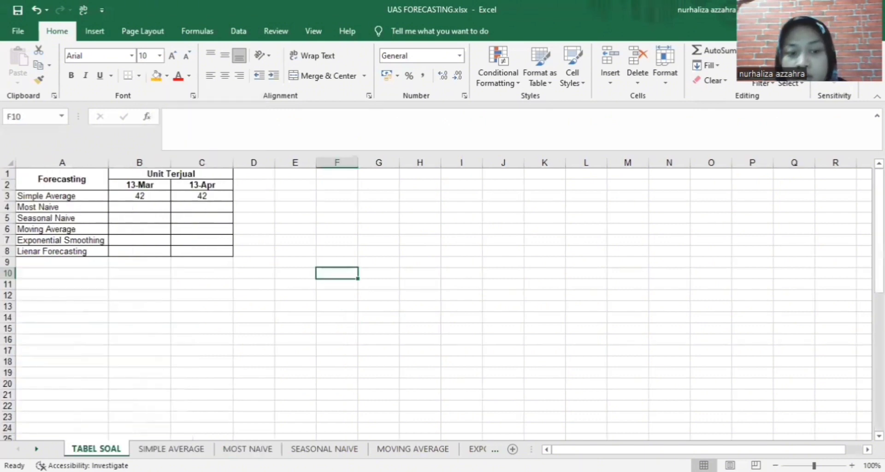
Enter 35 as the Most Naive forecast for 13-Mar (B4) and 13-Apr (C4)
{"action": "left_click", "coordinate": [157, 206]}
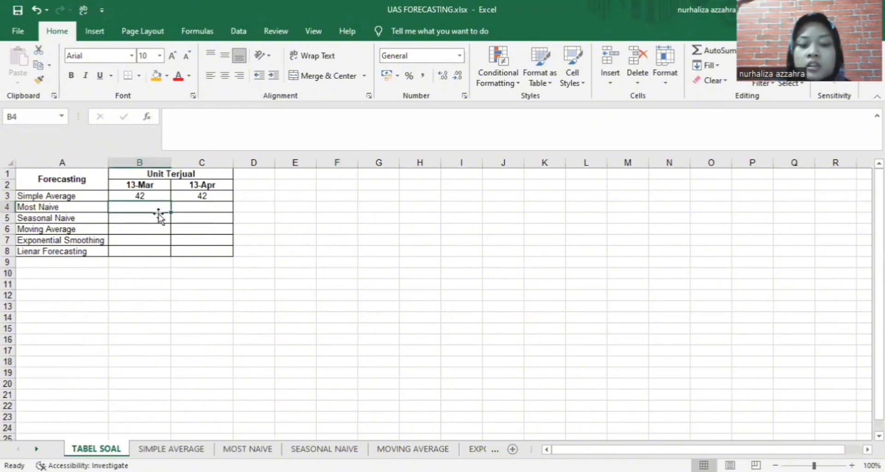
{"action": "type", "text": "35"}
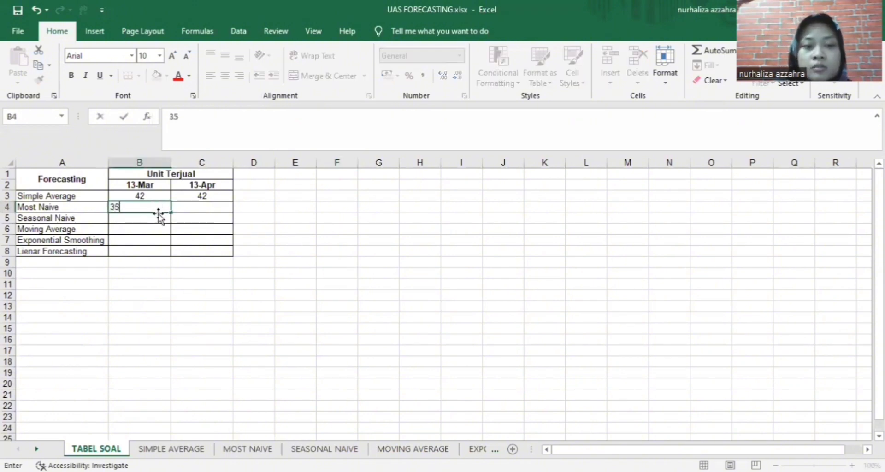
{"action": "left_click", "coordinate": [188, 209]}
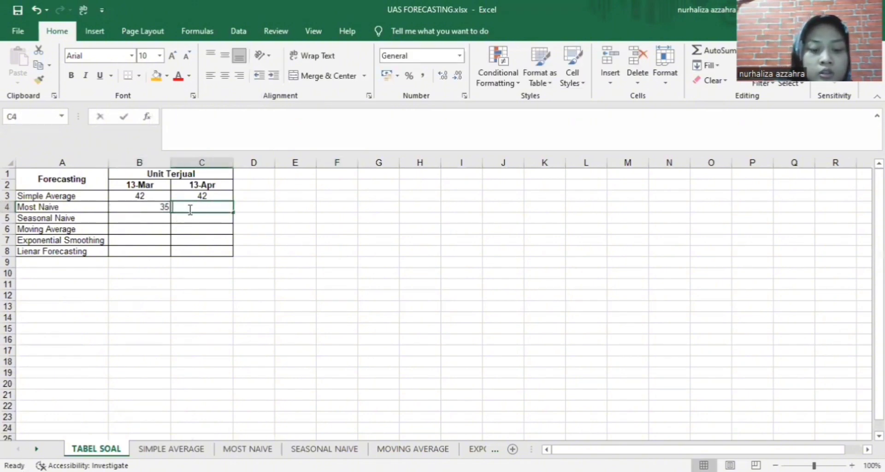
{"action": "type", "text": "35"}
{"action": "left_click", "coordinate": [301, 237]}
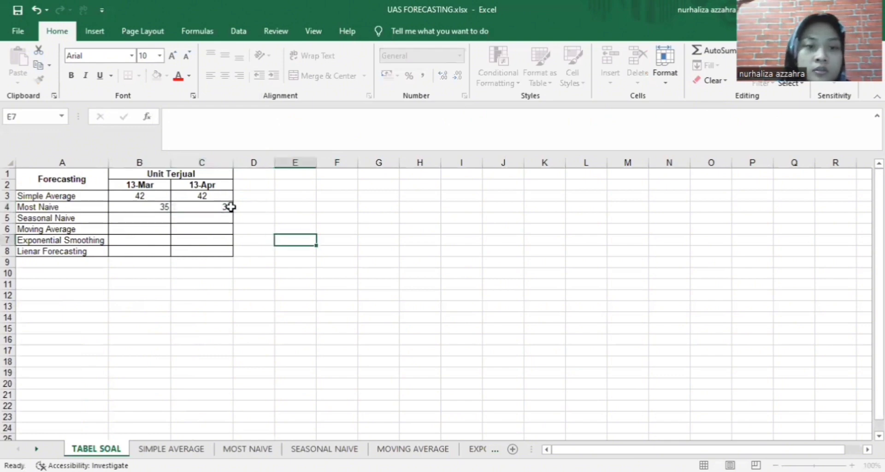
Centre-align the 35 values in B4 and C4
{"action": "left_click", "coordinate": [145, 206]}
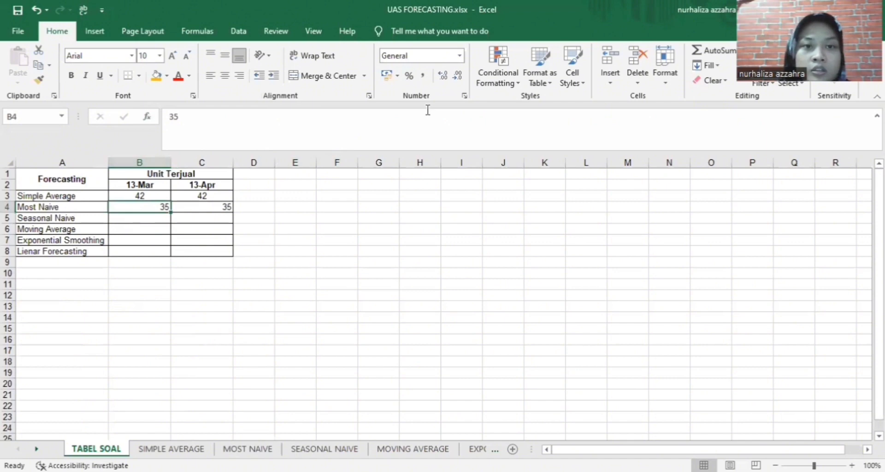
{"action": "left_click", "coordinate": [224, 75]}
{"action": "left_click", "coordinate": [219, 206]}
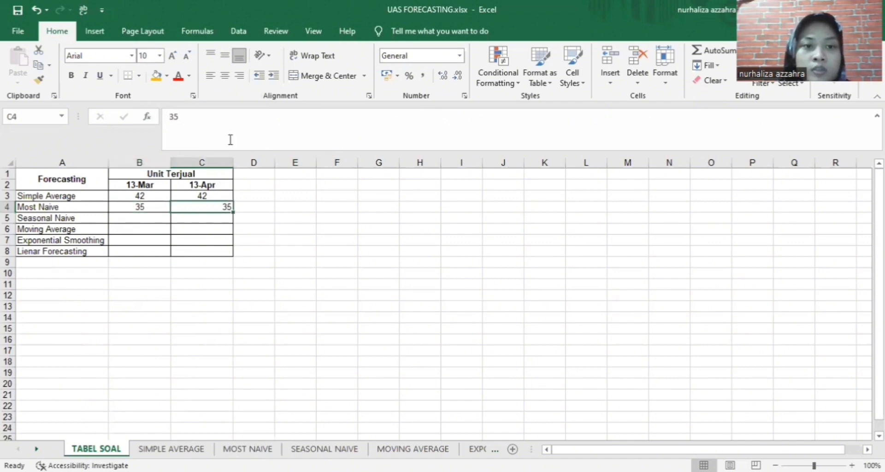
{"action": "left_click", "coordinate": [224, 75]}
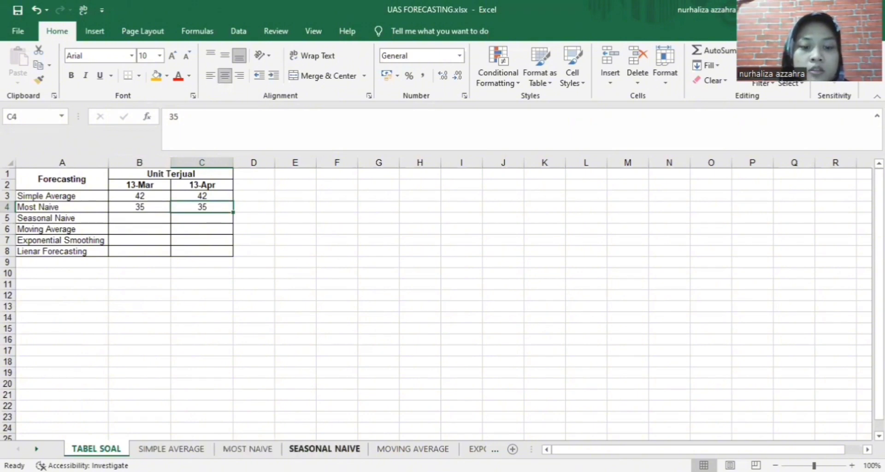
On SEASONAL NAIVE, shade the March 2018 row orange as the forecast's source month
{"action": "left_click", "coordinate": [324, 448]}
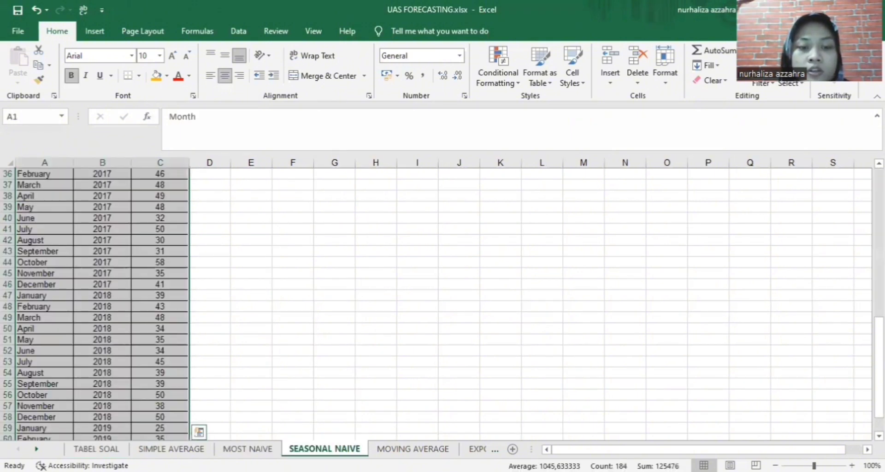
{"action": "scroll", "coordinate": [248, 304], "scroll_direction": "down", "scroll_amount": 1}
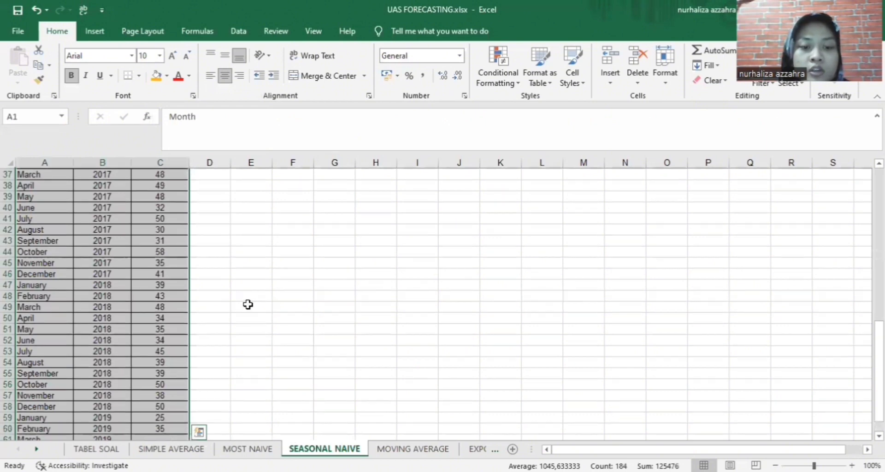
{"action": "scroll", "coordinate": [248, 305], "scroll_direction": "down", "scroll_amount": 5}
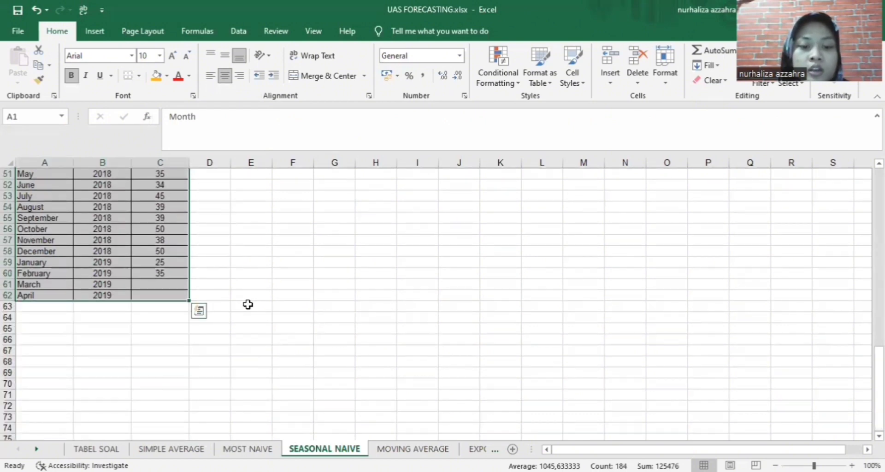
{"action": "left_click", "coordinate": [146, 283]}
{"action": "scroll", "coordinate": [257, 362], "scroll_direction": "up", "scroll_amount": 1}
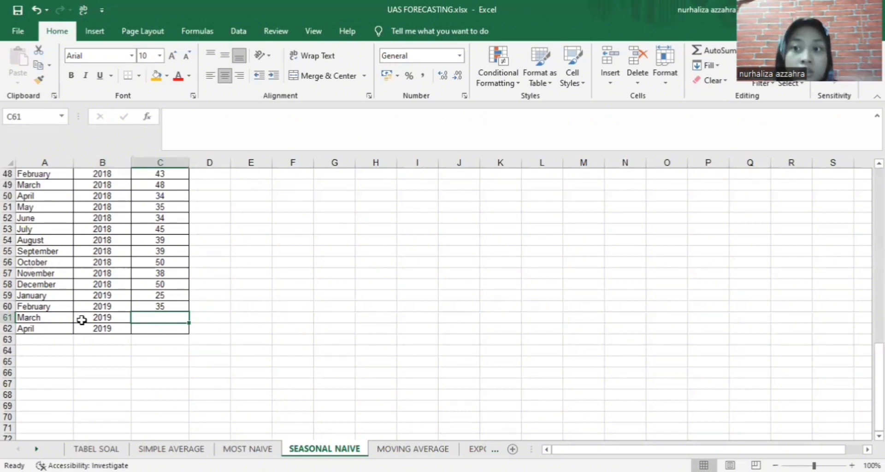
{"action": "left_click", "coordinate": [33, 183]}
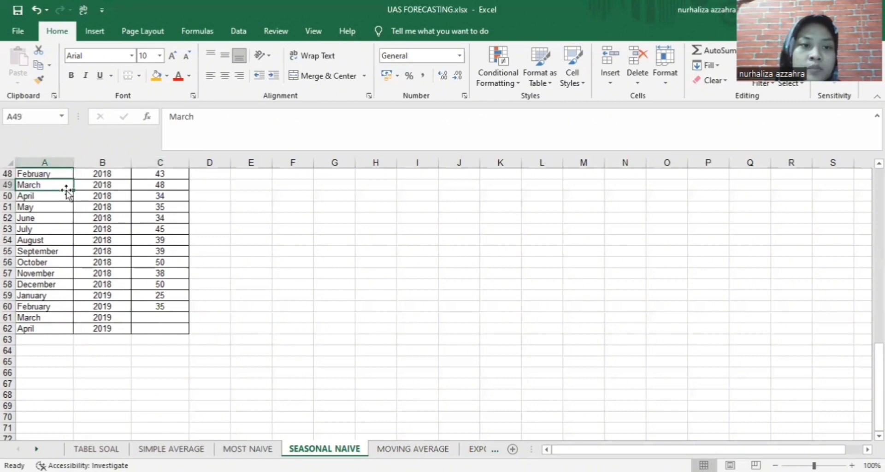
{"action": "left_click_drag", "start_coordinate": [72, 182], "coordinate": [94, 187]}
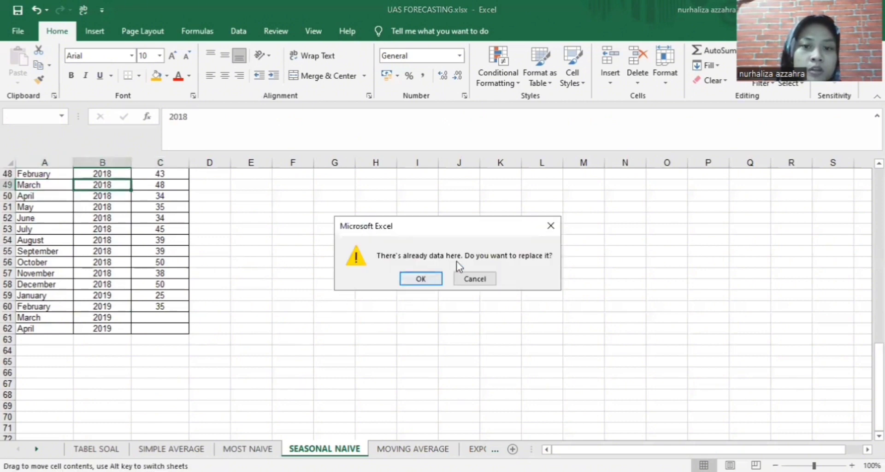
{"action": "key", "text": "Escape"}
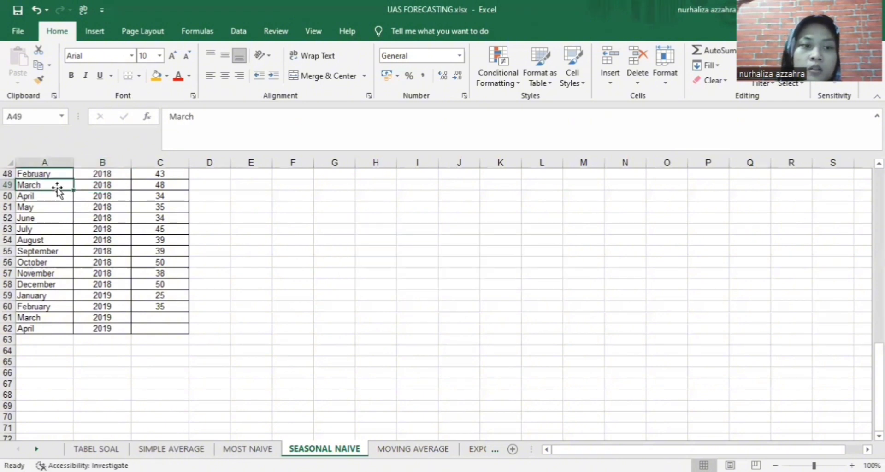
{"action": "left_click_drag", "start_coordinate": [55, 184], "coordinate": [148, 190]}
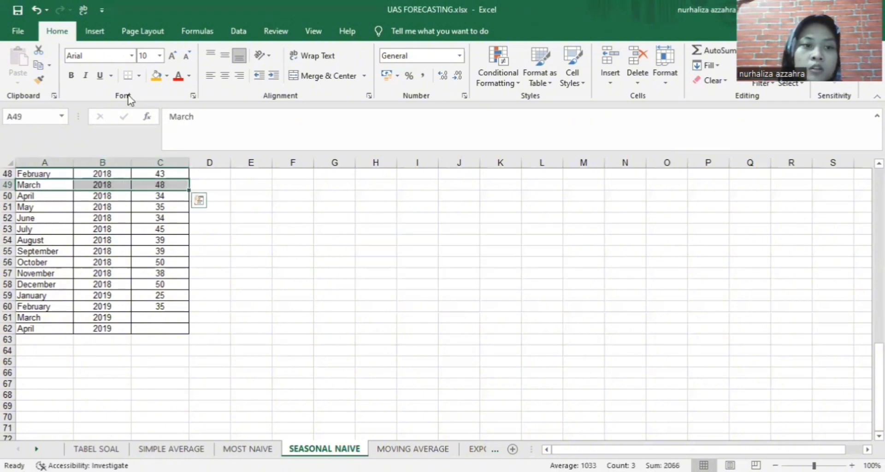
{"action": "left_click", "coordinate": [155, 76]}
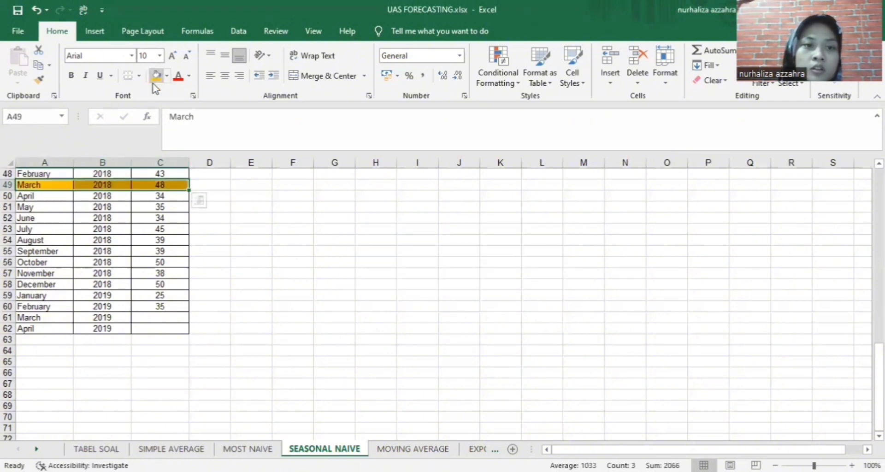
{"action": "left_click", "coordinate": [309, 289]}
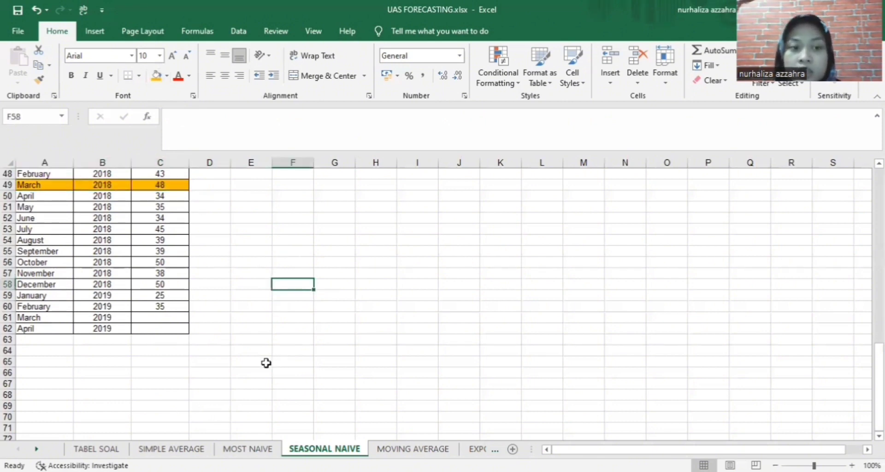
Enter 48 as the March 2019 forecast in C61
{"action": "left_click", "coordinate": [174, 319]}
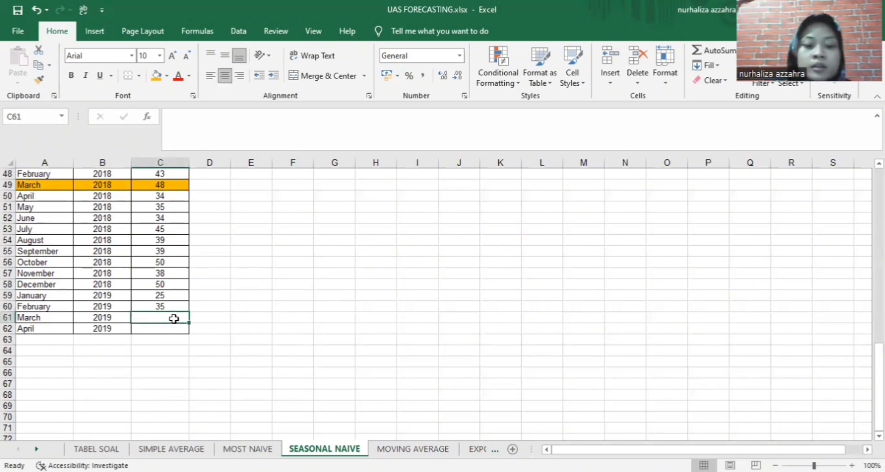
{"action": "type", "text": "48"}
{"action": "left_click", "coordinate": [236, 327]}
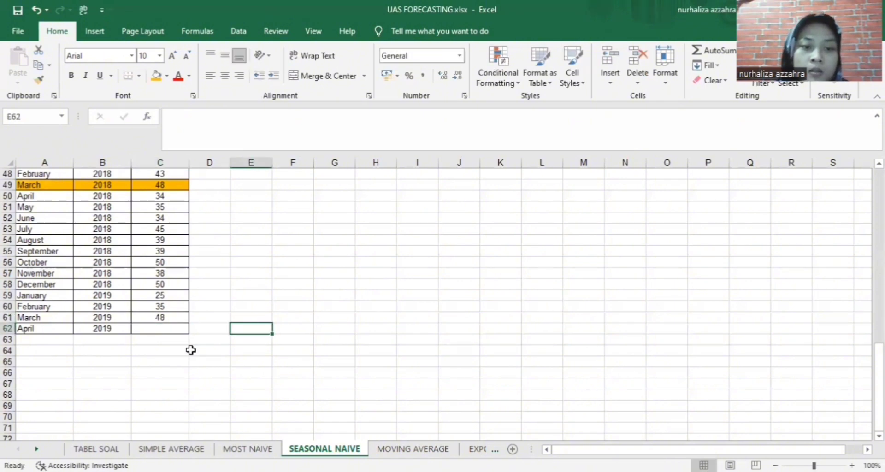
{"action": "left_click", "coordinate": [161, 327]}
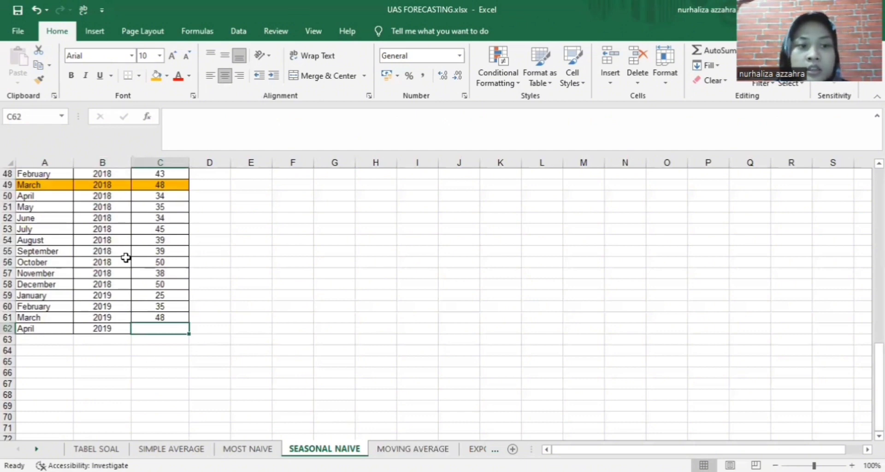
Shade the April 2018 row (A50:C50) orange
{"action": "left_click", "coordinate": [45, 194]}
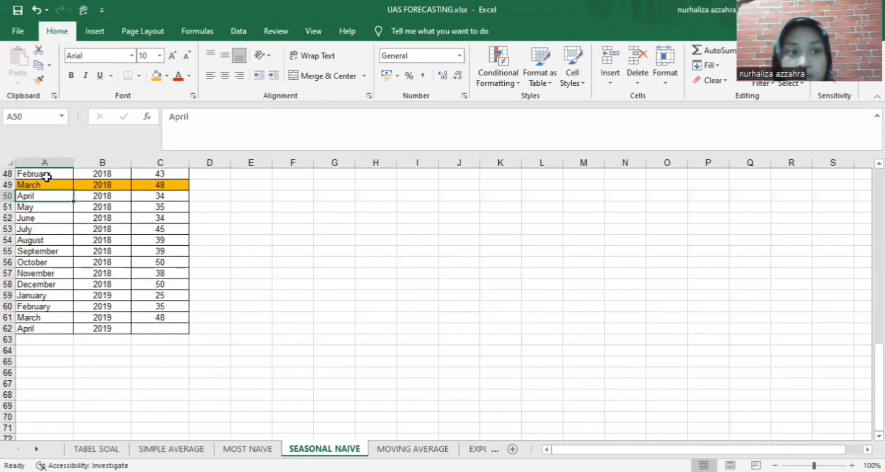
{"action": "left_click_drag", "start_coordinate": [76, 195], "coordinate": [155, 196]}
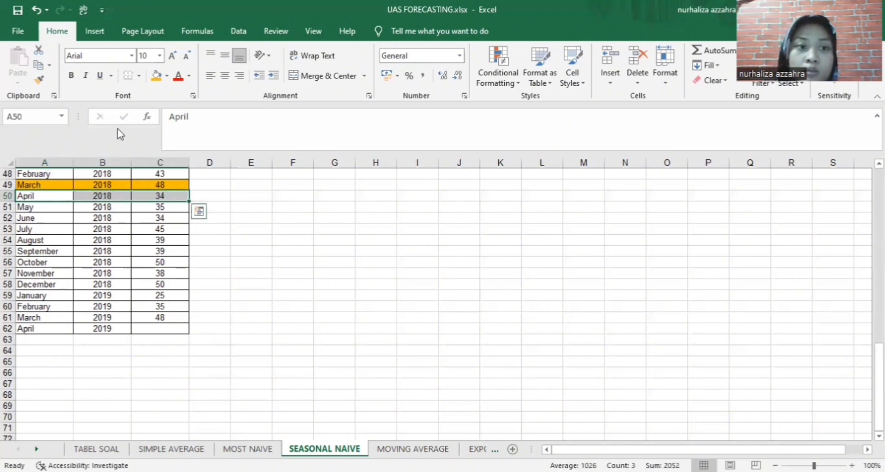
{"action": "left_click", "coordinate": [156, 76]}
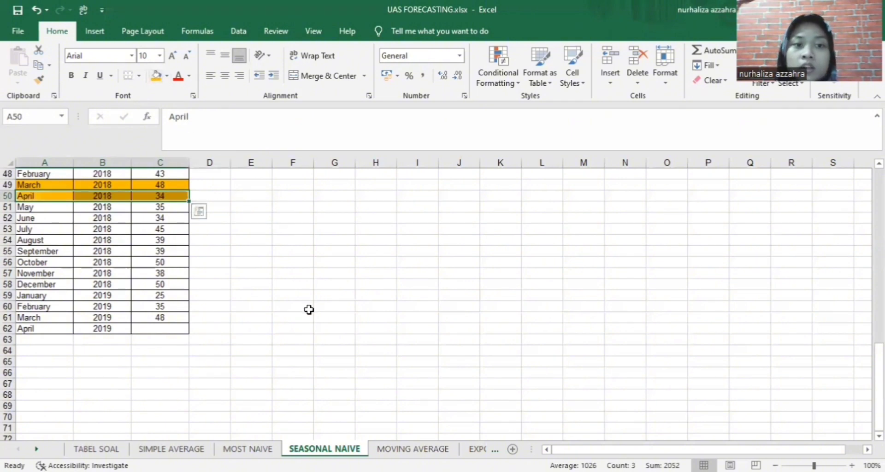
Enter 34 as the April 2019 forecast in C62
{"action": "left_click", "coordinate": [162, 328]}
{"action": "type", "text": "34"}
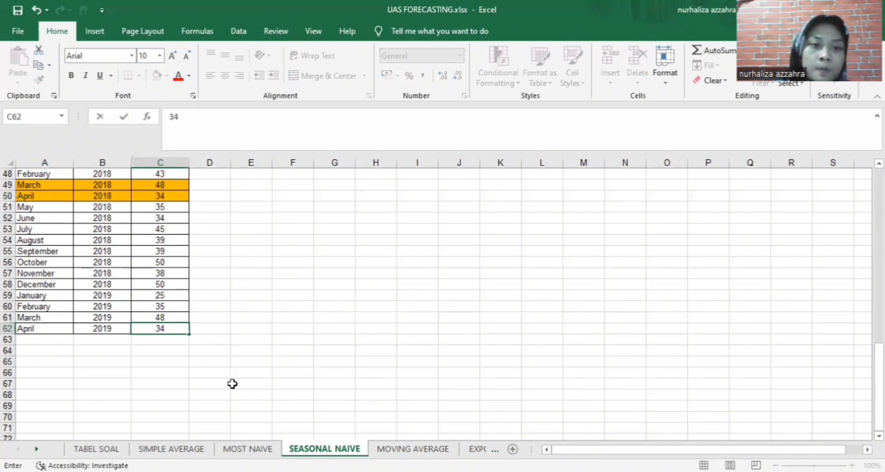
{"action": "left_click", "coordinate": [233, 383]}
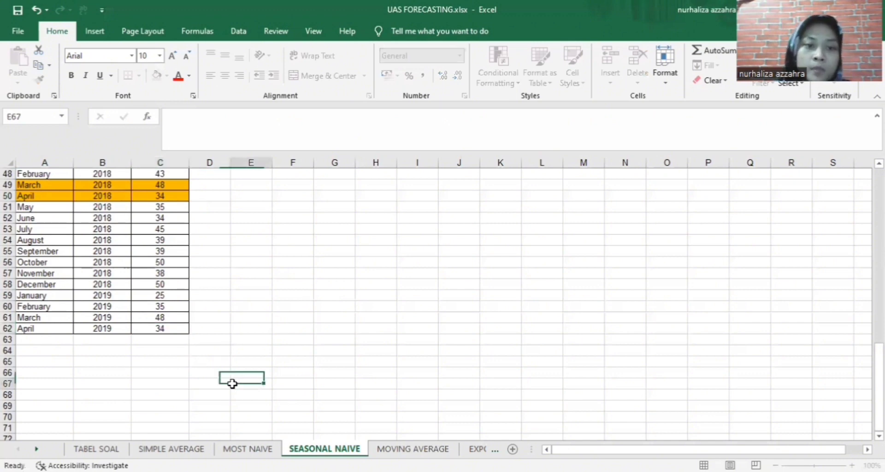
On TABEL SOAL, enter Seasonal Naive forecasts 48 in B5 and 34 in C5
{"action": "left_click", "coordinate": [96, 449]}
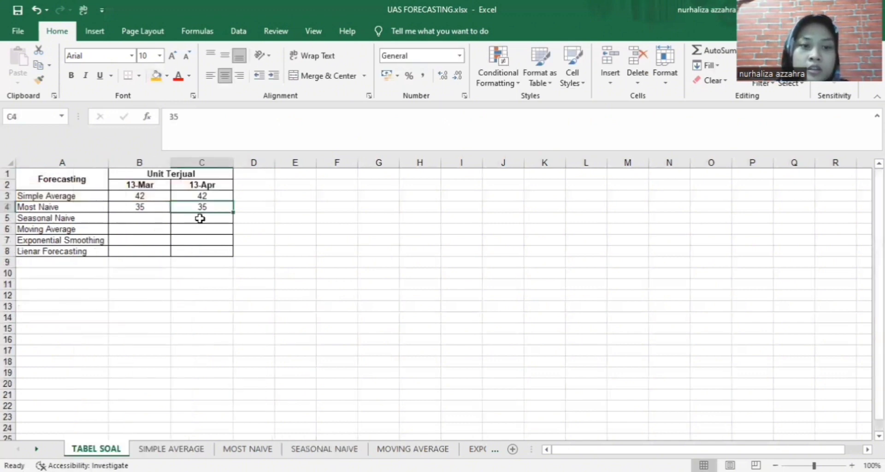
{"action": "left_click", "coordinate": [142, 218]}
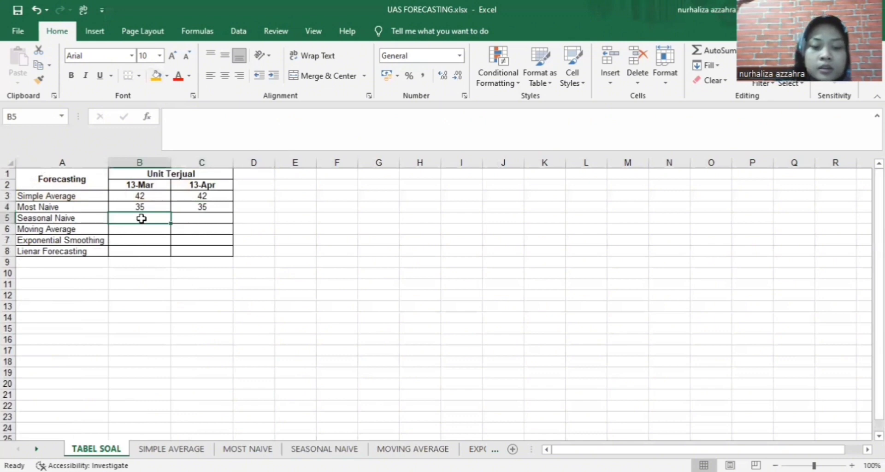
{"action": "type", "text": "48"}
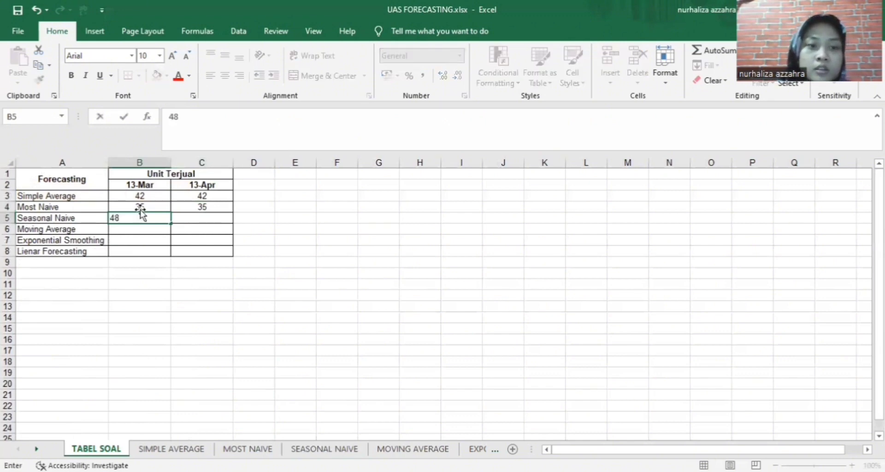
{"action": "left_click", "coordinate": [196, 217]}
{"action": "type", "text": "3"}
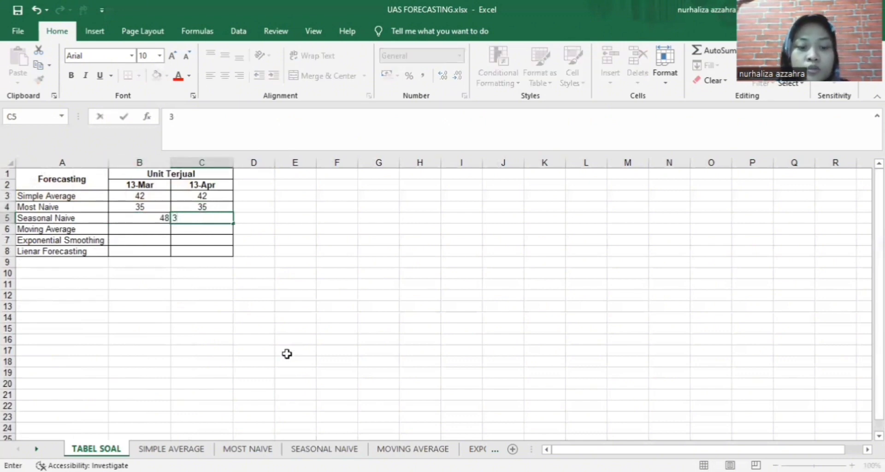
{"action": "type", "text": "4"}
Centre the 48 in B5 and the 34 in C5, then go back to SEASONAL NAIVE
{"action": "left_click", "coordinate": [324, 449]}
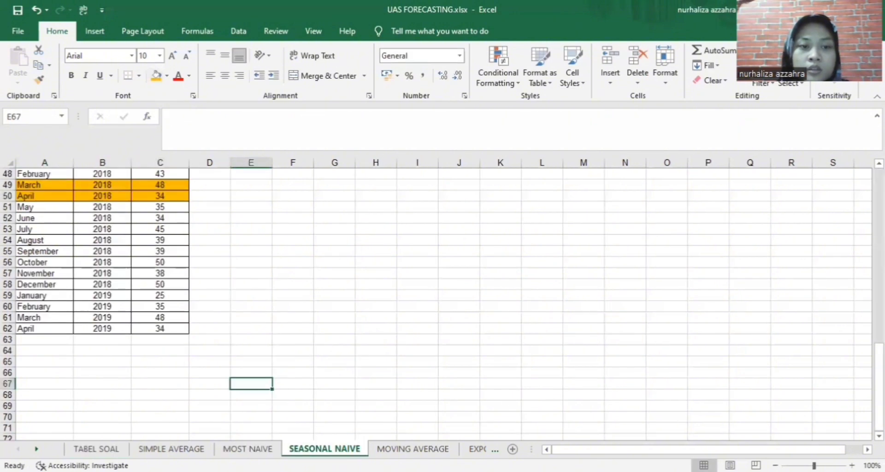
{"action": "left_click", "coordinate": [115, 449]}
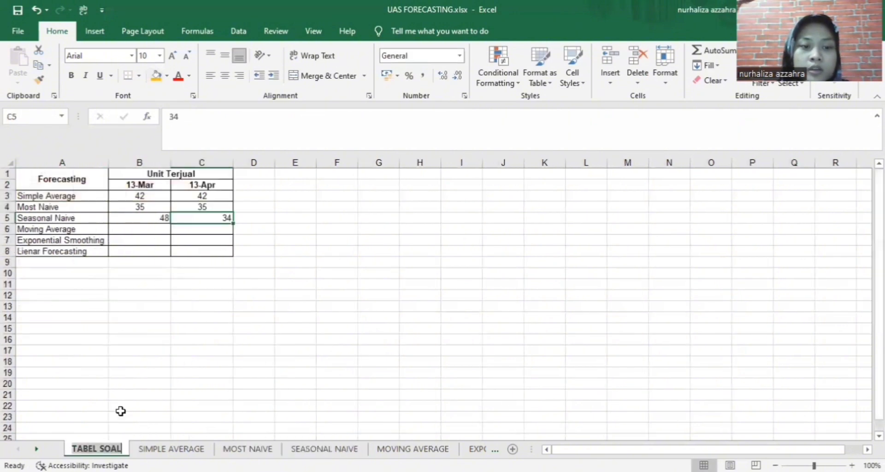
{"action": "left_click", "coordinate": [170, 219]}
{"action": "left_click", "coordinate": [224, 76]}
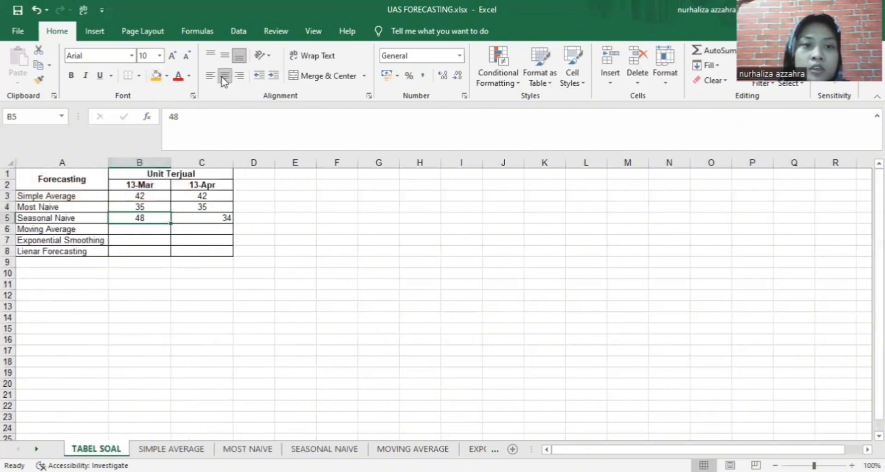
{"action": "left_click", "coordinate": [209, 218]}
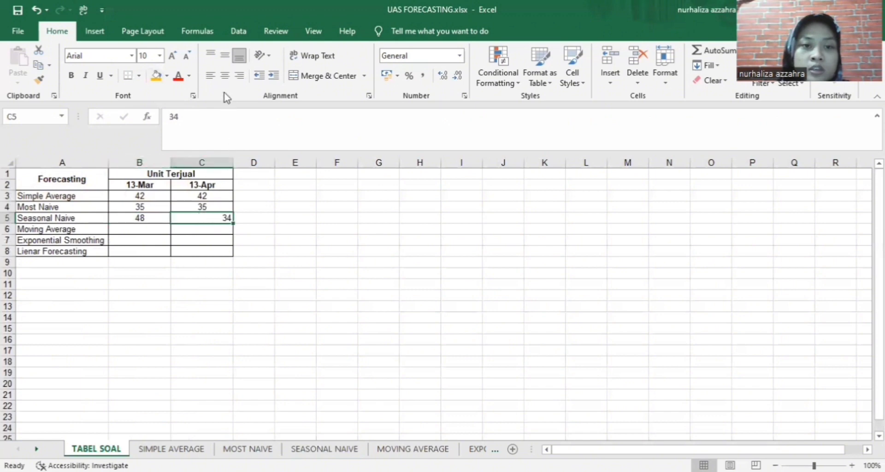
{"action": "left_click", "coordinate": [225, 76]}
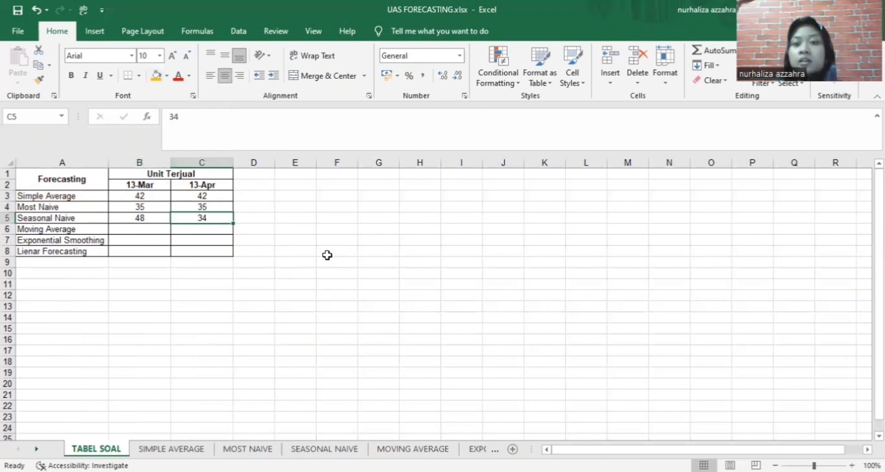
{"action": "left_click", "coordinate": [325, 448]}
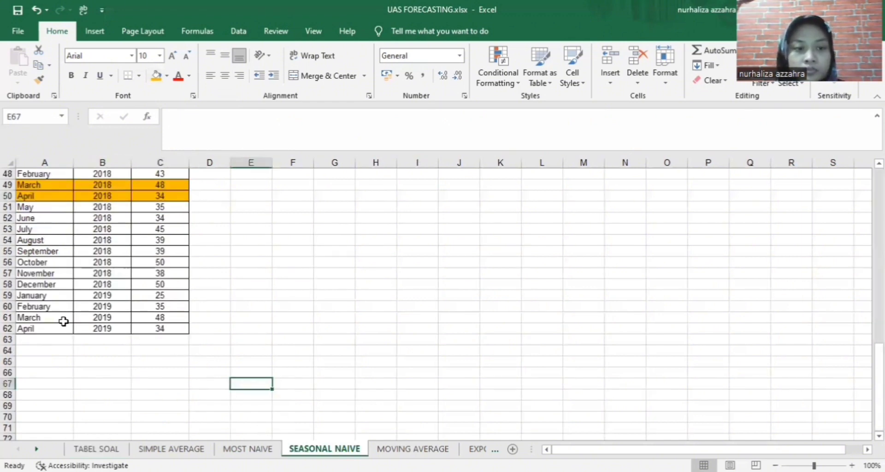
Shade the March and April 2019 forecast rows (A61:C62) orange on SEASONAL NAIVE
{"action": "left_click_drag", "start_coordinate": [64, 322], "coordinate": [162, 323]}
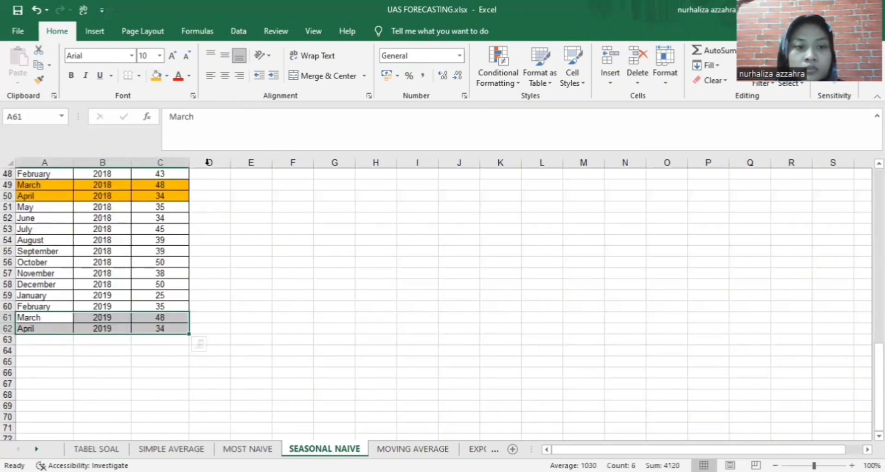
{"action": "left_click", "coordinate": [156, 75]}
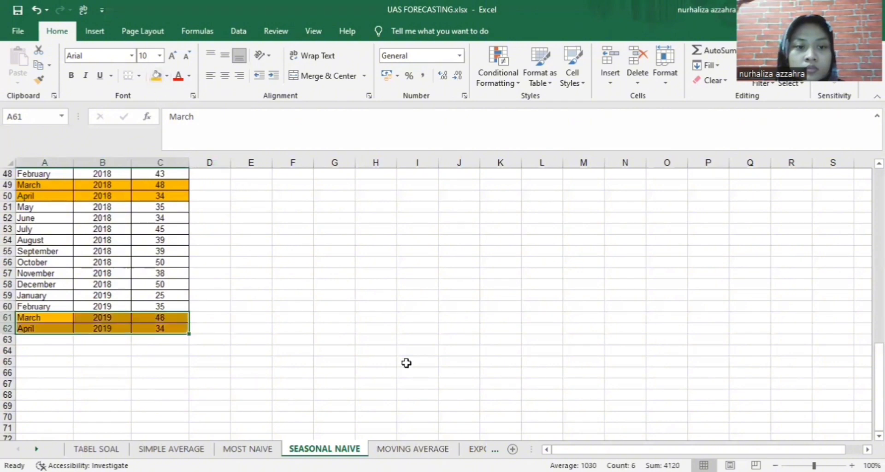
{"action": "left_click", "coordinate": [406, 362]}
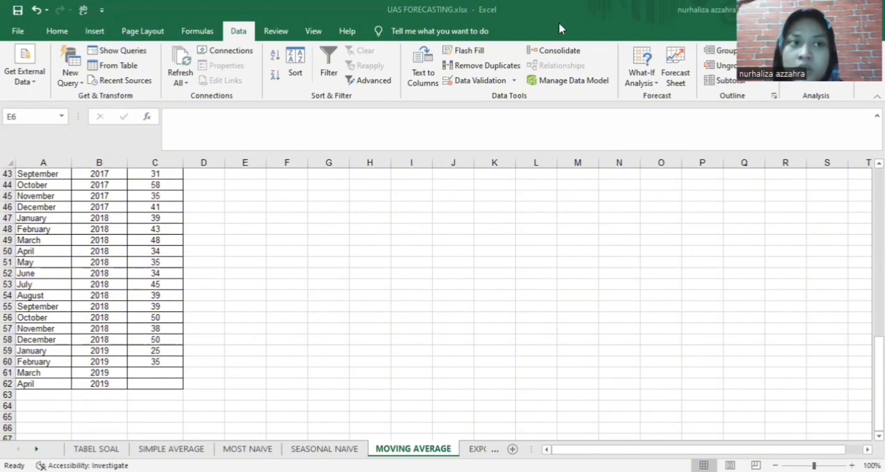
Open the Excel Options window via File > More > Options
{"action": "left_click", "coordinate": [18, 32]}
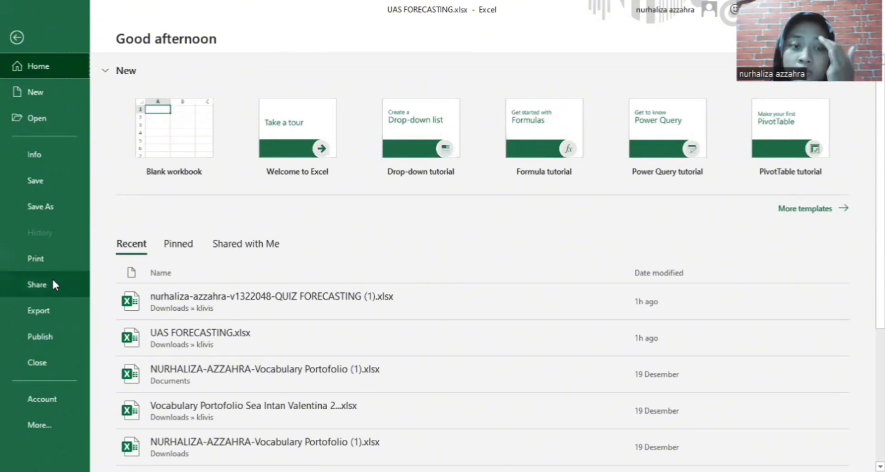
{"action": "left_click", "coordinate": [49, 426]}
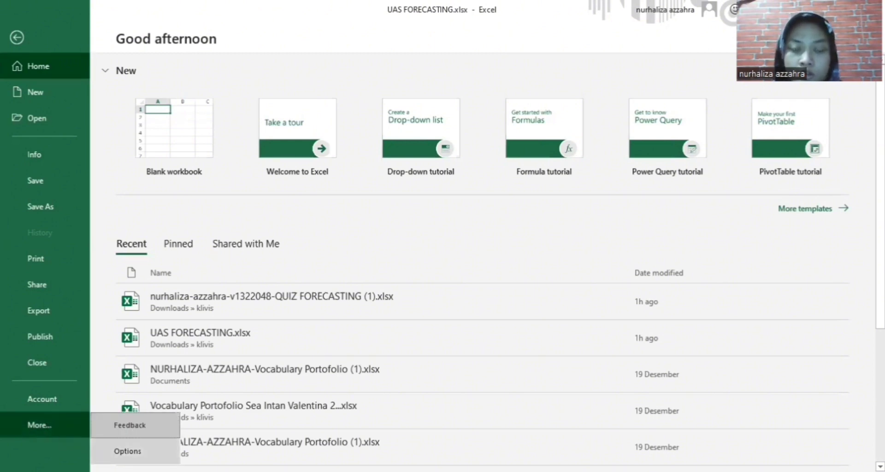
{"action": "left_click", "coordinate": [128, 451]}
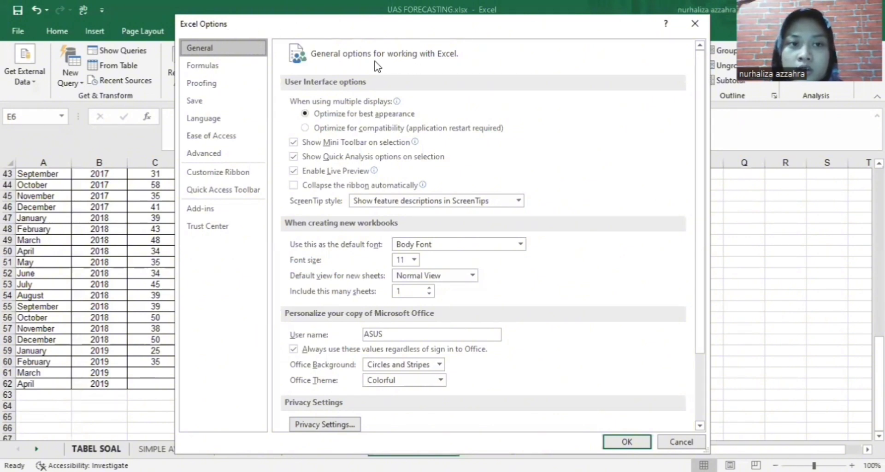
Enable the Analysis ToolPak in the Excel Add-ins manager and confirm
{"action": "left_click", "coordinate": [224, 212]}
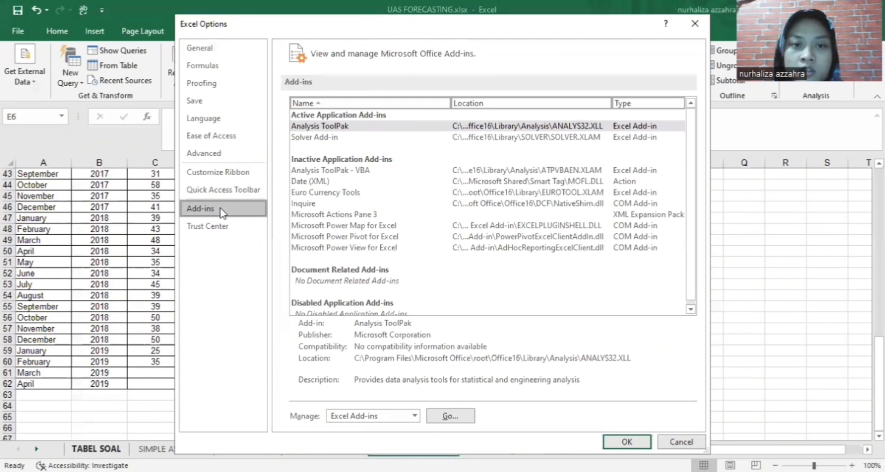
{"action": "left_click", "coordinate": [329, 128]}
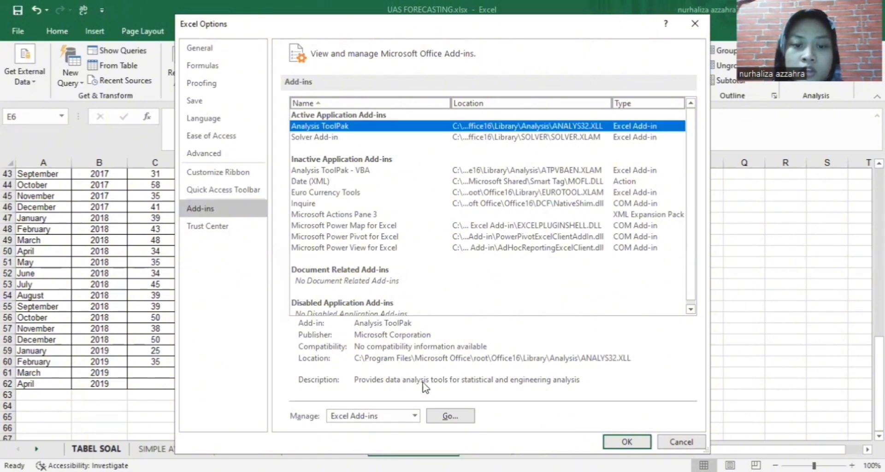
{"action": "left_click", "coordinate": [449, 417]}
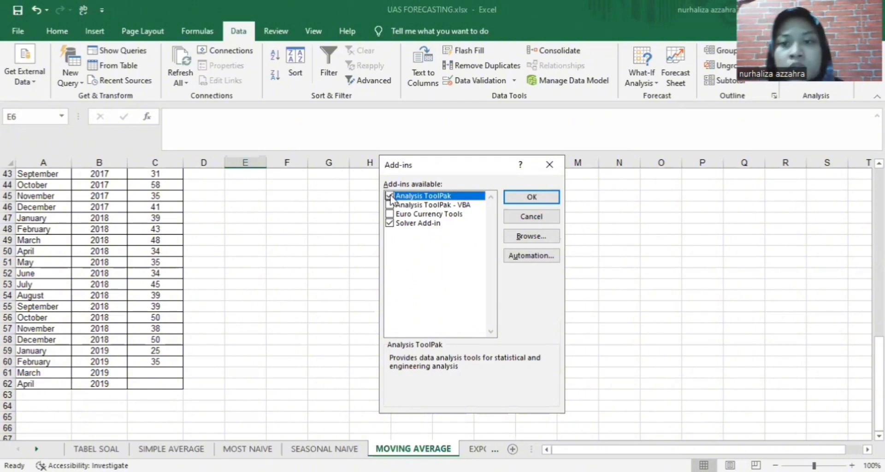
{"action": "left_click", "coordinate": [391, 196]}
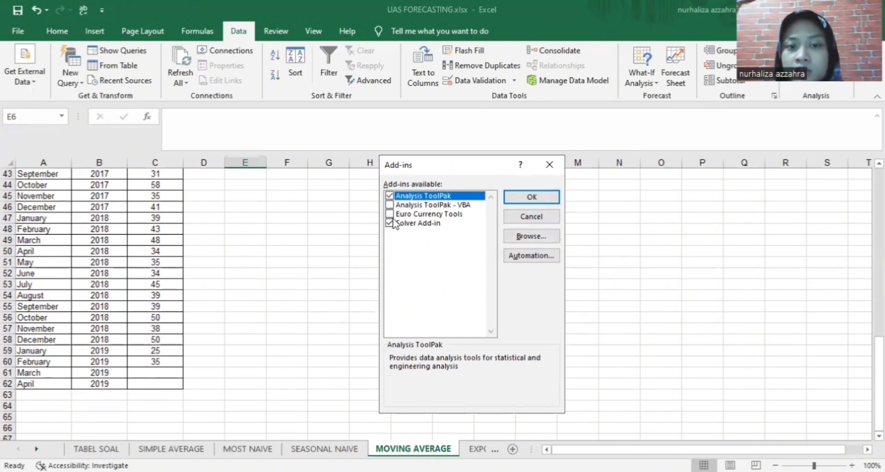
{"action": "left_click", "coordinate": [532, 197]}
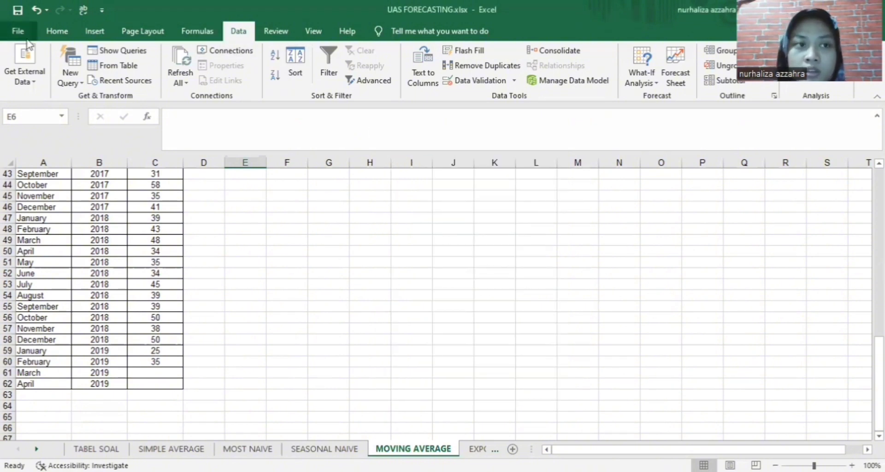
Open Data Analysis from the Data tab and choose the Moving Average tool
{"action": "left_click", "coordinate": [52, 25]}
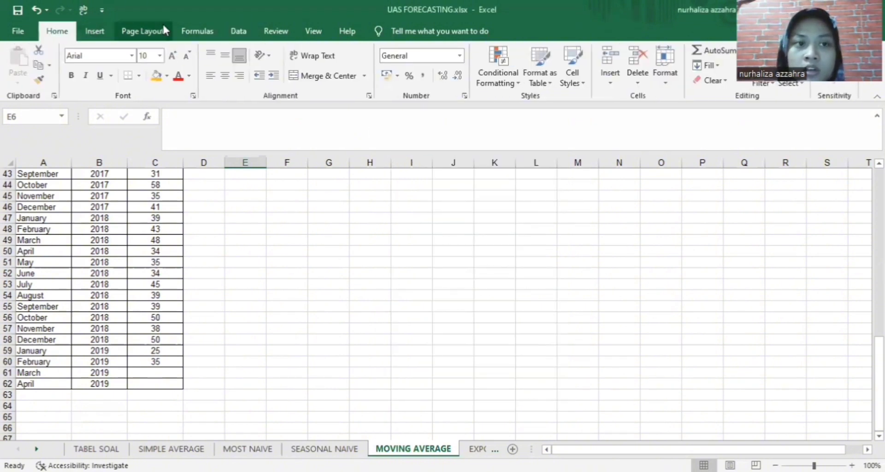
{"action": "left_click", "coordinate": [236, 30]}
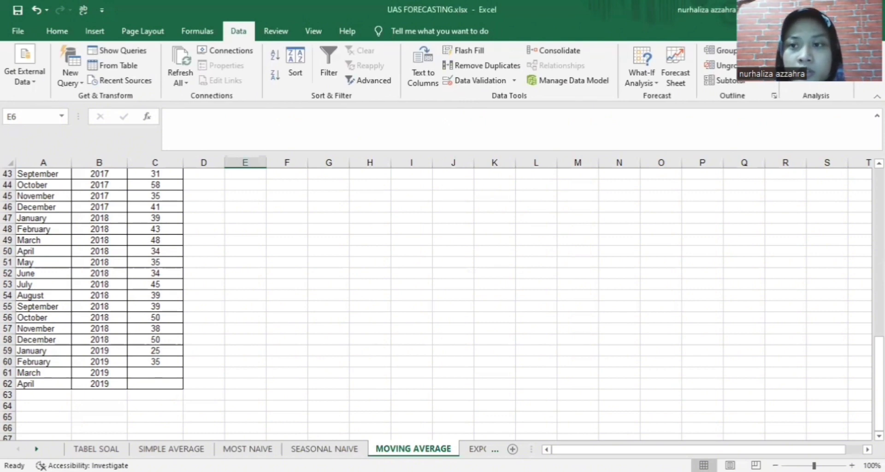
{"action": "left_click", "coordinate": [802, 59]}
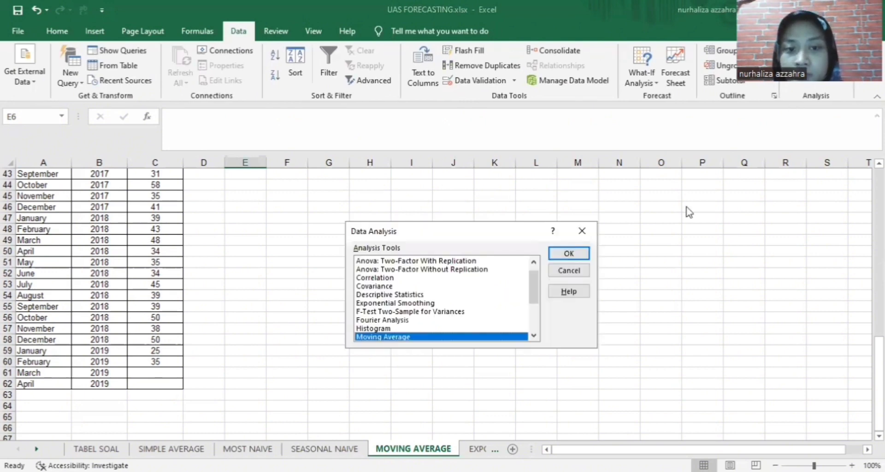
{"action": "left_click", "coordinate": [583, 231]}
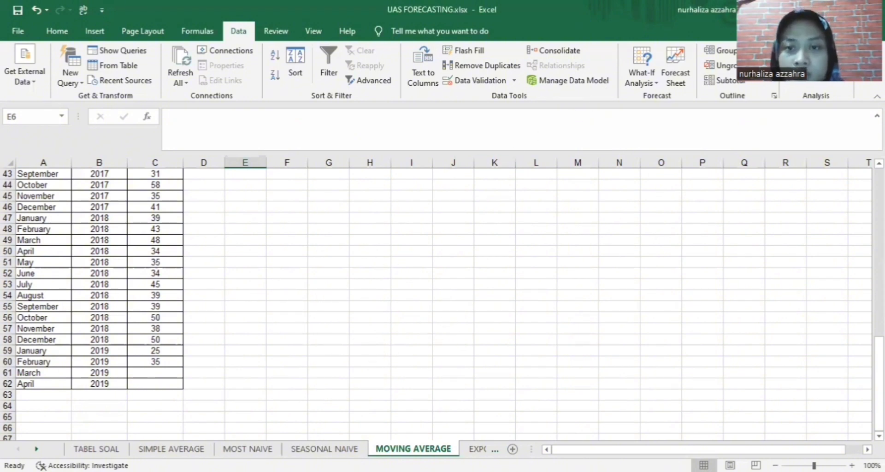
{"action": "left_click", "coordinate": [816, 51]}
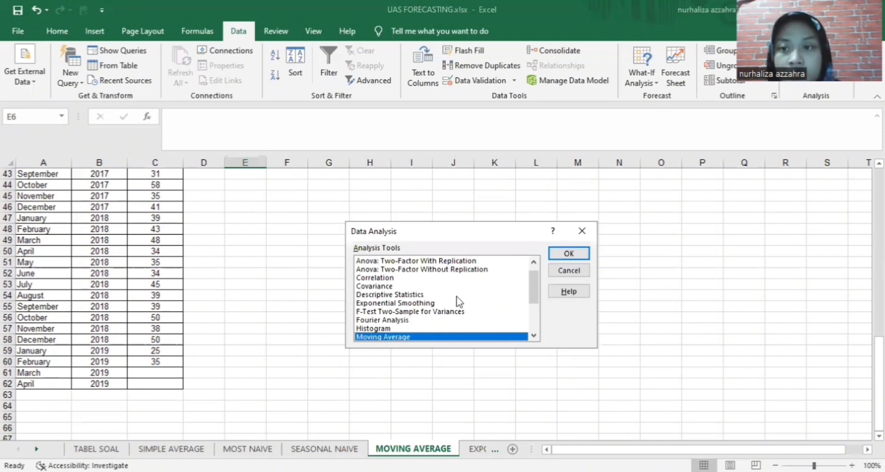
{"action": "scroll", "coordinate": [456, 310], "scroll_direction": "up", "scroll_amount": 1}
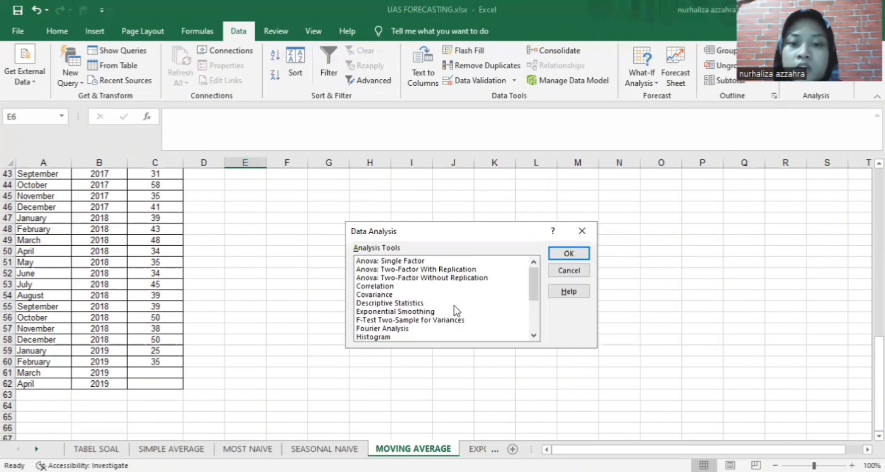
{"action": "scroll", "coordinate": [457, 310], "scroll_direction": "down", "scroll_amount": 1}
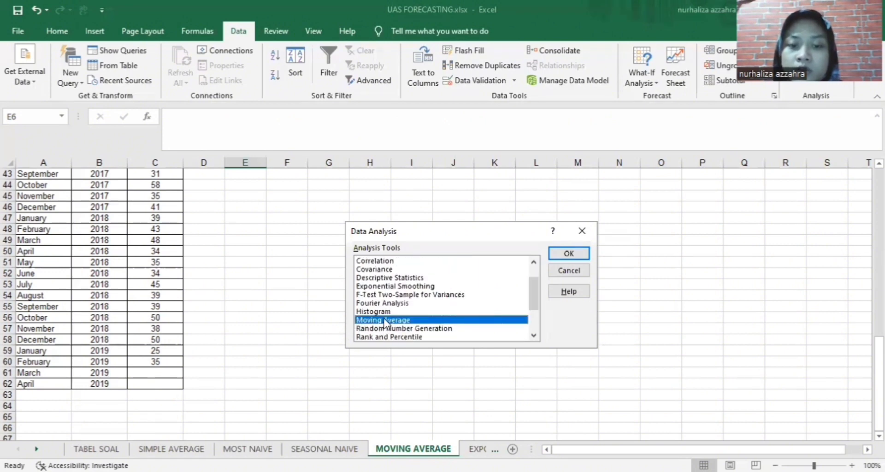
{"action": "left_click", "coordinate": [559, 257]}
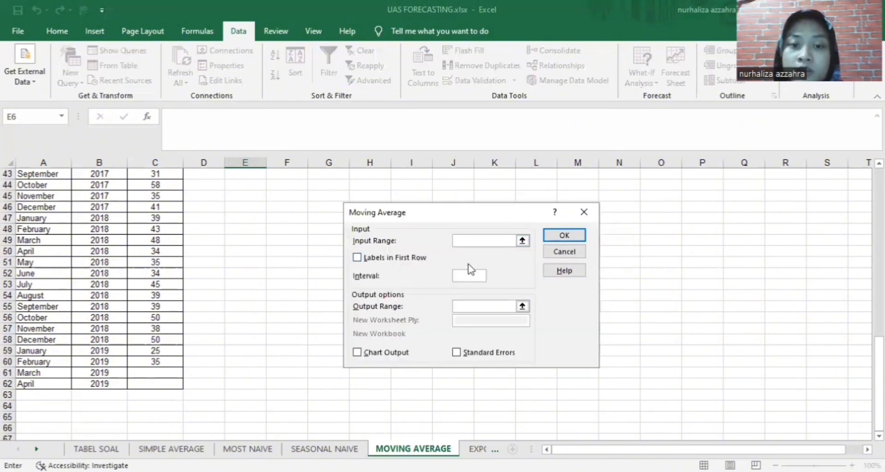
Set the Moving Average interval to 3 and the input range to C10:C60
{"action": "left_click", "coordinate": [460, 277]}
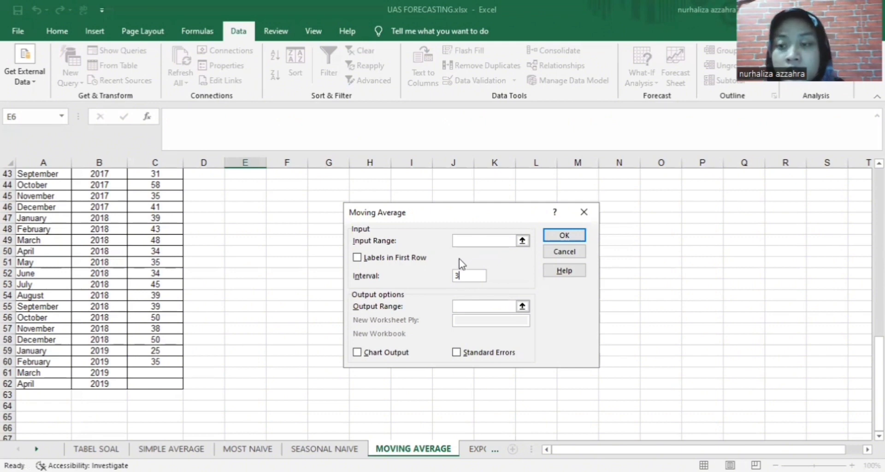
{"action": "left_click", "coordinate": [482, 241]}
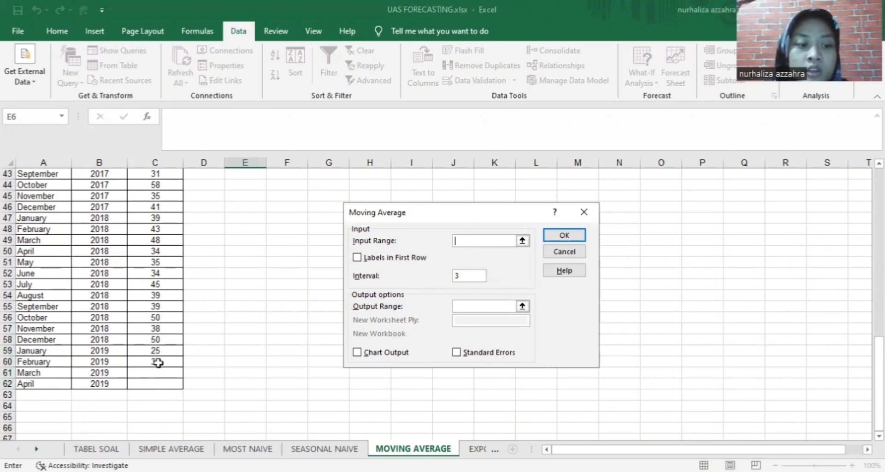
{"action": "scroll", "coordinate": [170, 364], "scroll_direction": "down", "scroll_amount": 3}
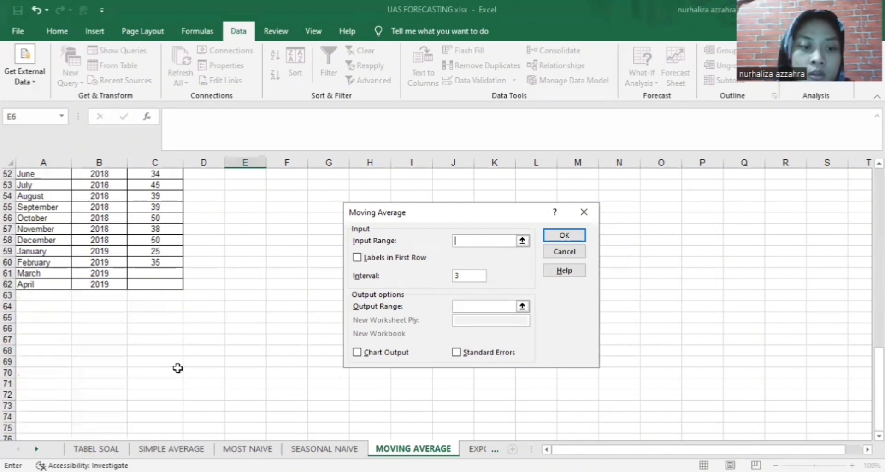
{"action": "left_click", "coordinate": [158, 259]}
{"action": "left_click_drag", "start_coordinate": [158, 260], "coordinate": [136, 131]}
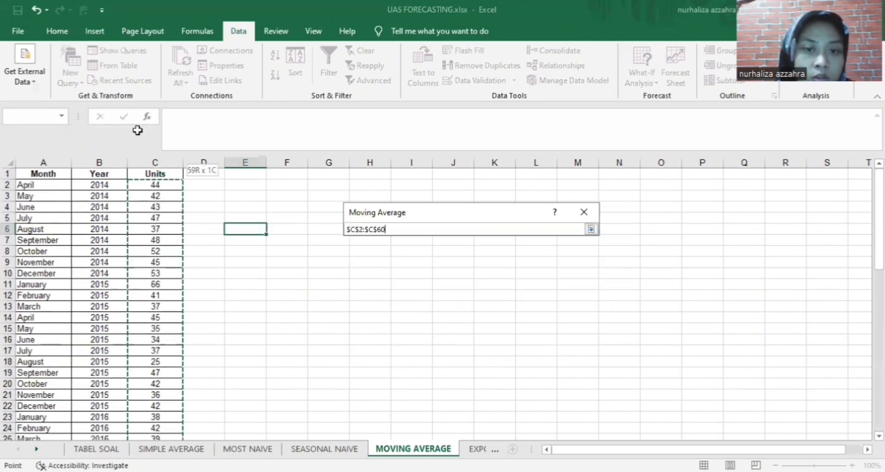
{"action": "left_click_drag", "start_coordinate": [138, 306], "coordinate": [153, 270]}
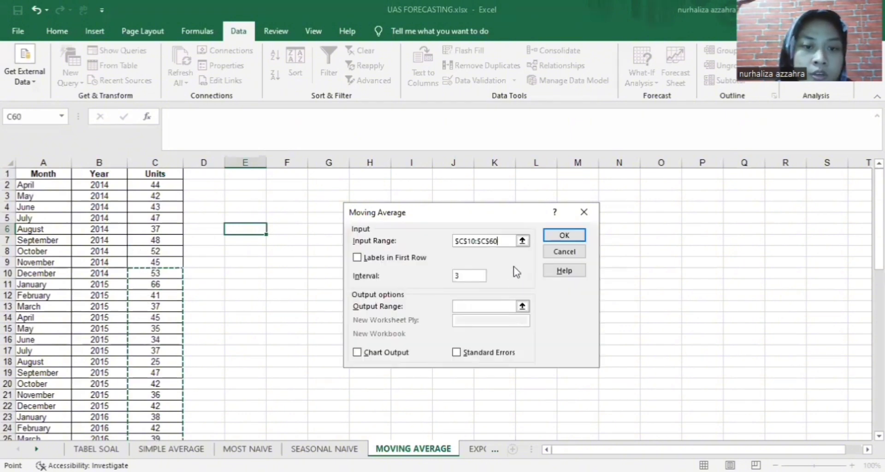
Set the output range to D58 and run the moving average
{"action": "left_click", "coordinate": [493, 305]}
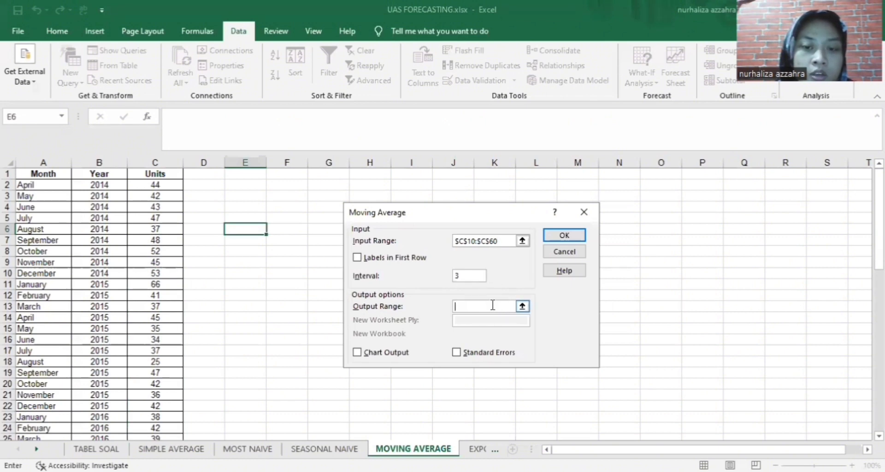
{"action": "scroll", "coordinate": [141, 295], "scroll_direction": "down", "scroll_amount": 11}
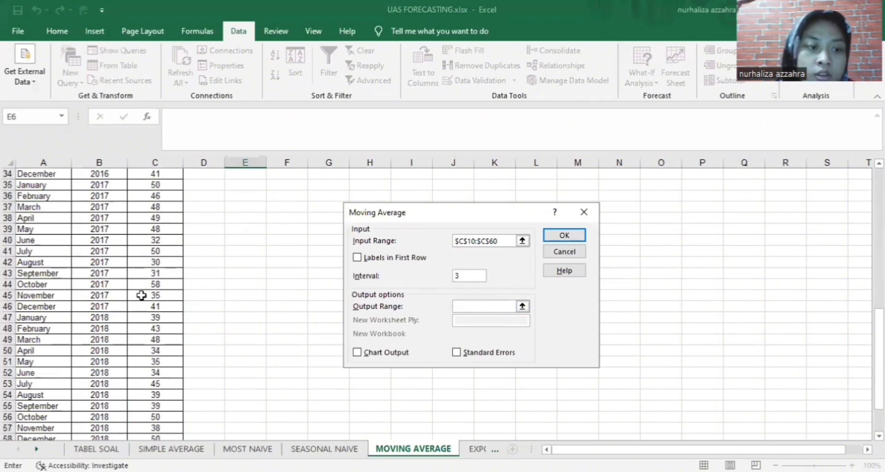
{"action": "scroll", "coordinate": [141, 295], "scroll_direction": "down", "scroll_amount": 6}
{"action": "scroll", "coordinate": [143, 295], "scroll_direction": "up", "scroll_amount": 2}
{"action": "scroll", "coordinate": [146, 295], "scroll_direction": "up", "scroll_amount": 1}
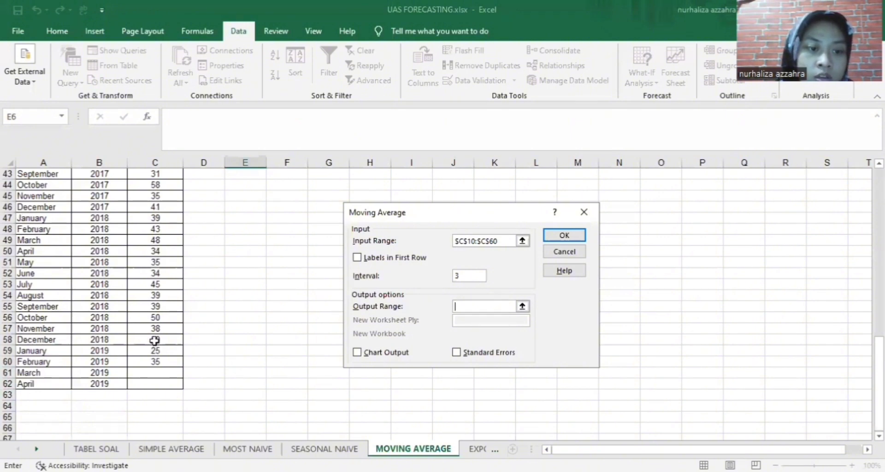
{"action": "left_click", "coordinate": [193, 338]}
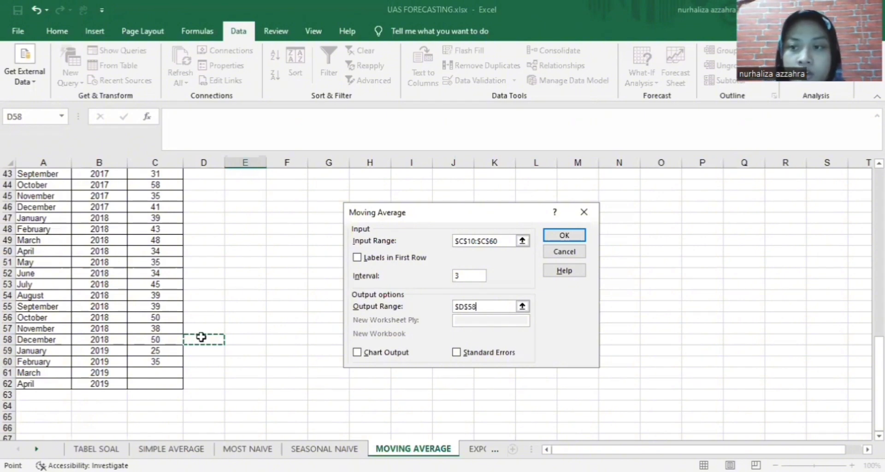
{"action": "left_click", "coordinate": [572, 236]}
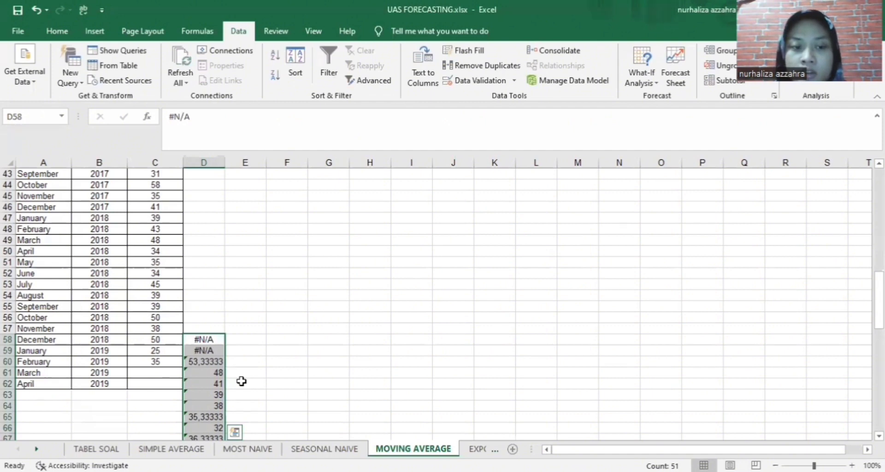
Paste the forecasts 48 and 41 from D61:D62 as values into C61:C62
{"action": "scroll", "coordinate": [242, 382], "scroll_direction": "down", "scroll_amount": 1}
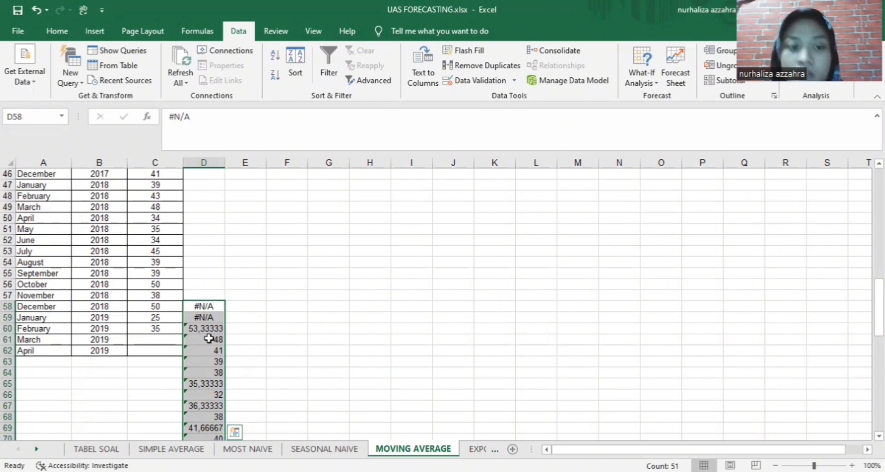
{"action": "left_click_drag", "start_coordinate": [209, 339], "coordinate": [217, 350]}
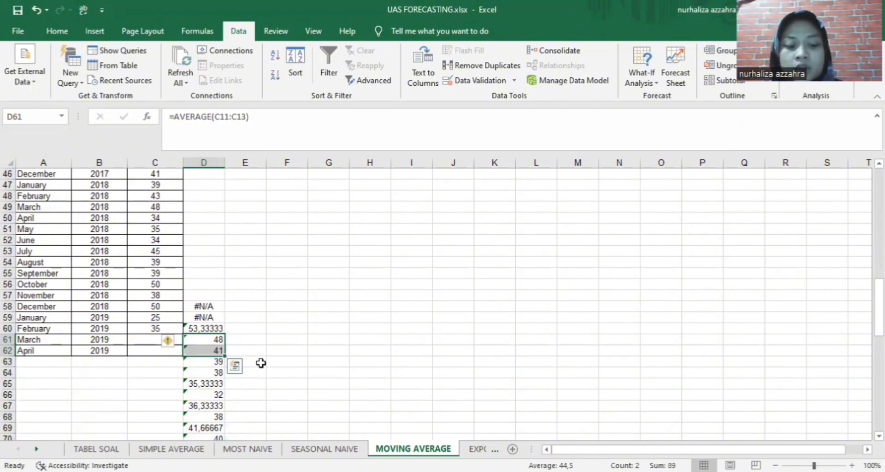
{"action": "key", "text": "ctrl+c"}
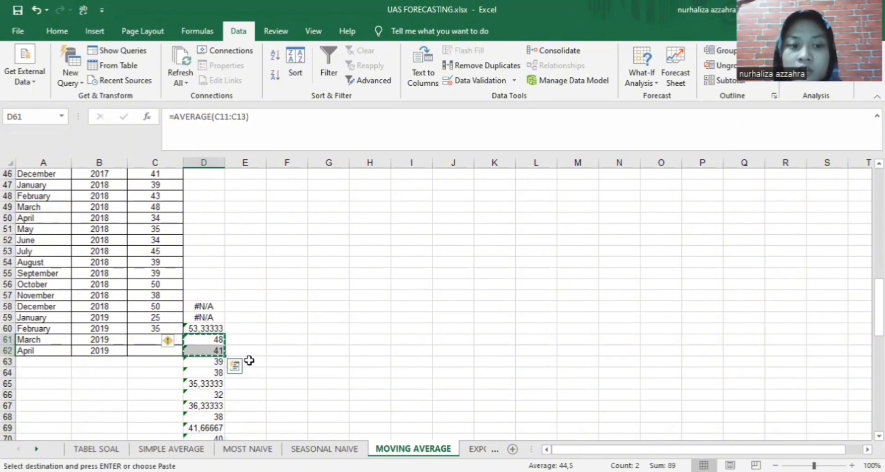
{"action": "left_click", "coordinate": [152, 341]}
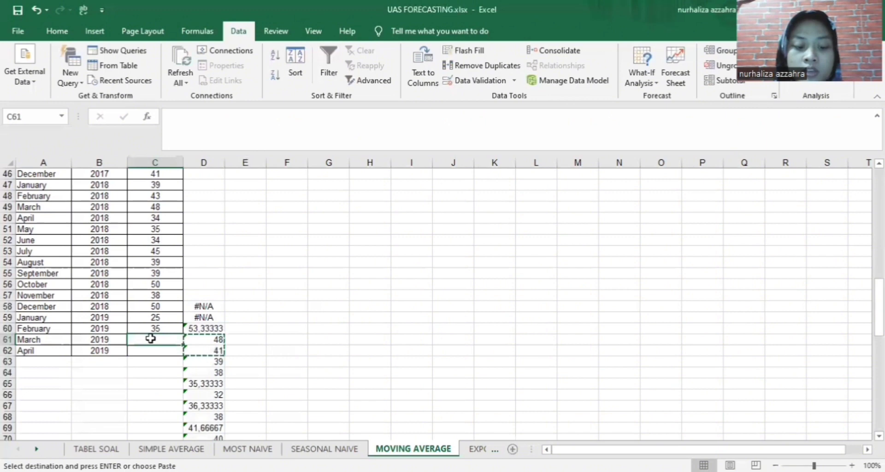
{"action": "right_click", "coordinate": [151, 339]}
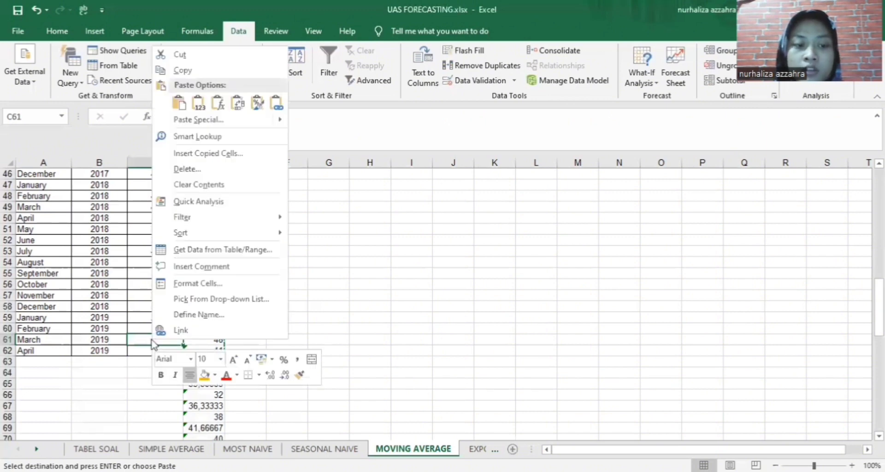
{"action": "left_click", "coordinate": [202, 112]}
{"action": "left_click", "coordinate": [345, 394]}
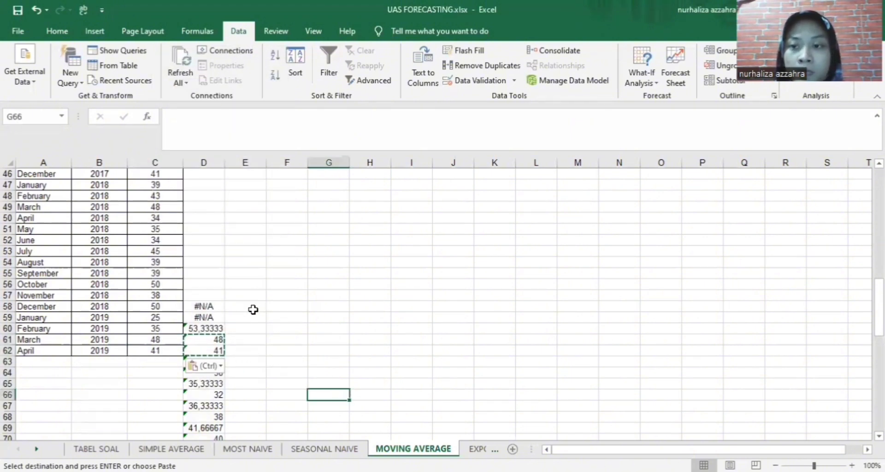
Clear the moving-average results from column D
{"action": "scroll", "coordinate": [253, 310], "scroll_direction": "down", "scroll_amount": 1}
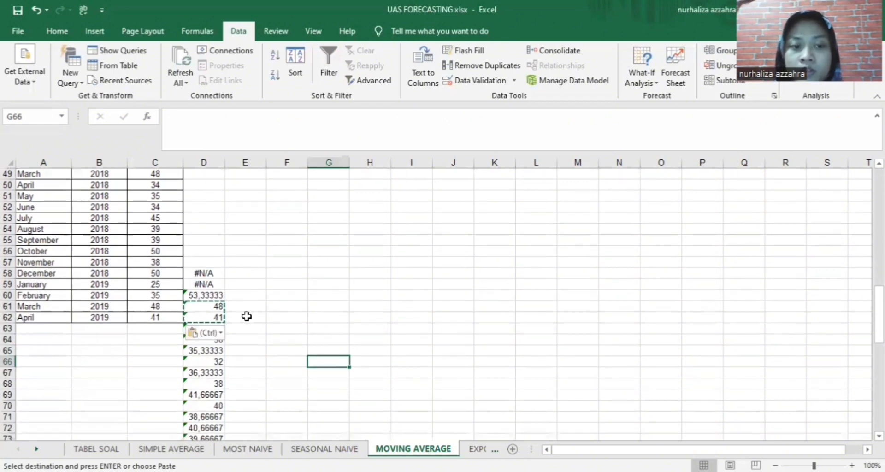
{"action": "left_click", "coordinate": [209, 275]}
{"action": "left_click_drag", "start_coordinate": [209, 274], "coordinate": [224, 424]}
{"action": "scroll", "coordinate": [225, 408], "scroll_direction": "up", "scroll_amount": 16}
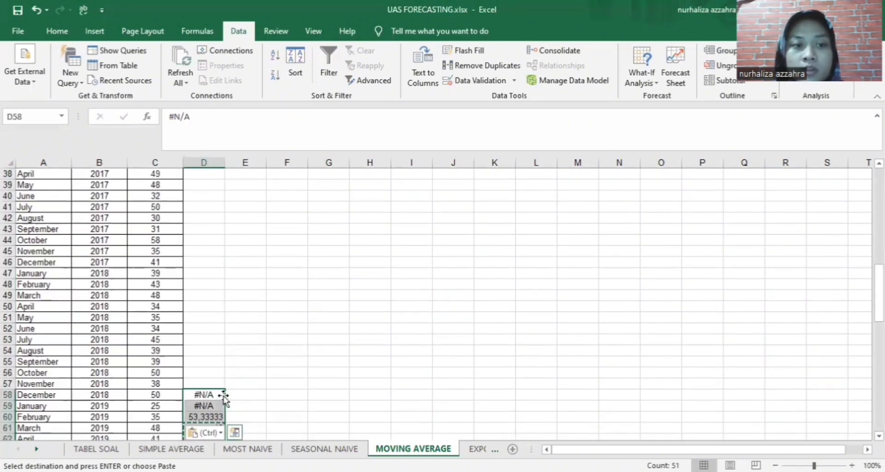
{"action": "scroll", "coordinate": [219, 350], "scroll_direction": "up", "scroll_amount": 12}
{"action": "scroll", "coordinate": [219, 349], "scroll_direction": "down", "scroll_amount": 13}
{"action": "scroll", "coordinate": [220, 350], "scroll_direction": "up", "scroll_amount": 4}
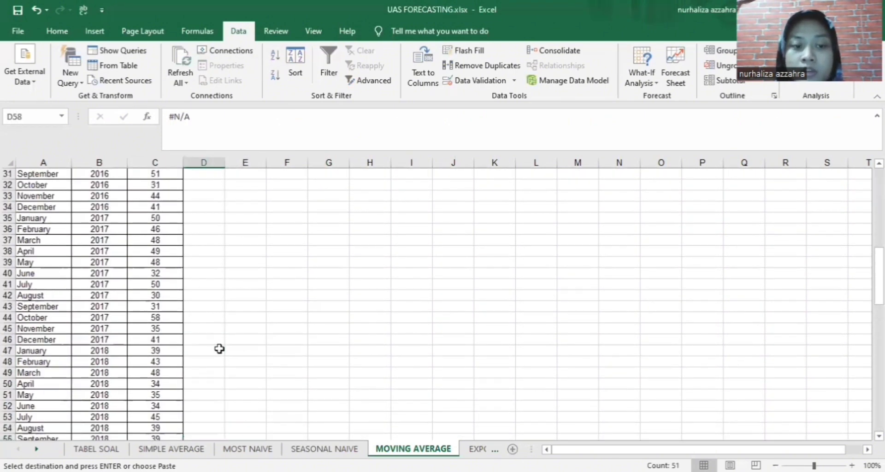
{"action": "scroll", "coordinate": [220, 349], "scroll_direction": "down", "scroll_amount": 4}
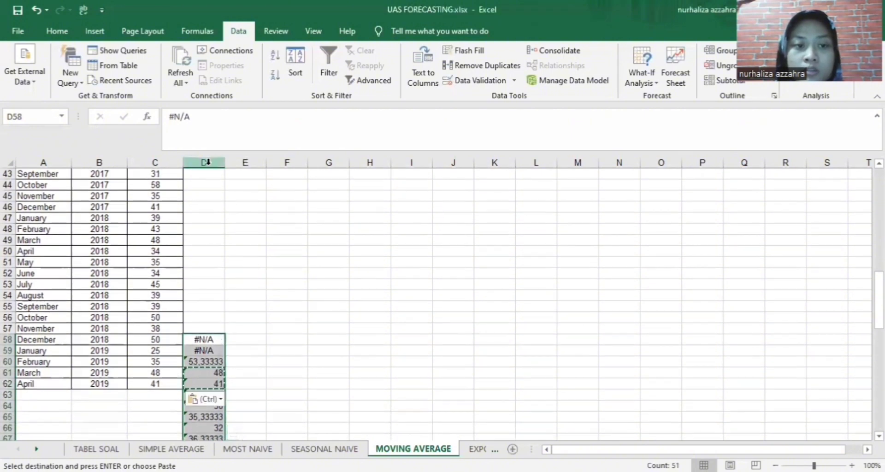
{"action": "left_click", "coordinate": [211, 161]}
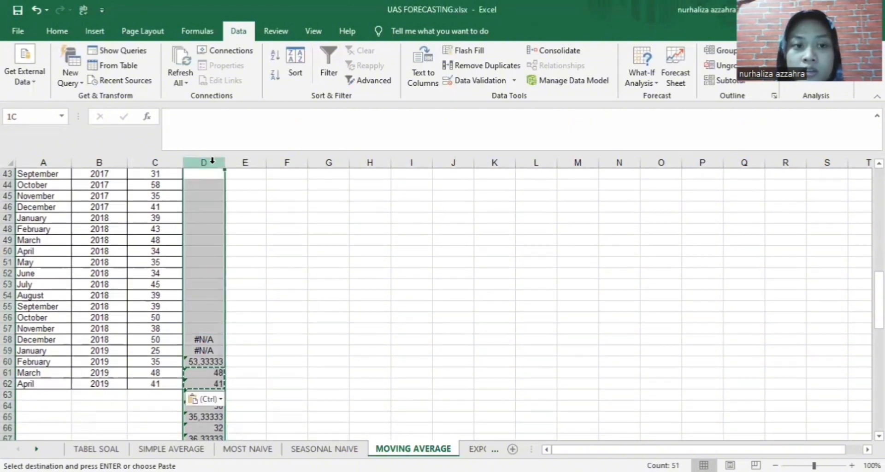
{"action": "key", "text": "Delete"}
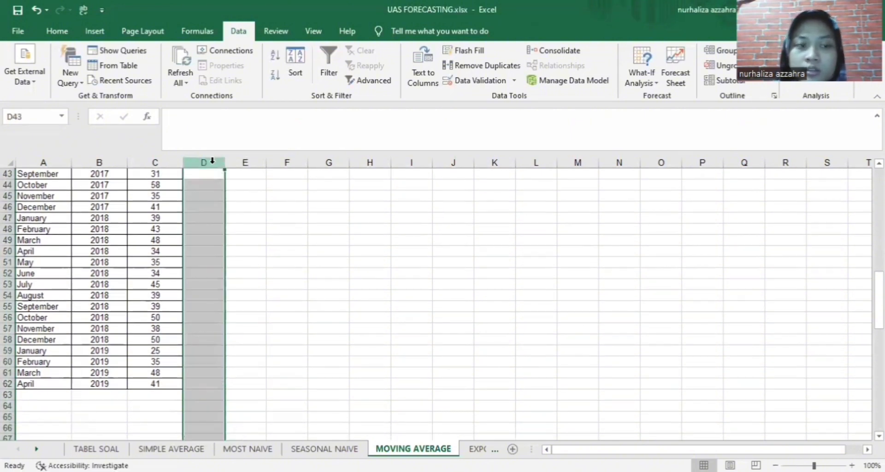
{"action": "left_click", "coordinate": [388, 274]}
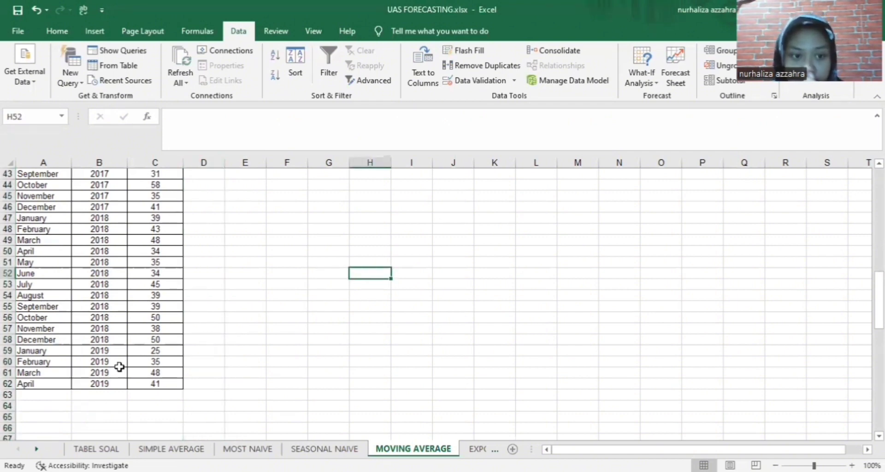
Copy the March and April 2019 units (48, 41) into TABEL SOAL starting at B6
{"action": "left_click", "coordinate": [173, 374]}
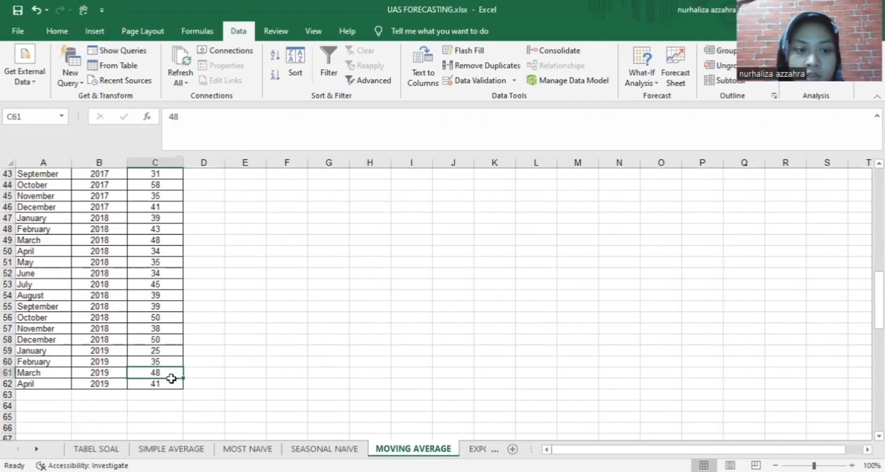
{"action": "left_click_drag", "start_coordinate": [171, 378], "coordinate": [171, 388]}
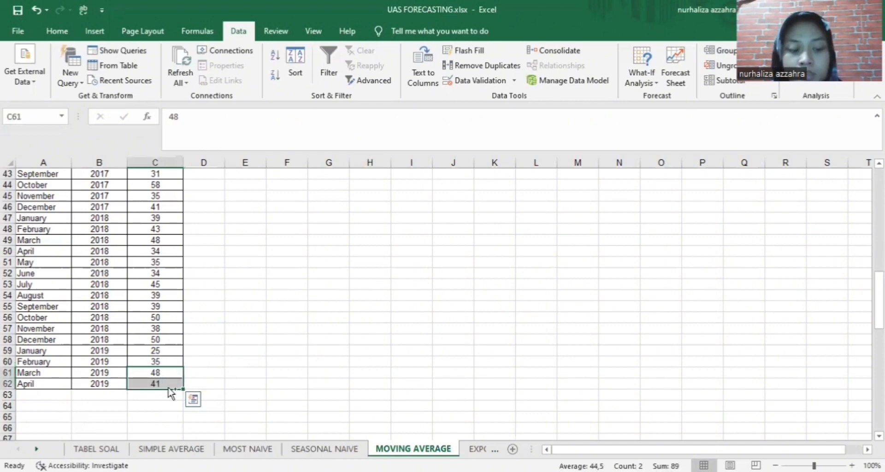
{"action": "key", "text": "ctrl+c"}
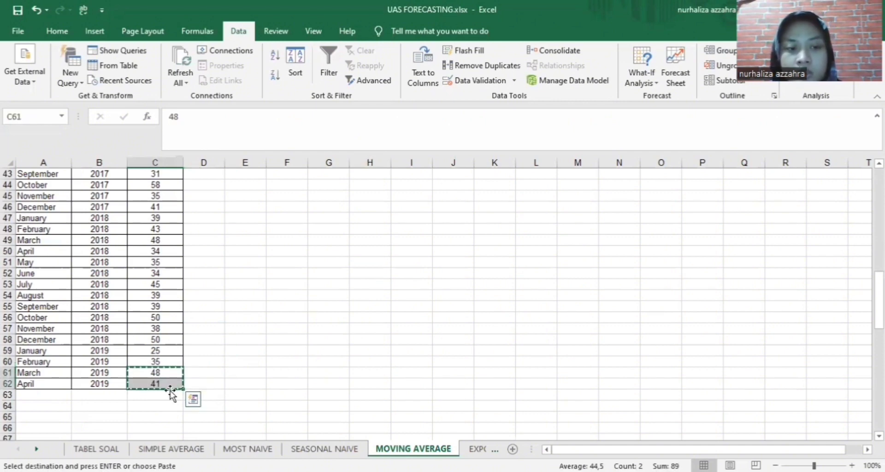
{"action": "left_click", "coordinate": [114, 450]}
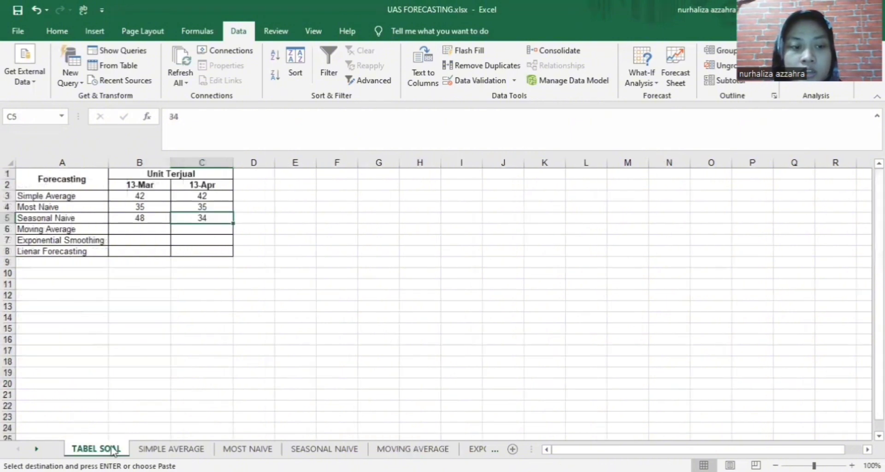
{"action": "left_click", "coordinate": [144, 230]}
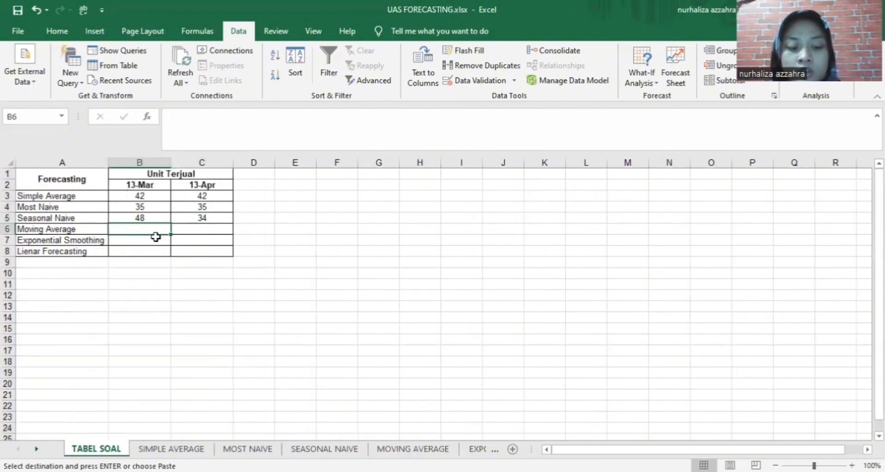
{"action": "key", "text": "ctrl+v"}
Move the 41 from B7 into C6 and center it
{"action": "left_click", "coordinate": [158, 239]}
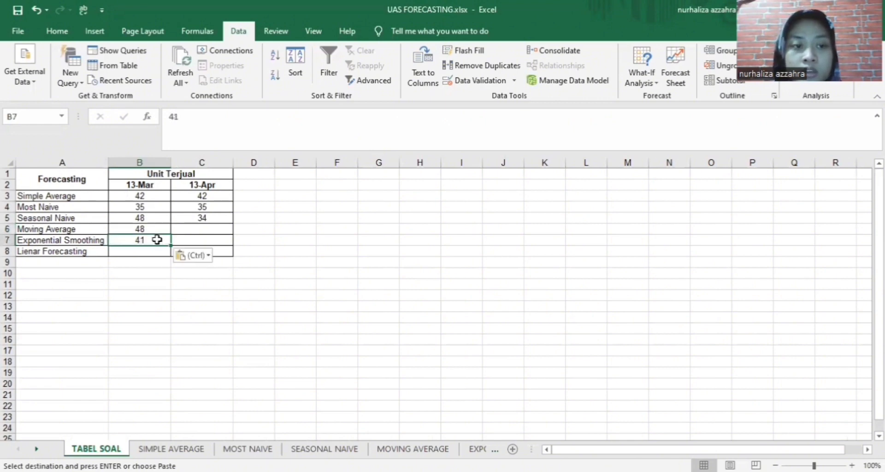
{"action": "key", "text": "Escape"}
{"action": "double_click", "coordinate": [158, 239]}
{"action": "left_click_drag", "start_coordinate": [157, 239], "coordinate": [136, 243]}
{"action": "key", "text": "Escape"}
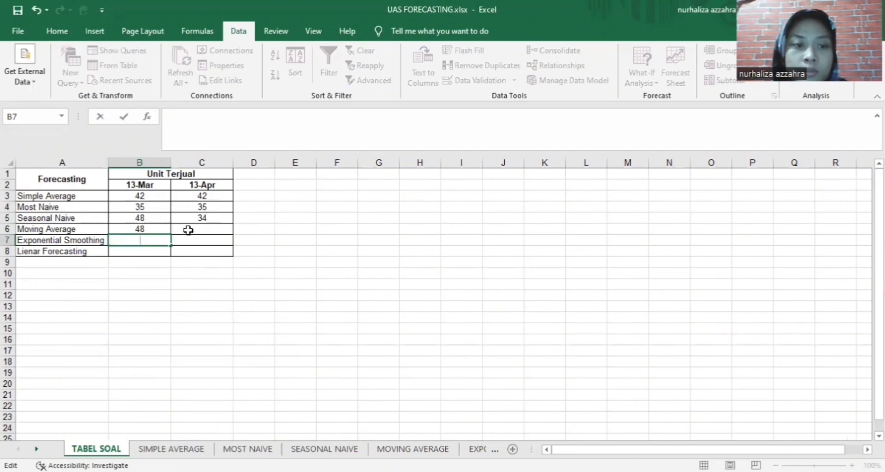
{"action": "left_click", "coordinate": [183, 230]}
{"action": "type", "text": "41"}
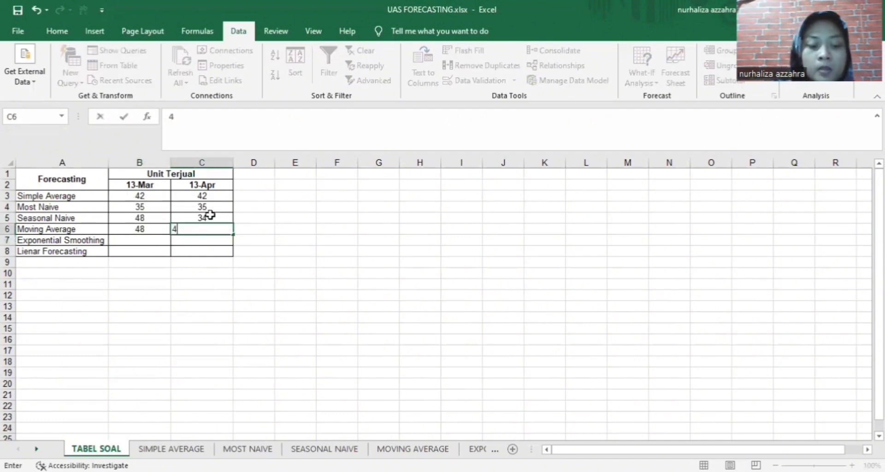
{"action": "left_click", "coordinate": [306, 260]}
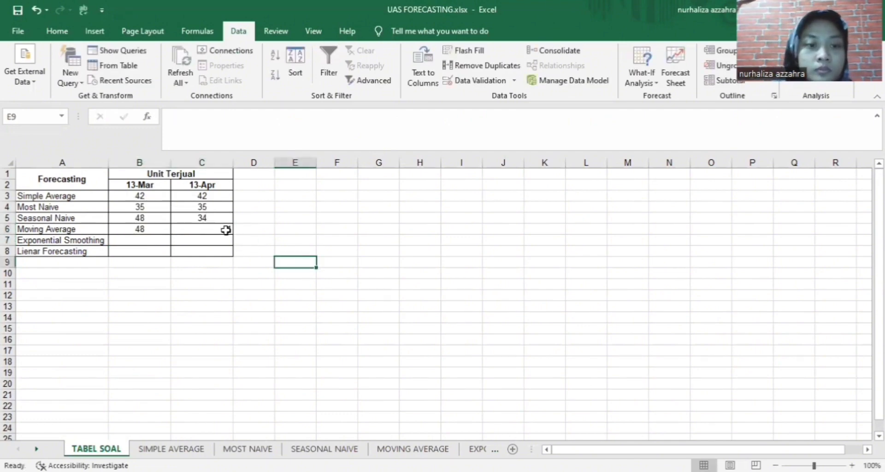
{"action": "left_click", "coordinate": [223, 229]}
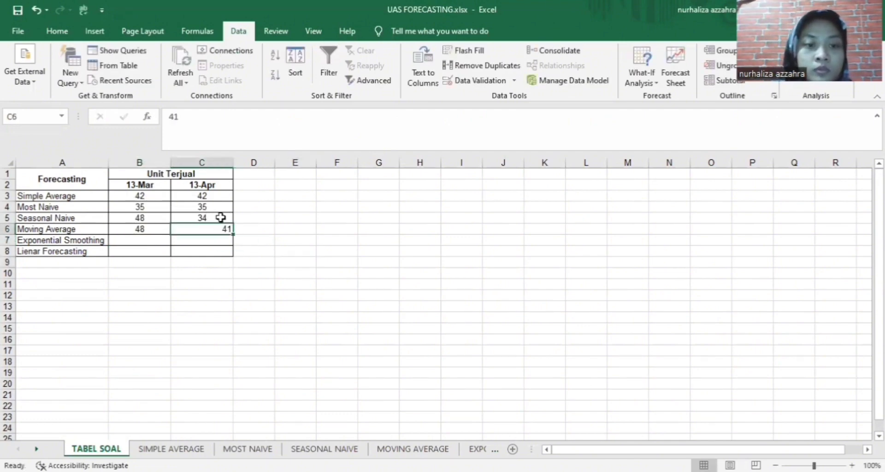
{"action": "left_click", "coordinate": [57, 31]}
{"action": "left_click", "coordinate": [225, 76]}
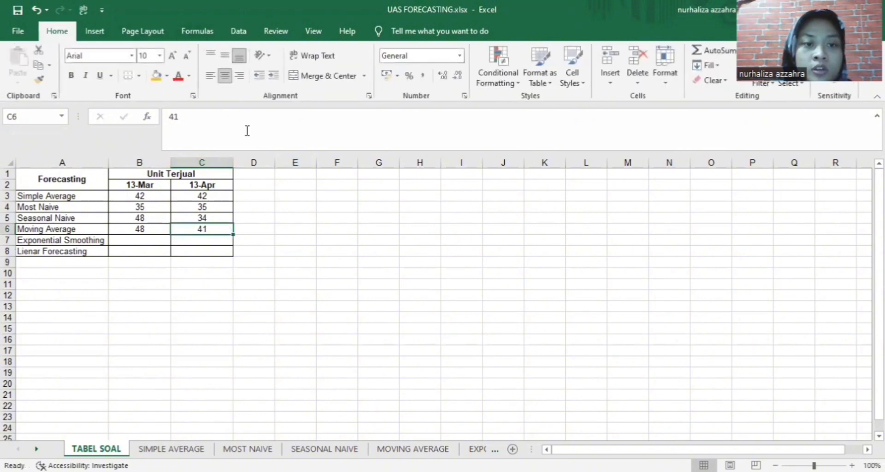
{"action": "left_click", "coordinate": [337, 328]}
Switch to the EXPONENTIAL SMOOTHING sheet
{"action": "left_click", "coordinate": [414, 449]}
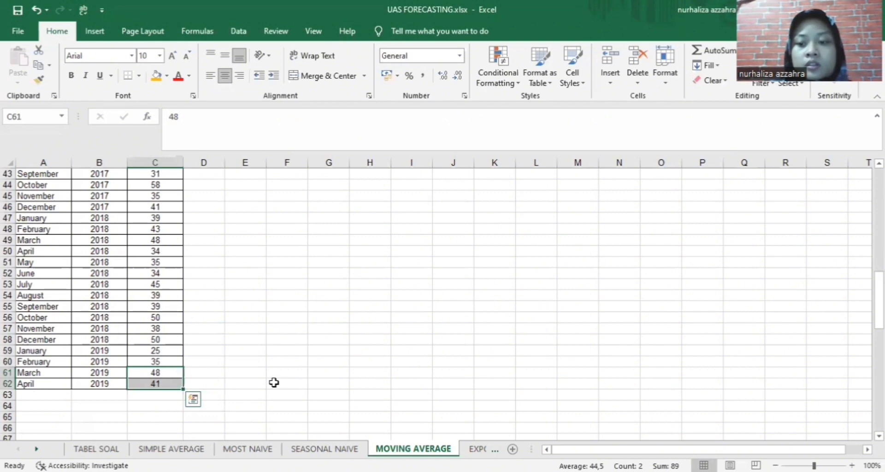
{"action": "left_click", "coordinate": [477, 449]}
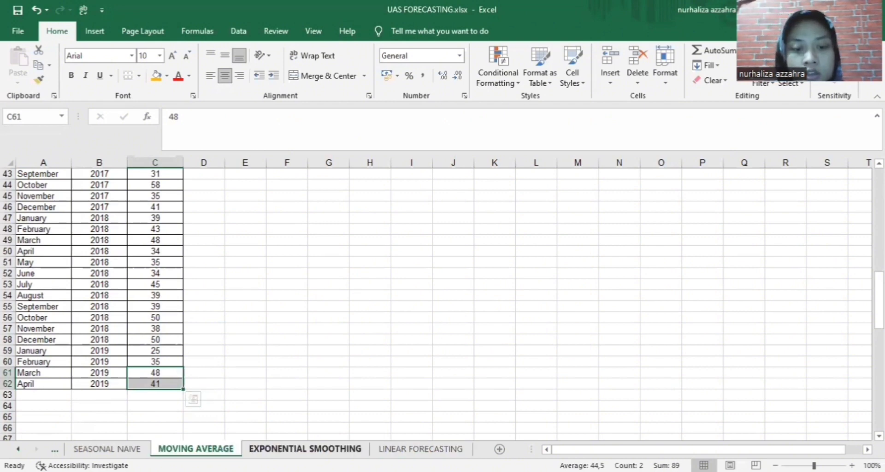
{"action": "left_click", "coordinate": [305, 449]}
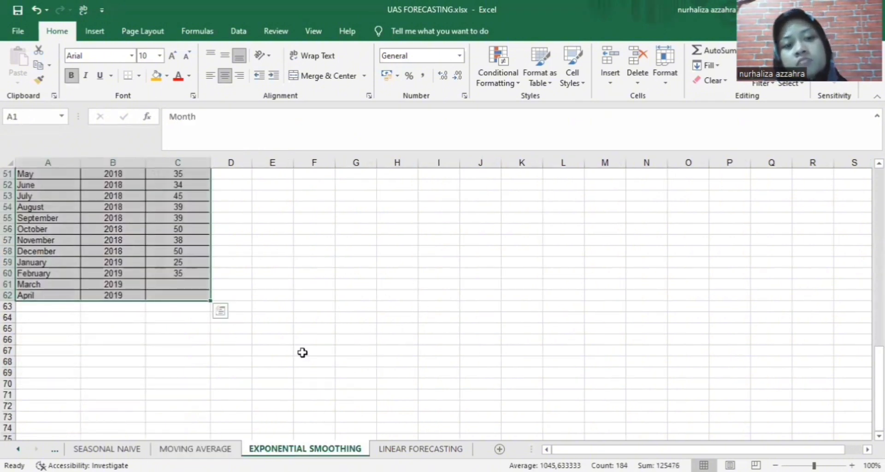
Select C61 on the EXPONENTIAL SMOOTHING sheet and open Data Analysis
{"action": "left_click", "coordinate": [375, 215]}
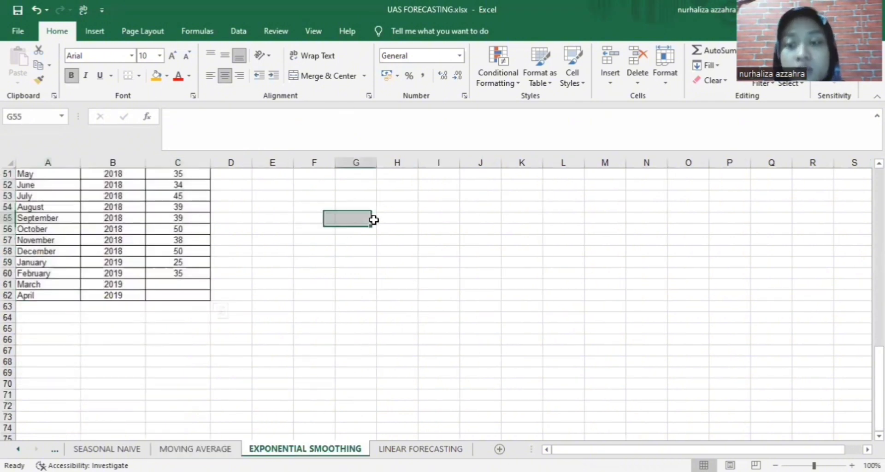
{"action": "left_click", "coordinate": [201, 285]}
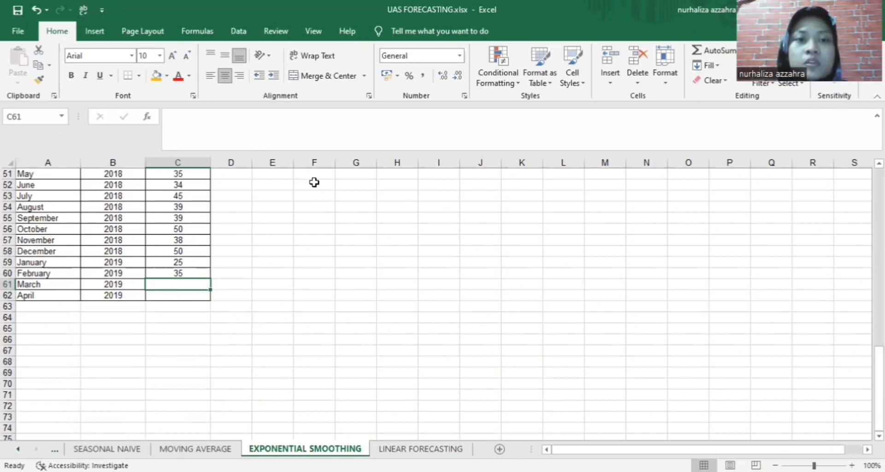
{"action": "left_click", "coordinate": [242, 27]}
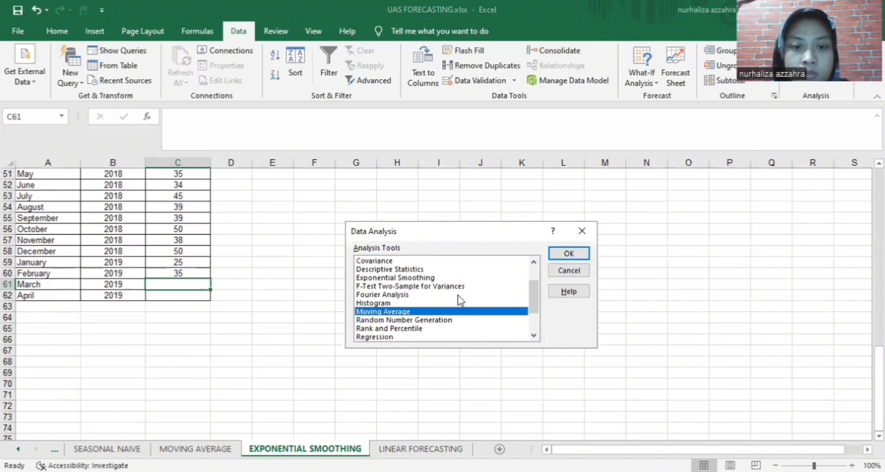
Choose Exponential Smoothing from the analysis tools list and confirm
{"action": "left_click", "coordinate": [429, 278]}
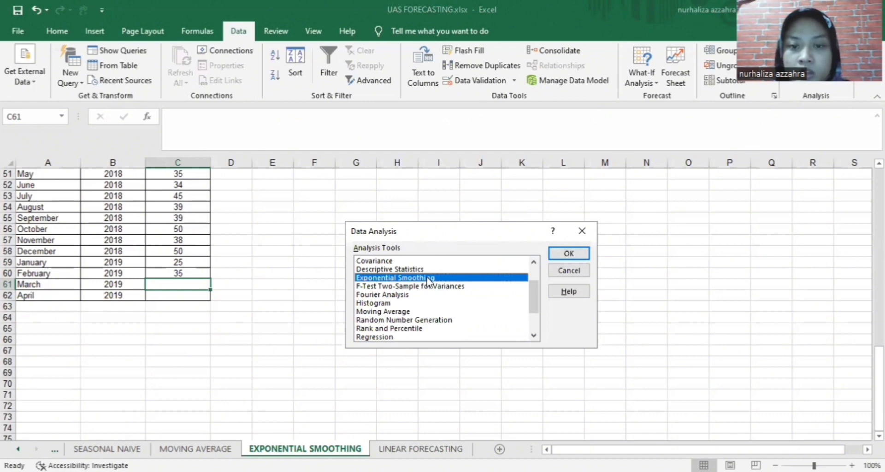
{"action": "left_click", "coordinate": [585, 255]}
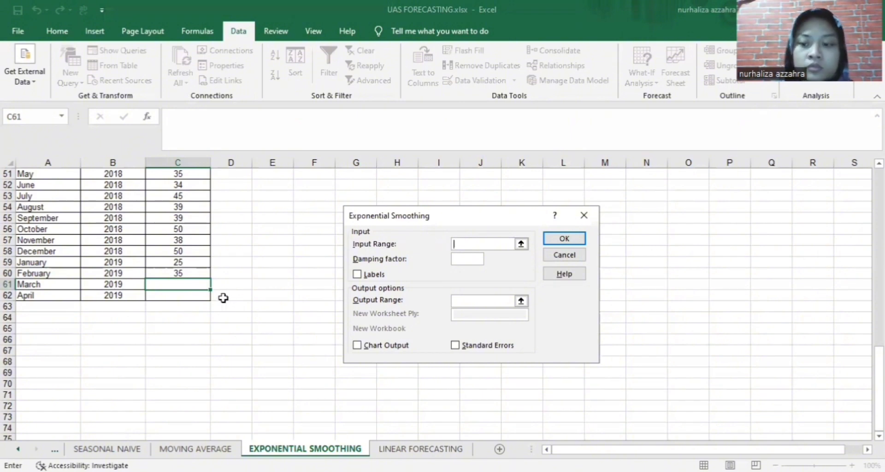
{"action": "left_click", "coordinate": [184, 274]}
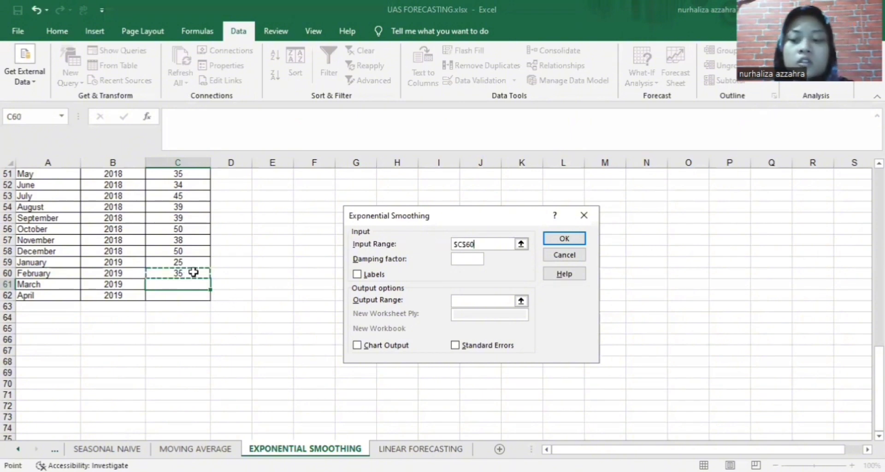
{"action": "left_click_drag", "start_coordinate": [258, 277], "coordinate": [259, 285]}
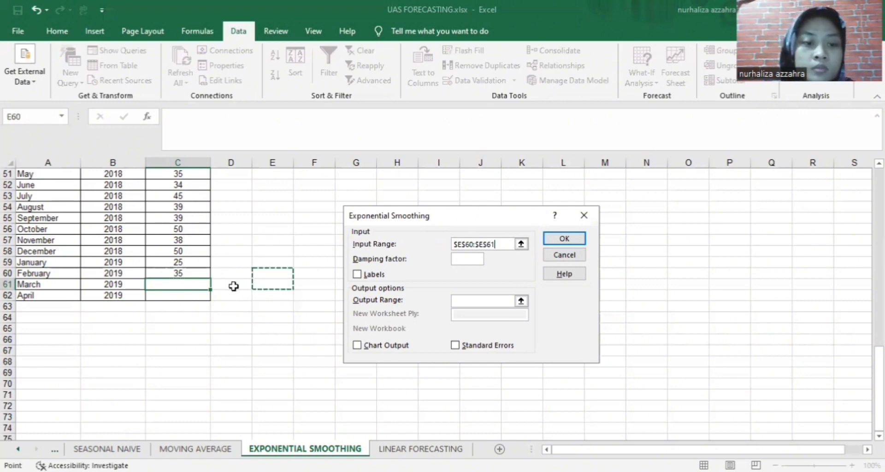
{"action": "left_click", "coordinate": [203, 274]}
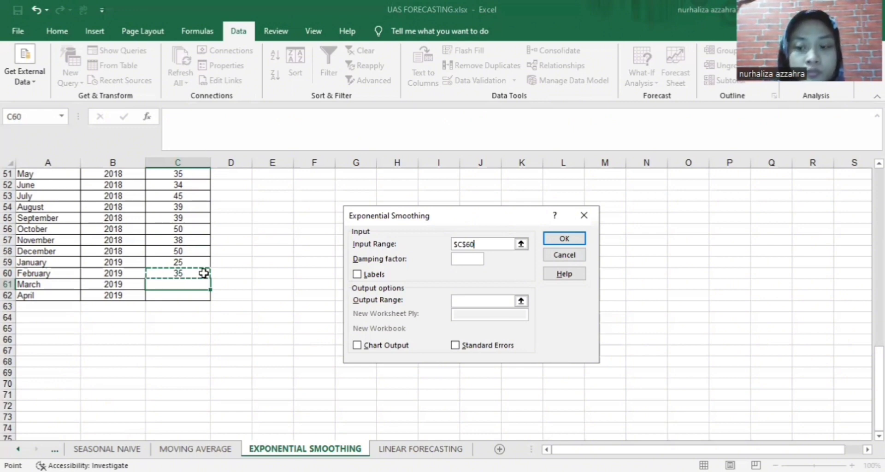
{"action": "left_click_drag", "start_coordinate": [203, 273], "coordinate": [195, 146]}
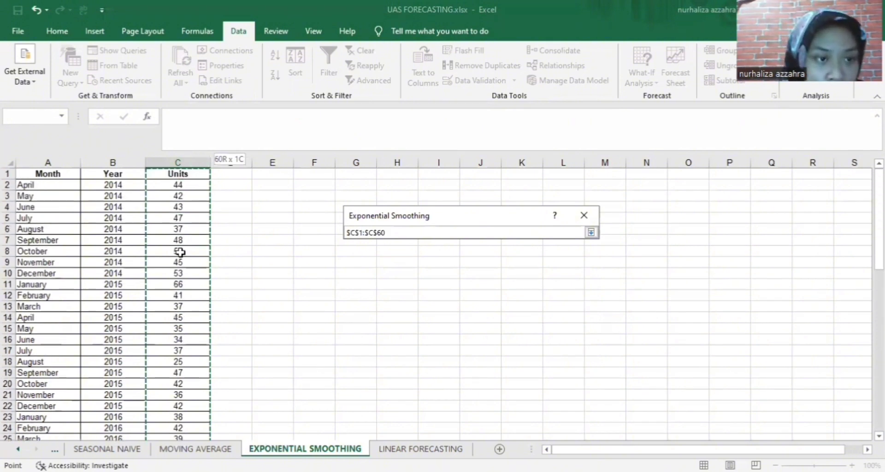
{"action": "left_click_drag", "start_coordinate": [179, 252], "coordinate": [195, 296]}
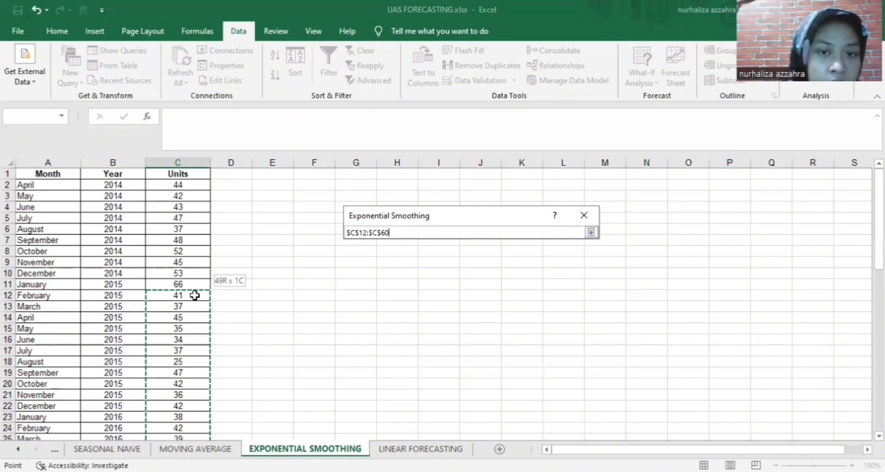
{"action": "left_click_drag", "start_coordinate": [195, 295], "coordinate": [195, 296]}
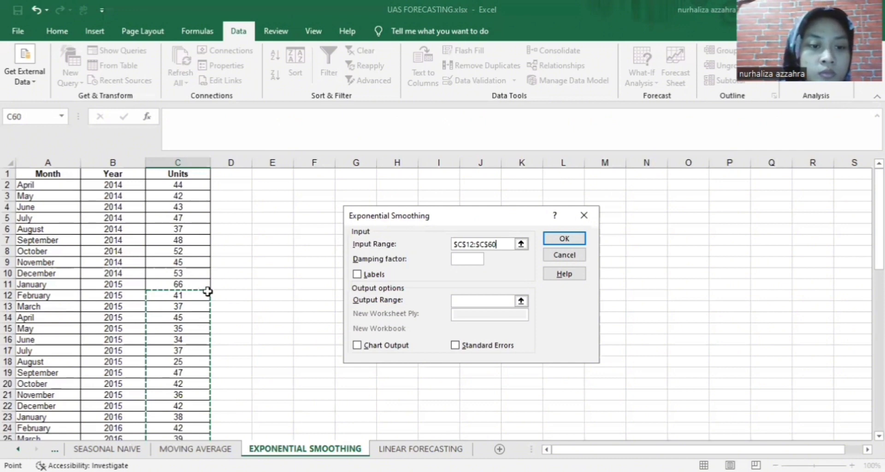
{"action": "left_click_drag", "start_coordinate": [208, 291], "coordinate": [204, 281]}
{"action": "left_click", "coordinate": [236, 292]}
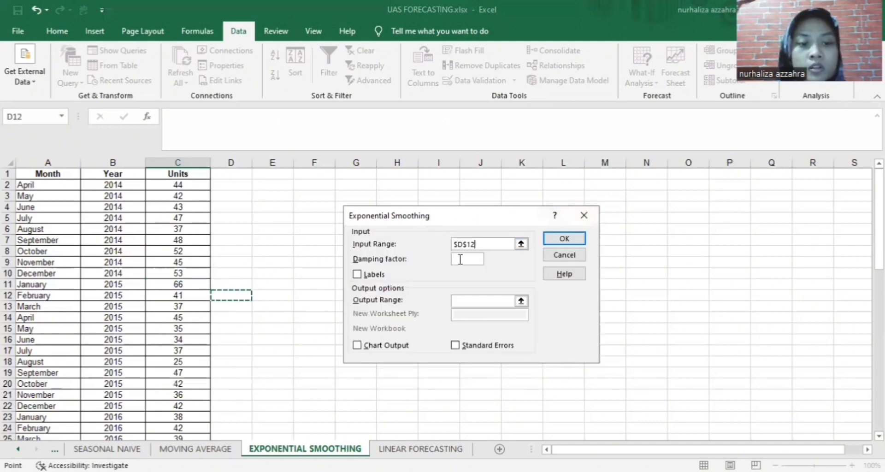
{"action": "left_click", "coordinate": [307, 297]}
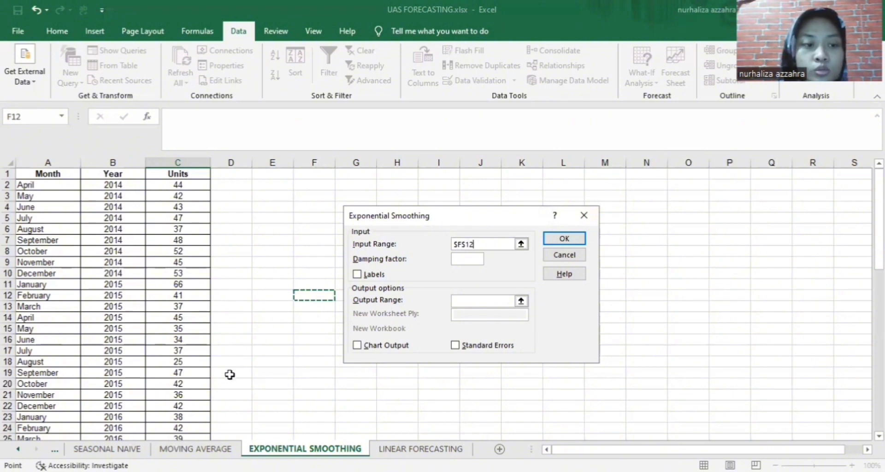
{"action": "scroll", "coordinate": [229, 375], "scroll_direction": "down", "scroll_amount": 16}
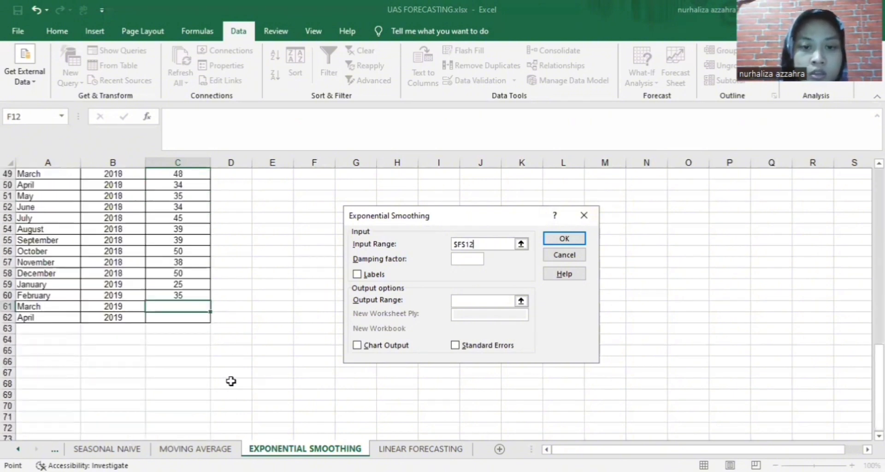
{"action": "scroll", "coordinate": [231, 381], "scroll_direction": "up", "scroll_amount": 1}
{"action": "key", "text": "BackSpace"}
{"action": "key", "text": "BackSpace"}
{"action": "key", "text": "BackSpace"}
{"action": "key", "text": "BackSpace"}
{"action": "key", "text": "BackSpace"}
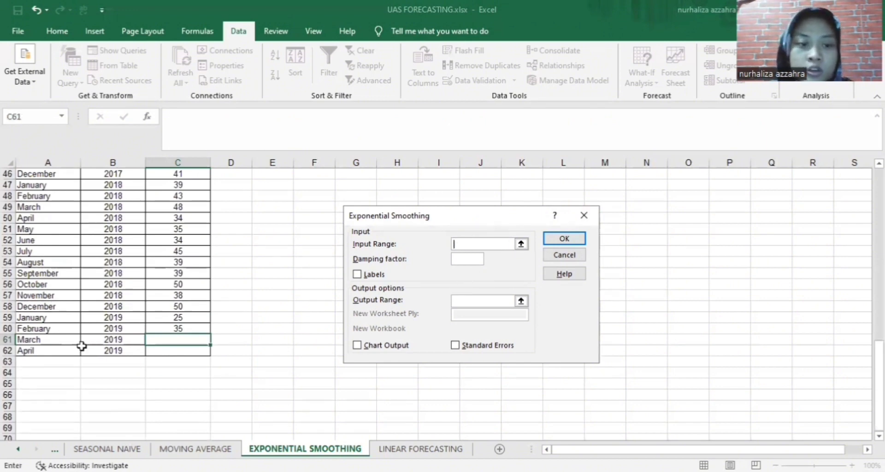
Select C11:C60 as the exponential smoothing input range
{"action": "left_click", "coordinate": [171, 329]}
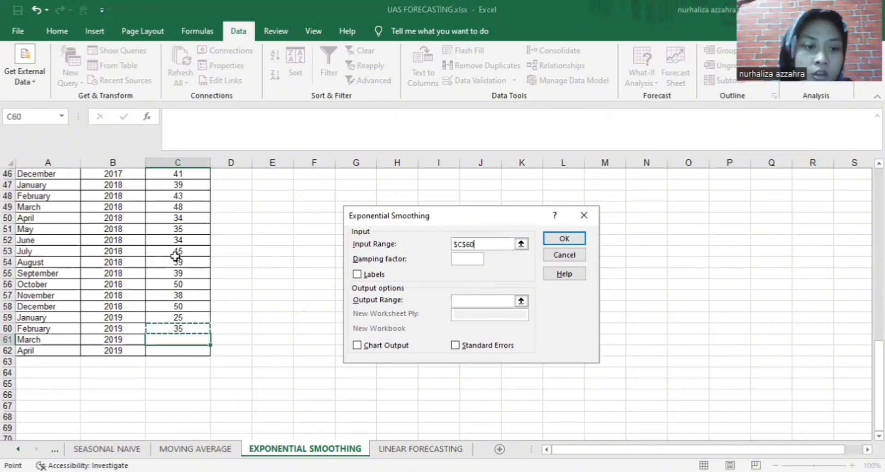
{"action": "left_click_drag", "start_coordinate": [175, 256], "coordinate": [189, 158]}
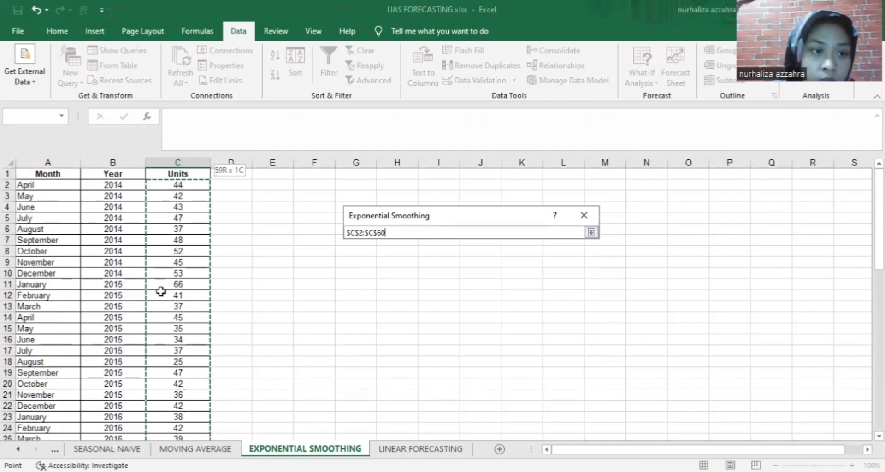
{"action": "left_click_drag", "start_coordinate": [160, 291], "coordinate": [186, 291]}
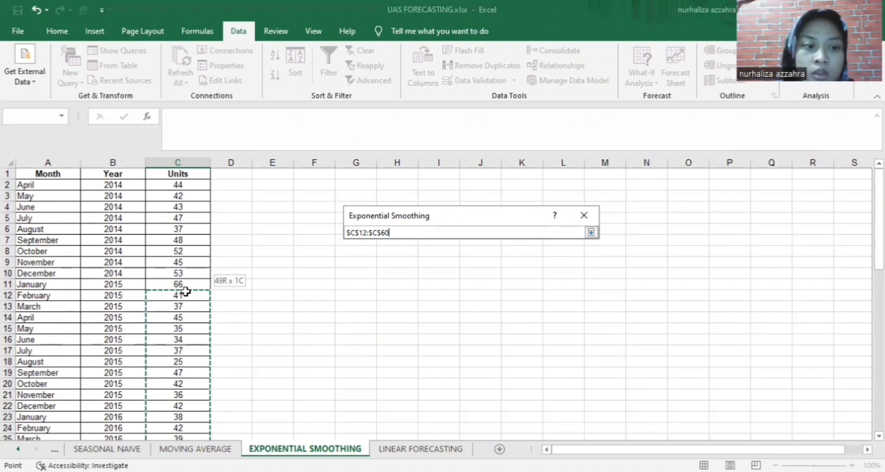
{"action": "left_click_drag", "start_coordinate": [186, 292], "coordinate": [185, 284]}
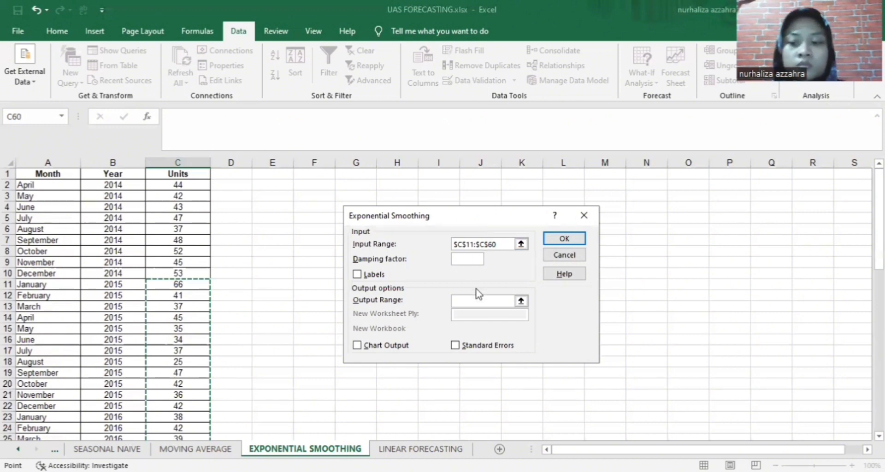
{"action": "left_click", "coordinate": [484, 302]}
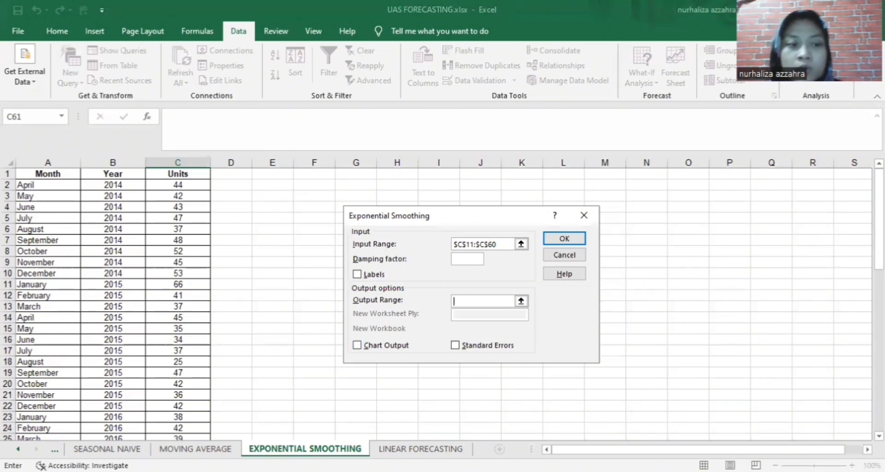
Set the output range to D59 and run the exponential smoothing
{"action": "scroll", "coordinate": [210, 348], "scroll_direction": "down", "scroll_amount": 4}
{"action": "scroll", "coordinate": [210, 347], "scroll_direction": "down", "scroll_amount": 10}
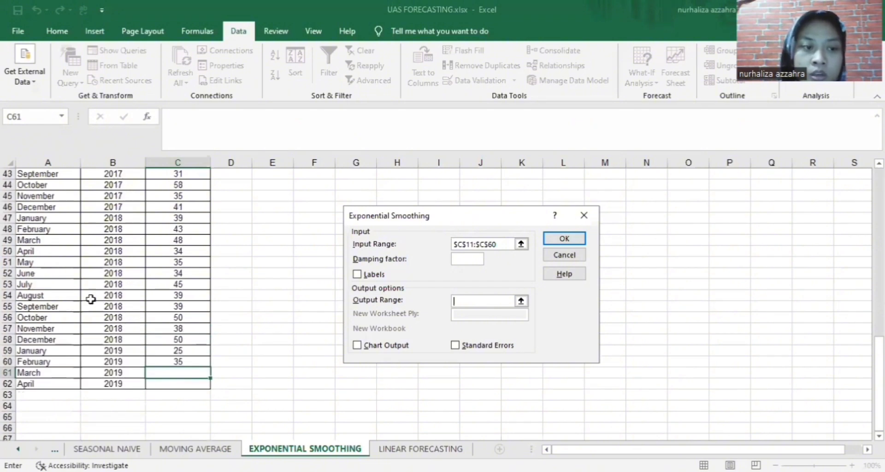
{"action": "left_click", "coordinate": [222, 218]}
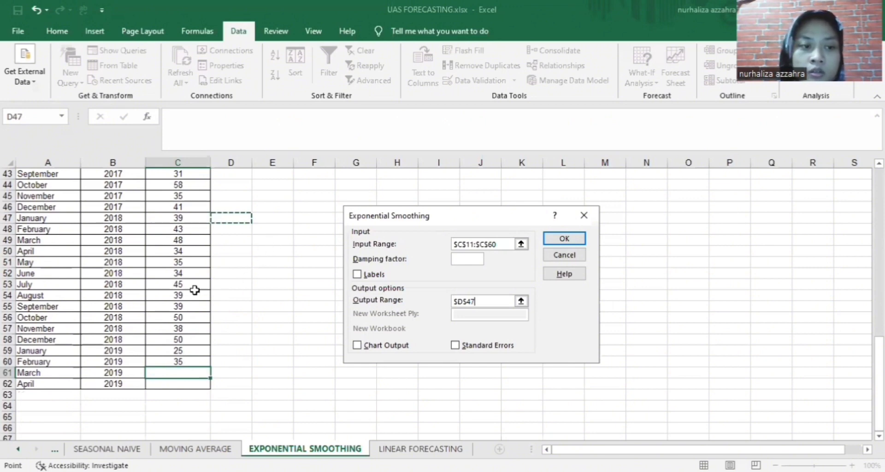
{"action": "left_click", "coordinate": [225, 351]}
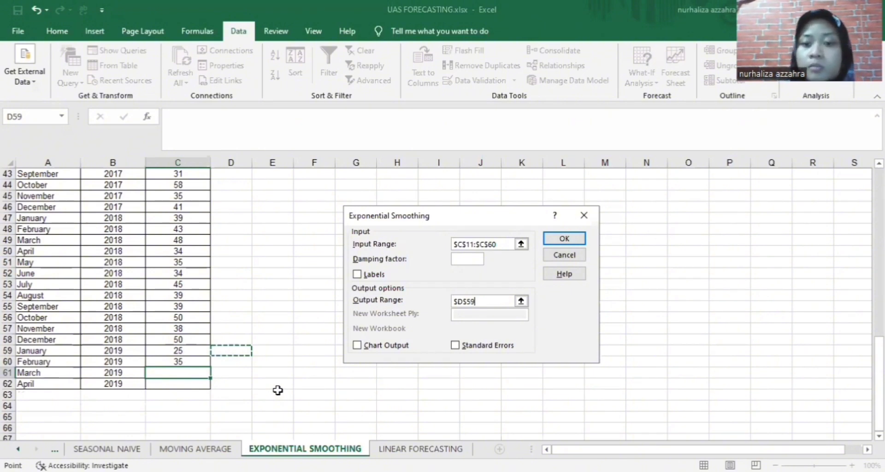
{"action": "left_click", "coordinate": [560, 242]}
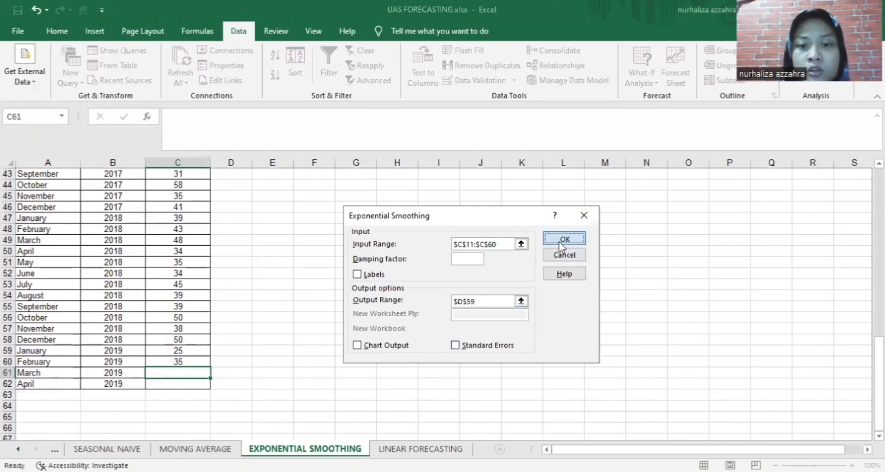
{"action": "scroll", "coordinate": [312, 317], "scroll_direction": "down", "scroll_amount": 2}
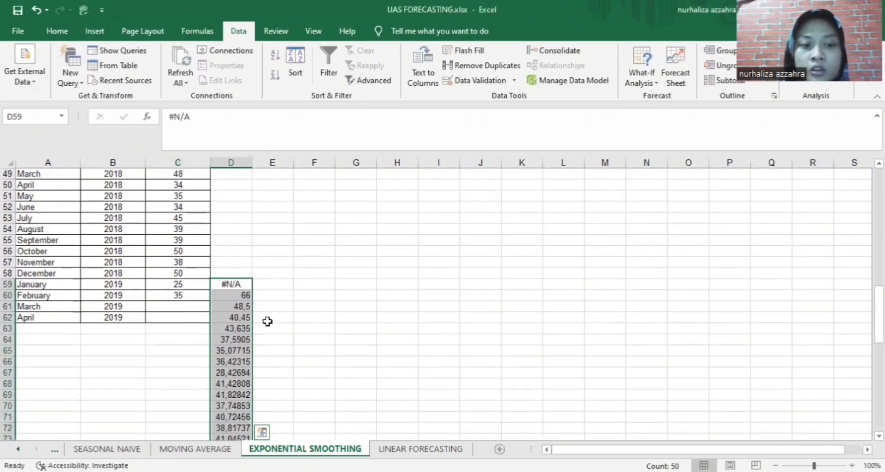
Paste the smoothed forecasts in D61:D62 as values into C61:C62
{"action": "left_click", "coordinate": [245, 305]}
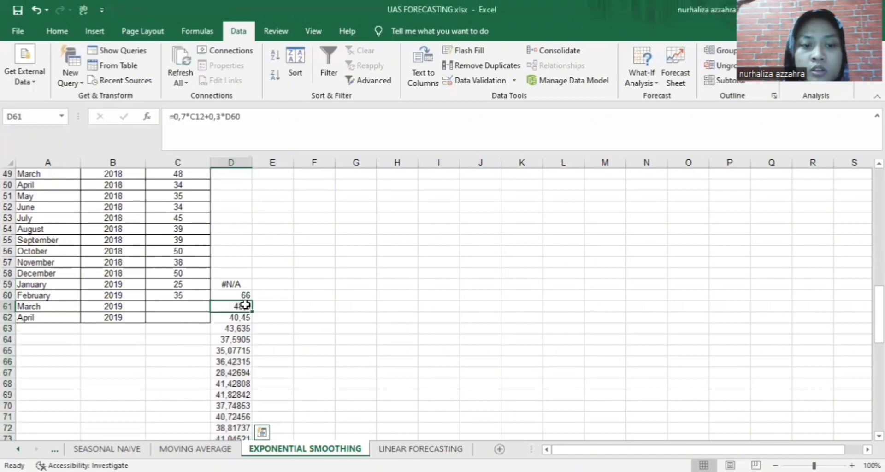
{"action": "left_click_drag", "start_coordinate": [245, 305], "coordinate": [245, 318]}
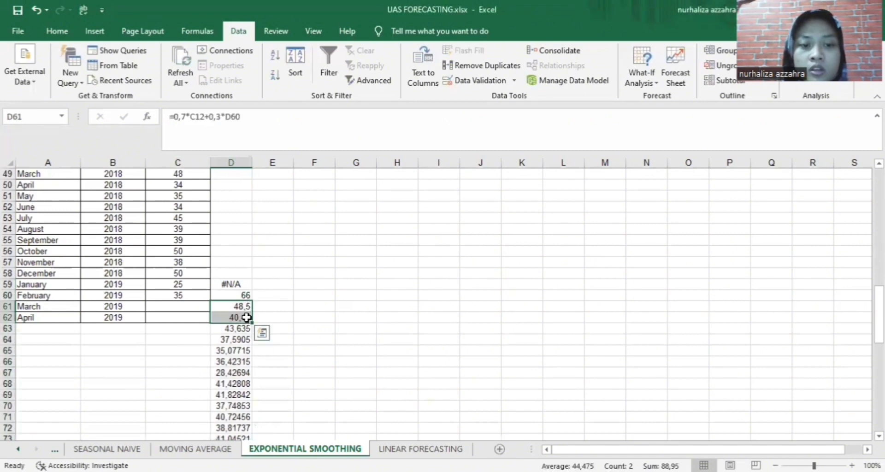
{"action": "key", "text": "ctrl+c"}
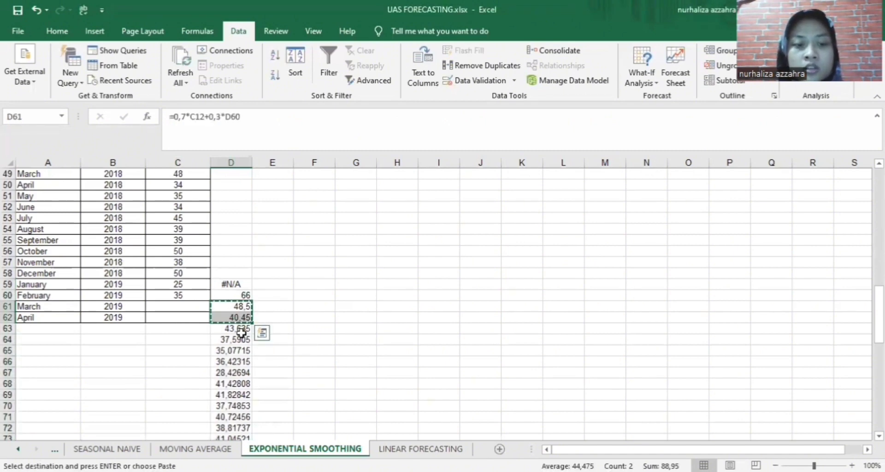
{"action": "left_click", "coordinate": [182, 308]}
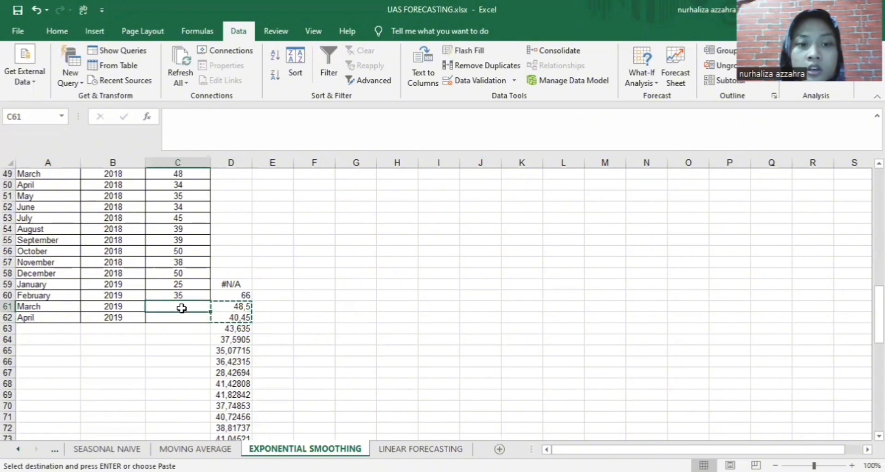
{"action": "right_click", "coordinate": [184, 314]}
{"action": "left_click", "coordinate": [231, 73]}
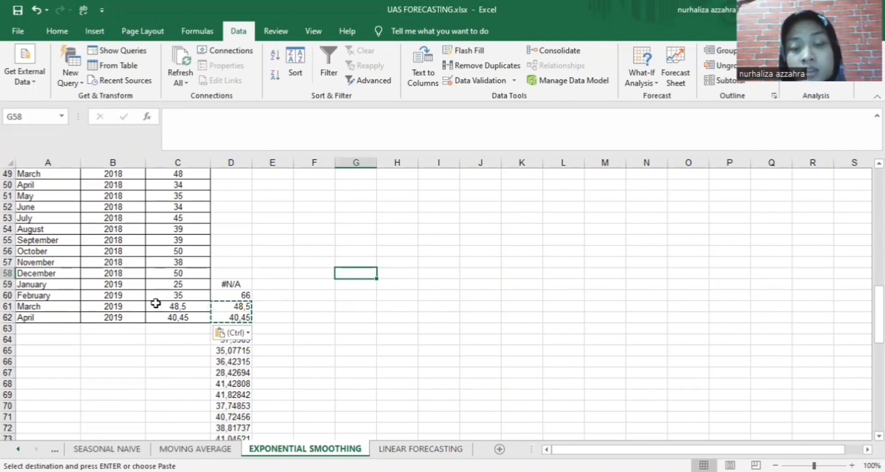
Decrease decimals on C61 and C62 so March shows 49 and April shows 40
{"action": "left_click", "coordinate": [196, 303]}
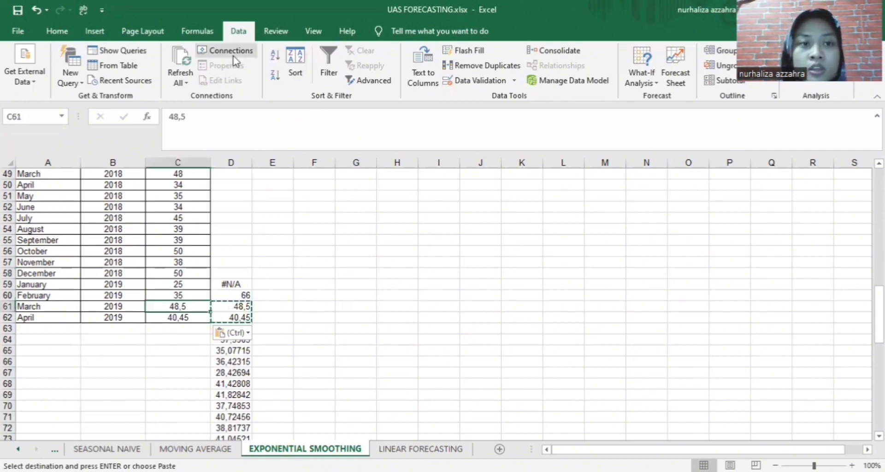
{"action": "left_click", "coordinate": [57, 31]}
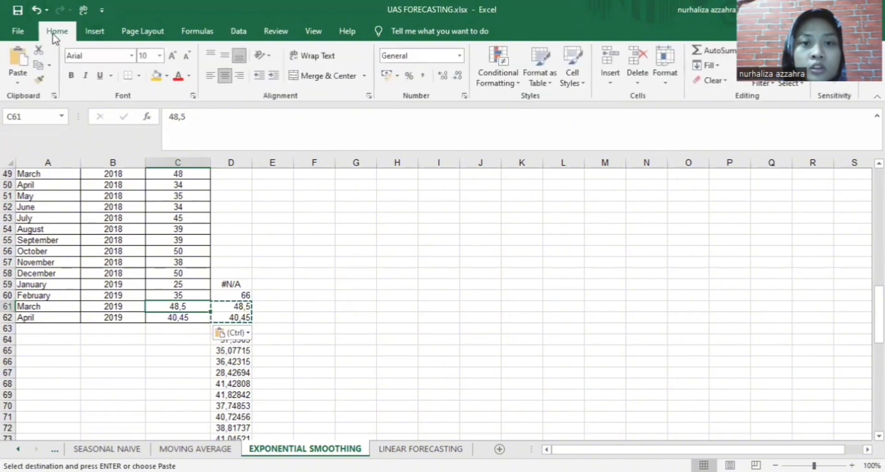
{"action": "left_click", "coordinate": [458, 76]}
{"action": "left_click", "coordinate": [179, 317]}
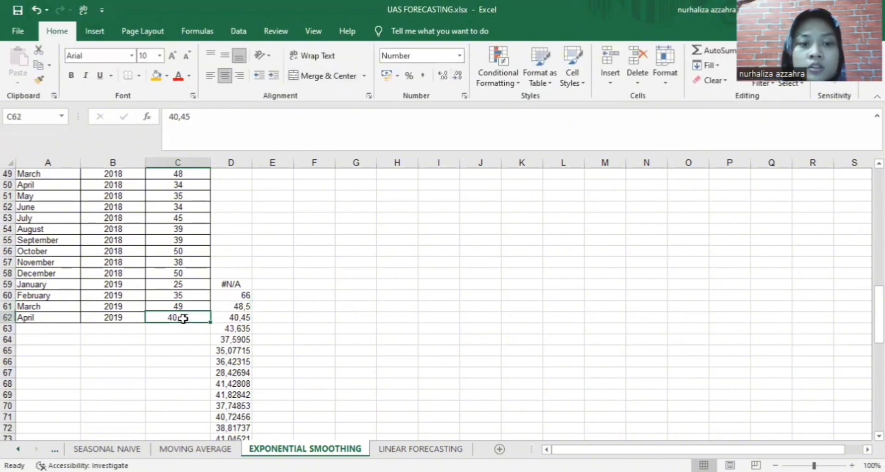
{"action": "left_click", "coordinate": [458, 80]}
{"action": "left_click", "coordinate": [457, 81]}
{"action": "left_click", "coordinate": [311, 414]}
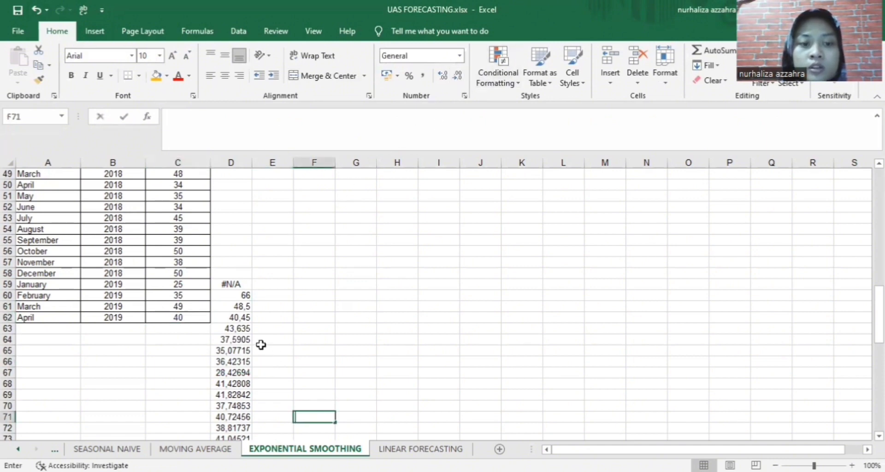
Delete the smoothing output from column D
{"action": "left_click", "coordinate": [238, 285]}
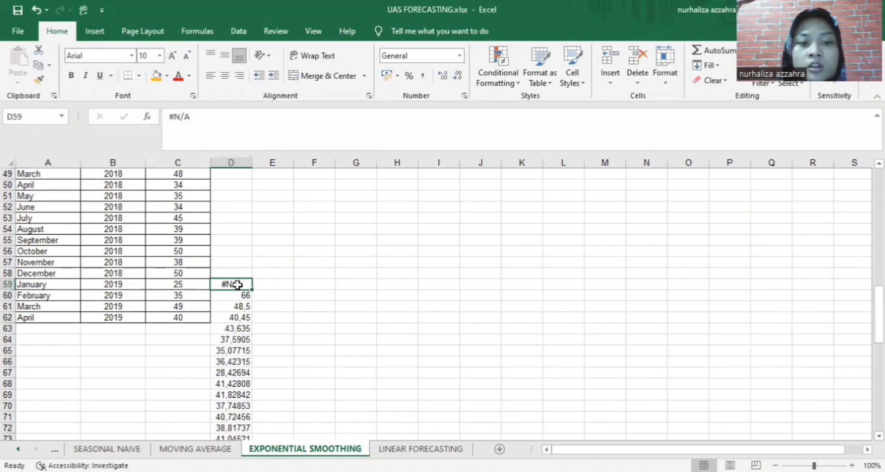
{"action": "left_click", "coordinate": [243, 159]}
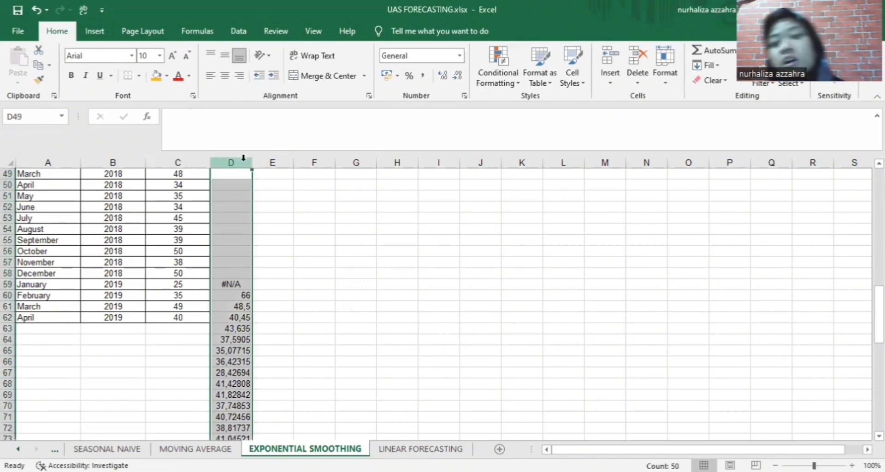
{"action": "key", "text": "Delete"}
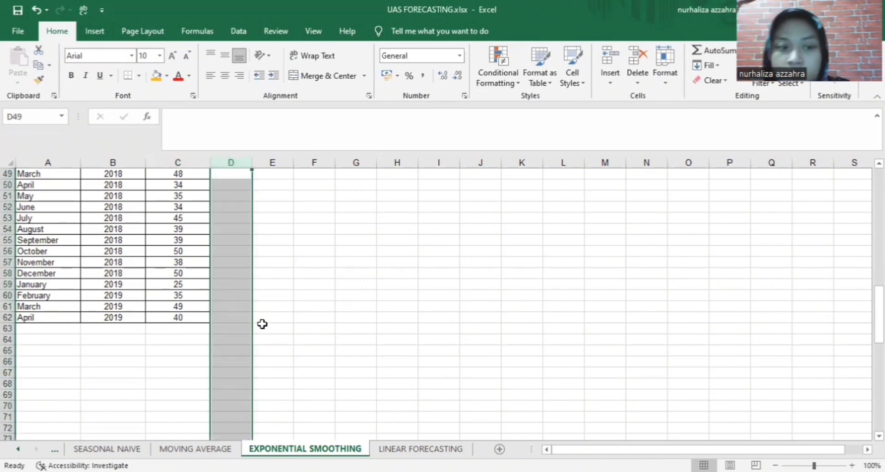
{"action": "left_click", "coordinate": [263, 325]}
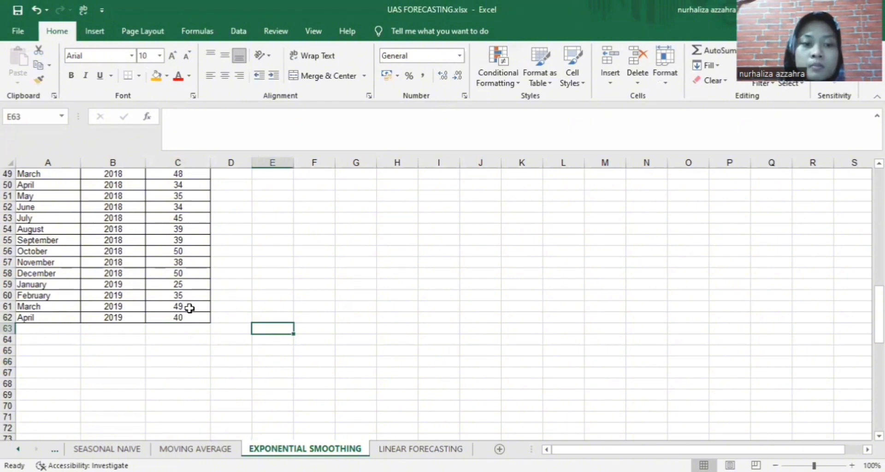
Copy the rounded 49 and 40 into TABEL SOAL's Exponential Smoothing 13-Mar cell B7
{"action": "left_click_drag", "start_coordinate": [189, 308], "coordinate": [191, 317]}
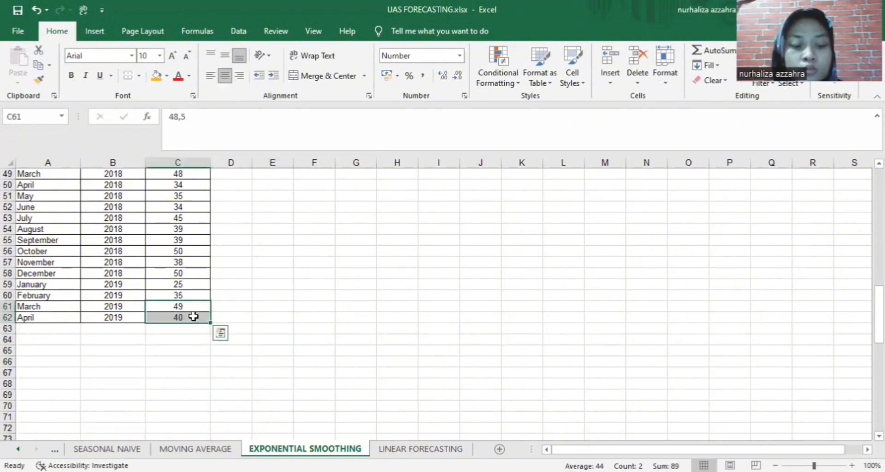
{"action": "key", "text": "ctrl+c"}
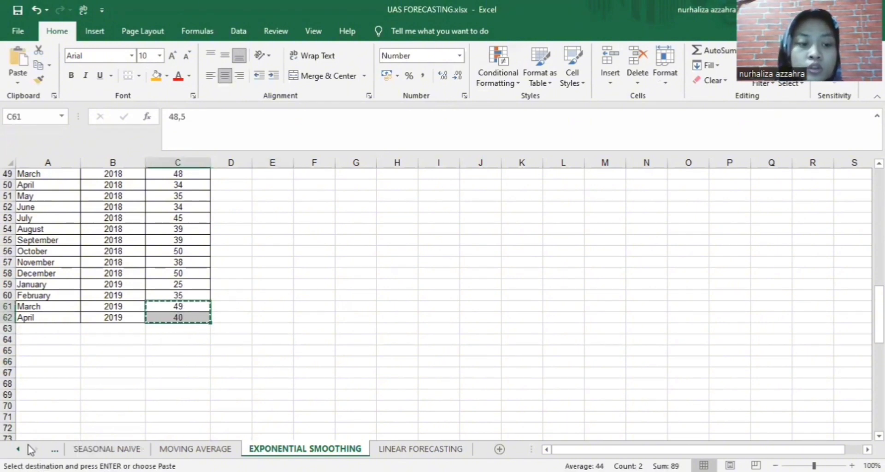
{"action": "left_click", "coordinate": [20, 449]}
{"action": "left_click", "coordinate": [21, 449]}
{"action": "left_click", "coordinate": [21, 449]}
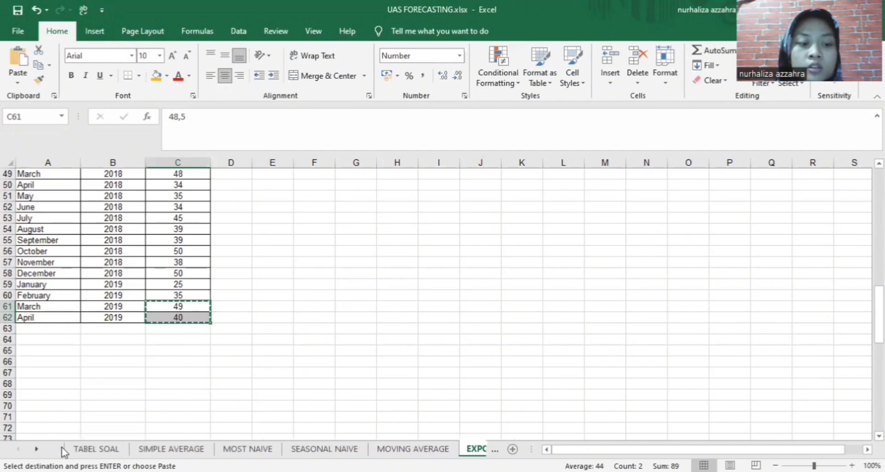
{"action": "left_click", "coordinate": [76, 449]}
{"action": "left_click", "coordinate": [160, 238]}
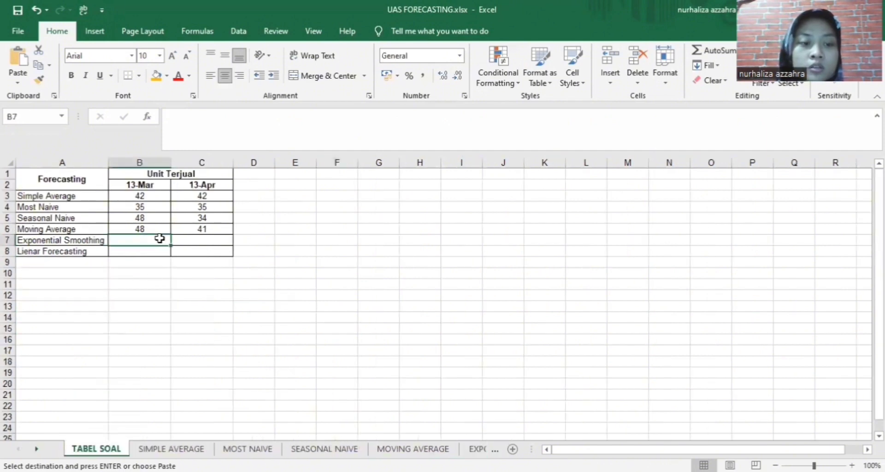
{"action": "key", "text": "ctrl+v"}
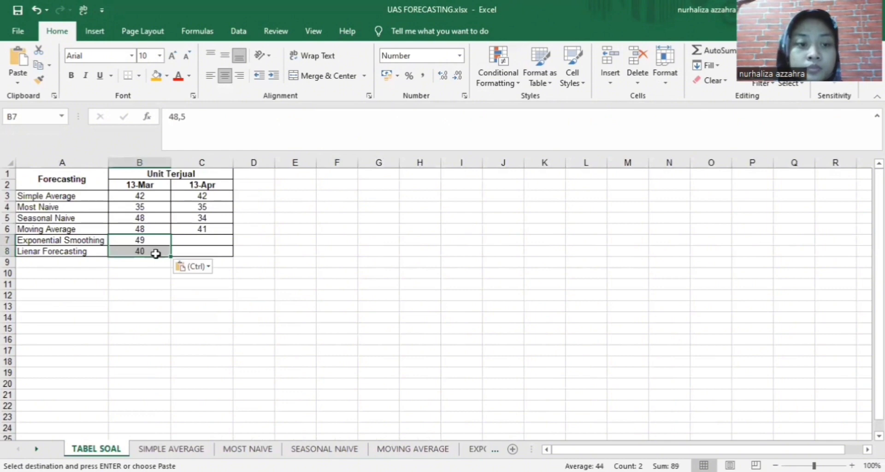
Clear the stray 40 from B8, then enter 40 centered in C7 for 13-Apr
{"action": "left_click", "coordinate": [156, 251]}
{"action": "key", "text": "BackSpace"}
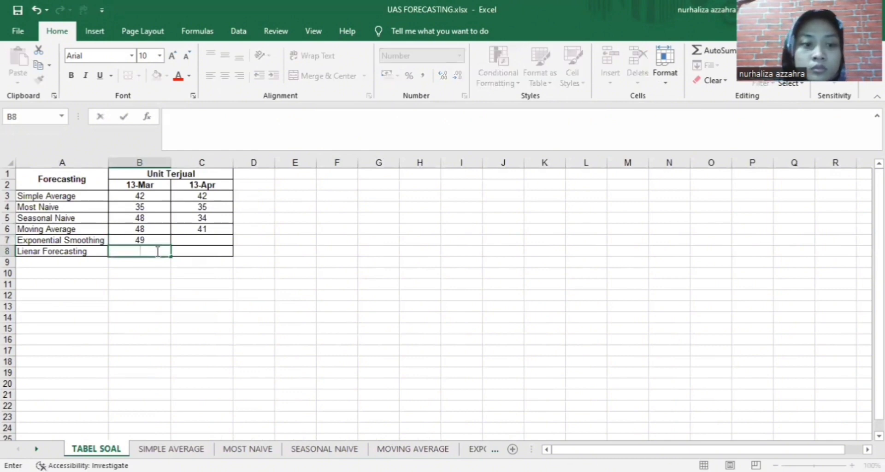
{"action": "left_click", "coordinate": [184, 238]}
{"action": "type", "text": "40"}
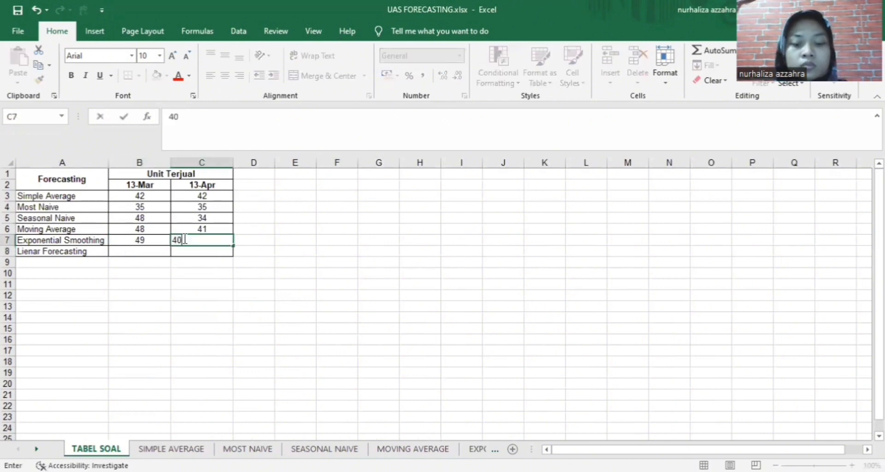
{"action": "left_click", "coordinate": [342, 303]}
{"action": "left_click", "coordinate": [221, 237]}
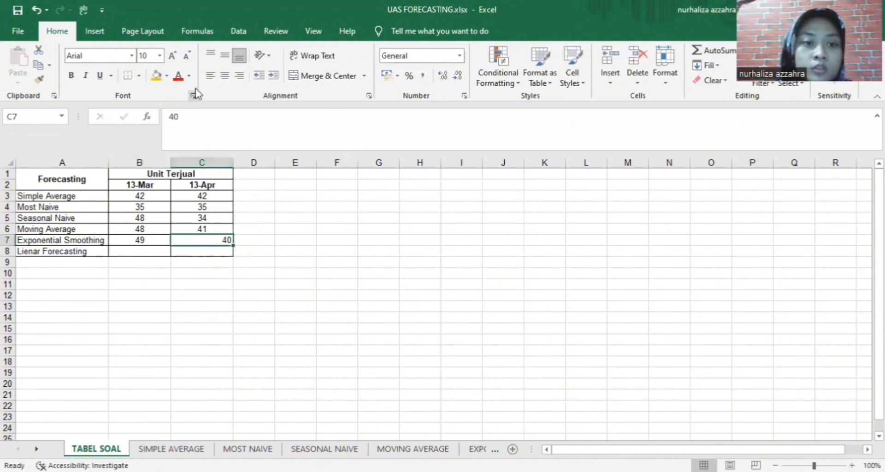
{"action": "left_click", "coordinate": [225, 76]}
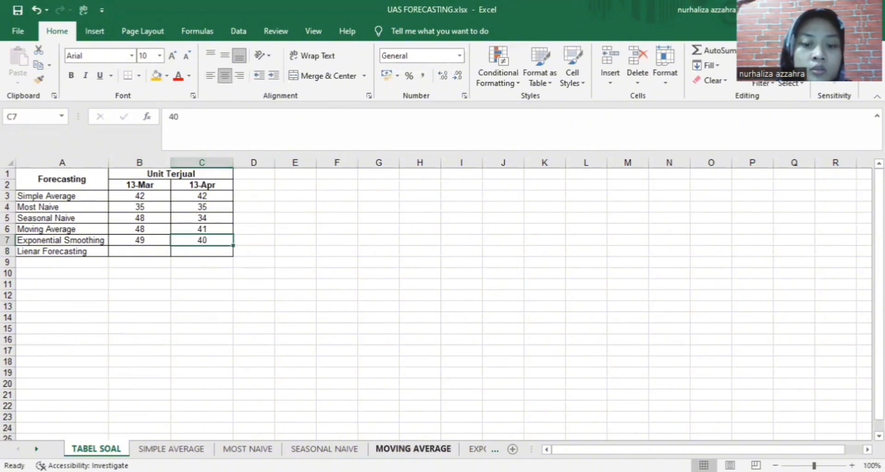
{"action": "left_click", "coordinate": [413, 449]}
On the EXPONENTIAL SMOOTHING sheet, fill the March and April 2019 rows gold
{"action": "left_click", "coordinate": [478, 448]}
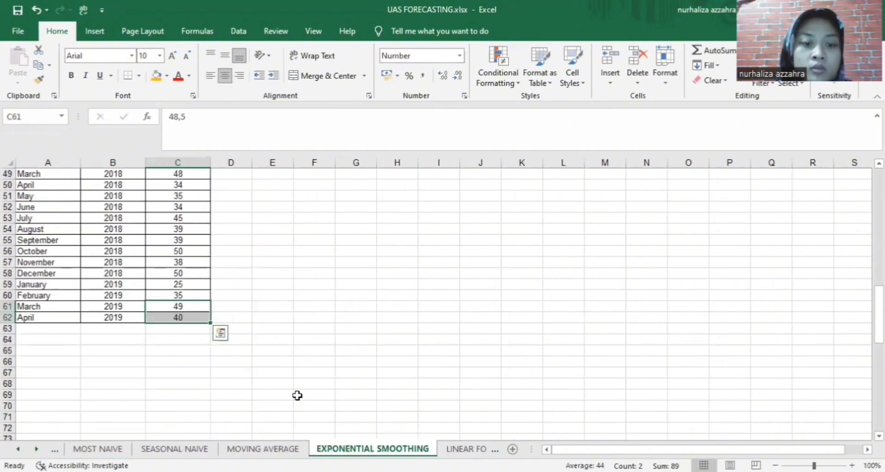
{"action": "left_click_drag", "start_coordinate": [26, 306], "coordinate": [171, 318]}
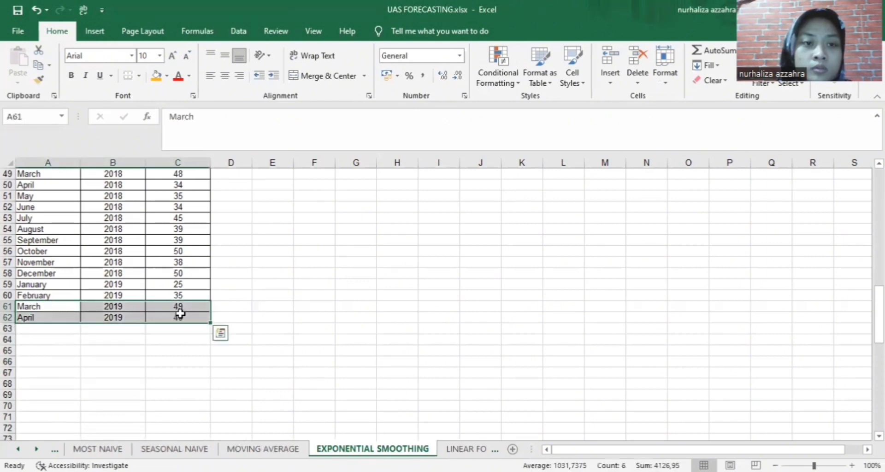
{"action": "left_click", "coordinate": [157, 76]}
{"action": "left_click", "coordinate": [313, 287]}
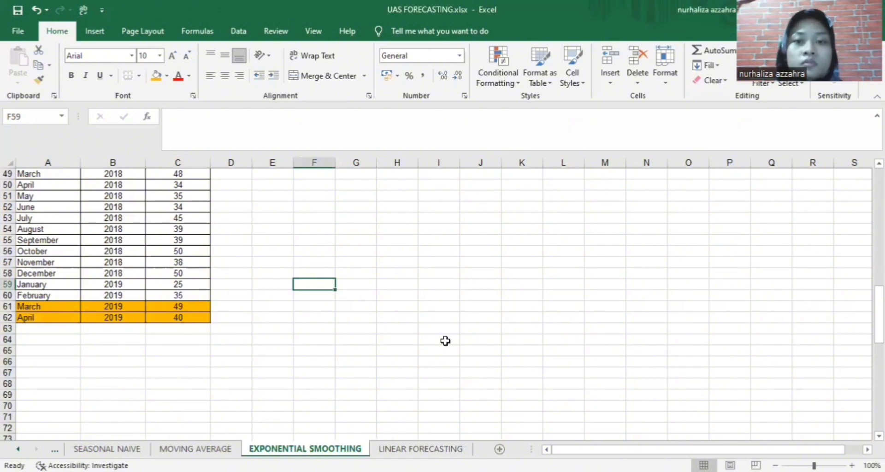
Select the Units column values, starting from the April 2019 value upward
{"action": "scroll", "coordinate": [278, 300], "scroll_direction": "up", "scroll_amount": 4}
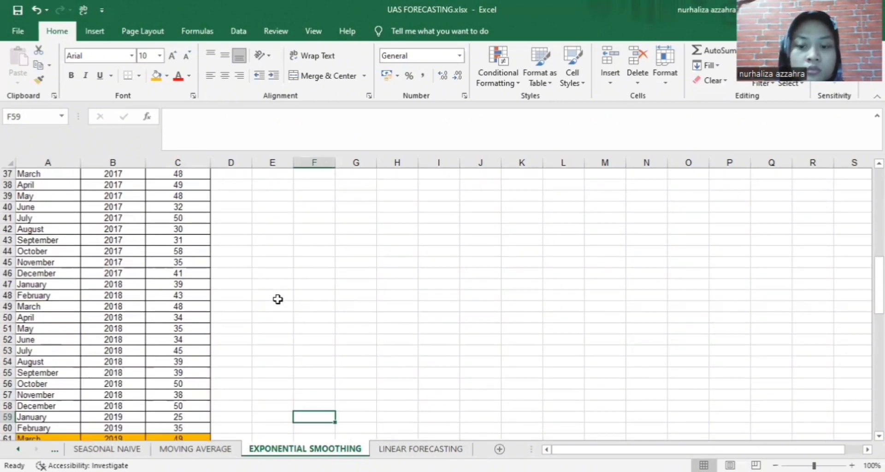
{"action": "scroll", "coordinate": [276, 300], "scroll_direction": "up", "scroll_amount": 1}
{"action": "scroll", "coordinate": [272, 304], "scroll_direction": "down", "scroll_amount": 5}
{"action": "left_click", "coordinate": [198, 317]}
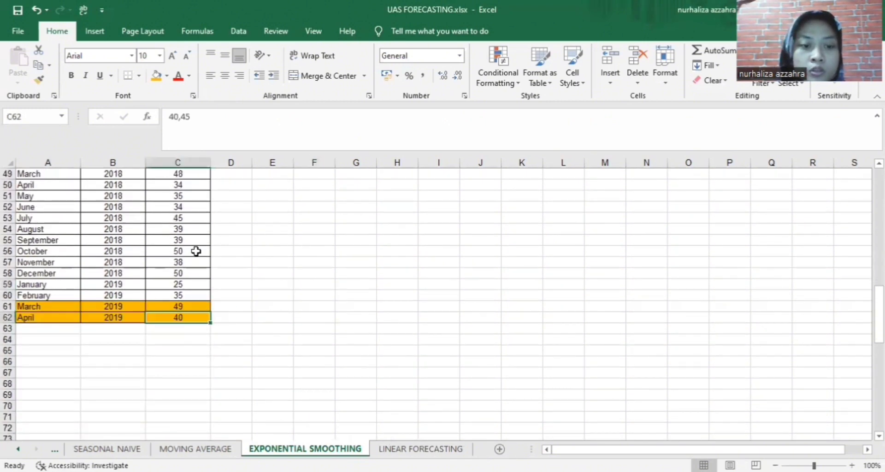
{"action": "left_click_drag", "start_coordinate": [196, 250], "coordinate": [196, 180]}
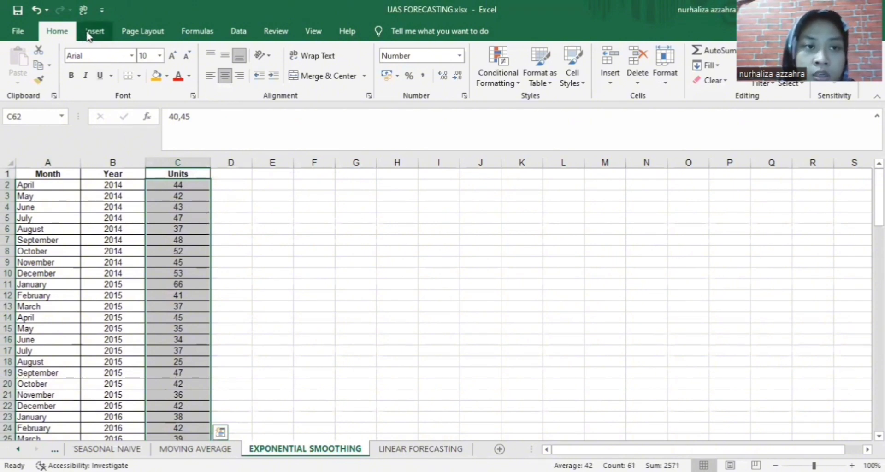
Insert a basic 2-D Line chart of the Units data through April 2019
{"action": "left_click", "coordinate": [90, 36]}
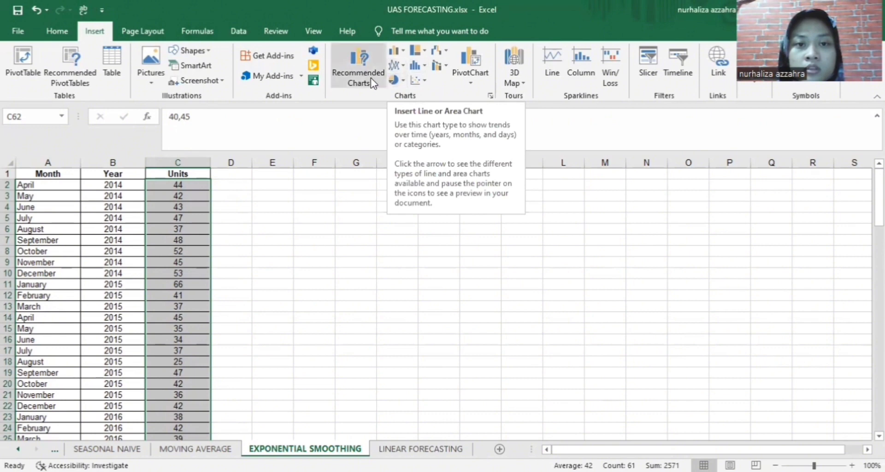
{"action": "left_click", "coordinate": [471, 74]}
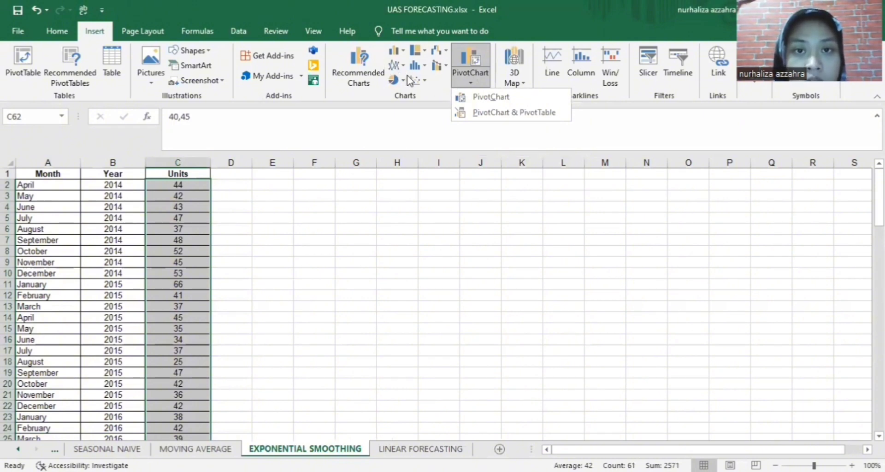
{"action": "left_click", "coordinate": [418, 96]}
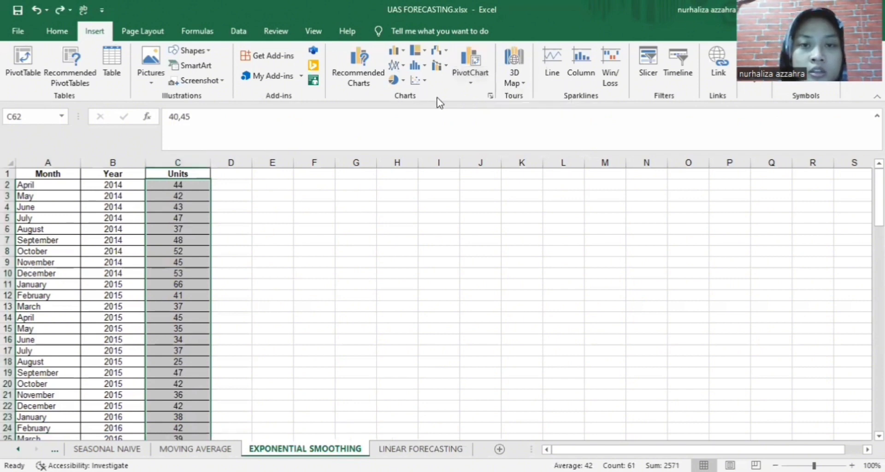
{"action": "left_click", "coordinate": [398, 68]}
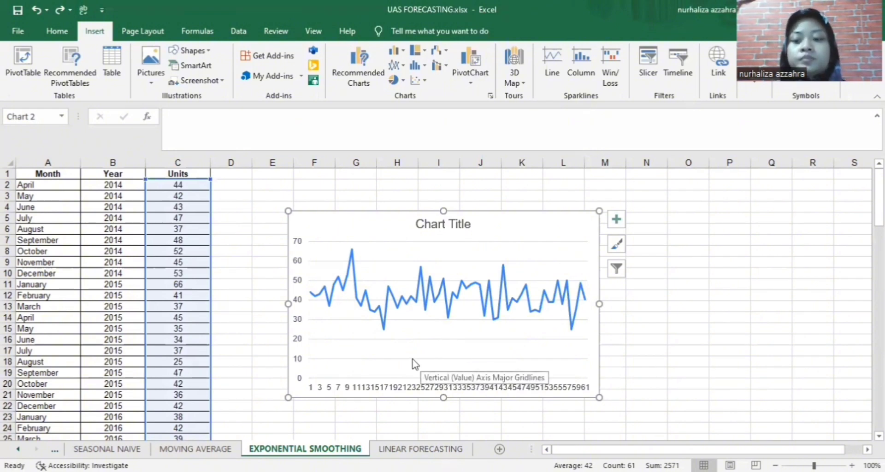
{"action": "left_click", "coordinate": [555, 239]}
{"action": "scroll", "coordinate": [553, 242], "scroll_direction": "down", "scroll_amount": 2}
Shift the Units chart slightly down and right, and add a trendline from Chart Elements
{"action": "scroll", "coordinate": [544, 240], "scroll_direction": "up", "scroll_amount": 2}
{"action": "left_click_drag", "start_coordinate": [519, 233], "coordinate": [523, 255]}
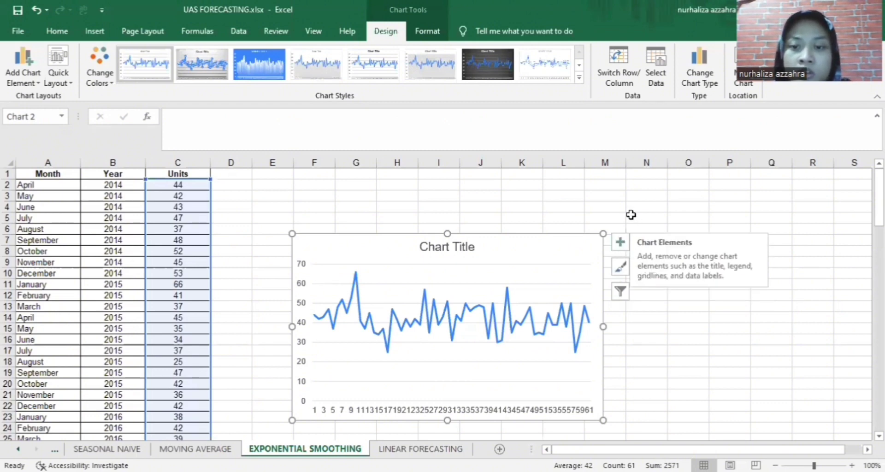
{"action": "left_click", "coordinate": [621, 243]}
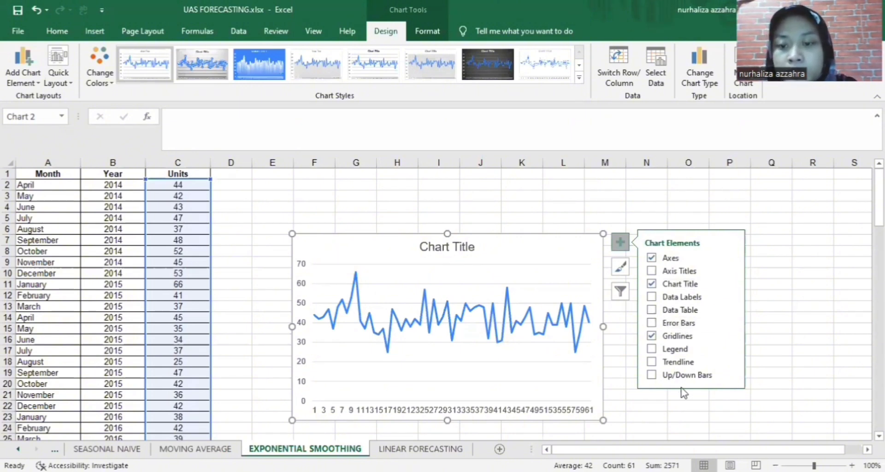
{"action": "left_click", "coordinate": [652, 362]}
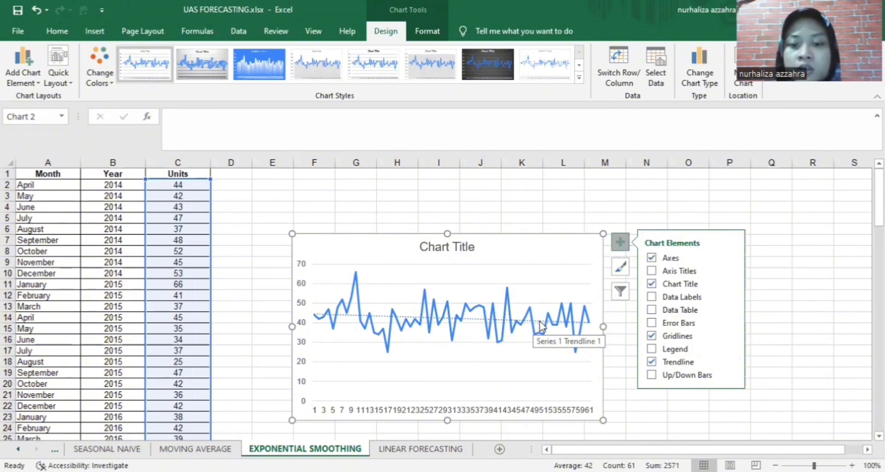
{"action": "left_click", "coordinate": [540, 324]}
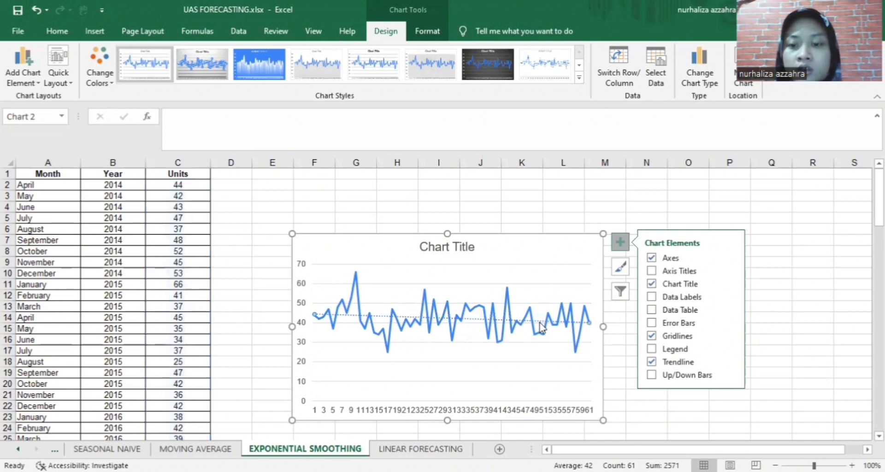
Color the trendline Red, Accent 2 in Format Trendline, then move the chart up-left
{"action": "double_click", "coordinate": [541, 325]}
{"action": "right_click", "coordinate": [541, 326]}
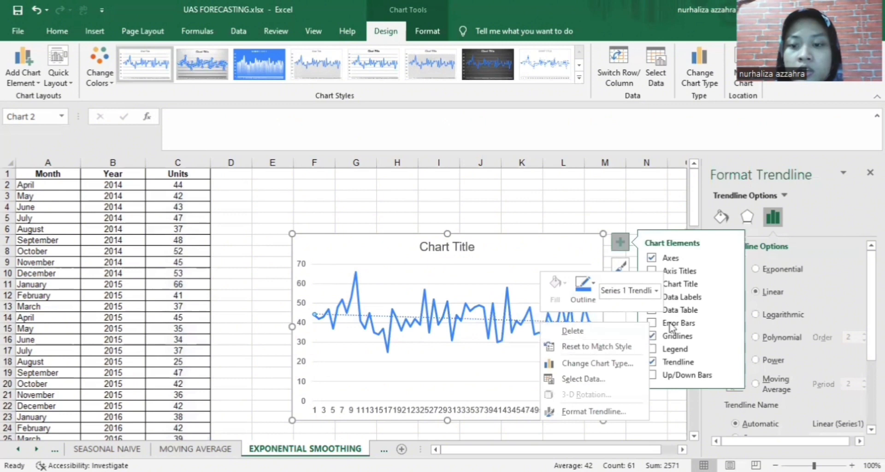
{"action": "key", "text": "Escape"}
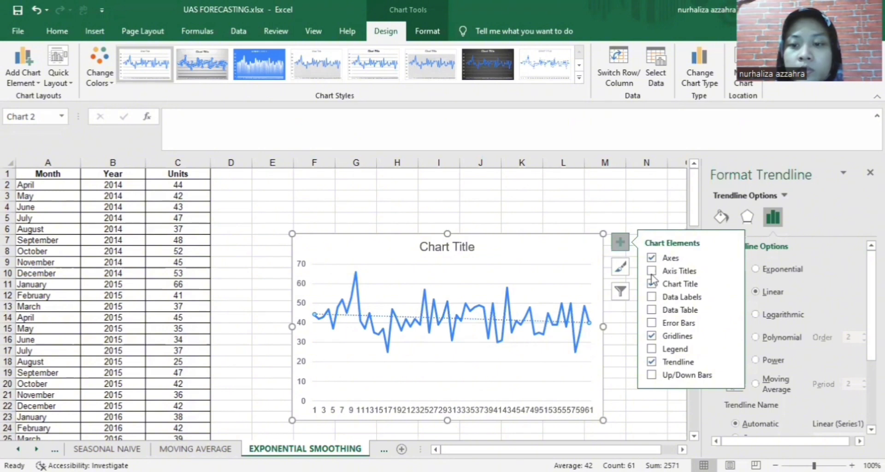
{"action": "left_click", "coordinate": [722, 217]}
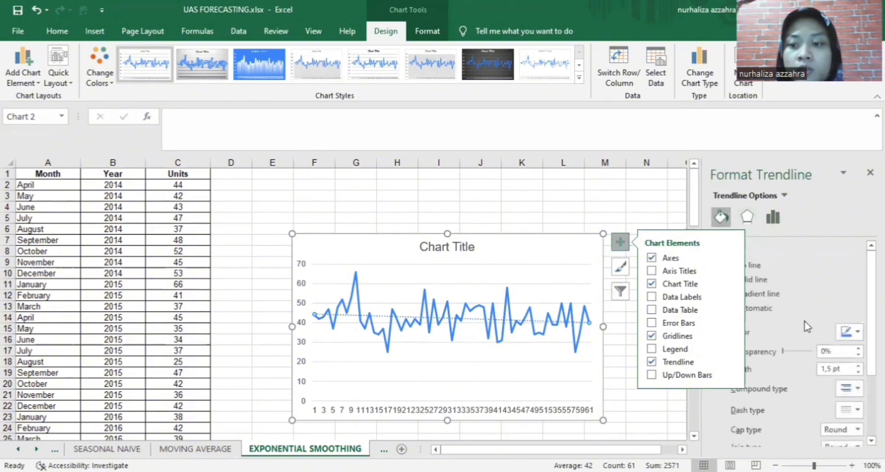
{"action": "left_click", "coordinate": [858, 332]}
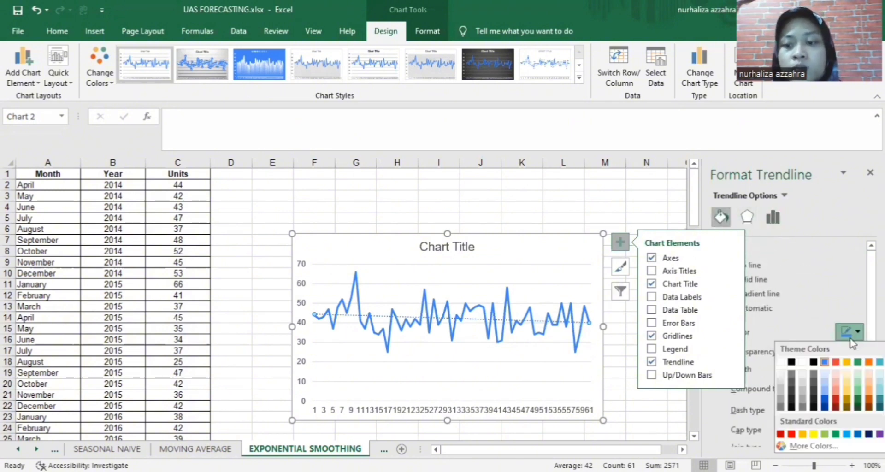
{"action": "left_click", "coordinate": [836, 363]}
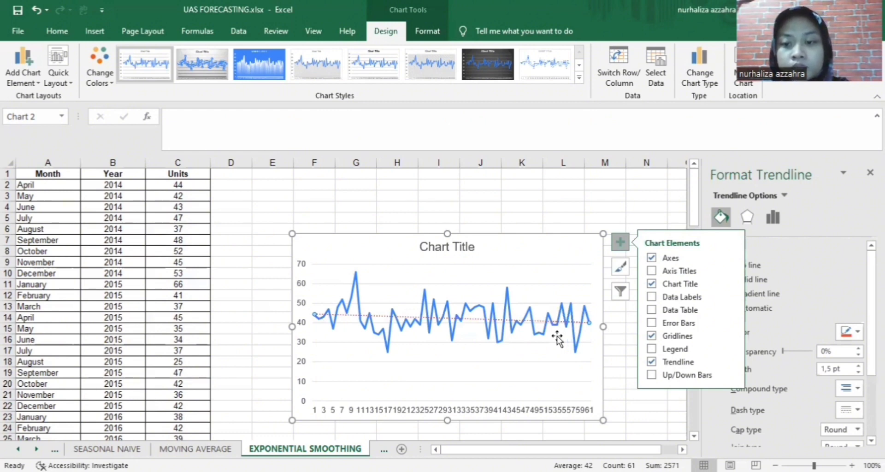
{"action": "mouse_move", "coordinate": [544, 343]}
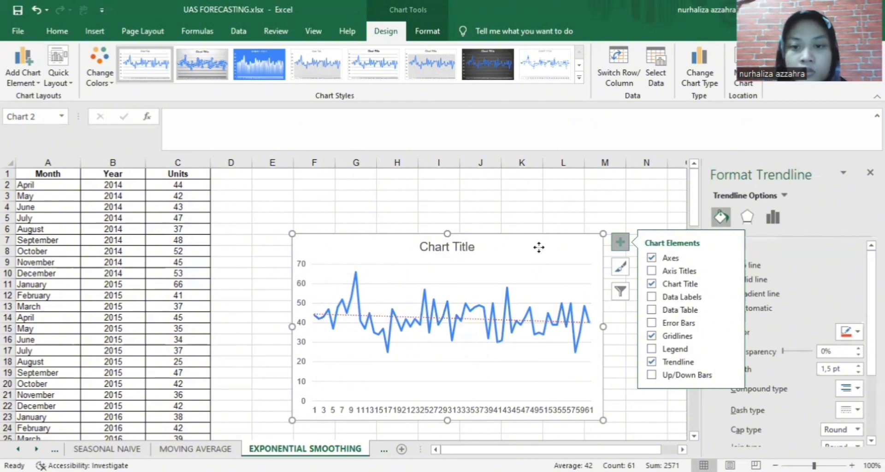
{"action": "left_click_drag", "start_coordinate": [539, 247], "coordinate": [500, 227]}
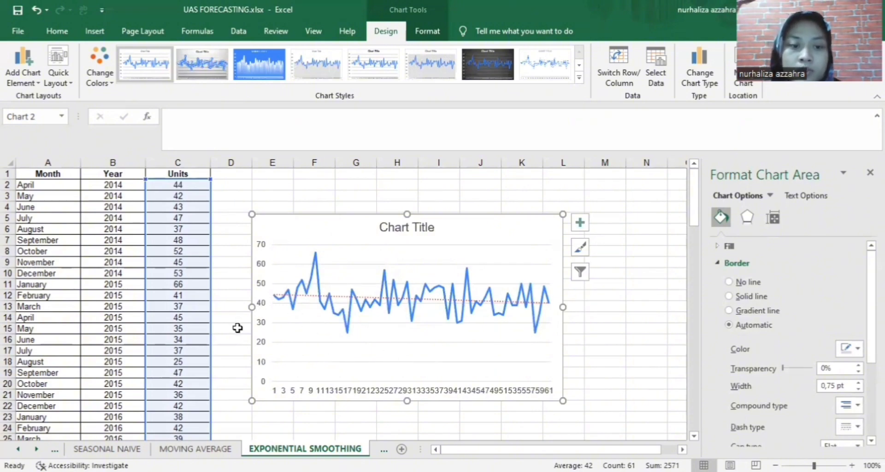
Scroll to check the data beside the chart, then go to the LINEAR FORECASTING sheet
{"action": "scroll", "coordinate": [235, 329], "scroll_direction": "down", "scroll_amount": 6}
{"action": "scroll", "coordinate": [235, 329], "scroll_direction": "up", "scroll_amount": 6}
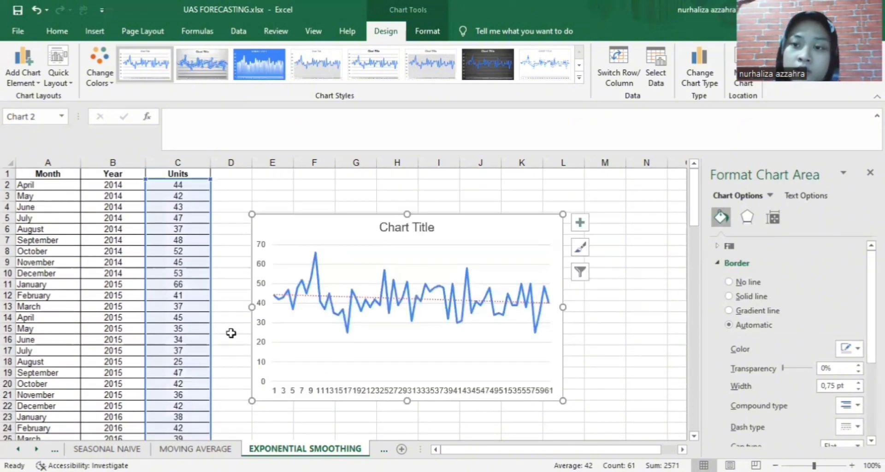
{"action": "scroll", "coordinate": [231, 333], "scroll_direction": "down", "scroll_amount": 15}
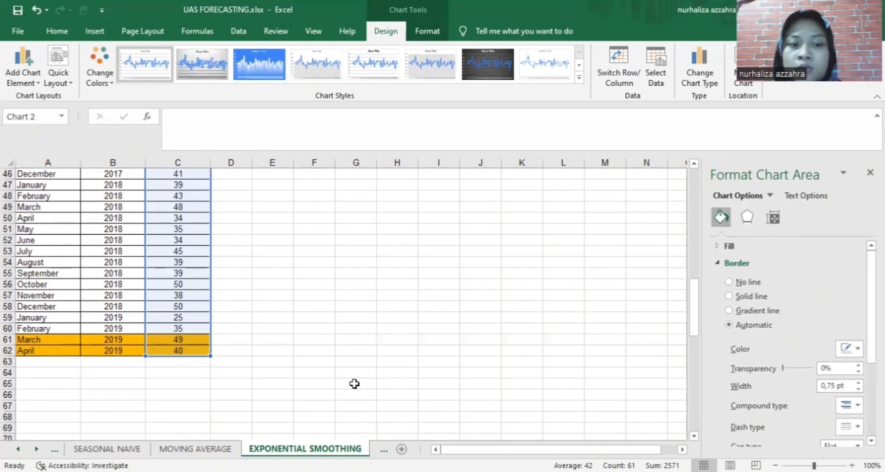
{"action": "scroll", "coordinate": [354, 384], "scroll_direction": "up", "scroll_amount": 10}
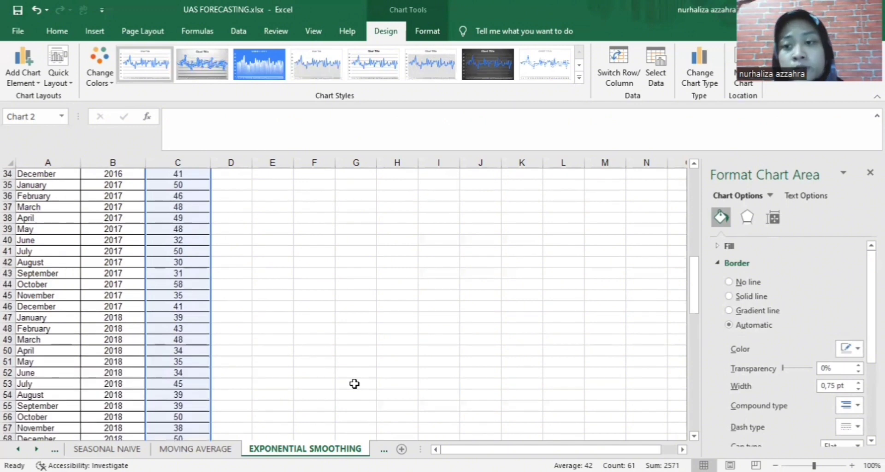
{"action": "scroll", "coordinate": [345, 385], "scroll_direction": "down", "scroll_amount": 5}
{"action": "scroll", "coordinate": [344, 385], "scroll_direction": "up", "scroll_amount": 6}
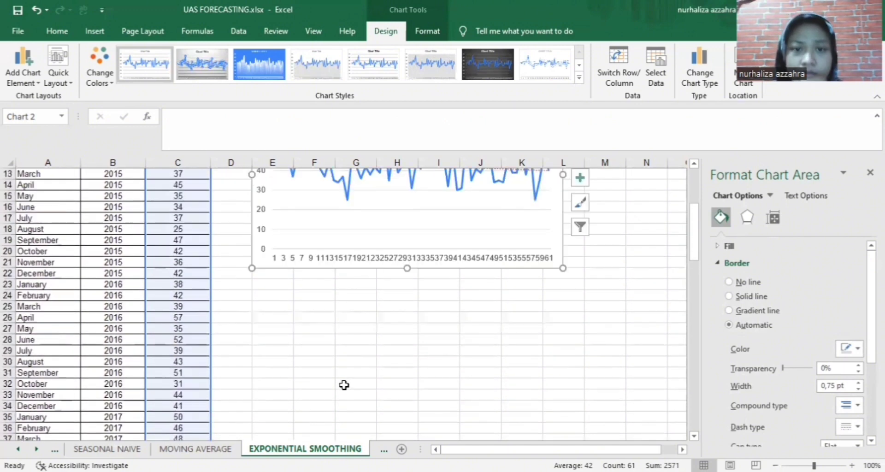
{"action": "scroll", "coordinate": [345, 385], "scroll_direction": "up", "scroll_amount": 4}
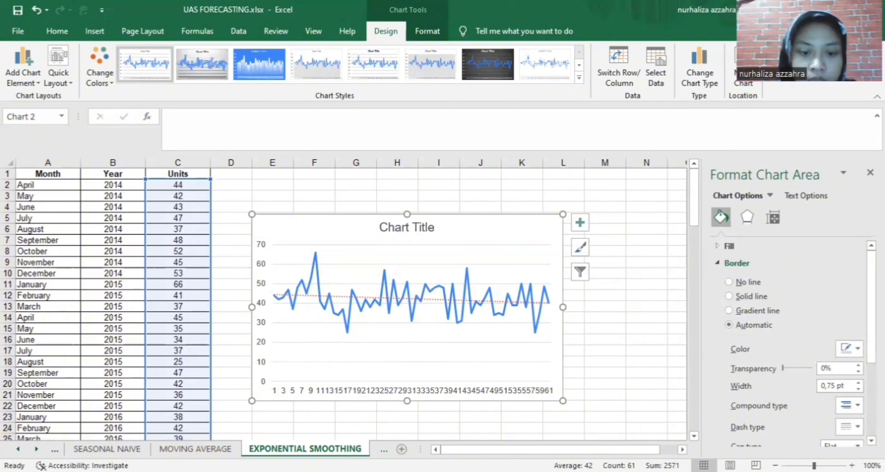
{"action": "left_click", "coordinate": [384, 450]}
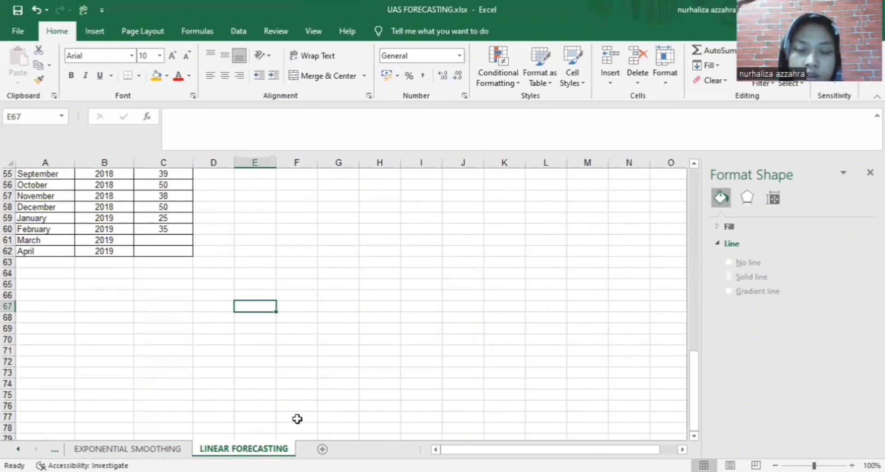
Start the formula =FORECAST.LINEAR( in cell C61 using the autocomplete suggestion
{"action": "left_click", "coordinate": [178, 240]}
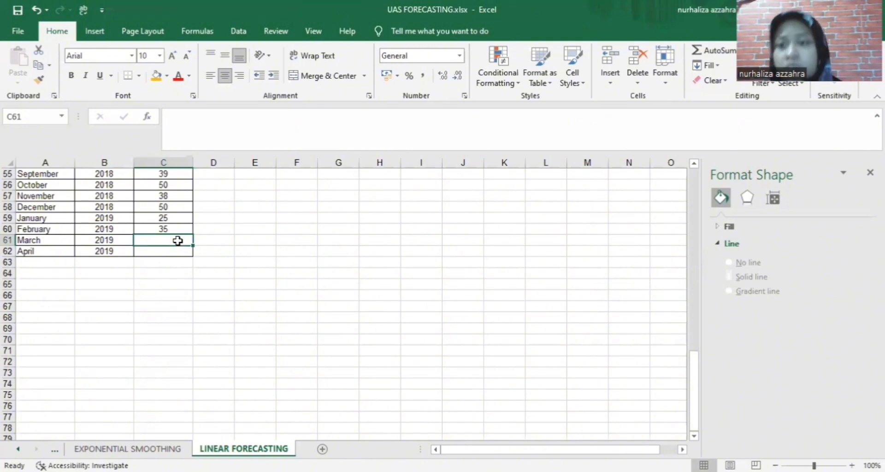
{"action": "type", "text": "="}
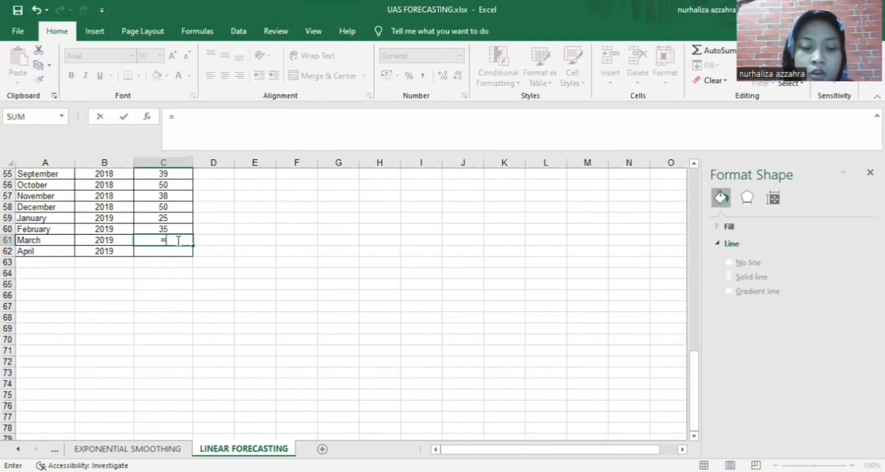
{"action": "type", "text": "ro"}
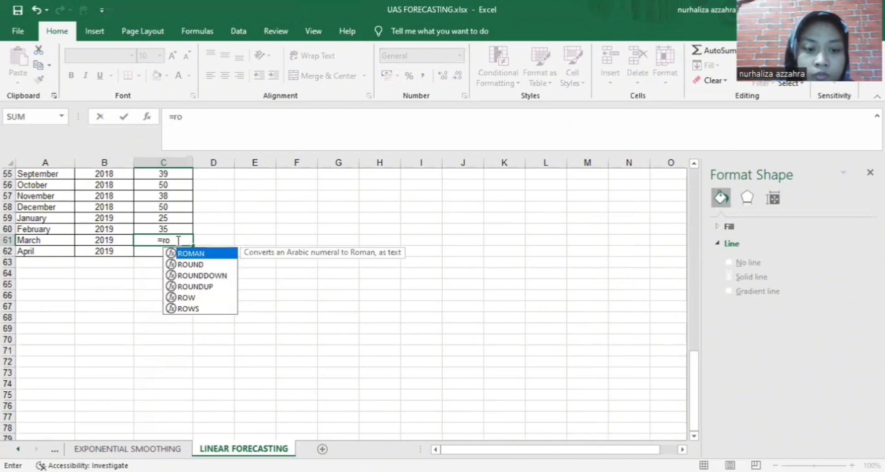
{"action": "type", "text": "re"}
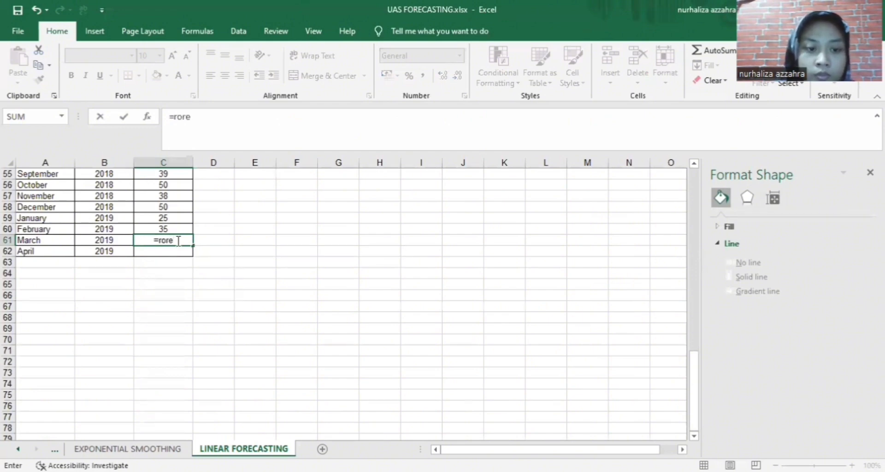
{"action": "key", "text": "BackSpace"}
{"action": "key", "text": "BackSpace"}
{"action": "key", "text": "BackSpace"}
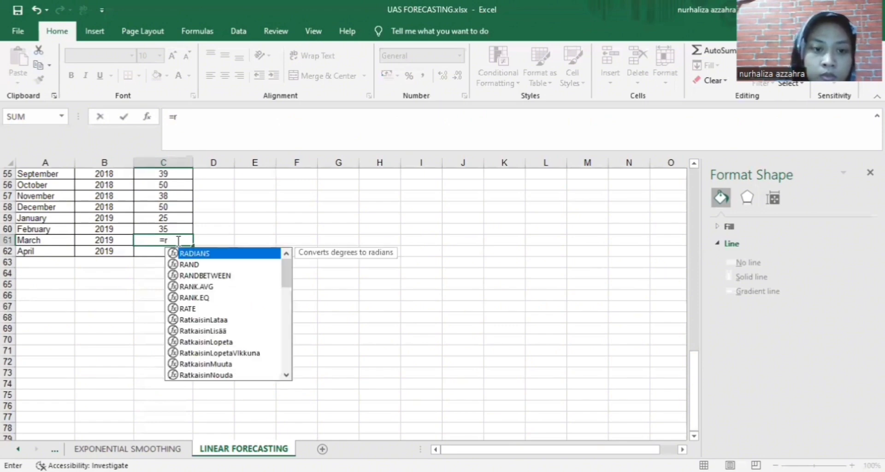
{"action": "key", "text": "BackSpace"}
{"action": "type", "text": "for"}
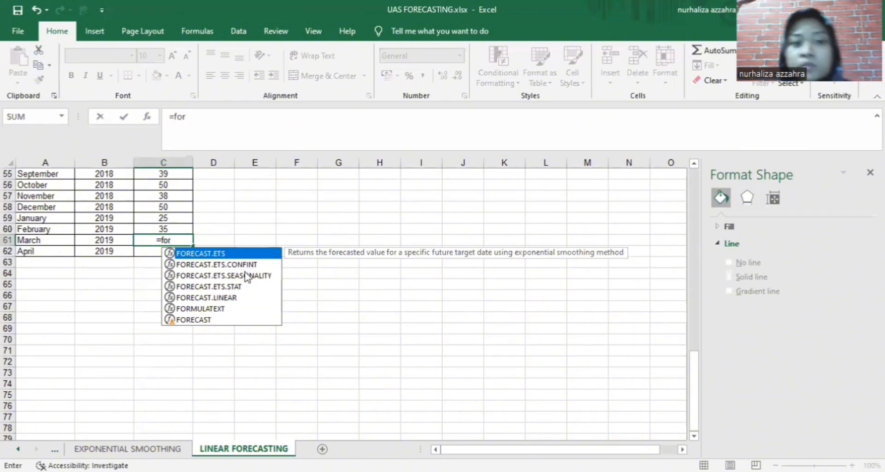
{"action": "left_click", "coordinate": [243, 299]}
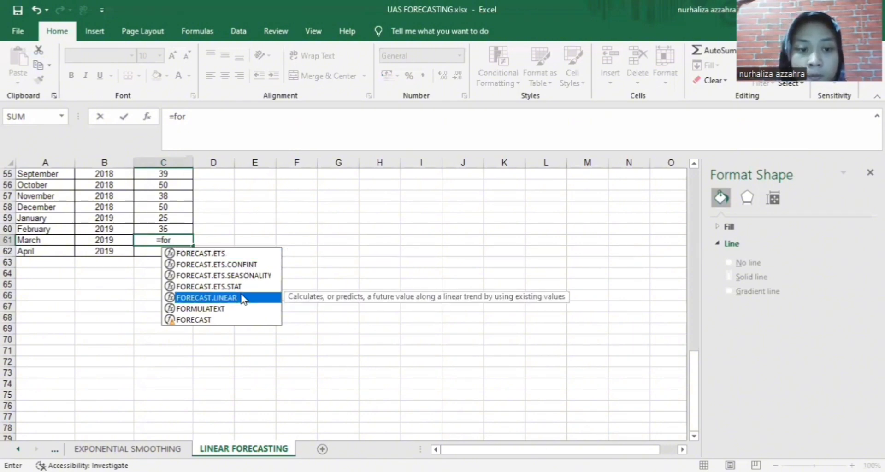
{"action": "double_click", "coordinate": [243, 298]}
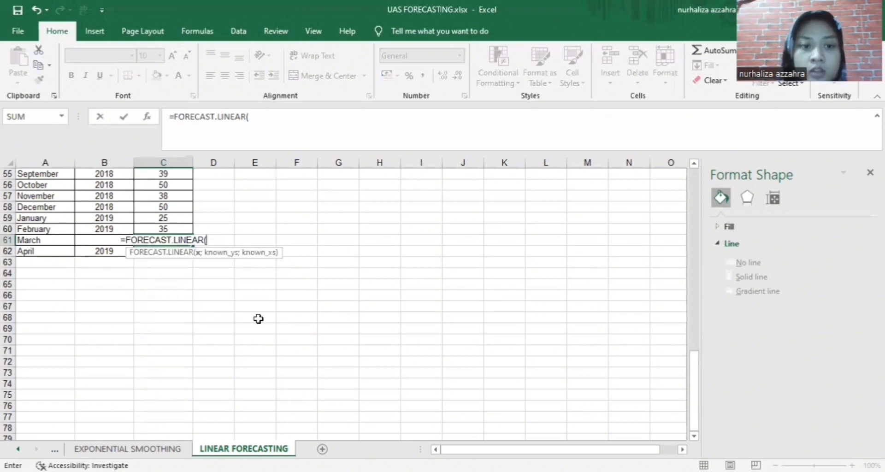
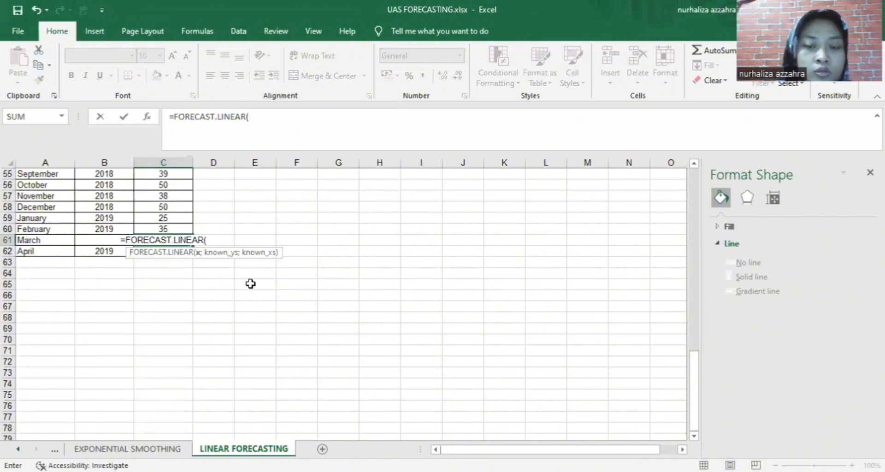
Cancel the unfinished FORECAST.LINEAR entry in C61 so the cell stays empty, then select D59
{"action": "scroll", "coordinate": [100, 267], "scroll_direction": "up", "scroll_amount": 4}
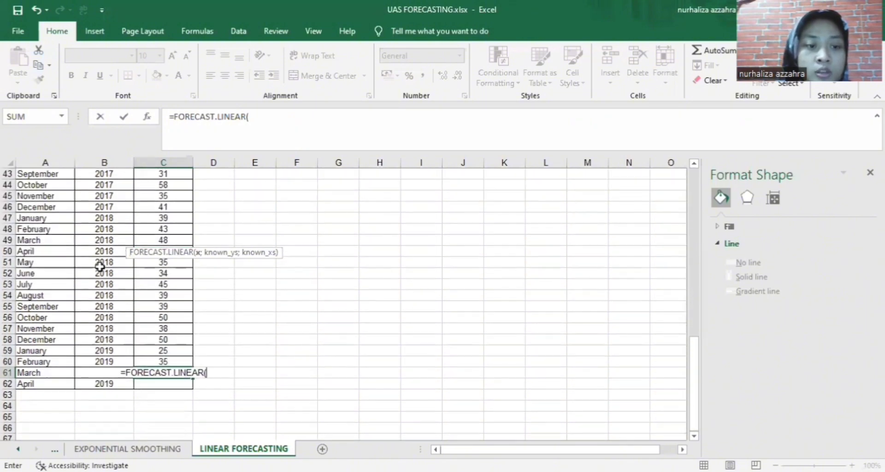
{"action": "scroll", "coordinate": [100, 267], "scroll_direction": "up", "scroll_amount": 8}
{"action": "scroll", "coordinate": [100, 267], "scroll_direction": "down", "scroll_amount": 6}
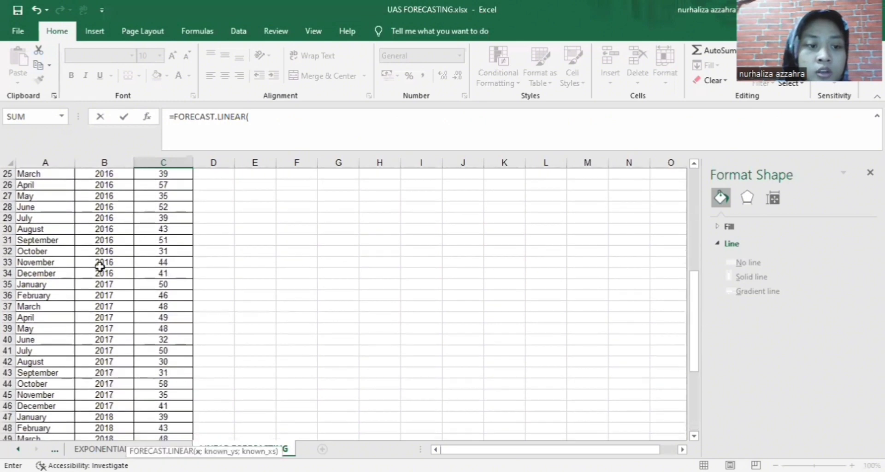
{"action": "scroll", "coordinate": [100, 267], "scroll_direction": "down", "scroll_amount": 4}
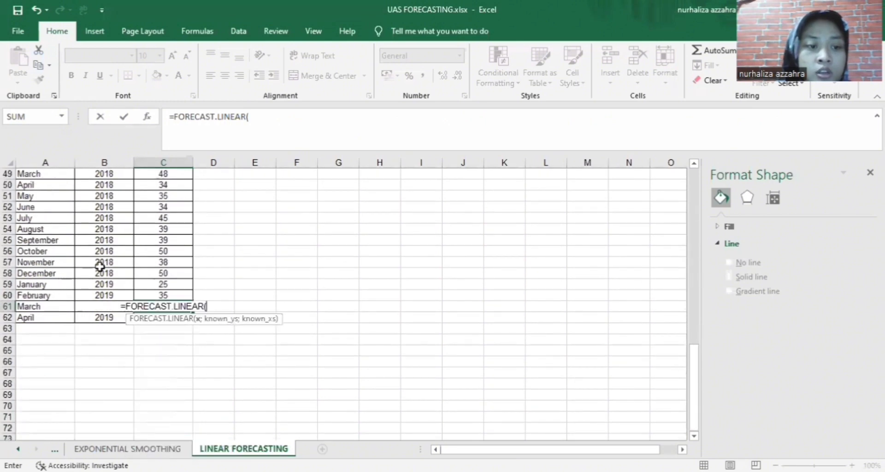
{"action": "scroll", "coordinate": [100, 267], "scroll_direction": "up", "scroll_amount": 16}
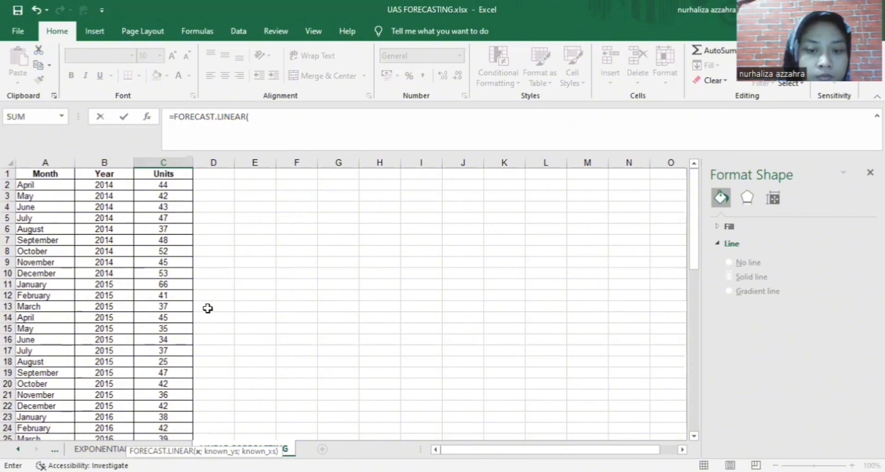
{"action": "scroll", "coordinate": [269, 316], "scroll_direction": "down", "scroll_amount": 6}
{"action": "scroll", "coordinate": [268, 317], "scroll_direction": "down", "scroll_amount": 8}
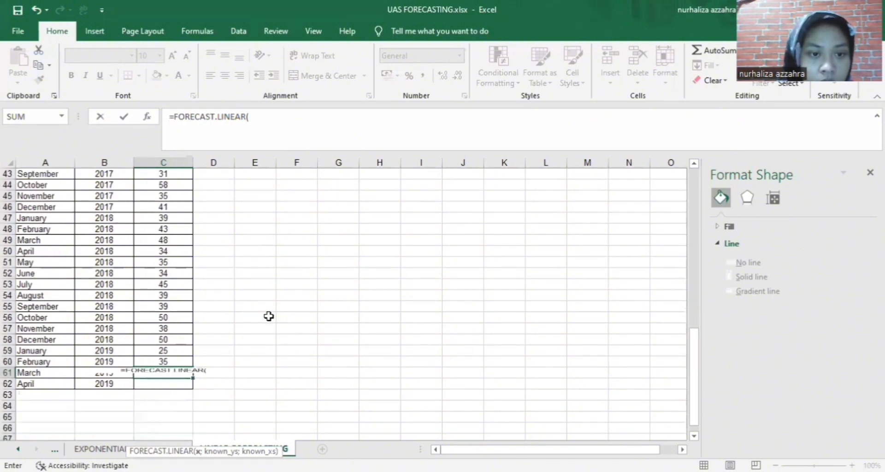
{"action": "scroll", "coordinate": [246, 322], "scroll_direction": "down", "scroll_amount": 2}
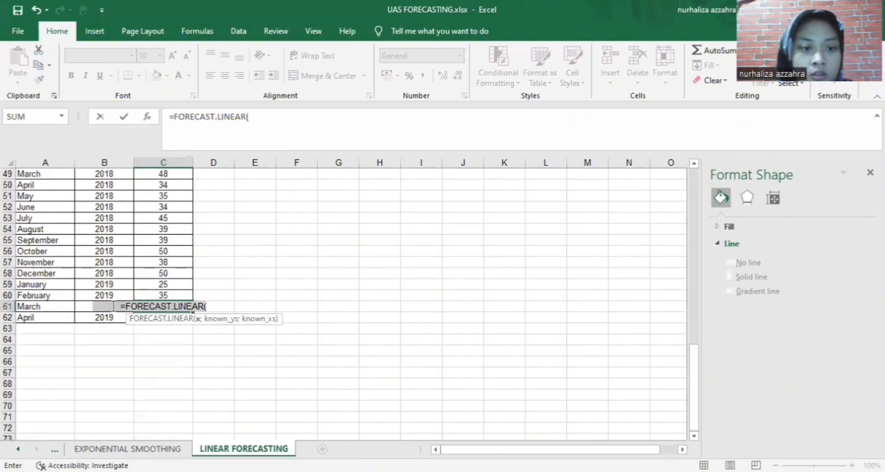
{"action": "key", "text": "Escape"}
{"action": "left_click", "coordinate": [230, 285]}
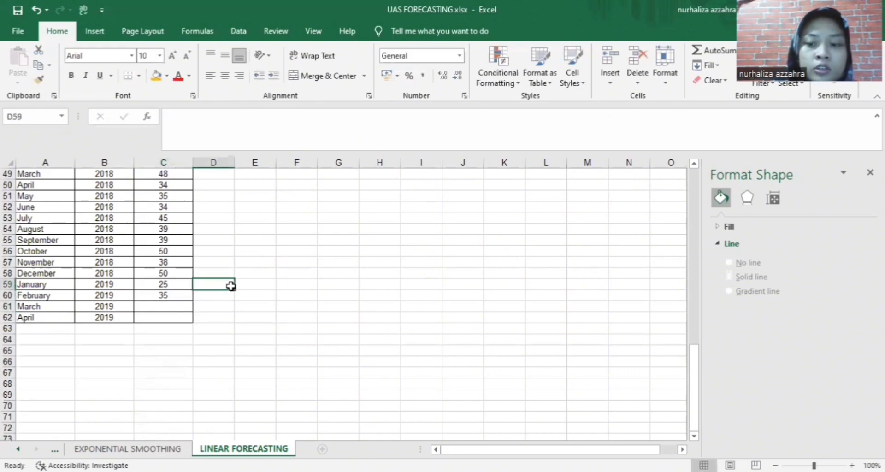
Scroll back up to the top of the LINEAR FORECASTING sheet
{"action": "scroll", "coordinate": [230, 285], "scroll_direction": "up", "scroll_amount": 4}
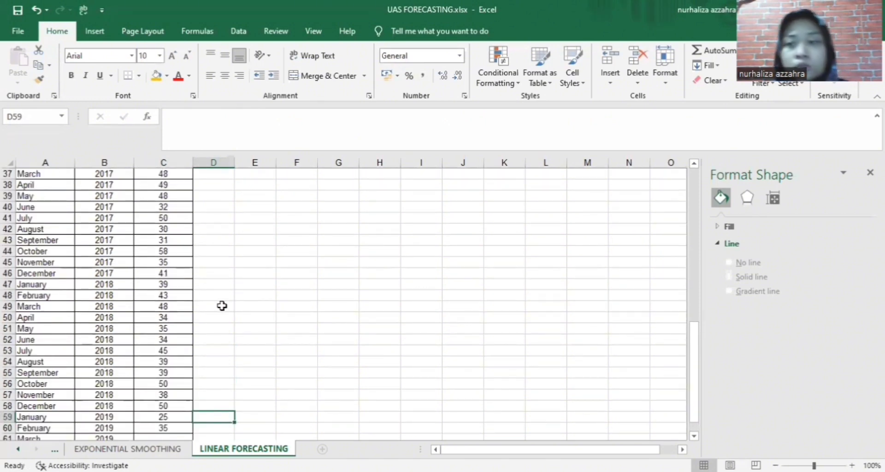
{"action": "scroll", "coordinate": [223, 306], "scroll_direction": "up", "scroll_amount": 4}
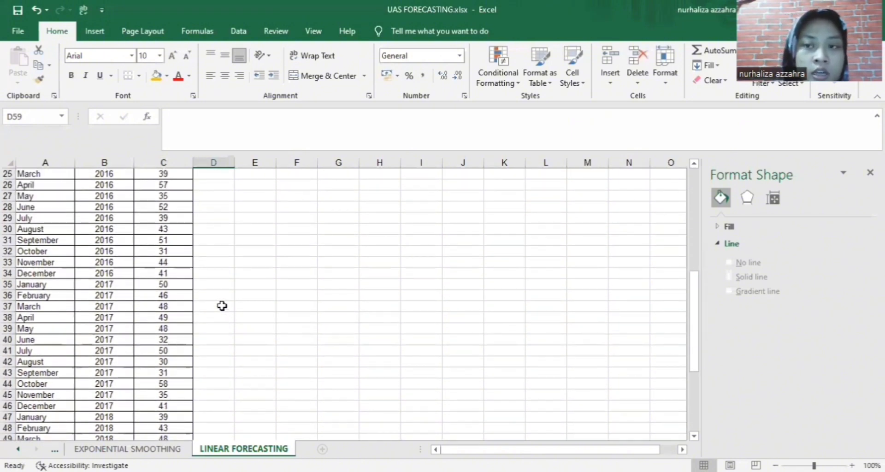
{"action": "scroll", "coordinate": [222, 306], "scroll_direction": "up", "scroll_amount": 6}
{"action": "scroll", "coordinate": [225, 308], "scroll_direction": "down", "scroll_amount": 5}
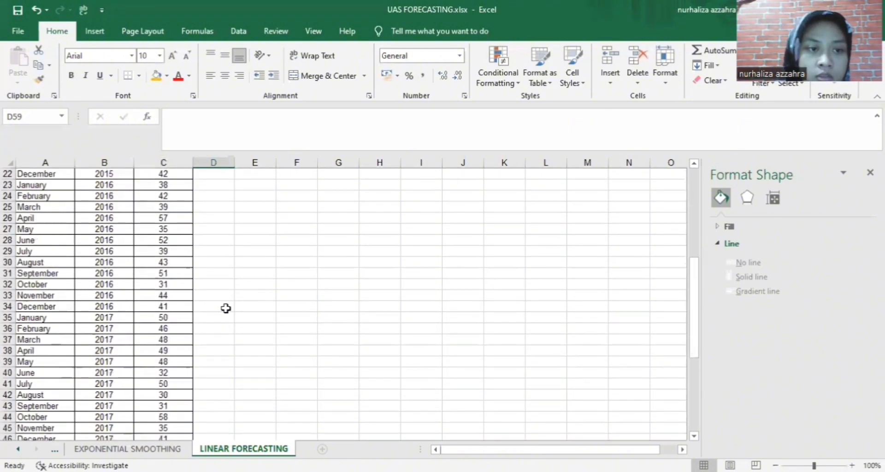
{"action": "scroll", "coordinate": [225, 308], "scroll_direction": "down", "scroll_amount": 10}
{"action": "scroll", "coordinate": [226, 309], "scroll_direction": "up", "scroll_amount": 5}
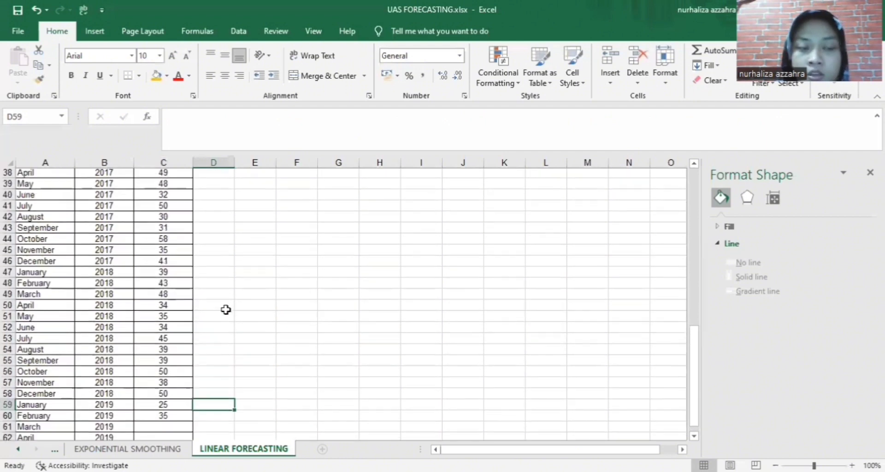
{"action": "scroll", "coordinate": [225, 309], "scroll_direction": "up", "scroll_amount": 12}
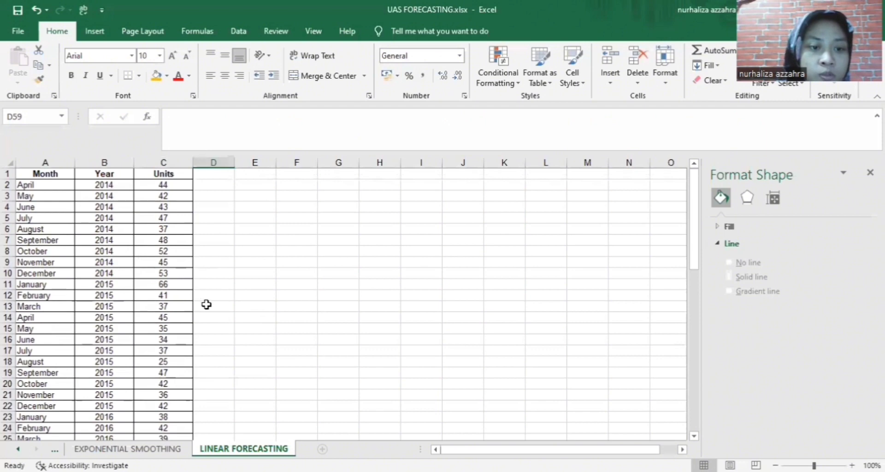
Fill column D with period numbers from 1 and 2 in D13:D14 down to 50 in D62
{"action": "left_click", "coordinate": [206, 304]}
{"action": "type", "text": "1"}
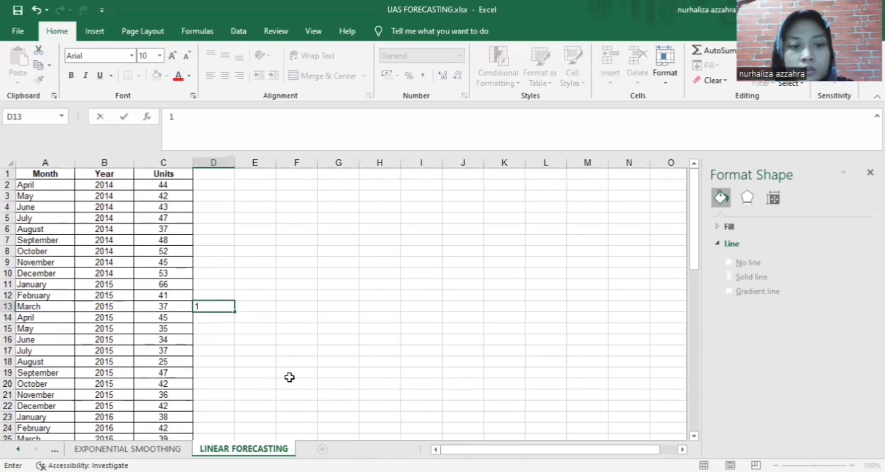
{"action": "key", "text": "Return"}
{"action": "type", "text": "2"}
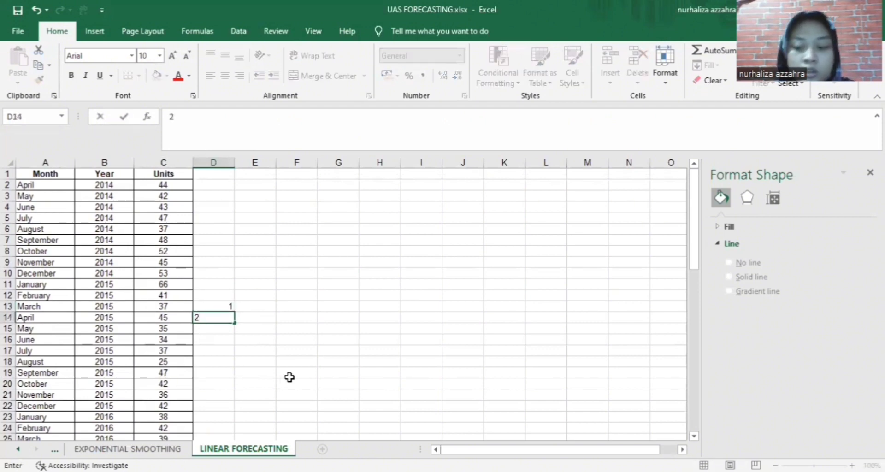
{"action": "key", "text": "Return"}
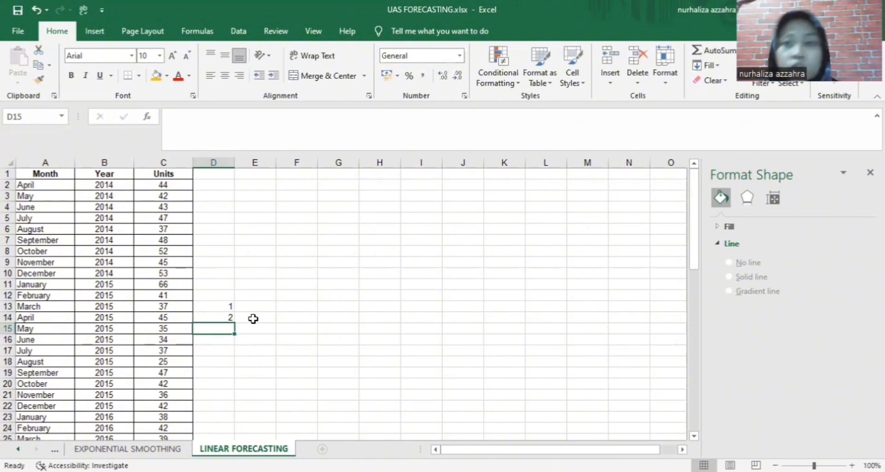
{"action": "left_click_drag", "start_coordinate": [230, 307], "coordinate": [229, 319]}
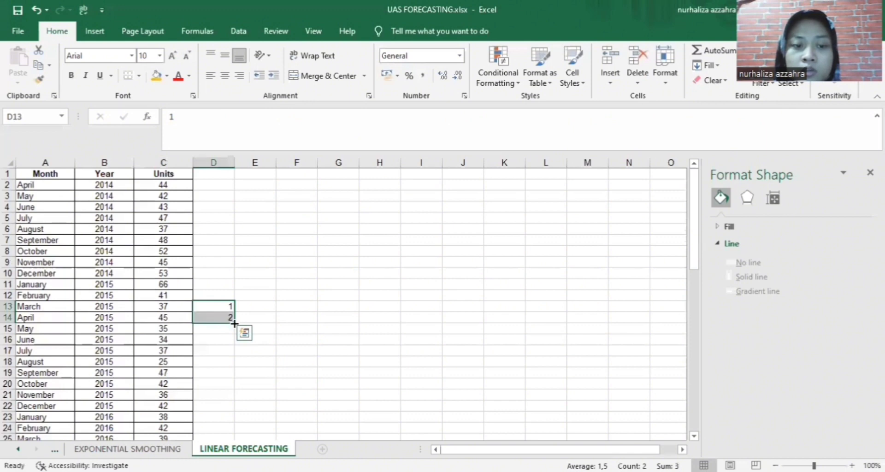
{"action": "double_click", "coordinate": [235, 323]}
{"action": "scroll", "coordinate": [252, 383], "scroll_direction": "down", "scroll_amount": 20}
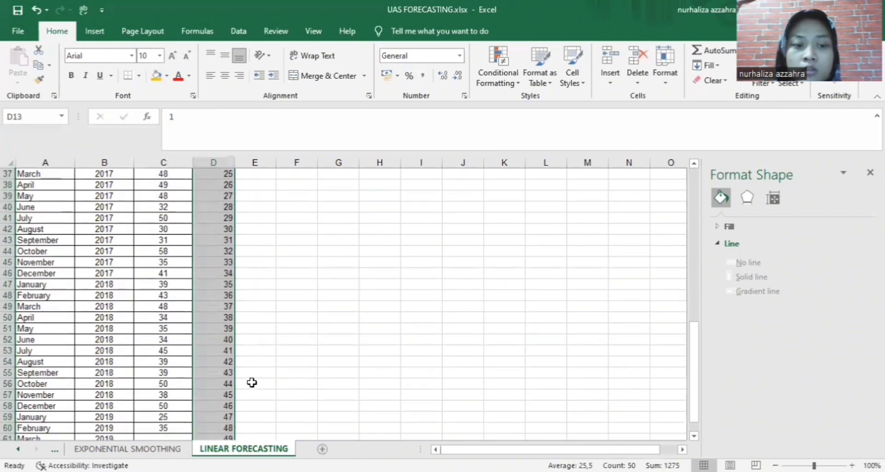
{"action": "scroll", "coordinate": [252, 382], "scroll_direction": "up", "scroll_amount": 7}
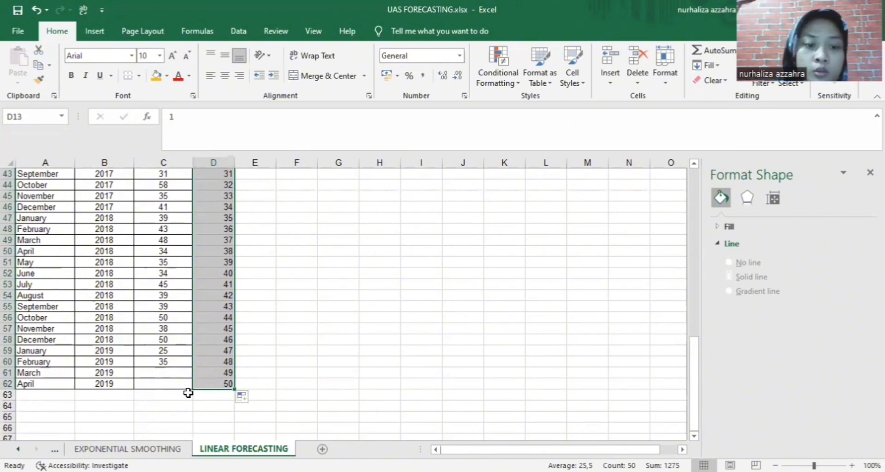
{"action": "left_click", "coordinate": [178, 374]}
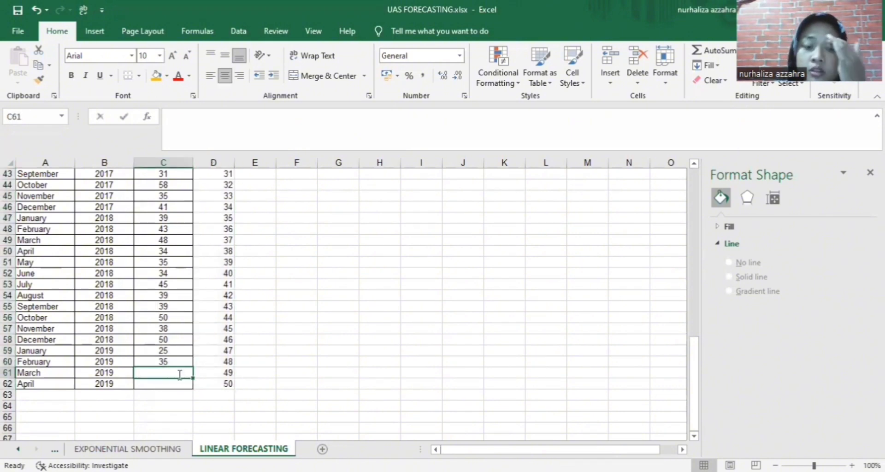
Enter =FORECAST.LINEAR(D49;C49:C58 in C61, which raises a too-few-arguments warning
{"action": "type", "text": "="}
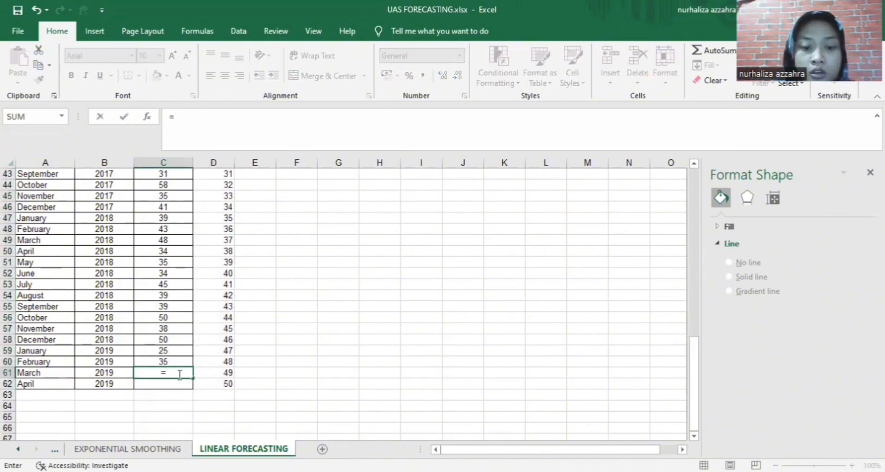
{"action": "type", "text": "fo"}
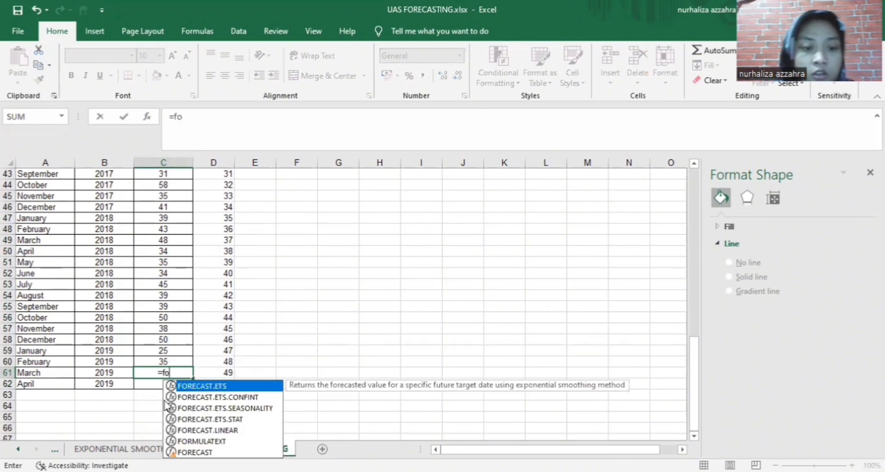
{"action": "left_click", "coordinate": [203, 431]}
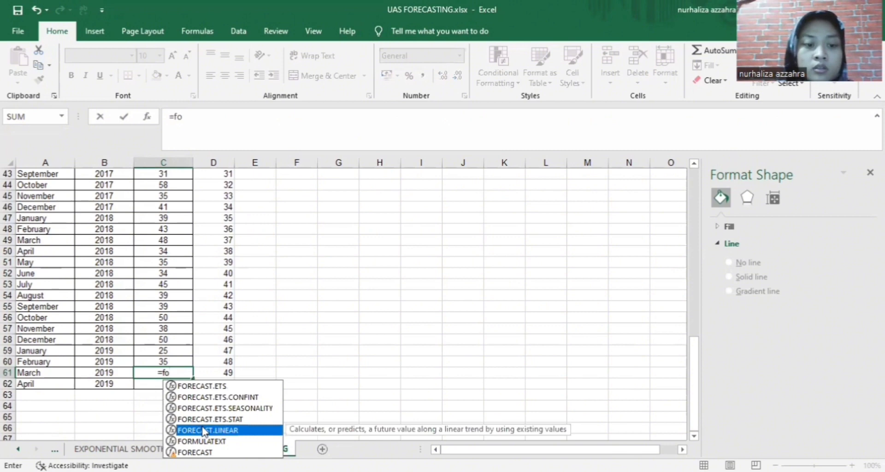
{"action": "double_click", "coordinate": [206, 432]}
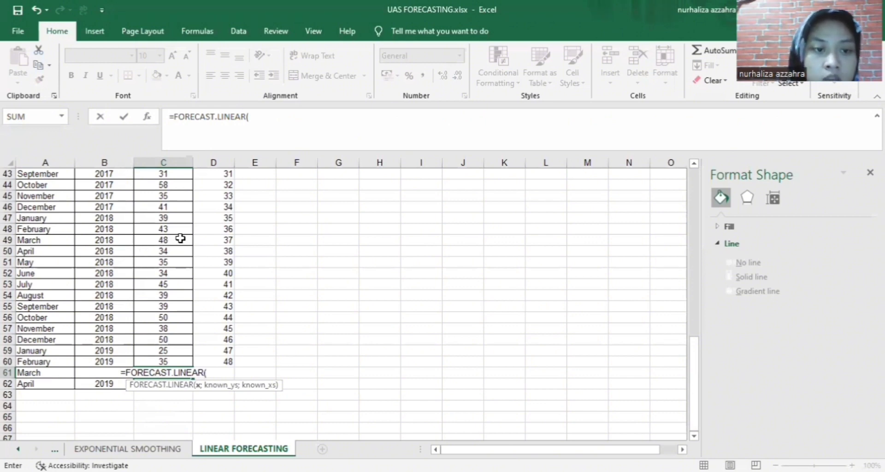
{"action": "left_click", "coordinate": [224, 240]}
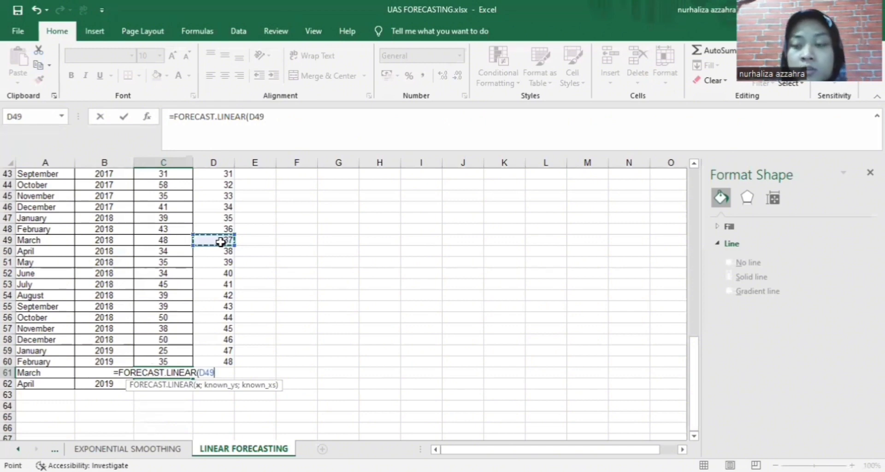
{"action": "type", "text": ";"}
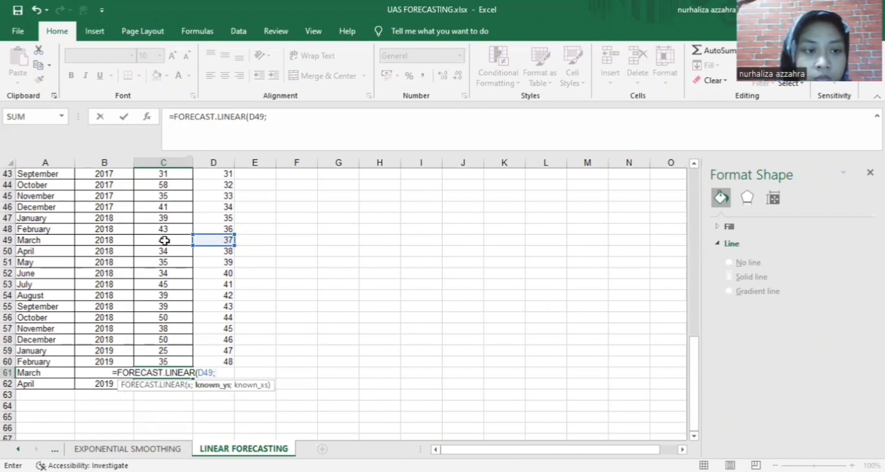
{"action": "left_click_drag", "start_coordinate": [178, 360], "coordinate": [181, 314]}
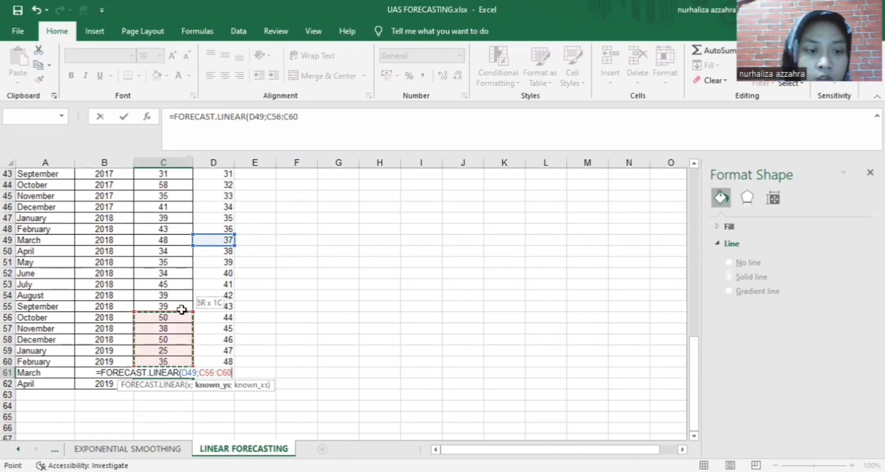
{"action": "left_click_drag", "start_coordinate": [164, 257], "coordinate": [159, 185]}
{"action": "key", "text": "Return"}
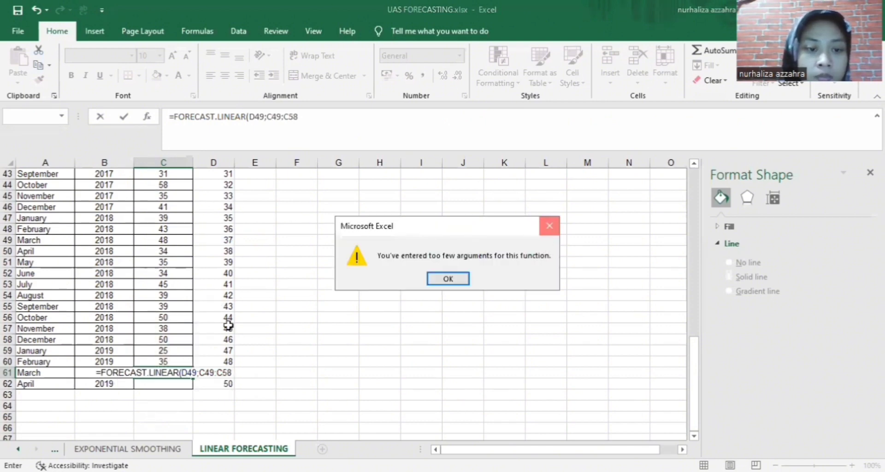
Replace the known_ys reference in C61's formula with the Units range C13:C60
{"action": "key", "text": "Return"}
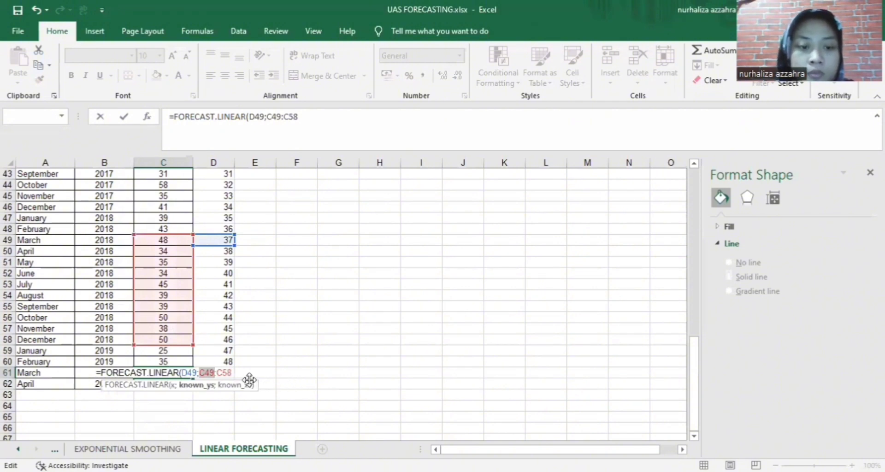
{"action": "double_click", "coordinate": [234, 373]}
{"action": "left_click_drag", "start_coordinate": [234, 373], "coordinate": [207, 370]}
{"action": "key", "text": "BackSpace"}
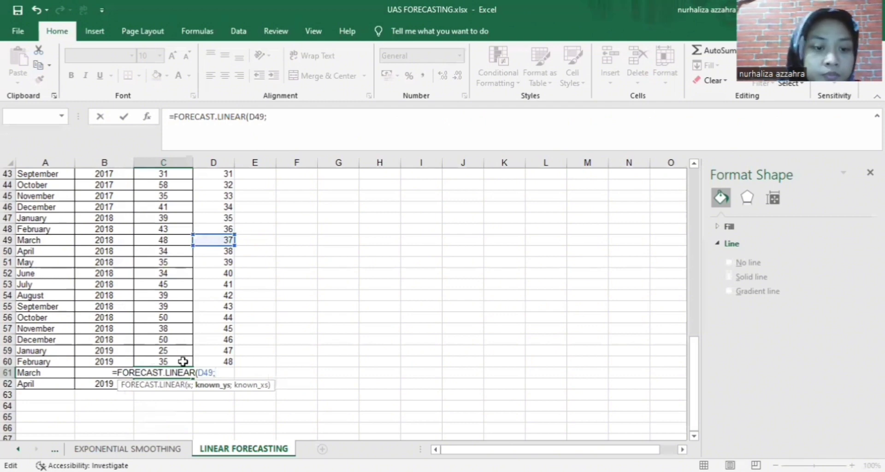
{"action": "left_click_drag", "start_coordinate": [182, 361], "coordinate": [164, 176]}
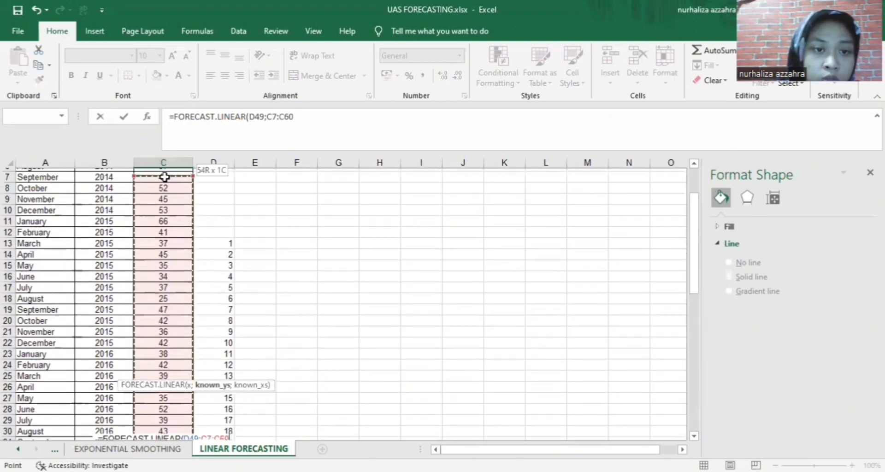
{"action": "left_click_drag", "start_coordinate": [152, 245], "coordinate": [152, 247]}
{"action": "scroll", "coordinate": [318, 284], "scroll_direction": "down", "scroll_amount": 14}
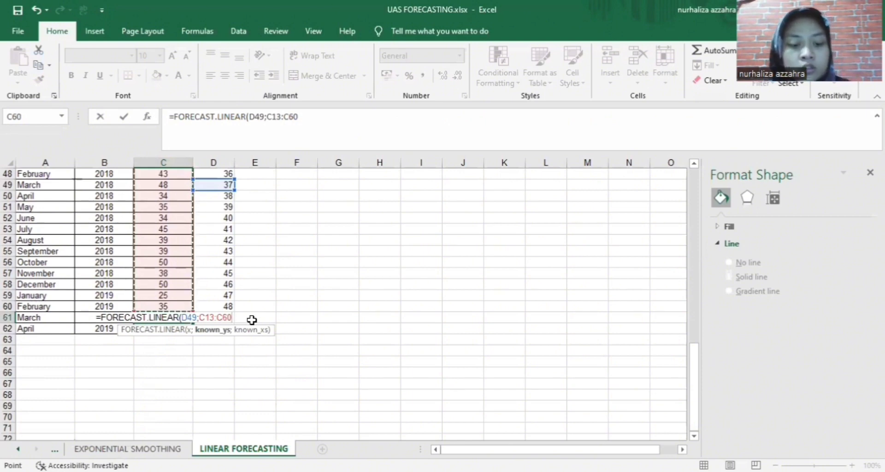
{"action": "key", "text": "Return"}
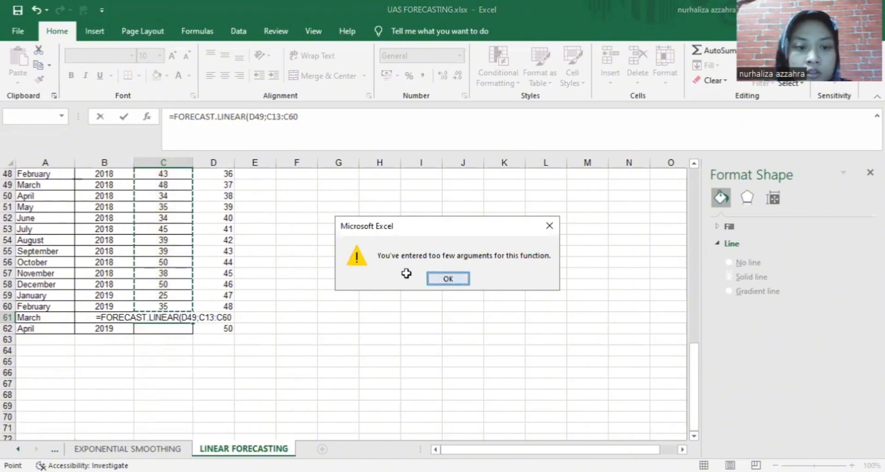
{"action": "key", "text": "Return"}
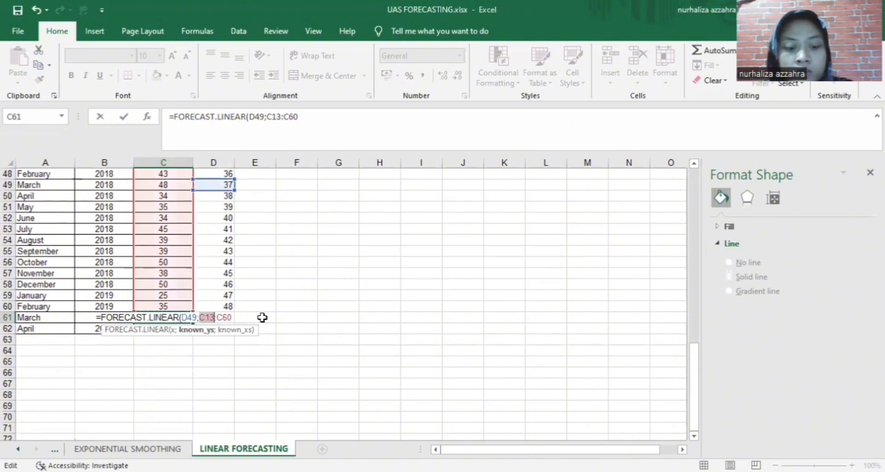
Make the known_ys start absolute as $C$13, keeping the range $C$13:C60
{"action": "key", "text": "F4"}
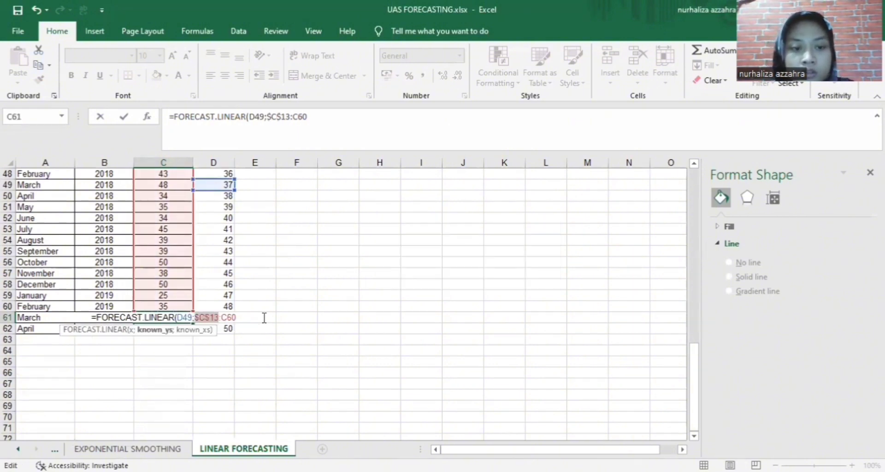
{"action": "key", "text": "BackSpace"}
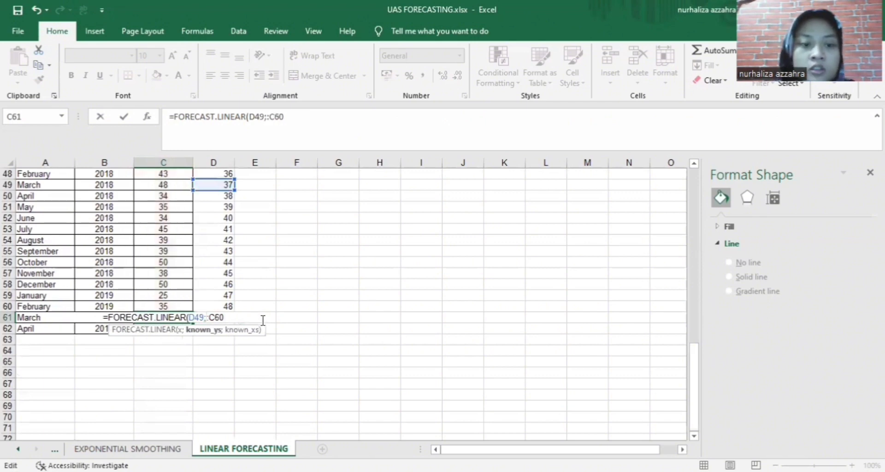
{"action": "key", "text": "ctrl+z"}
{"action": "key", "text": "BackSpace"}
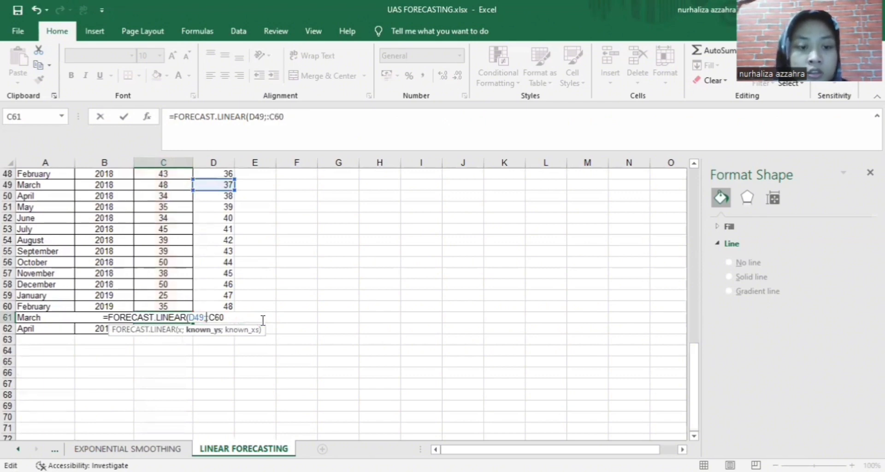
{"action": "key", "text": "ctrl+z"}
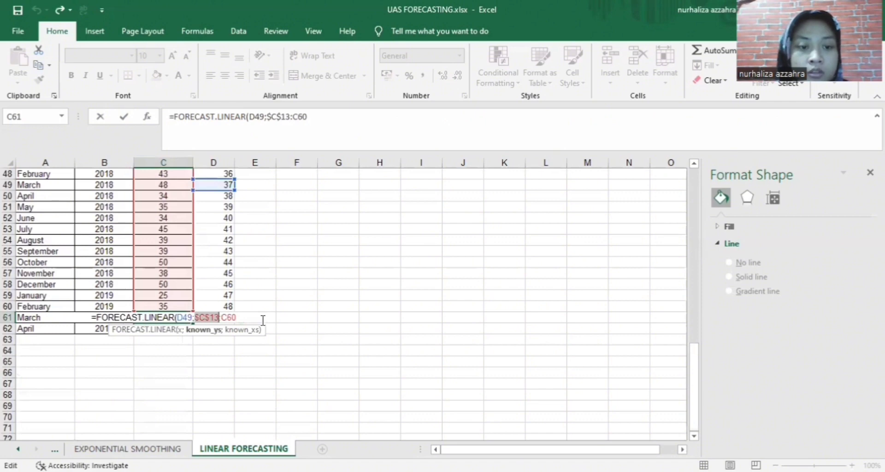
{"action": "left_click", "coordinate": [263, 320]}
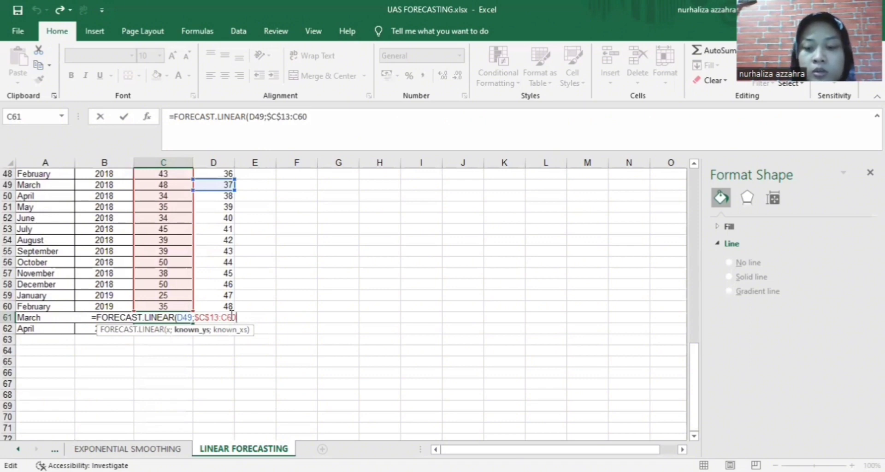
Add a semicolon after $C$13:C60 to begin the known_xs argument
{"action": "type", "text": ";"}
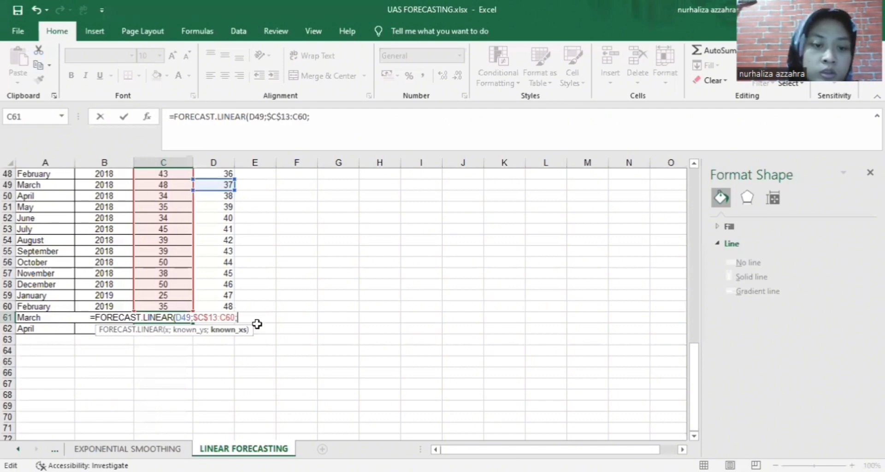
Use D13:D60 as known_xs and commit, giving a March 2019 forecast of 40,91259589
{"action": "left_click", "coordinate": [229, 307]}
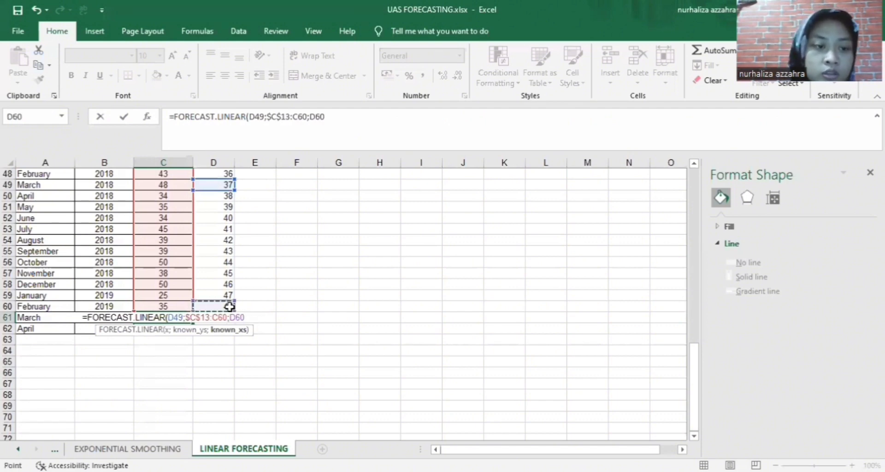
{"action": "left_click_drag", "start_coordinate": [229, 307], "coordinate": [189, 224]}
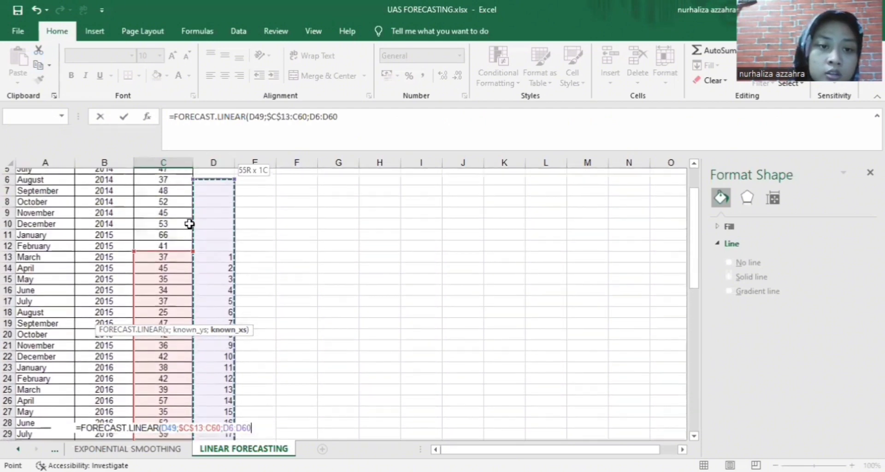
{"action": "left_click_drag", "start_coordinate": [199, 270], "coordinate": [204, 264]}
{"action": "scroll", "coordinate": [321, 286], "scroll_direction": "down", "scroll_amount": 16}
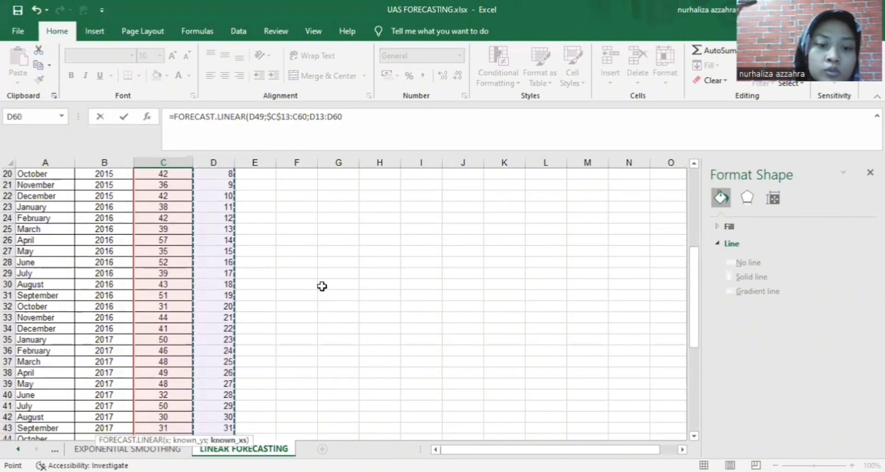
{"action": "scroll", "coordinate": [322, 286], "scroll_direction": "up", "scroll_amount": 1}
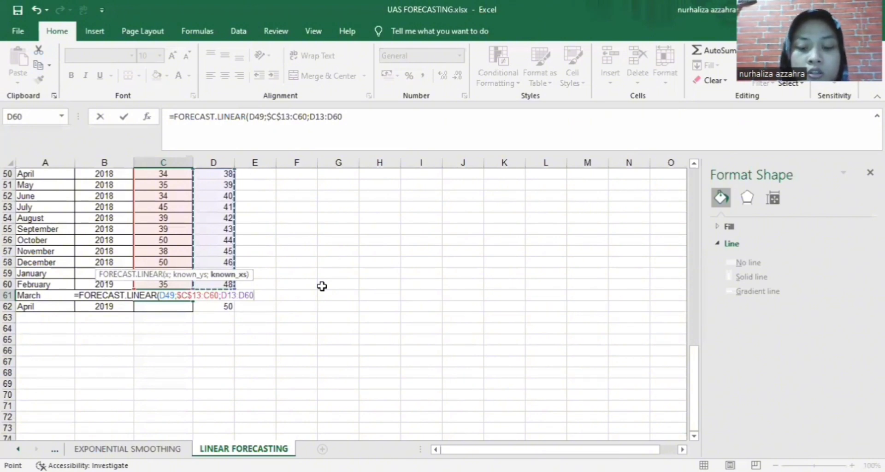
{"action": "key", "text": "Return"}
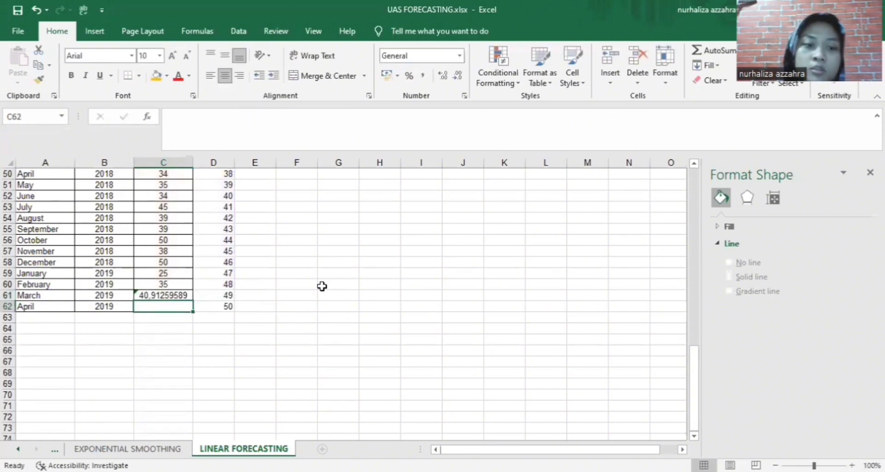
Reduce C61's decimals to display 41, then fill the formula into C62, which shows #N/A
{"action": "left_click", "coordinate": [171, 294]}
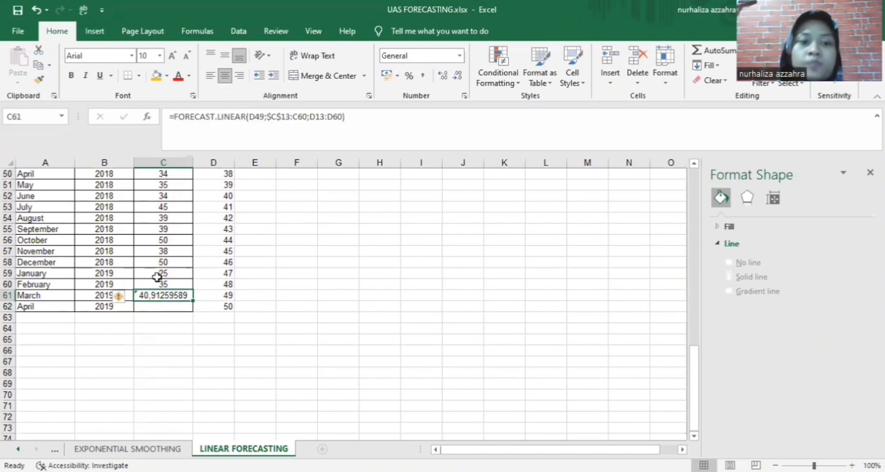
{"action": "left_click", "coordinate": [458, 76]}
{"action": "left_click", "coordinate": [458, 76]}
{"action": "left_click", "coordinate": [457, 76]}
{"action": "left_click", "coordinate": [457, 76]}
{"action": "left_click", "coordinate": [458, 76]}
{"action": "left_click", "coordinate": [458, 76]}
{"action": "left_click", "coordinate": [458, 76]}
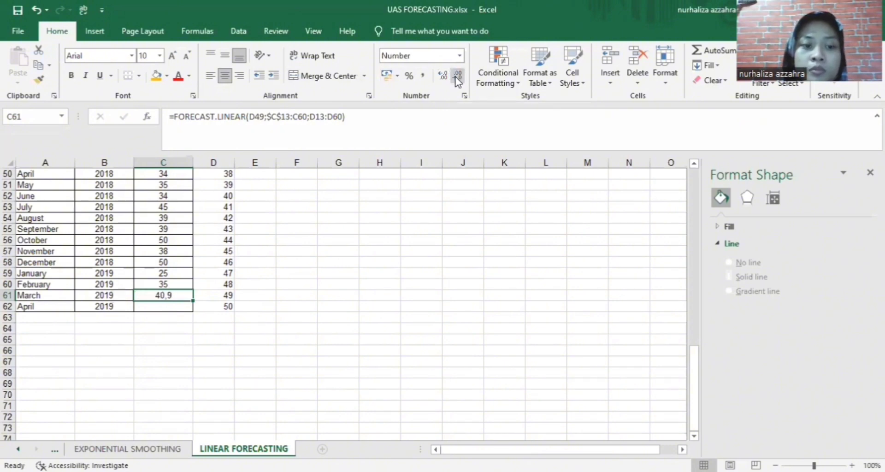
{"action": "left_click", "coordinate": [457, 76]}
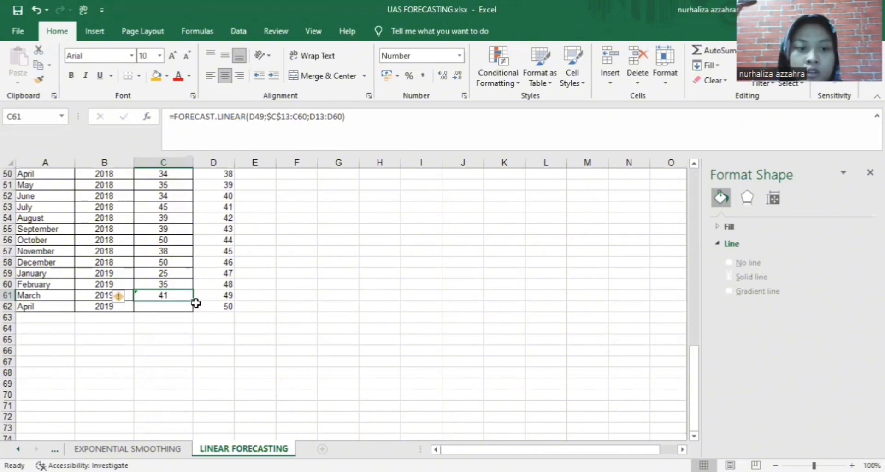
{"action": "left_click_drag", "start_coordinate": [194, 303], "coordinate": [189, 308]}
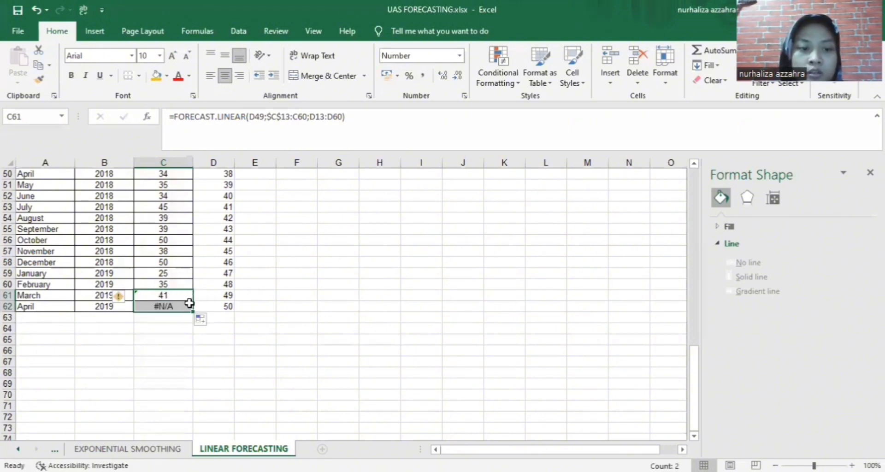
Inspect the copied formula in C62 and widen column C
{"action": "left_click", "coordinate": [168, 338]}
{"action": "left_click", "coordinate": [177, 308]}
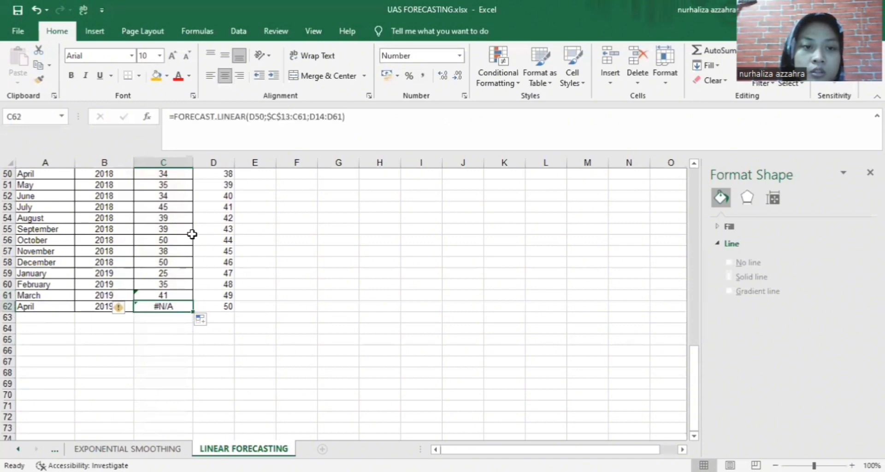
{"action": "scroll", "coordinate": [198, 253], "scroll_direction": "up", "scroll_amount": 6}
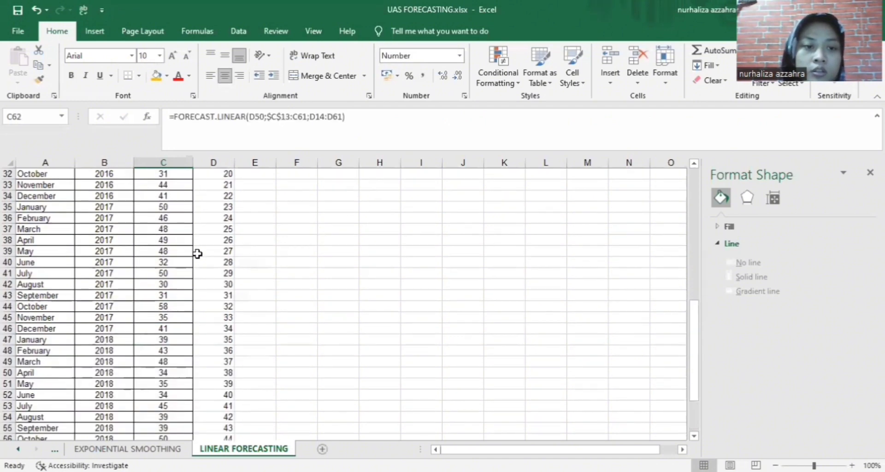
{"action": "scroll", "coordinate": [198, 252], "scroll_direction": "down", "scroll_amount": 5}
{"action": "scroll", "coordinate": [196, 255], "scroll_direction": "up", "scroll_amount": 5}
{"action": "scroll", "coordinate": [196, 255], "scroll_direction": "up", "scroll_amount": 10}
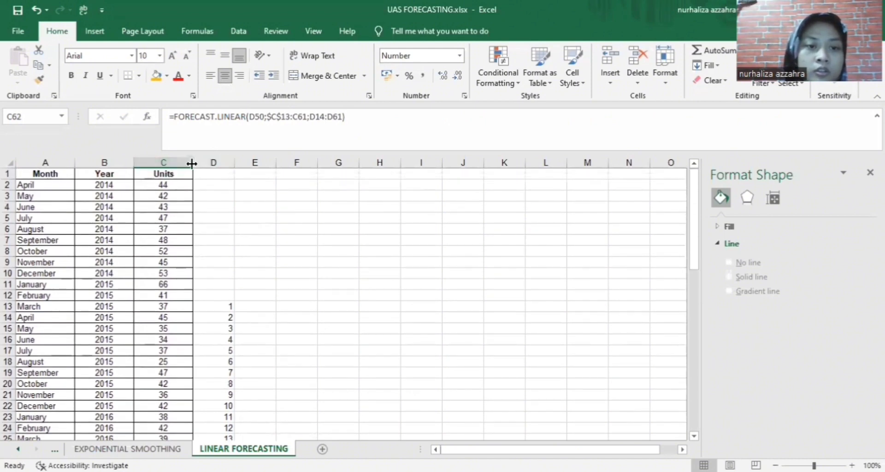
{"action": "left_click_drag", "start_coordinate": [191, 164], "coordinate": [207, 164]}
{"action": "scroll", "coordinate": [254, 239], "scroll_direction": "down", "scroll_amount": 16}
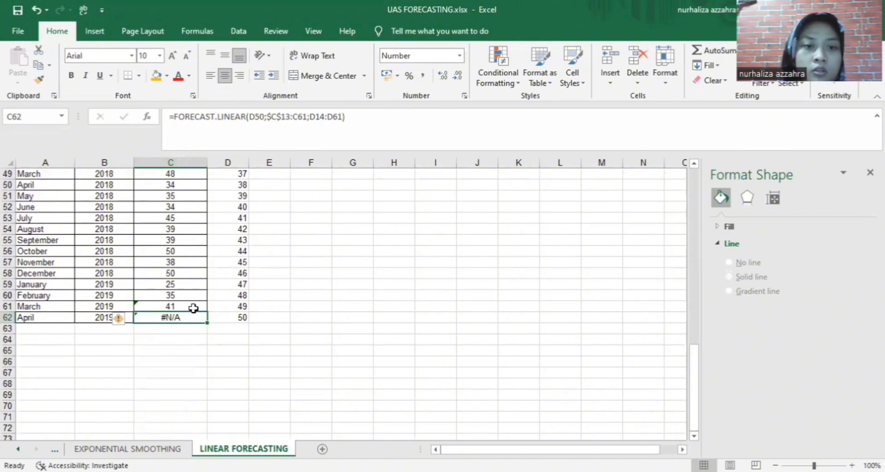
Undo back to the column D series, then redo to restore C61's forecast of 40,91259589
{"action": "key", "text": "ctrl+z"}
{"action": "key", "text": "ctrl+z"}
{"action": "key", "text": "ctrl+z"}
{"action": "key", "text": "ctrl+z"}
{"action": "key", "text": "ctrl+z"}
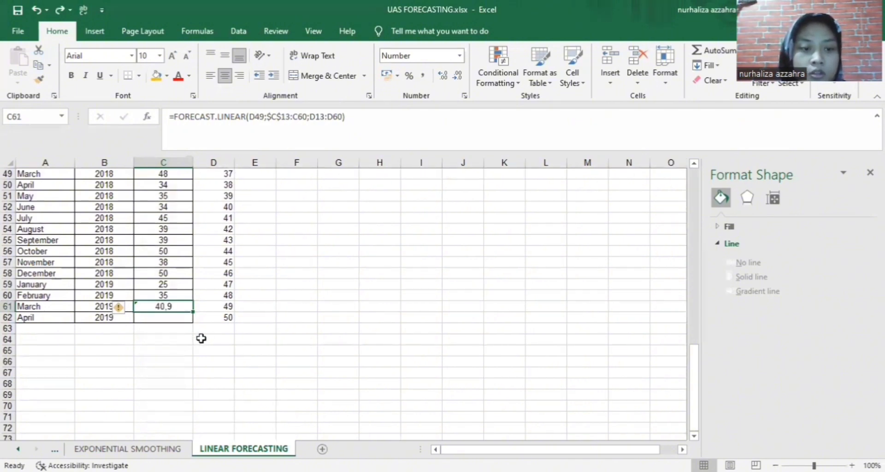
{"action": "key", "text": "ctrl+z"}
{"action": "key", "text": "ctrl+z"}
{"action": "key", "text": "ctrl+z"}
{"action": "key", "text": "ctrl+z"}
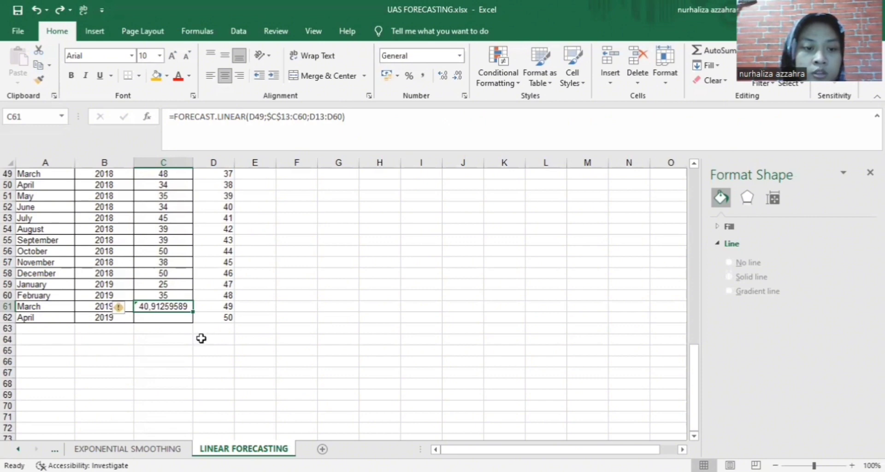
{"action": "key", "text": "ctrl+z"}
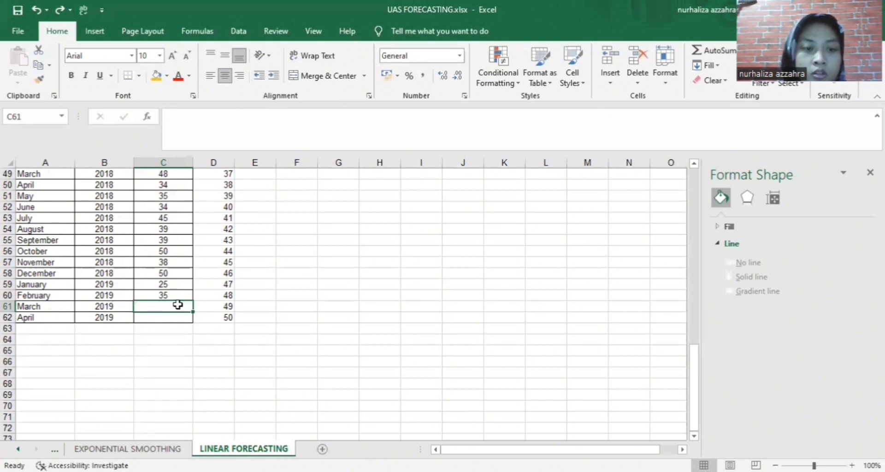
{"action": "key", "text": "ctrl+z"}
{"action": "scroll", "coordinate": [199, 312], "scroll_direction": "down", "scroll_amount": 6}
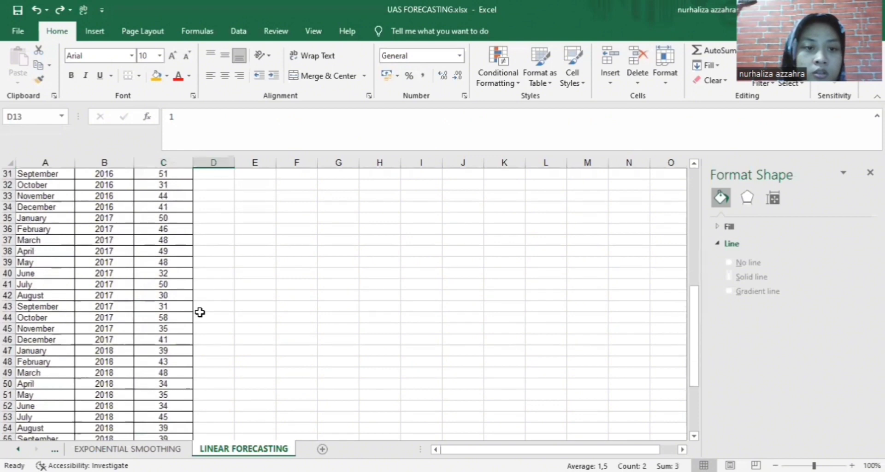
{"action": "scroll", "coordinate": [201, 313], "scroll_direction": "up", "scroll_amount": 7}
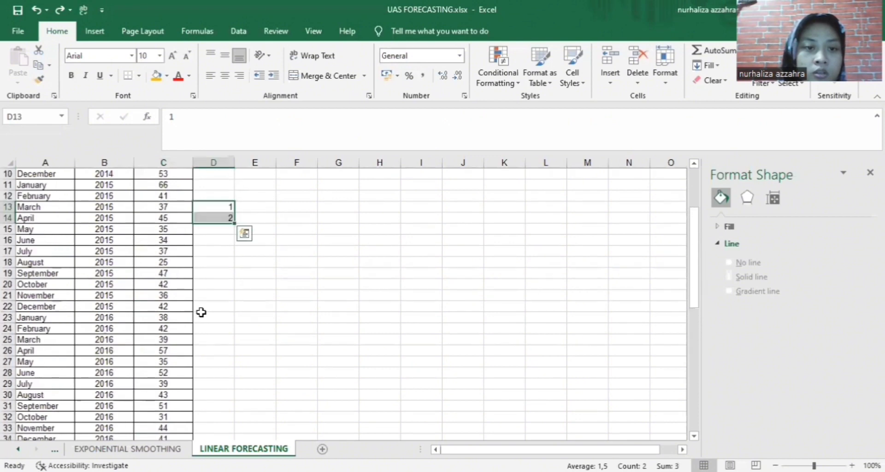
{"action": "left_click", "coordinate": [61, 13]}
{"action": "left_click", "coordinate": [62, 13]}
{"action": "scroll", "coordinate": [158, 268], "scroll_direction": "down", "scroll_amount": 2}
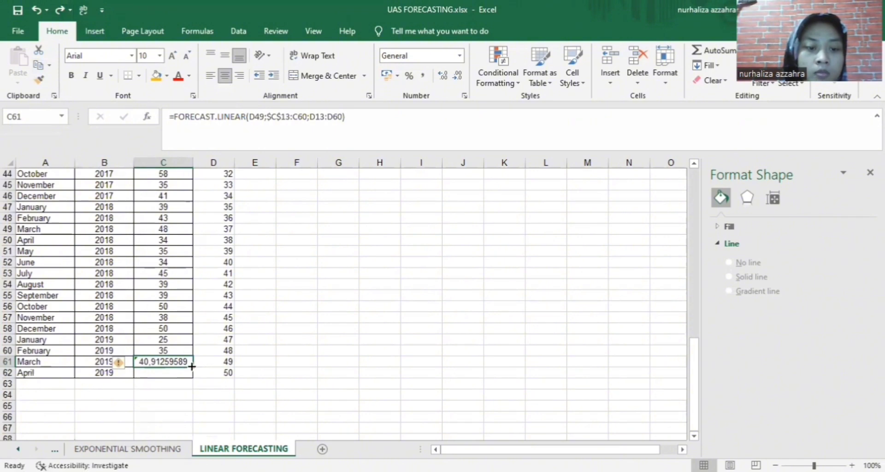
Copy the March forecast into C62 and re-enter D50 as its x value
{"action": "left_click_drag", "start_coordinate": [192, 366], "coordinate": [192, 374]}
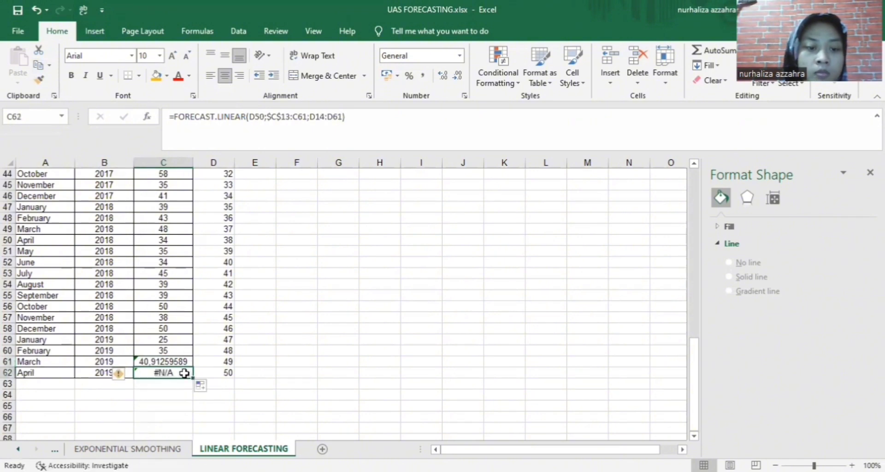
{"action": "double_click", "coordinate": [184, 374]}
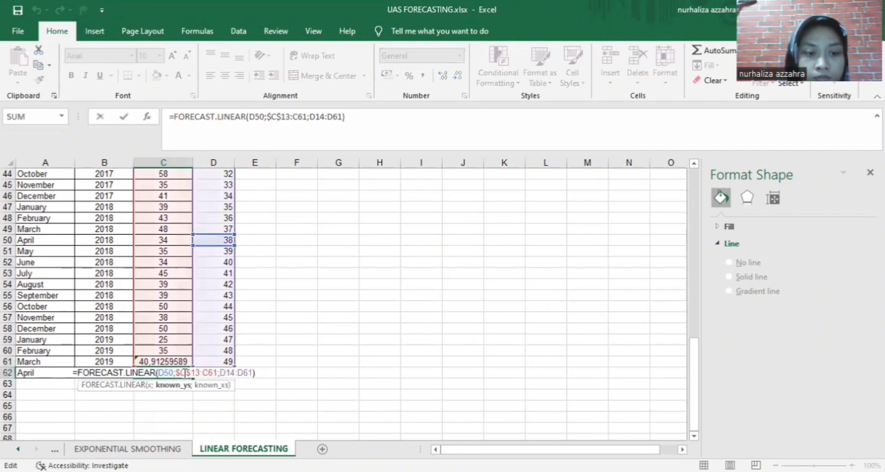
{"action": "left_click", "coordinate": [309, 393]}
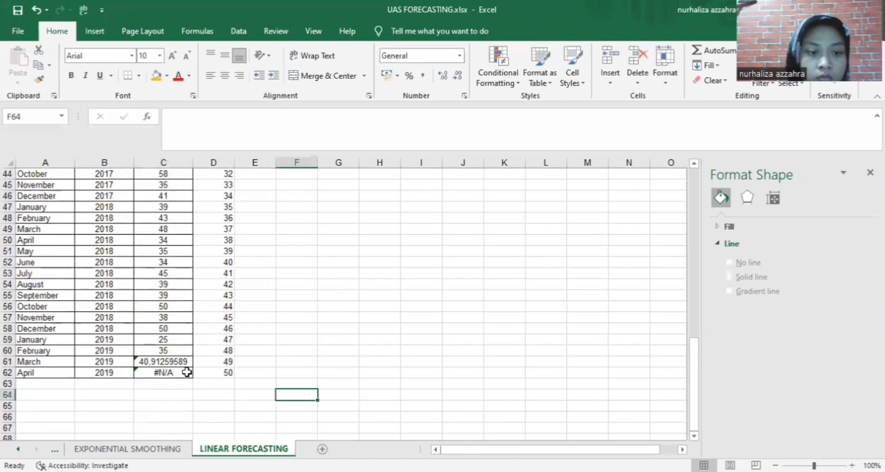
{"action": "double_click", "coordinate": [186, 372]}
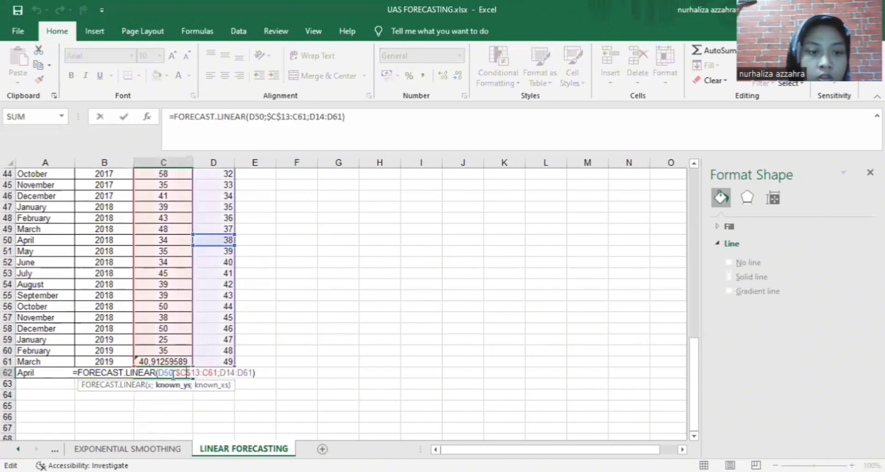
{"action": "left_click", "coordinate": [174, 373]}
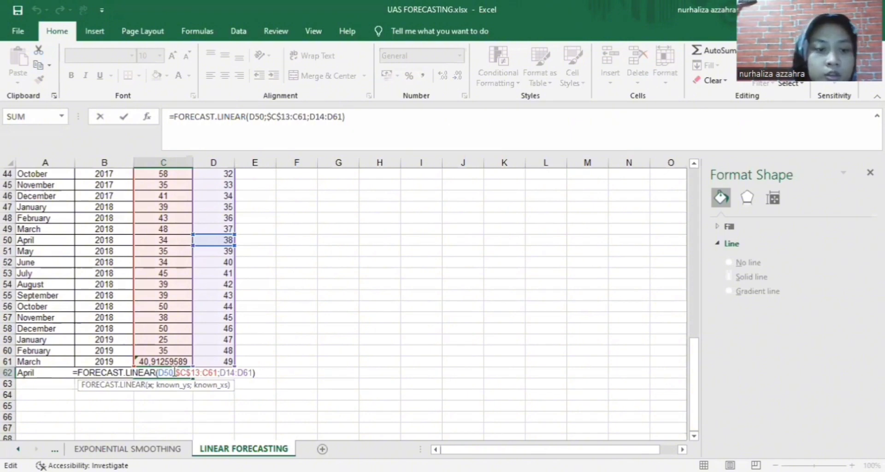
{"action": "key", "text": "BackSpace"}
{"action": "key", "text": "BackSpace"}
{"action": "key", "text": "BackSpace"}
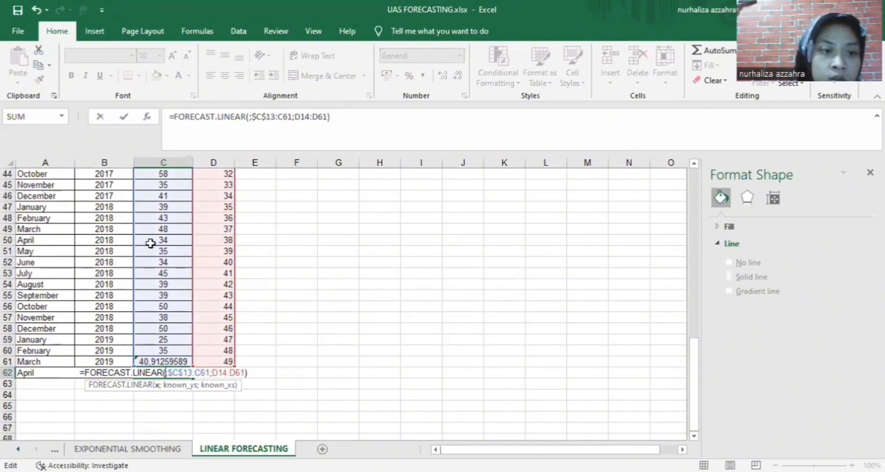
{"action": "left_click", "coordinate": [216, 239]}
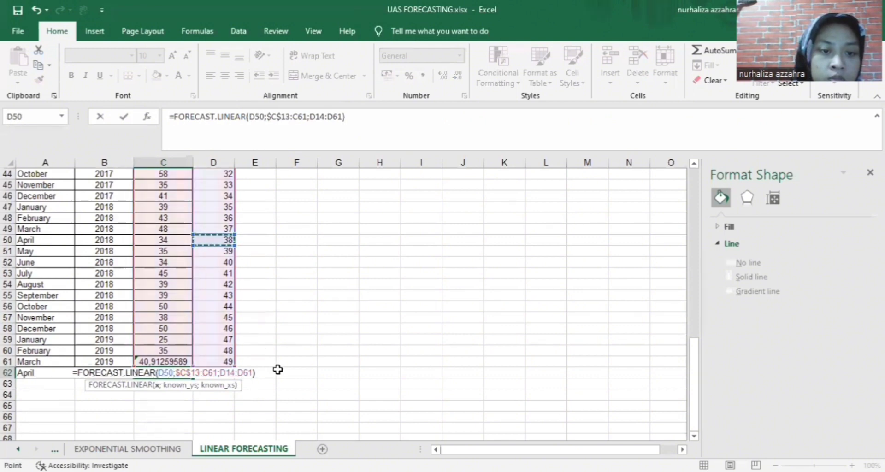
{"action": "key", "text": "Return"}
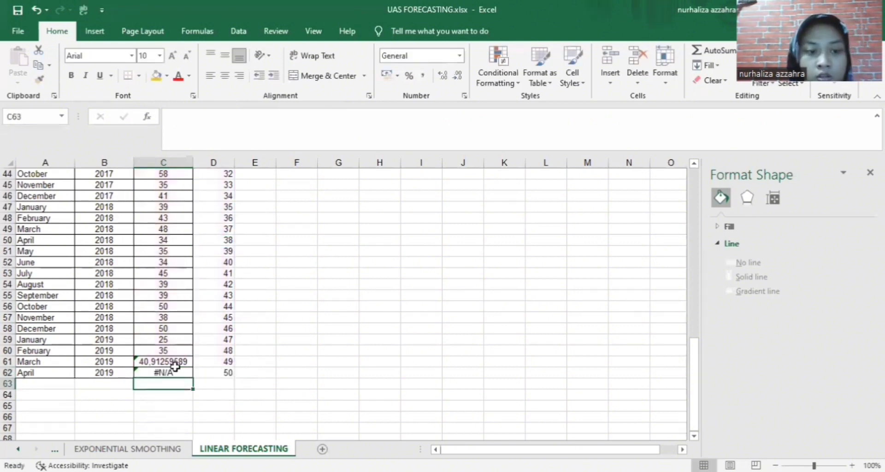
{"action": "left_click", "coordinate": [174, 369]}
{"action": "double_click", "coordinate": [173, 372]}
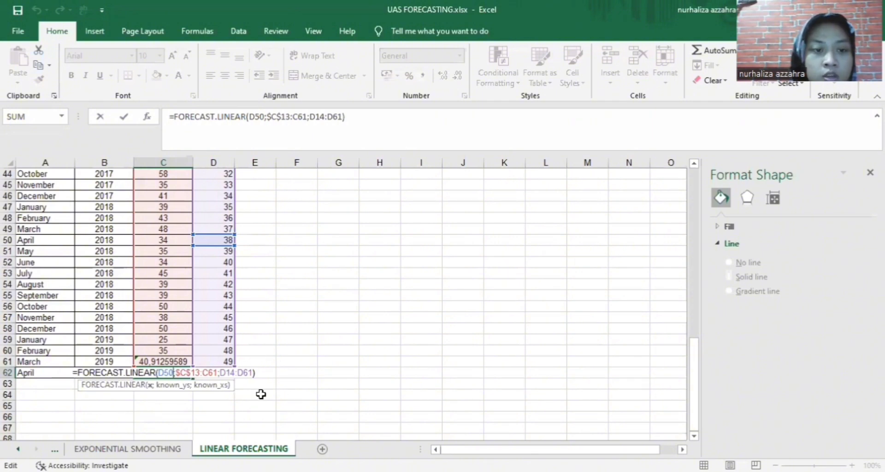
{"action": "left_click", "coordinate": [279, 401]}
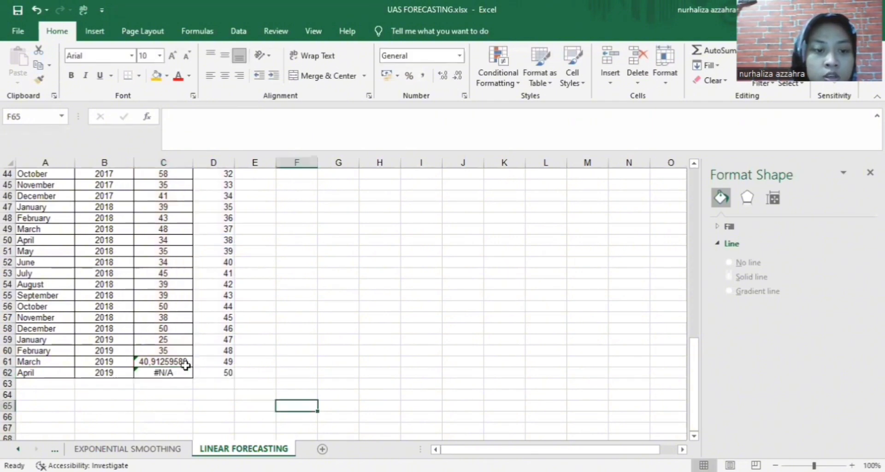
Round the display of C61's March forecast to 41
{"action": "left_click", "coordinate": [185, 363]}
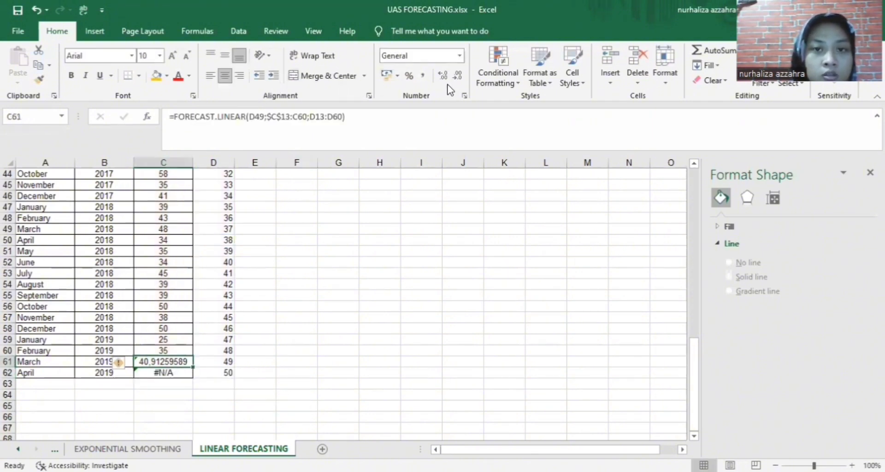
{"action": "left_click", "coordinate": [458, 76]}
{"action": "left_click", "coordinate": [458, 75]}
{"action": "left_click", "coordinate": [458, 73]}
{"action": "left_click", "coordinate": [458, 73]}
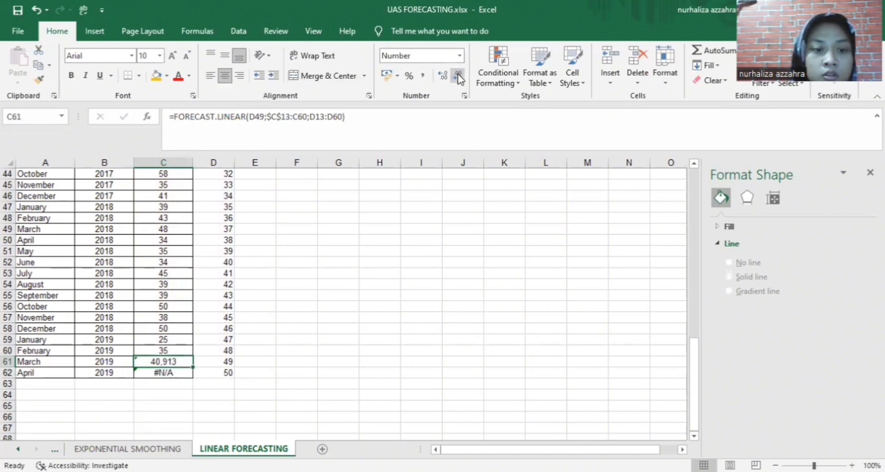
{"action": "left_click", "coordinate": [457, 73]}
{"action": "left_click", "coordinate": [457, 74]}
{"action": "left_click", "coordinate": [458, 74]}
{"action": "left_click", "coordinate": [458, 74]}
{"action": "left_click", "coordinate": [295, 349]}
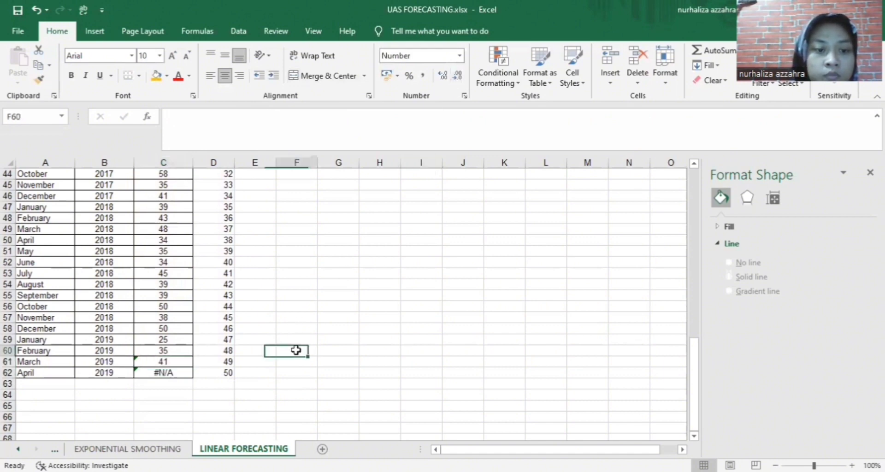
Clear April's #N/A forecast from C62 to rewrite it
{"action": "left_click", "coordinate": [174, 369]}
{"action": "double_click", "coordinate": [176, 368]}
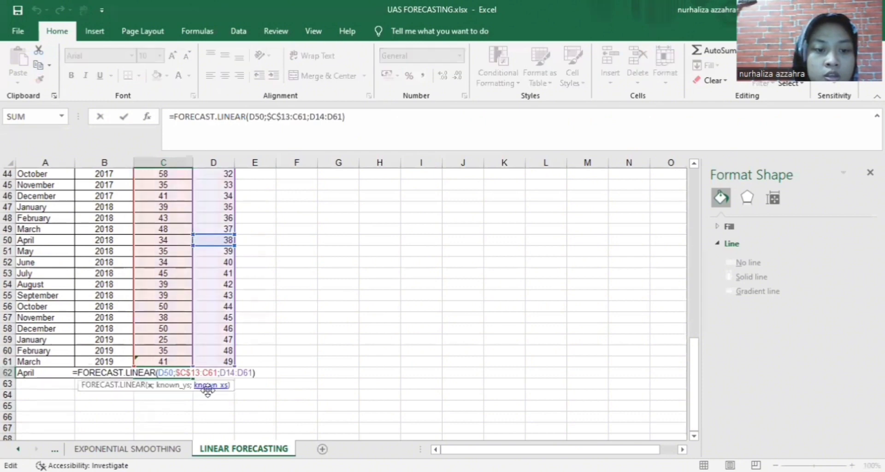
{"action": "left_click", "coordinate": [299, 428]}
{"action": "left_click", "coordinate": [184, 372]}
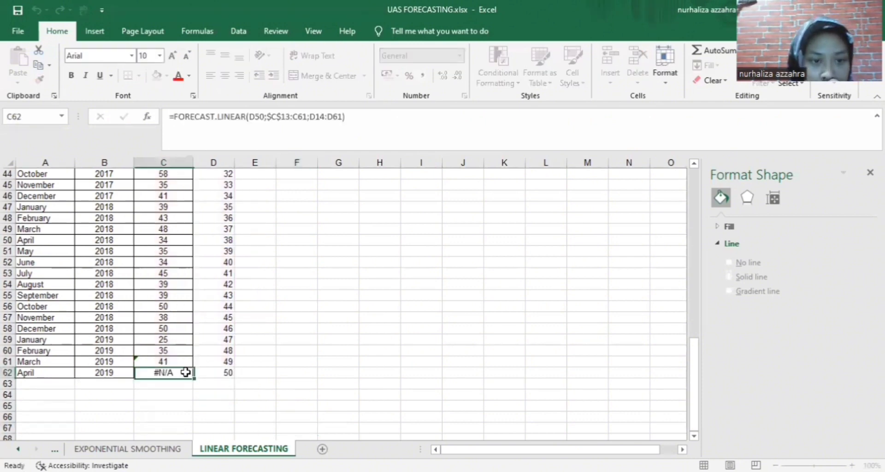
{"action": "key", "text": "BackSpace"}
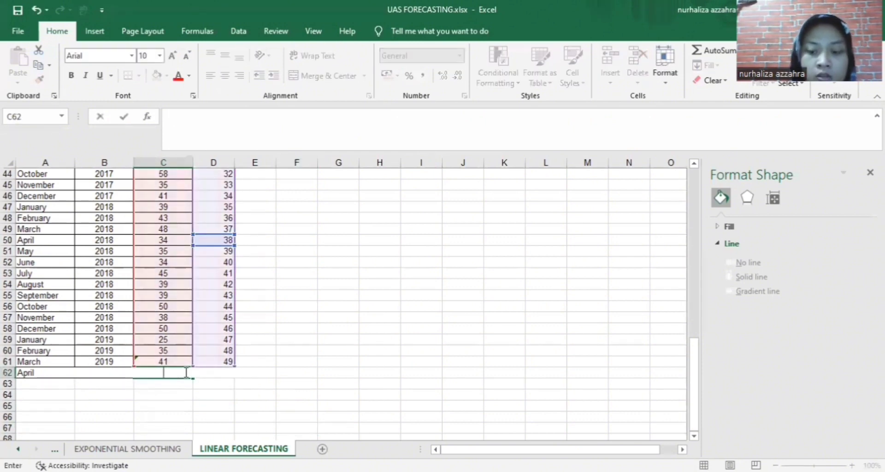
Enter =FORECAST.LINEAR(D50;C13:C61;D13:D61) in C62 for the April 2019 forecast
{"action": "type", "text": "="}
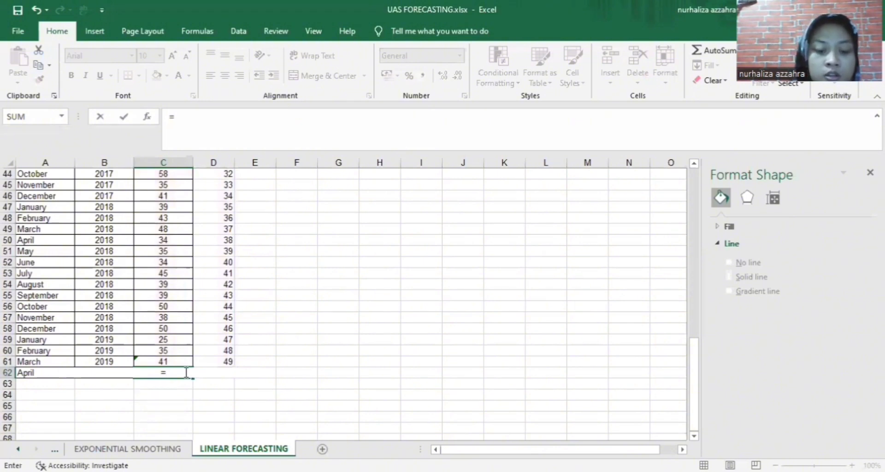
{"action": "type", "text": "fo"}
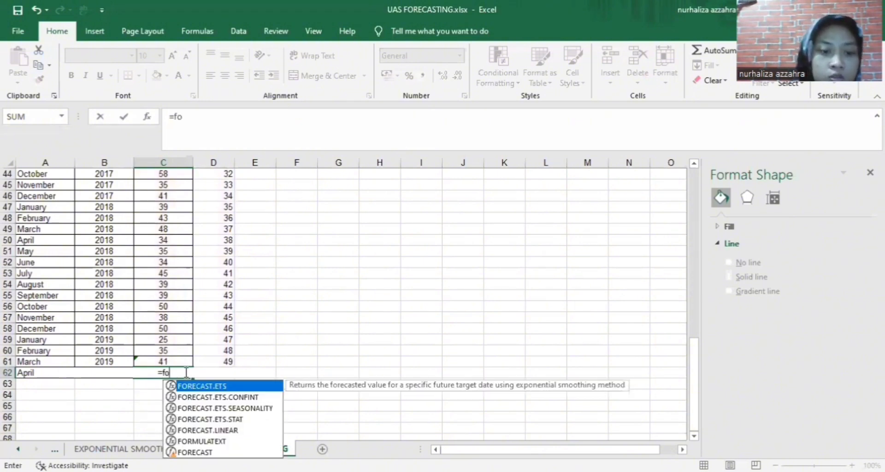
{"action": "double_click", "coordinate": [219, 429]}
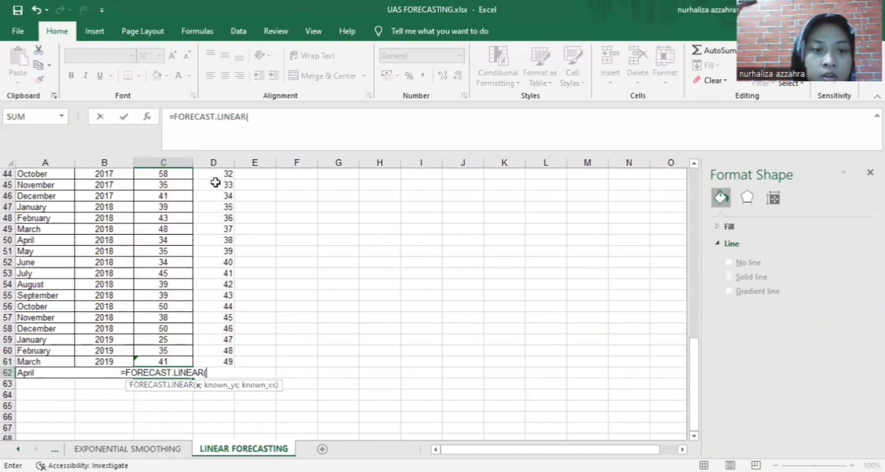
{"action": "left_click", "coordinate": [231, 240]}
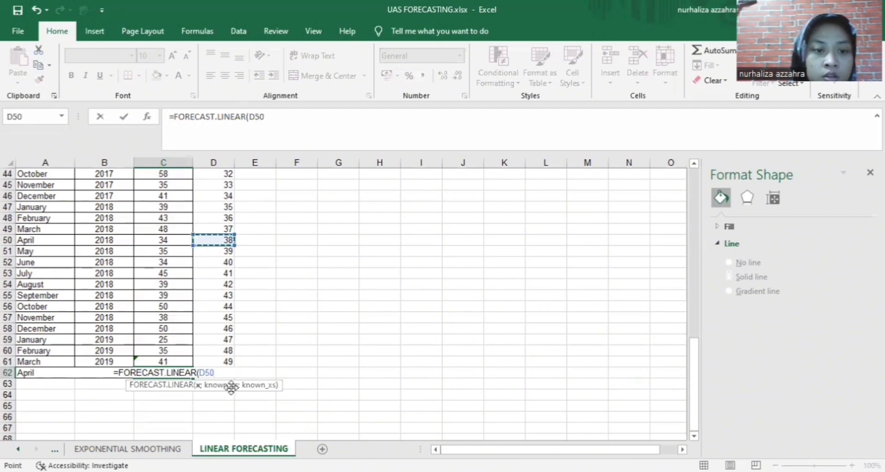
{"action": "type", "text": ";"}
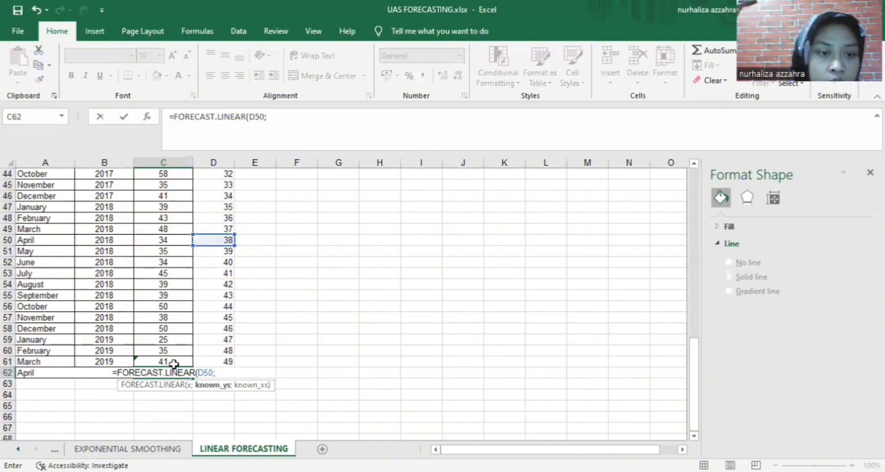
{"action": "left_click", "coordinate": [173, 361]}
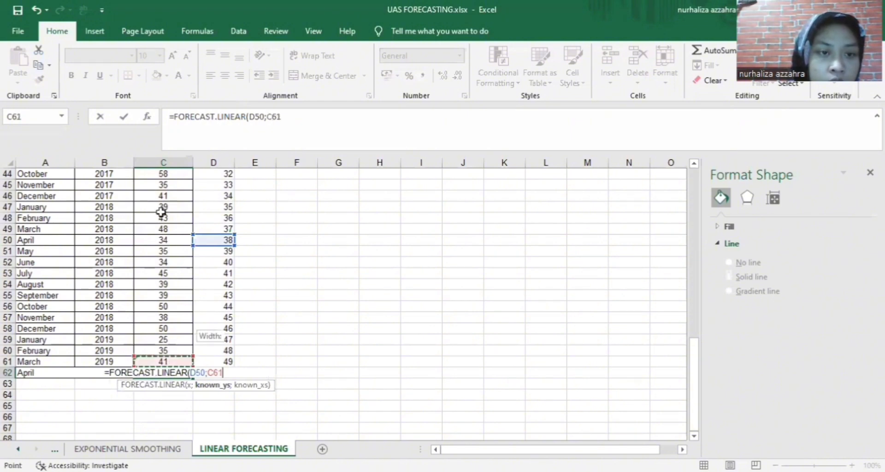
{"action": "left_click_drag", "start_coordinate": [161, 161], "coordinate": [162, 243]}
{"action": "scroll", "coordinate": [342, 304], "scroll_direction": "down", "scroll_amount": 9}
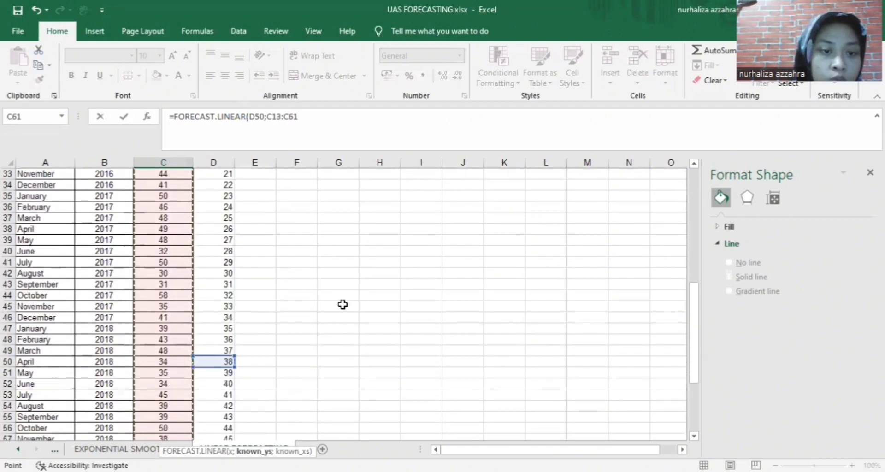
{"action": "scroll", "coordinate": [343, 304], "scroll_direction": "down", "scroll_amount": 6}
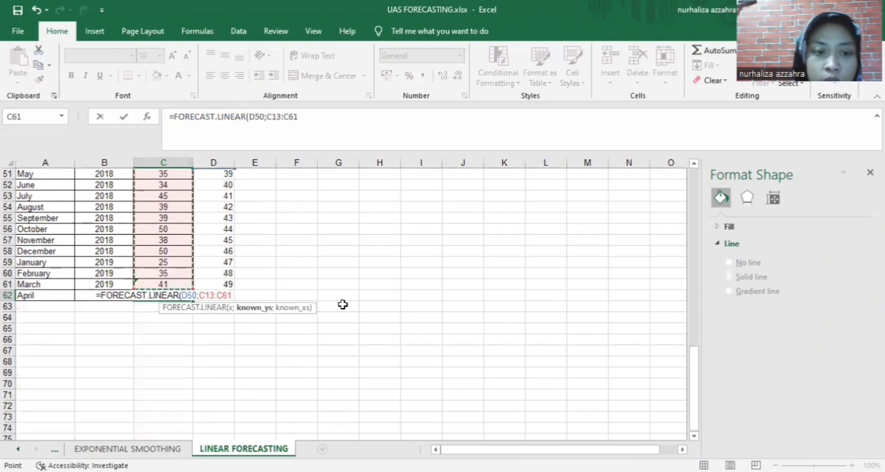
{"action": "type", "text": ";"}
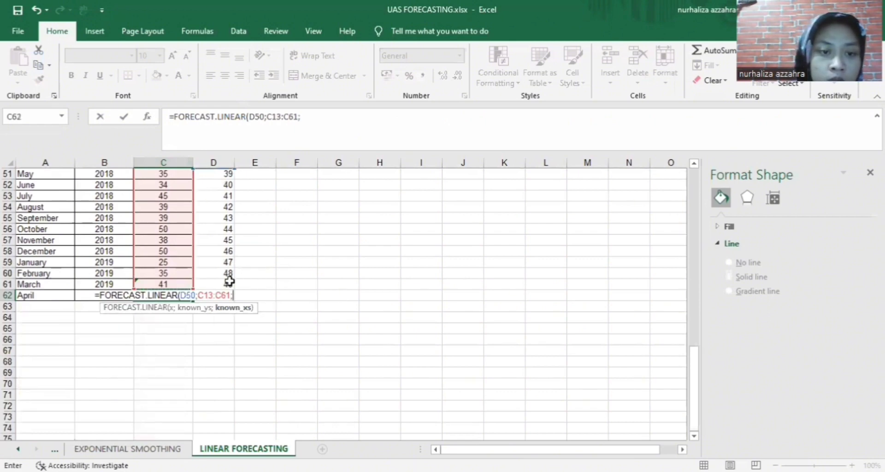
{"action": "left_click", "coordinate": [229, 282]}
{"action": "left_click_drag", "start_coordinate": [232, 195], "coordinate": [206, 243]}
{"action": "scroll", "coordinate": [373, 309], "scroll_direction": "down", "scroll_amount": 6}
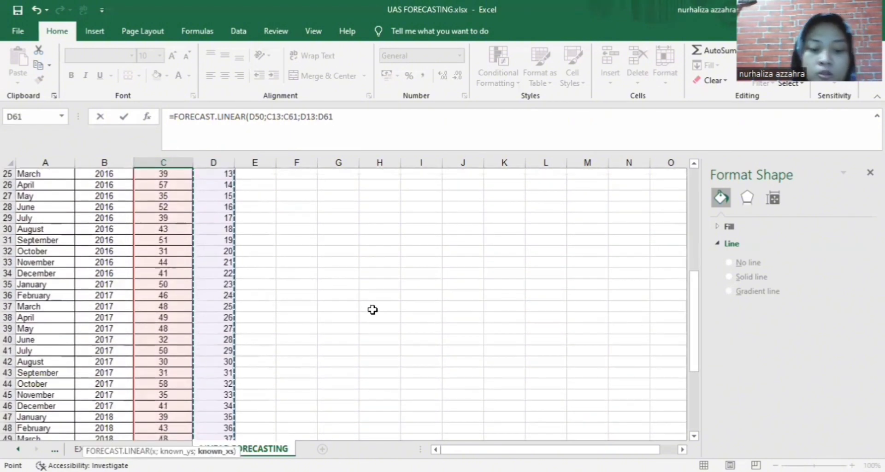
{"action": "type", "text": ")"}
{"action": "key", "text": "Return"}
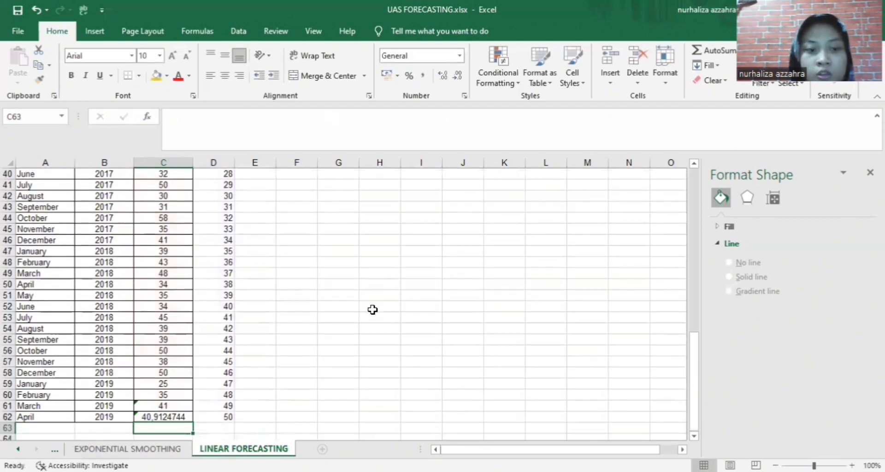
{"action": "scroll", "coordinate": [214, 358], "scroll_direction": "down", "scroll_amount": 2}
Round the display of C62's April forecast from 40,9124744 to 41
{"action": "left_click", "coordinate": [183, 351]}
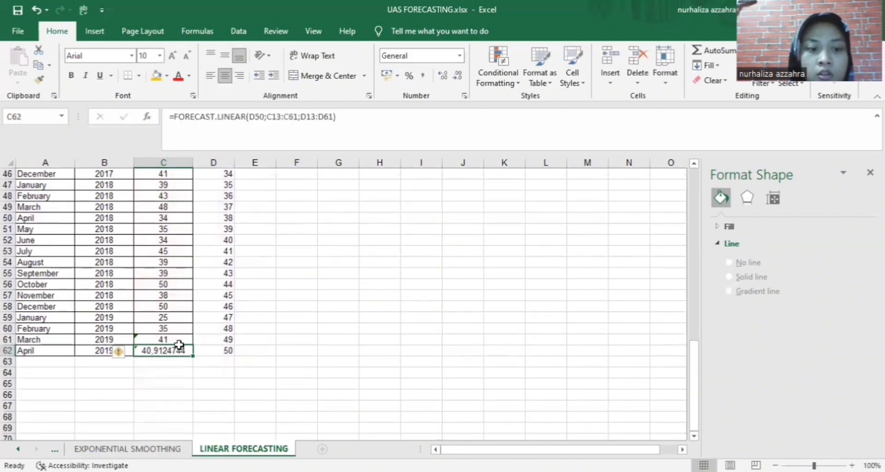
{"action": "left_click", "coordinate": [456, 76]}
{"action": "left_click", "coordinate": [457, 76]}
{"action": "left_click", "coordinate": [457, 76]}
{"action": "left_click", "coordinate": [457, 76]}
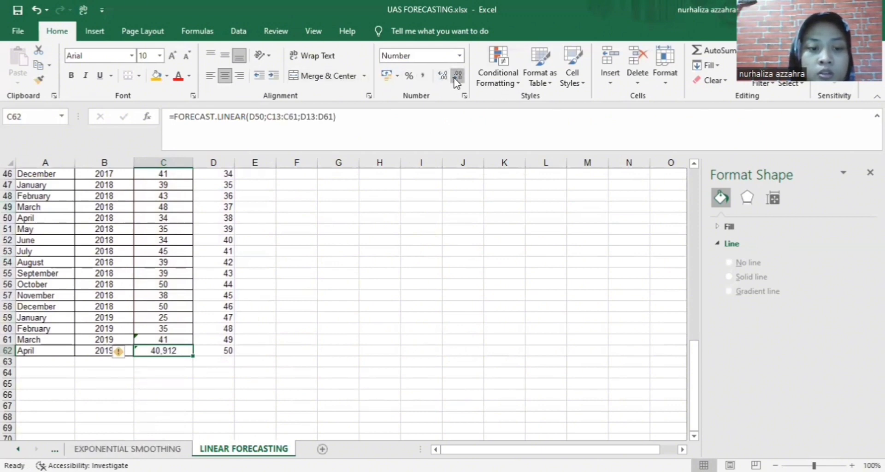
{"action": "left_click", "coordinate": [457, 76]}
{"action": "left_click", "coordinate": [456, 76]}
{"action": "left_click", "coordinate": [457, 76]}
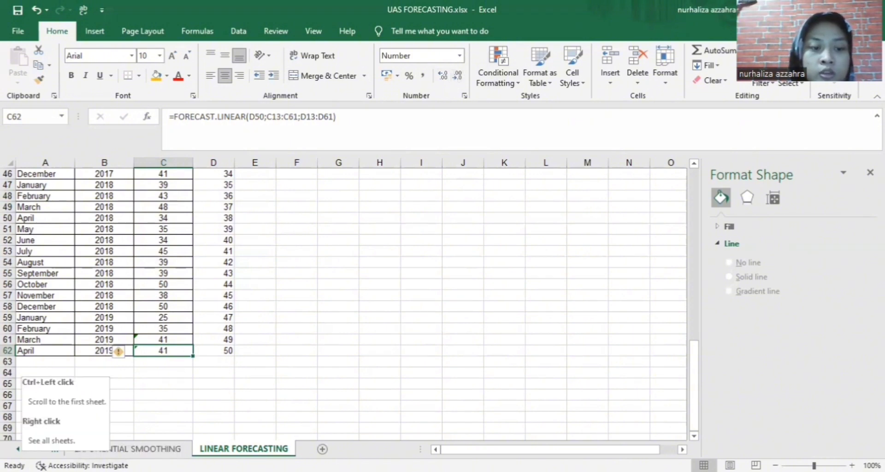
Scroll the sheet tab strip left toward the first sheets
{"action": "left_click", "coordinate": [18, 449]}
{"action": "left_click", "coordinate": [18, 449]}
{"action": "left_click", "coordinate": [18, 449]}
{"action": "left_click", "coordinate": [18, 449]}
{"action": "left_click", "coordinate": [18, 449]}
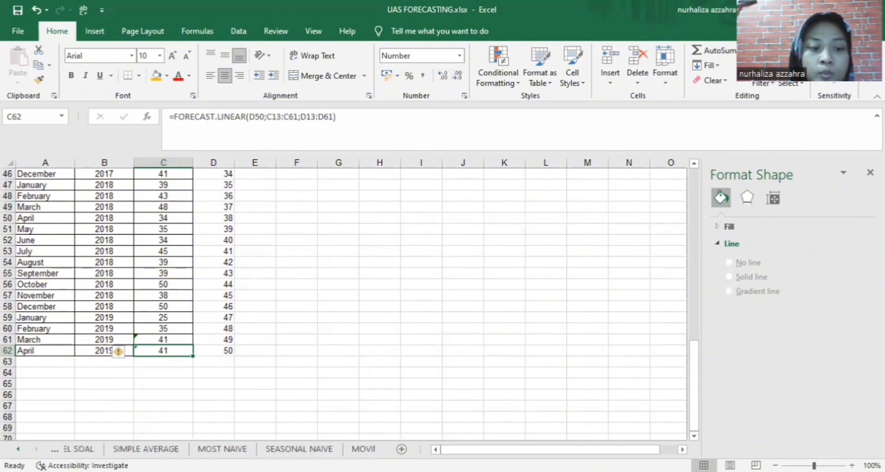
{"action": "left_click", "coordinate": [18, 449]}
On the TABEL SOAL sheet, enter 41 as the Lienar Forecasting value in B8 and C8
{"action": "left_click", "coordinate": [90, 448]}
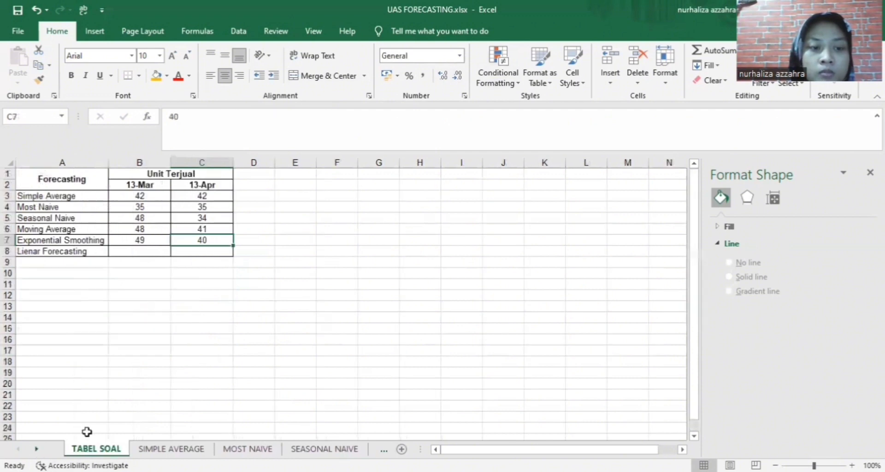
{"action": "left_click", "coordinate": [140, 252]}
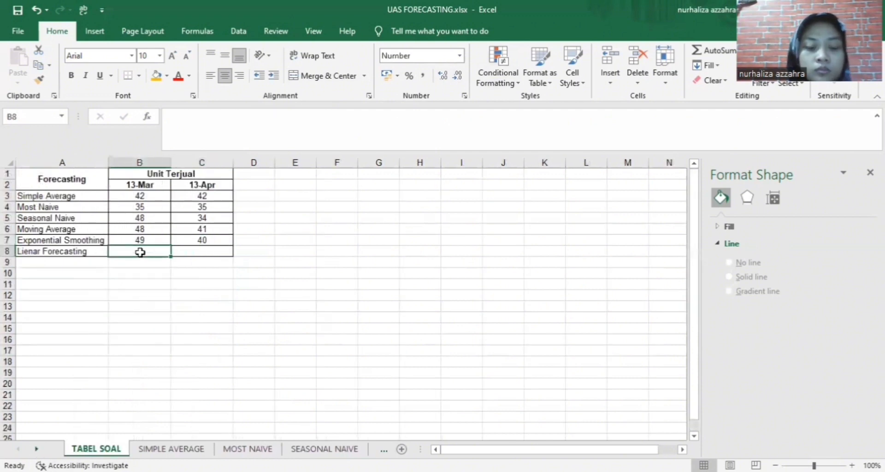
{"action": "type", "text": "41"}
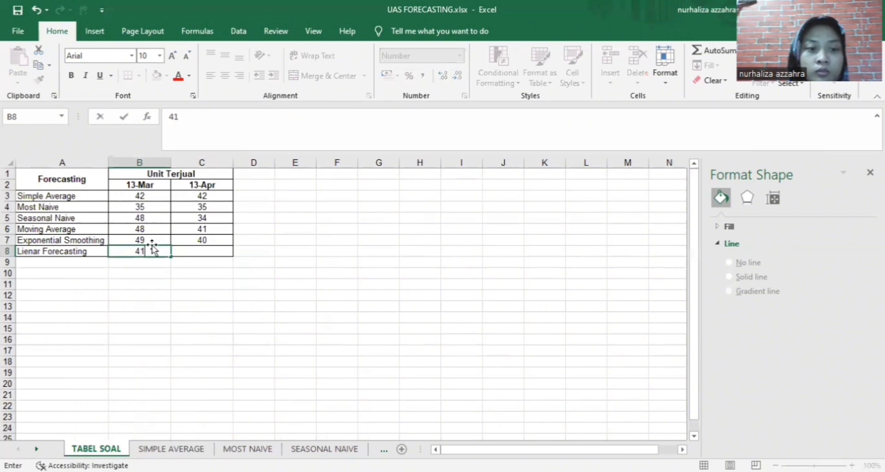
{"action": "left_click", "coordinate": [203, 253]}
{"action": "type", "text": "41"}
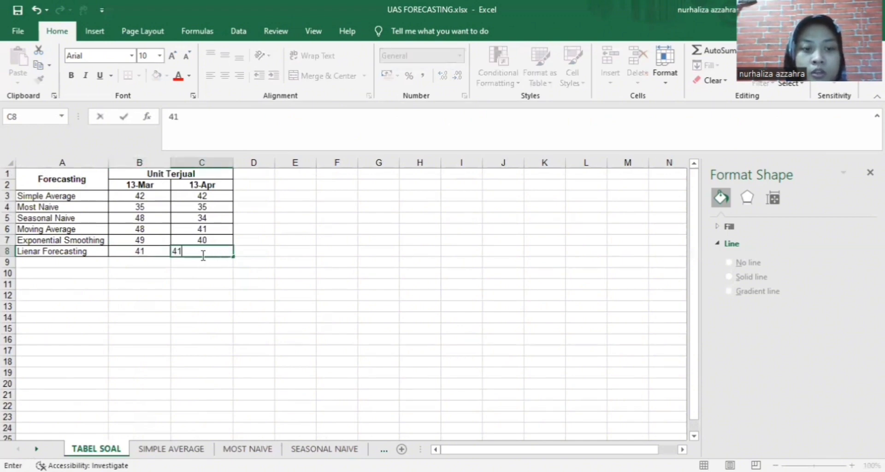
{"action": "left_click", "coordinate": [293, 389]}
Center-align the 41 in cell C8
{"action": "left_click", "coordinate": [202, 253]}
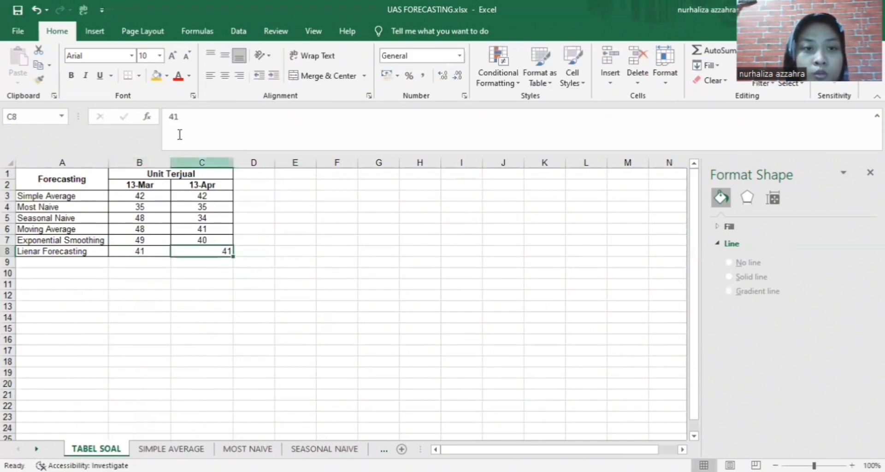
{"action": "left_click", "coordinate": [226, 76]}
{"action": "left_click", "coordinate": [264, 277]}
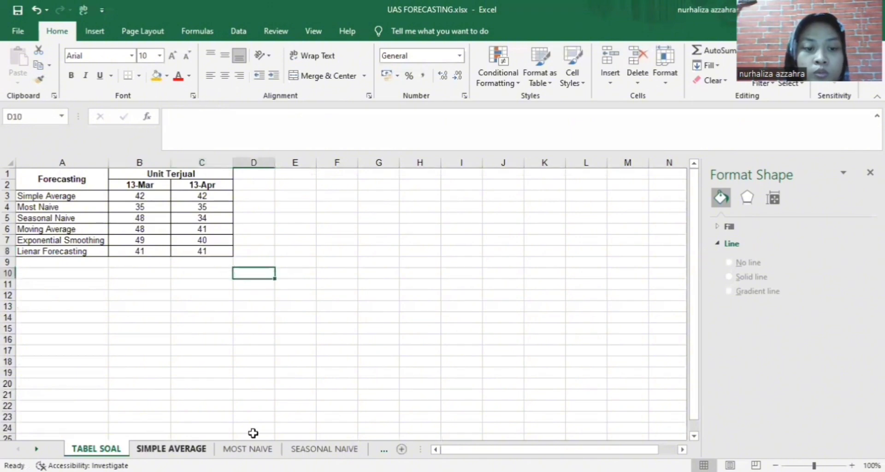
{"action": "left_click", "coordinate": [384, 450]}
On the LINEAR FORECASTING sheet, select the March and April 2019 rows A61:C62
{"action": "left_click", "coordinate": [345, 449]}
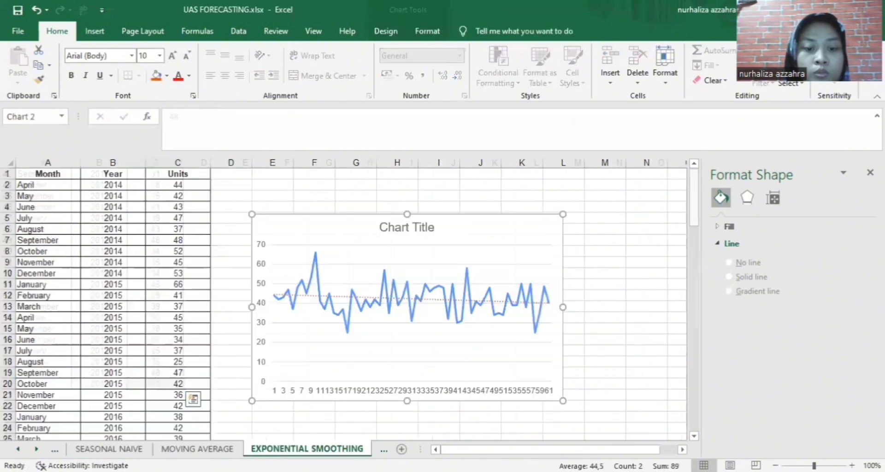
{"action": "left_click", "coordinate": [384, 450]}
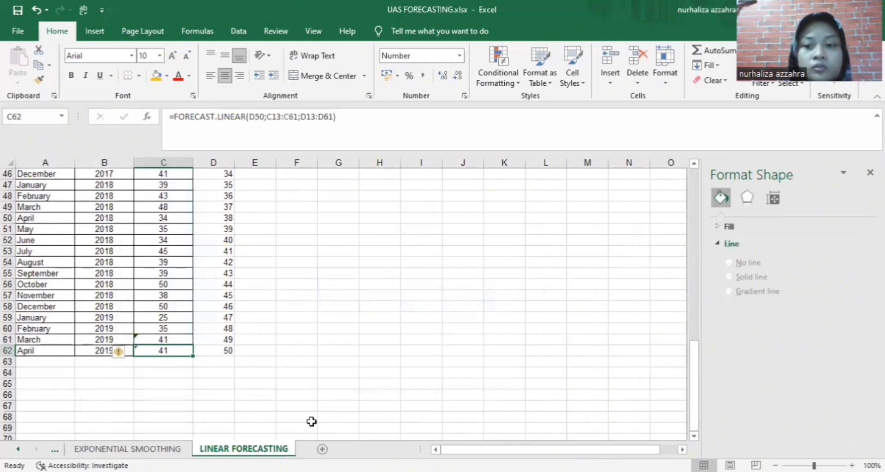
{"action": "scroll", "coordinate": [311, 421], "scroll_direction": "up", "scroll_amount": 12}
{"action": "scroll", "coordinate": [282, 374], "scroll_direction": "down", "scroll_amount": 1}
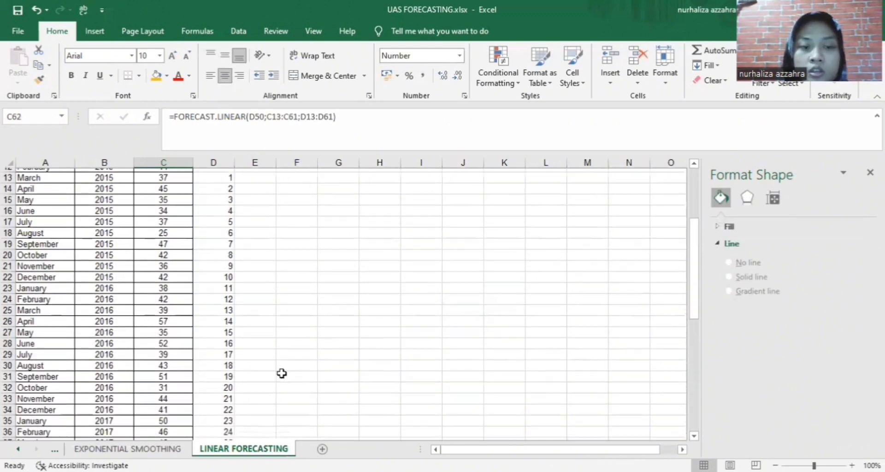
{"action": "scroll", "coordinate": [281, 373], "scroll_direction": "down", "scroll_amount": 2}
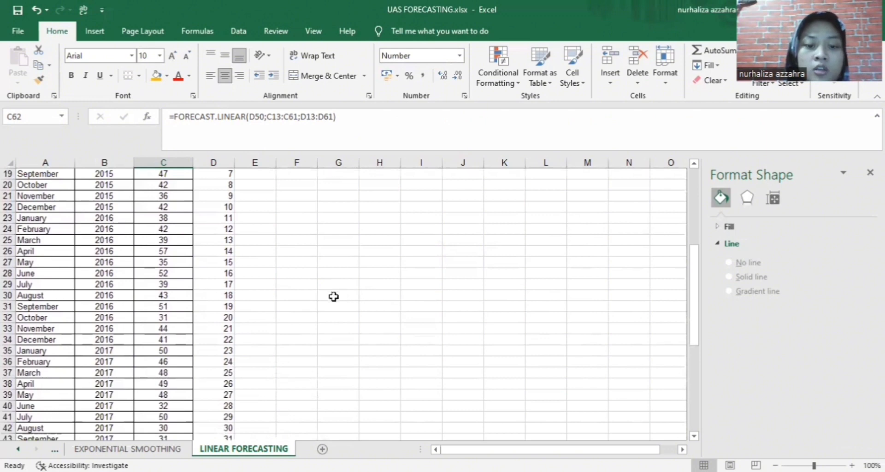
{"action": "scroll", "coordinate": [318, 312], "scroll_direction": "down", "scroll_amount": 3}
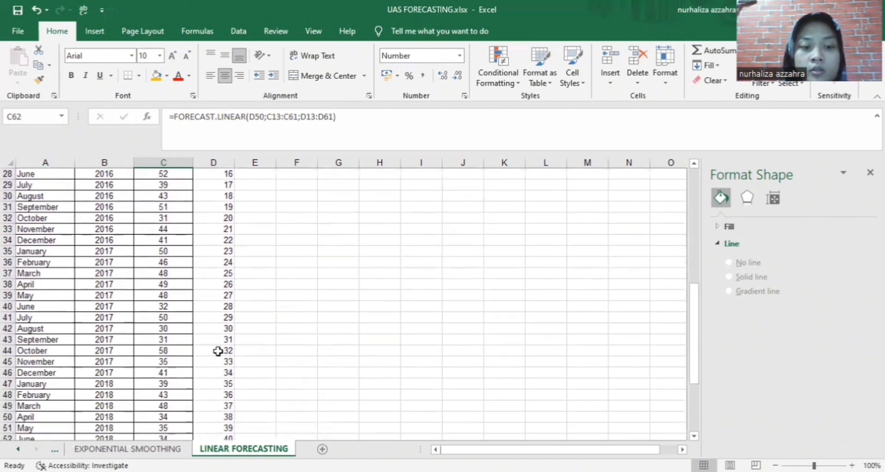
{"action": "scroll", "coordinate": [258, 336], "scroll_direction": "down", "scroll_amount": 1}
{"action": "scroll", "coordinate": [317, 324], "scroll_direction": "down", "scroll_amount": 3}
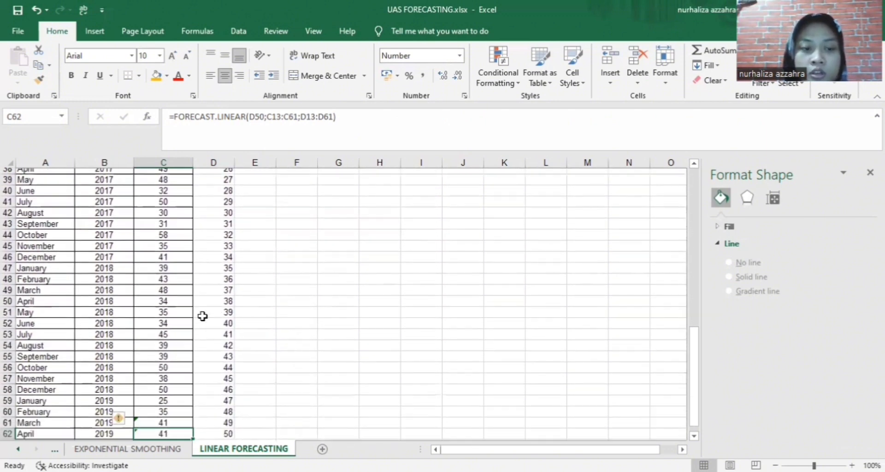
{"action": "scroll", "coordinate": [203, 317], "scroll_direction": "down", "scroll_amount": 3}
{"action": "left_click_drag", "start_coordinate": [31, 339], "coordinate": [148, 349]}
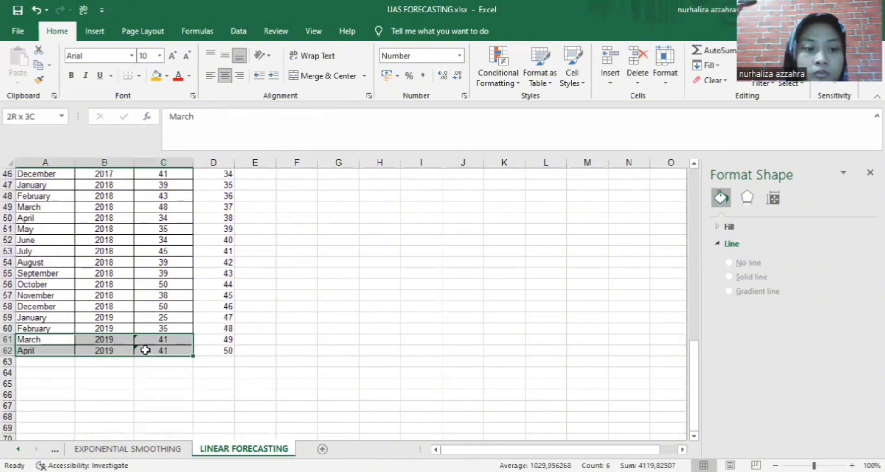
Give A61:C62 an orange fill and deselect to check the highlight
{"action": "left_click", "coordinate": [157, 76]}
{"action": "left_click", "coordinate": [432, 407]}
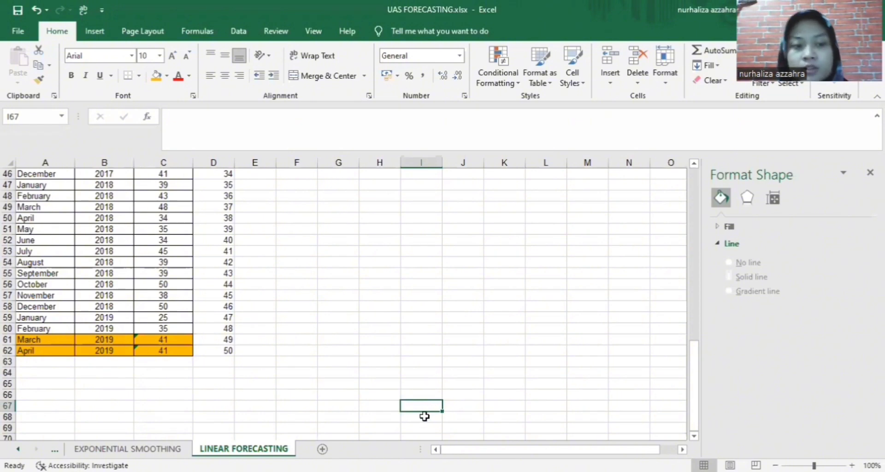
{"action": "scroll", "coordinate": [366, 298], "scroll_direction": "up", "scroll_amount": 5}
{"action": "scroll", "coordinate": [366, 299], "scroll_direction": "down", "scroll_amount": 6}
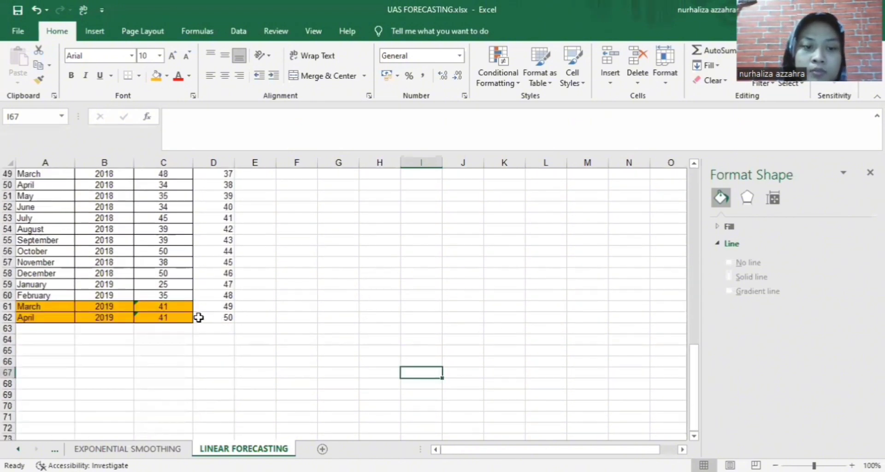
{"action": "scroll", "coordinate": [167, 293], "scroll_direction": "up", "scroll_amount": 16}
Select the whole Units column C
{"action": "left_click", "coordinate": [192, 174]}
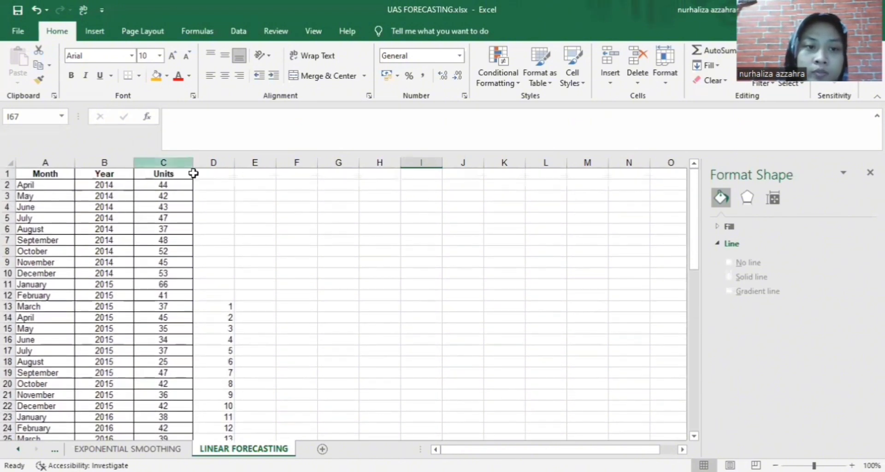
{"action": "left_click", "coordinate": [182, 162]}
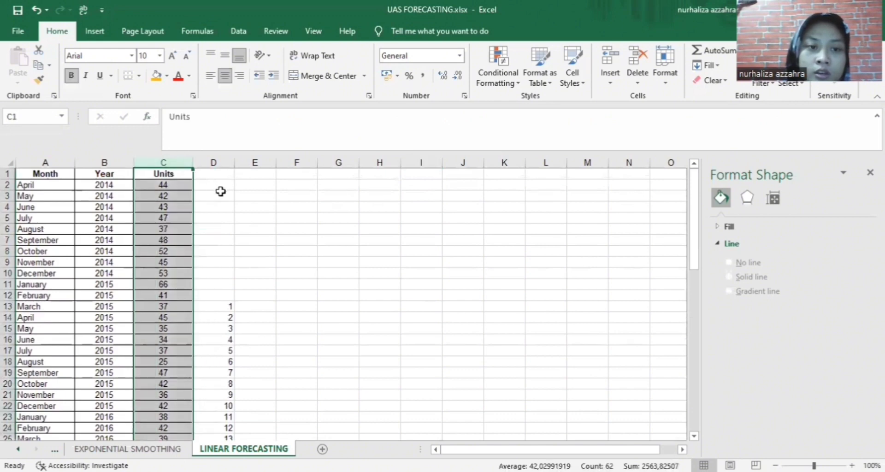
{"action": "scroll", "coordinate": [324, 245], "scroll_direction": "down", "scroll_amount": 4}
{"action": "scroll", "coordinate": [325, 245], "scroll_direction": "down", "scroll_amount": 5}
{"action": "scroll", "coordinate": [322, 244], "scroll_direction": "up", "scroll_amount": 9}
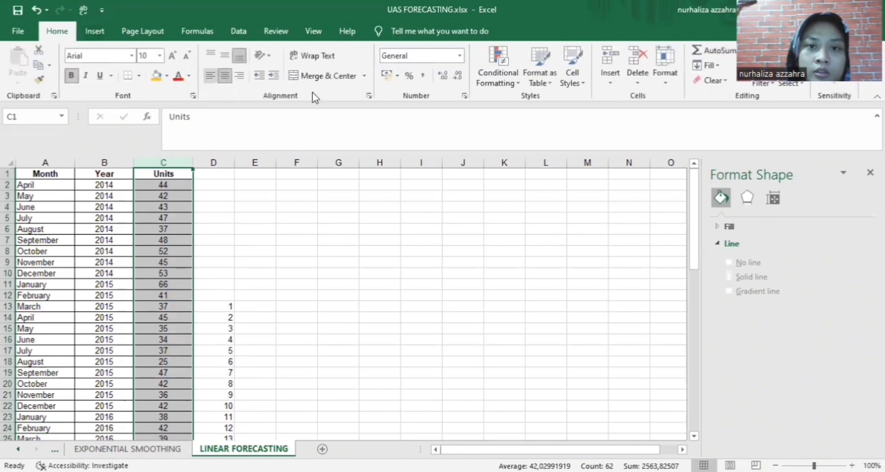
Insert a 2-D line chart of Units and move it right of the data
{"action": "left_click", "coordinate": [95, 31]}
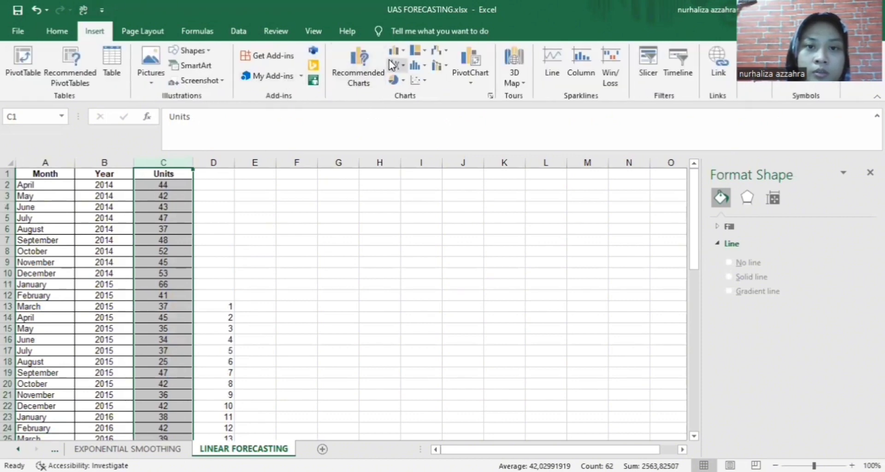
{"action": "left_click", "coordinate": [398, 68]}
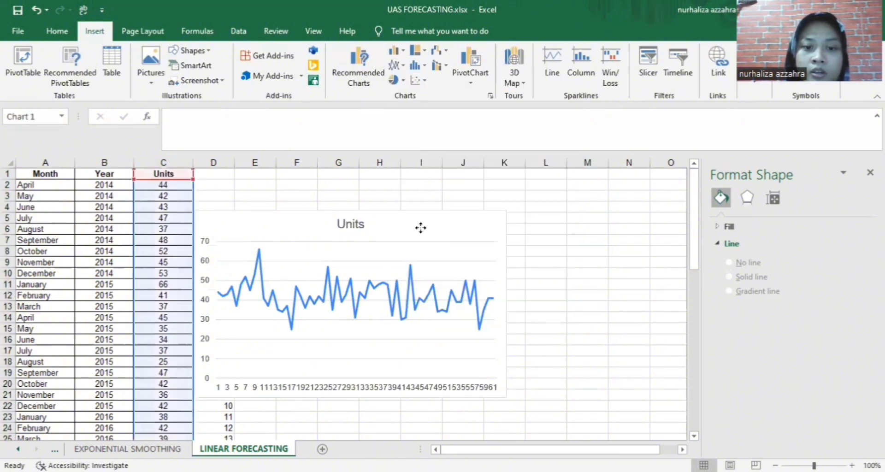
{"action": "left_click_drag", "start_coordinate": [421, 227], "coordinate": [504, 250]}
{"action": "scroll", "coordinate": [646, 298], "scroll_direction": "down", "scroll_amount": 2}
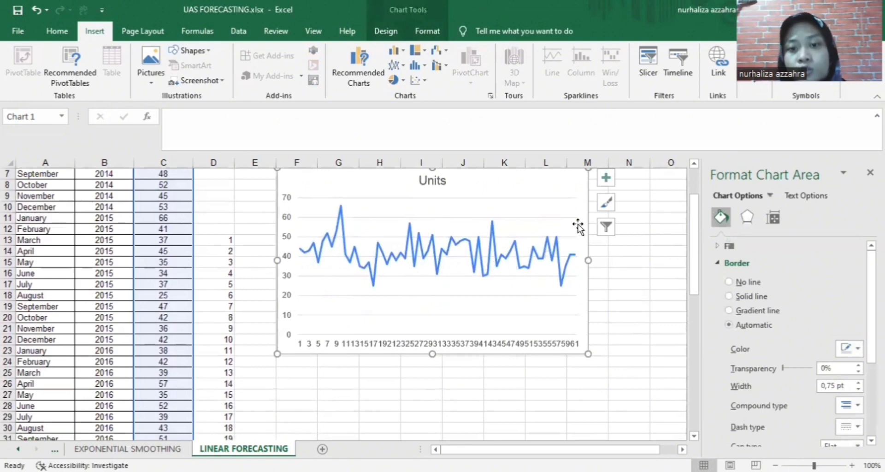
{"action": "scroll", "coordinate": [538, 259], "scroll_direction": "up", "scroll_amount": 1}
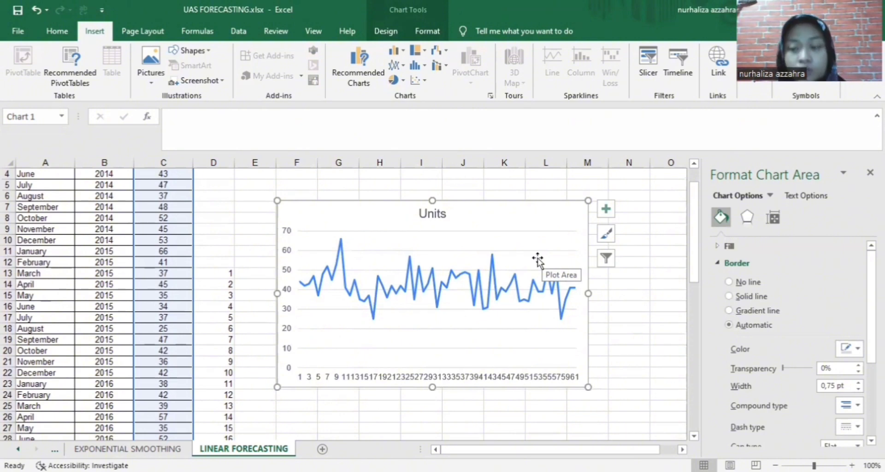
Add a linear trendline to the Units chart
{"action": "left_click", "coordinate": [606, 209]}
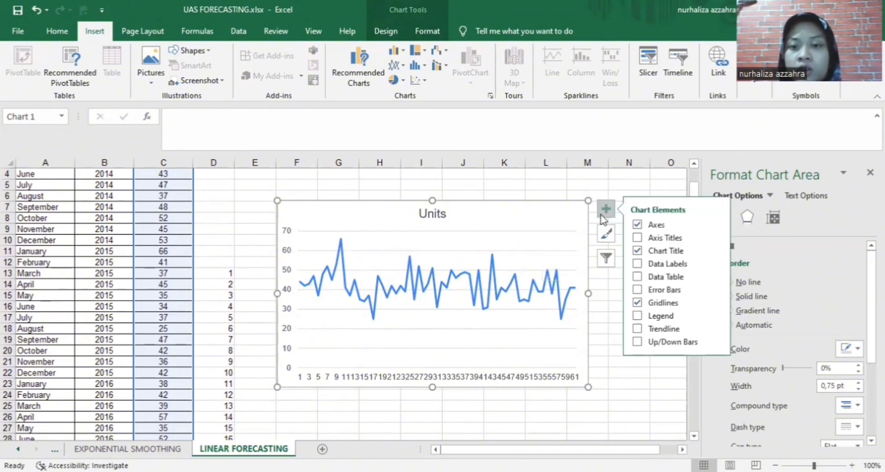
{"action": "left_click", "coordinate": [637, 329]}
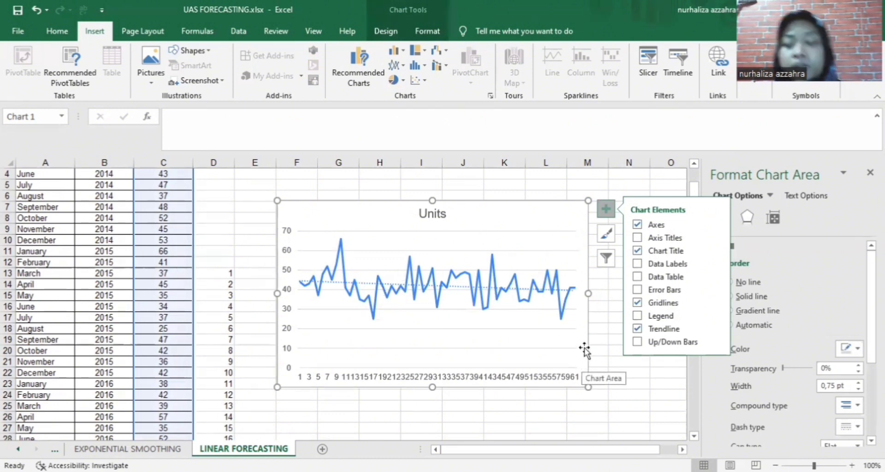
{"action": "left_click", "coordinate": [461, 286]}
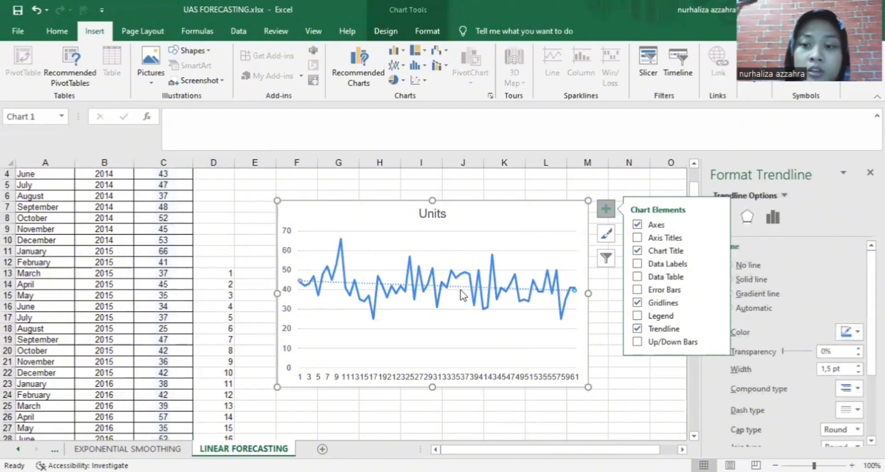
{"action": "left_click", "coordinate": [601, 306]}
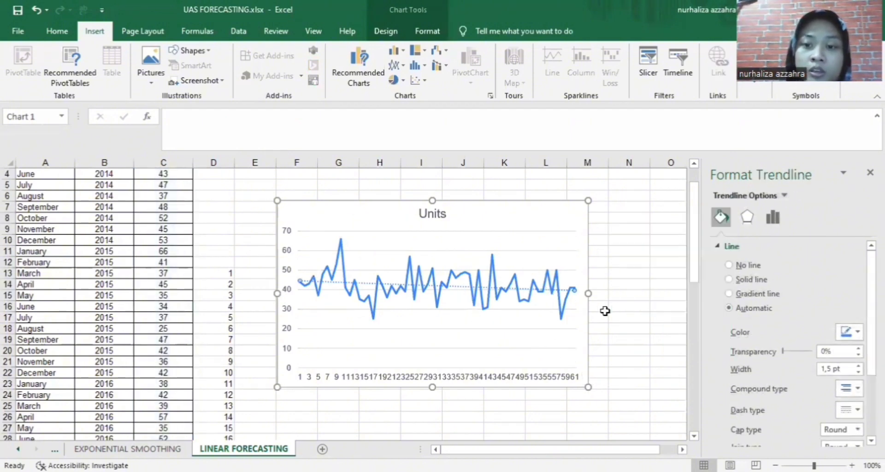
Make the trendline a solid red line, then view the EXPONENTIAL SMOOTHING sheet
{"action": "left_click", "coordinate": [456, 288]}
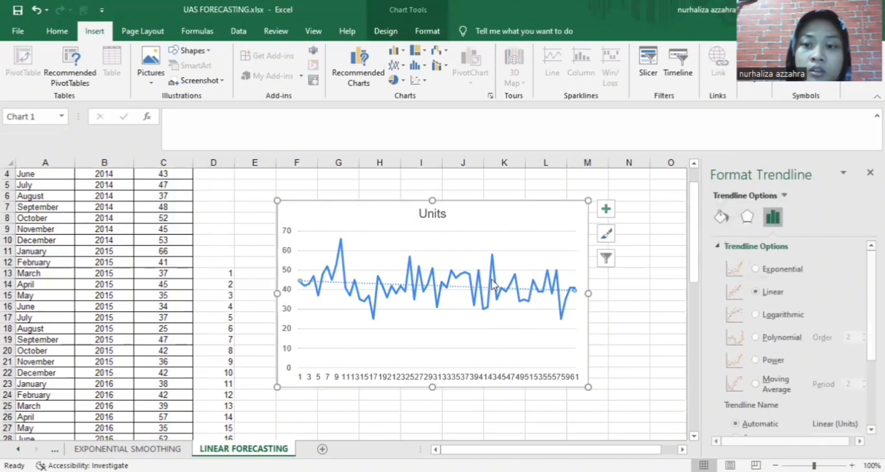
{"action": "left_click", "coordinate": [722, 221]}
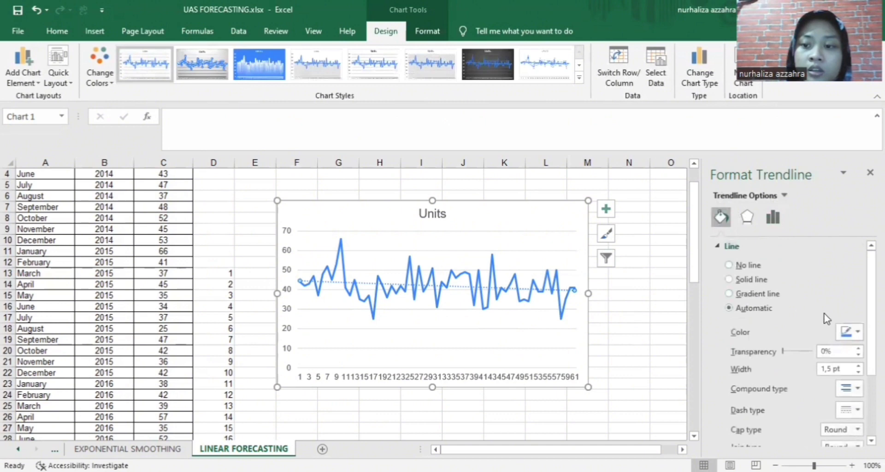
{"action": "left_click", "coordinate": [857, 336]}
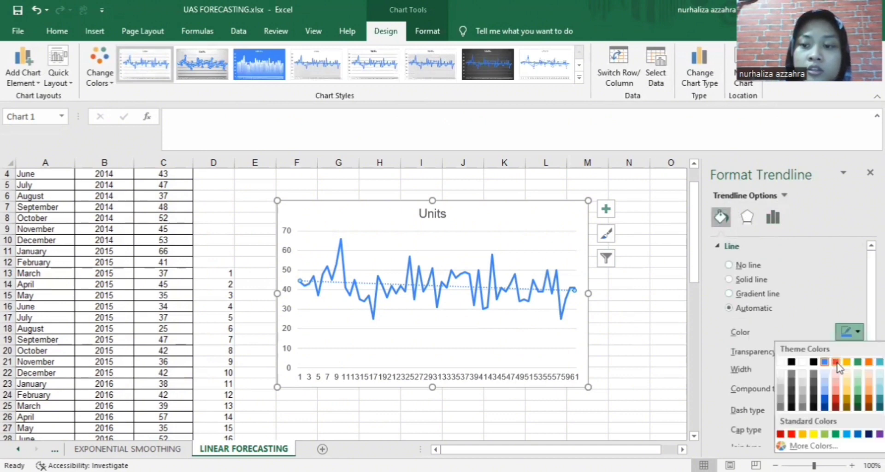
{"action": "left_click", "coordinate": [836, 363]}
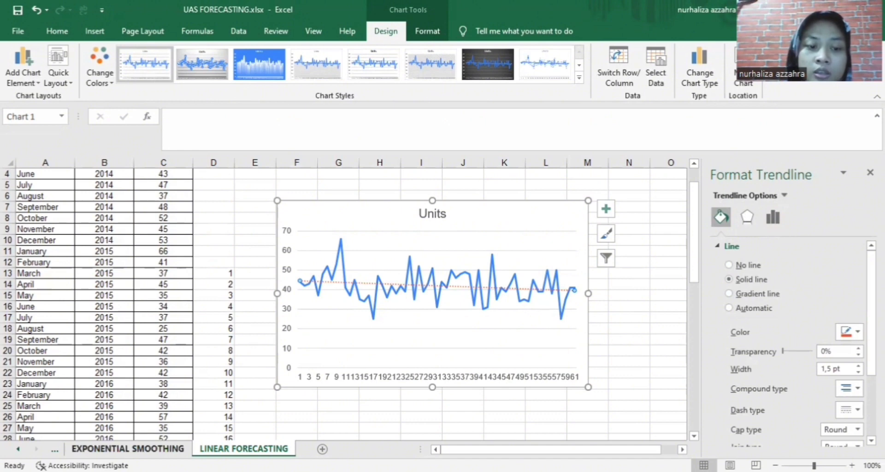
{"action": "left_click", "coordinate": [128, 449]}
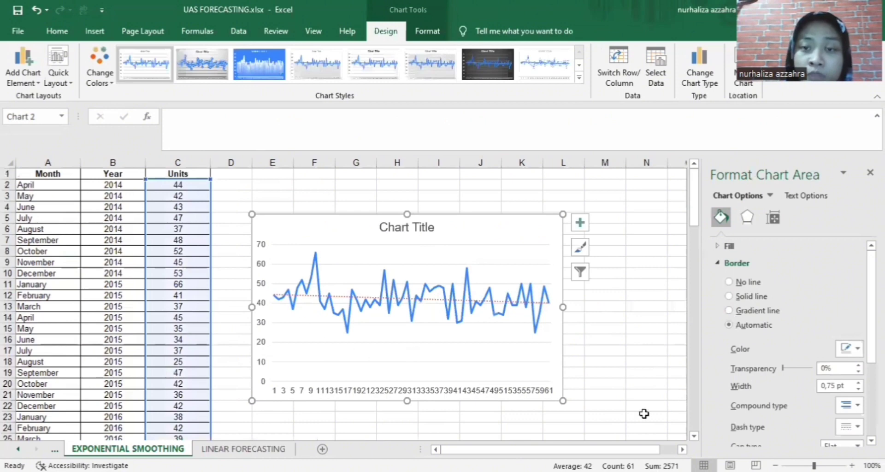
Review the SIMPLE AVERAGE sheet's forecasts, then go to the File backstage page
{"action": "left_click", "coordinate": [258, 449]}
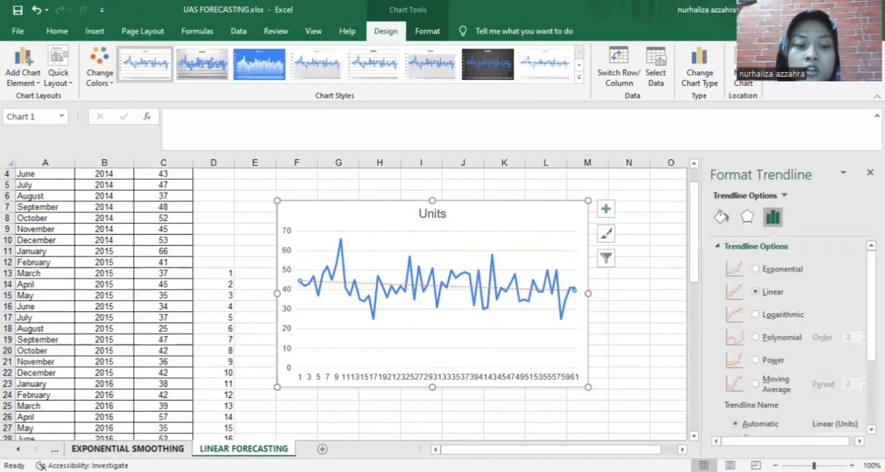
{"action": "left_click", "coordinate": [18, 450]}
{"action": "left_click", "coordinate": [18, 449]}
{"action": "left_click", "coordinate": [18, 449]}
{"action": "left_click", "coordinate": [18, 449]}
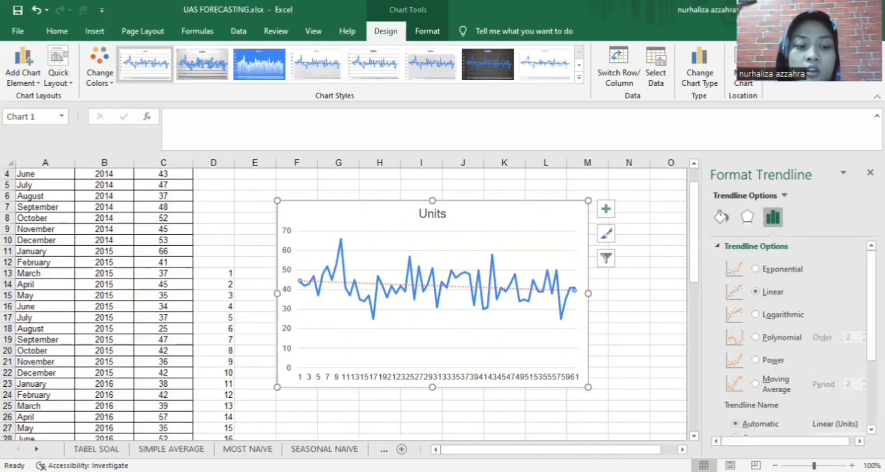
{"action": "left_click", "coordinate": [159, 449]}
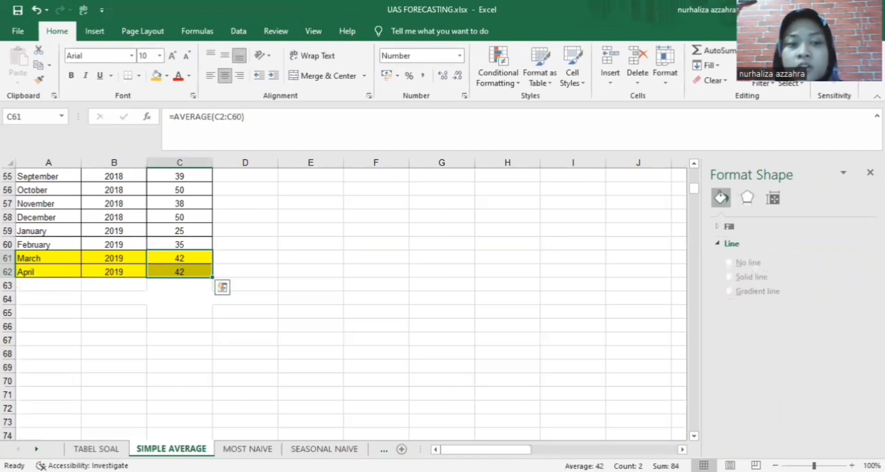
{"action": "scroll", "coordinate": [342, 435], "scroll_direction": "up", "scroll_amount": 1}
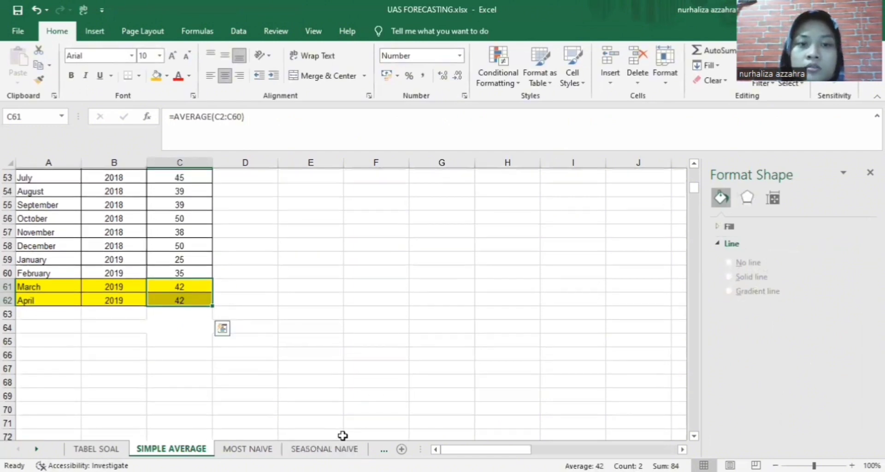
{"action": "scroll", "coordinate": [290, 348], "scroll_direction": "up", "scroll_amount": 4}
{"action": "left_click", "coordinate": [18, 32]}
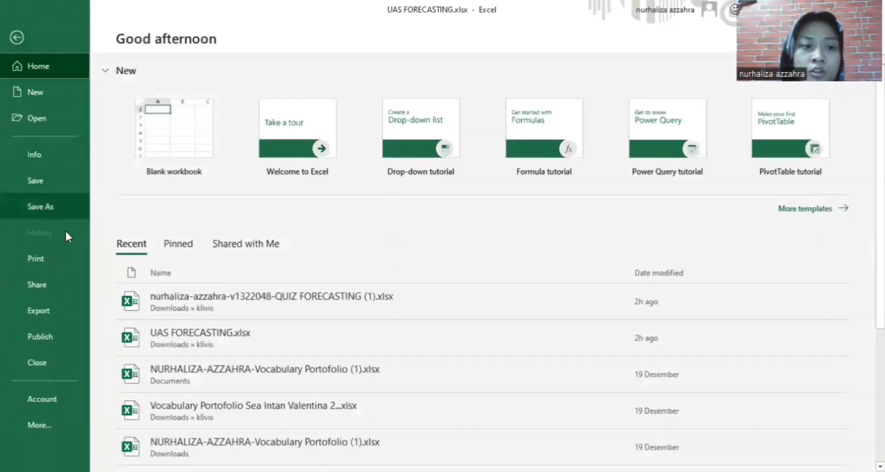
Save As to Downloads, adding the author's name as a prefix to UAS FORECASTING
{"action": "left_click", "coordinate": [60, 212]}
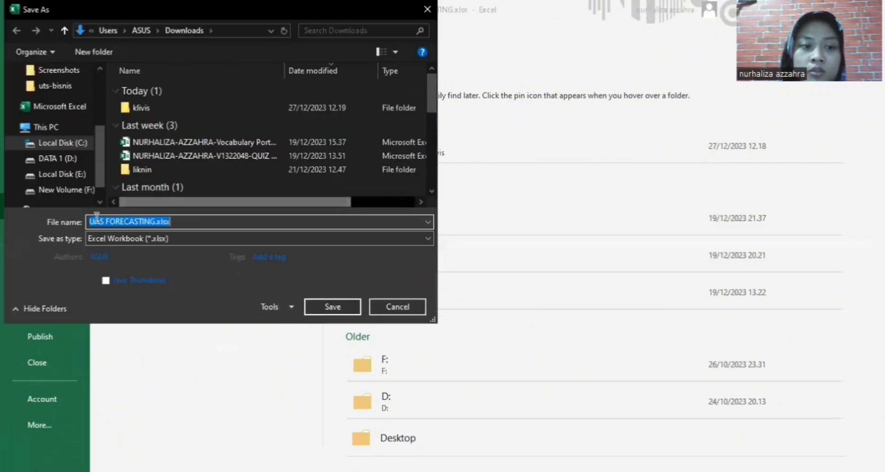
{"action": "left_click", "coordinate": [91, 221]}
{"action": "double_click", "coordinate": [92, 222]}
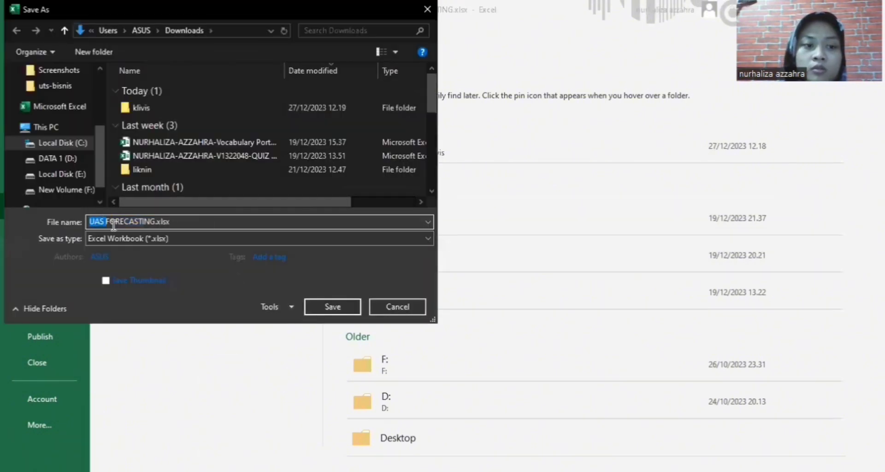
{"action": "left_click", "coordinate": [205, 225]}
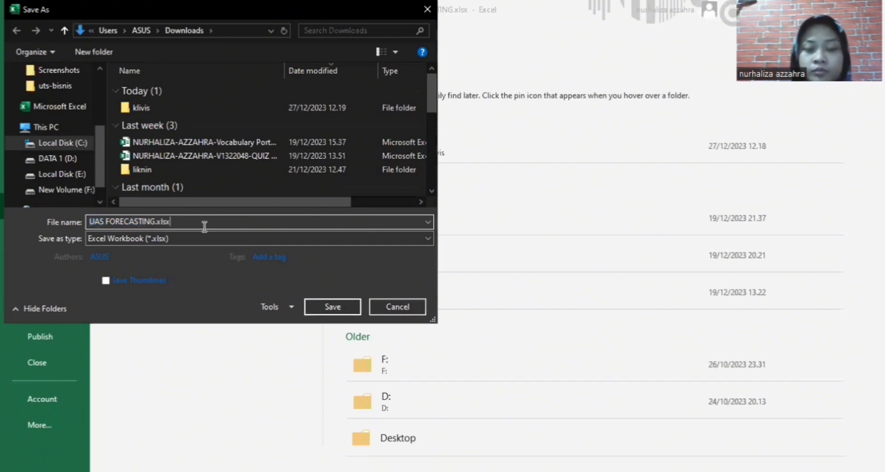
{"action": "key", "text": "Left"}
{"action": "key", "text": "Left"}
{"action": "key", "text": "Left"}
{"action": "key", "text": "Left"}
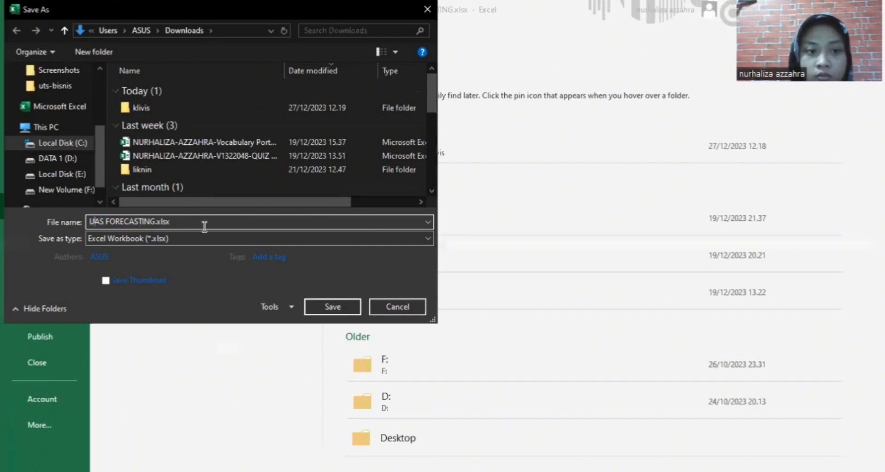
{"action": "type", "text": "-"}
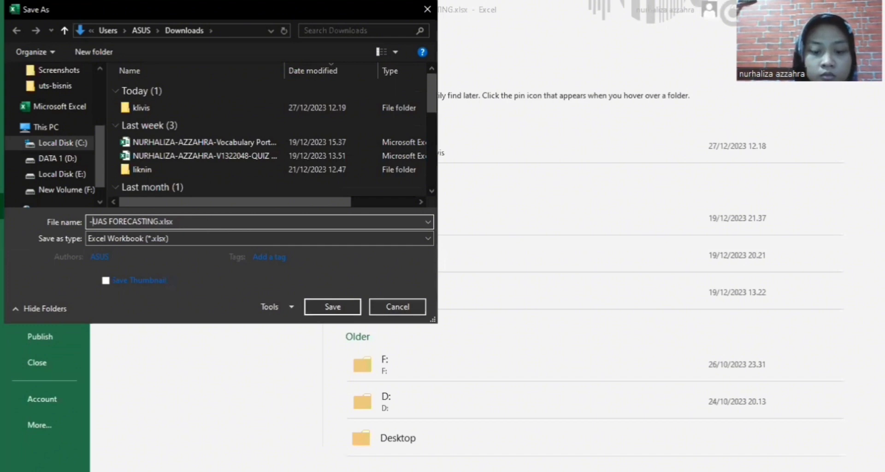
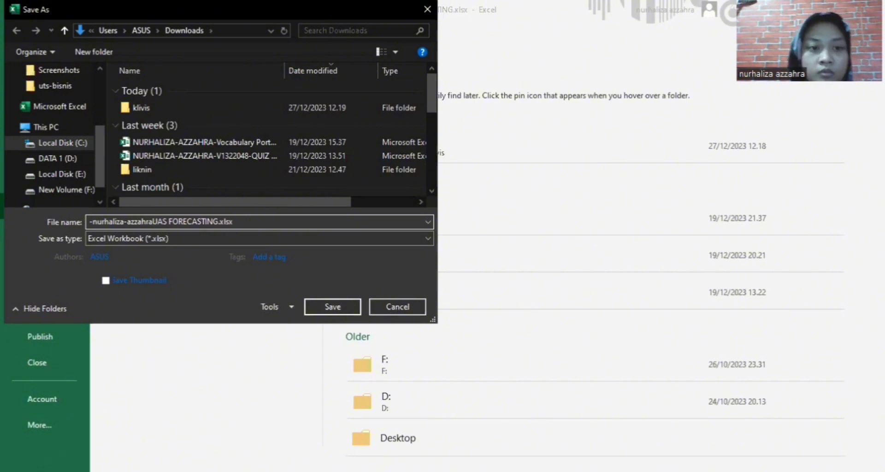
{"action": "type", "text": "-"}
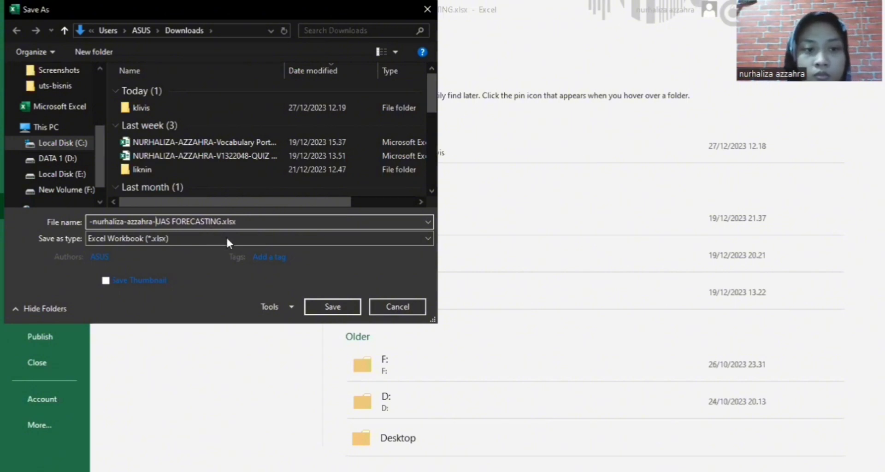
Save the renamed copy as an Excel Workbook in Downloads
{"action": "left_click", "coordinate": [317, 308]}
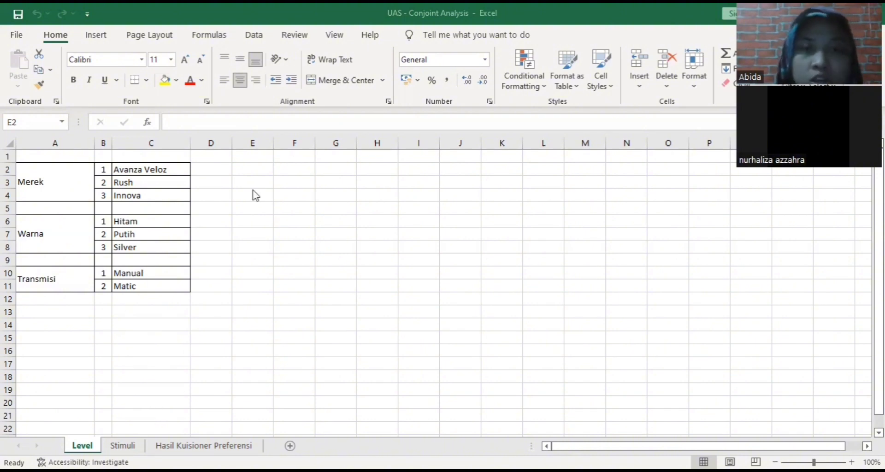
Browse the Stimuli, Level and Hasil Kuisioner Preferensi sheets, ending on the respondent ratings
{"action": "left_click", "coordinate": [129, 449]}
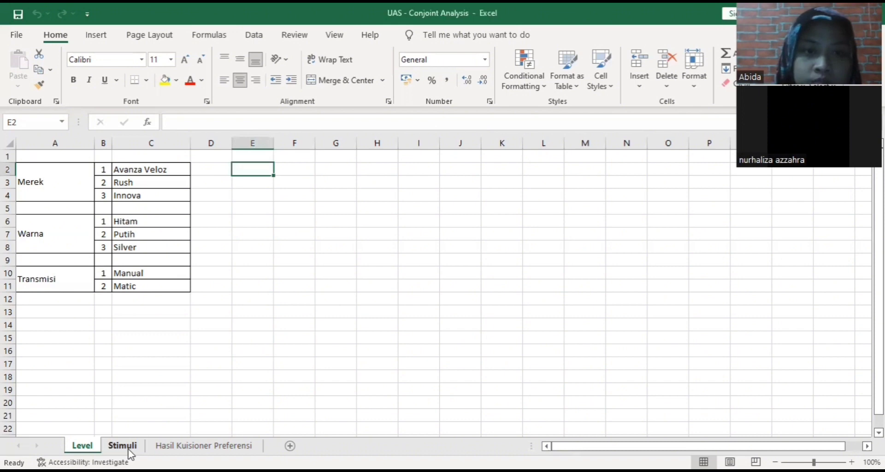
{"action": "left_click", "coordinate": [129, 449]}
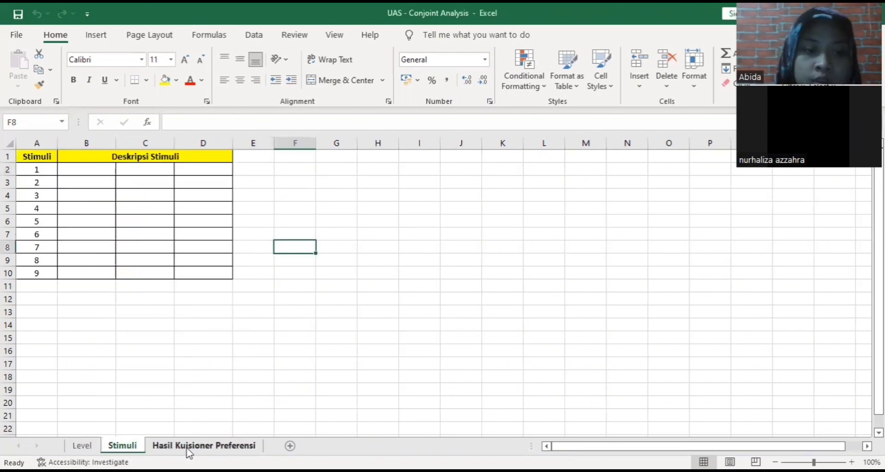
{"action": "left_click", "coordinate": [190, 447]}
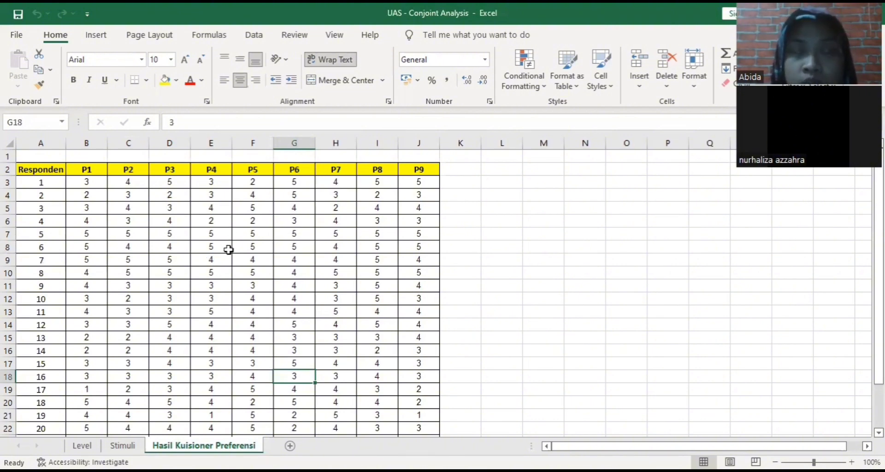
{"action": "left_click", "coordinate": [81, 445]}
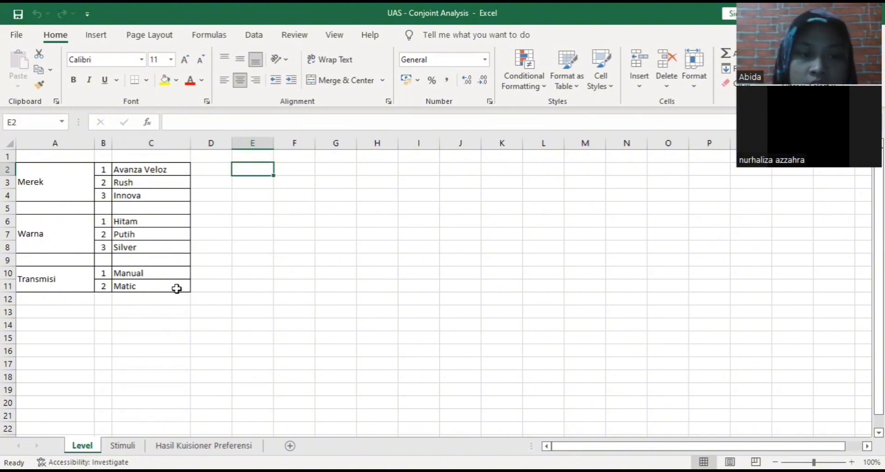
{"action": "left_click", "coordinate": [205, 449]}
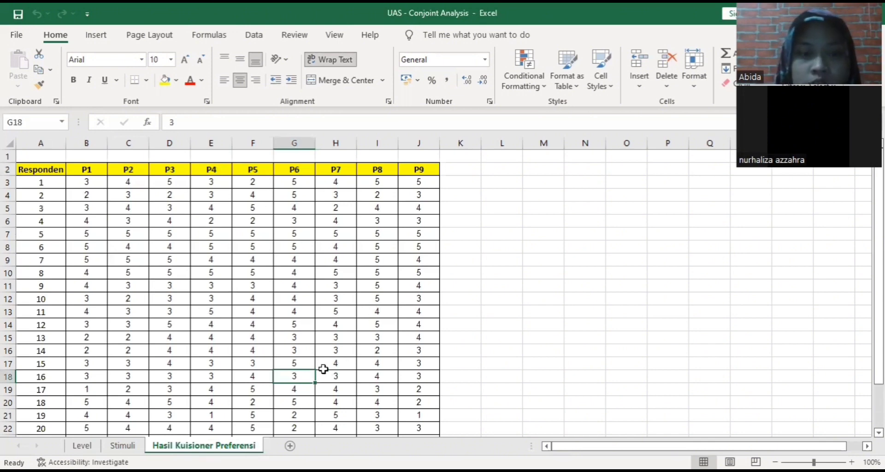
{"action": "scroll", "coordinate": [326, 302], "scroll_direction": "down", "scroll_amount": 2}
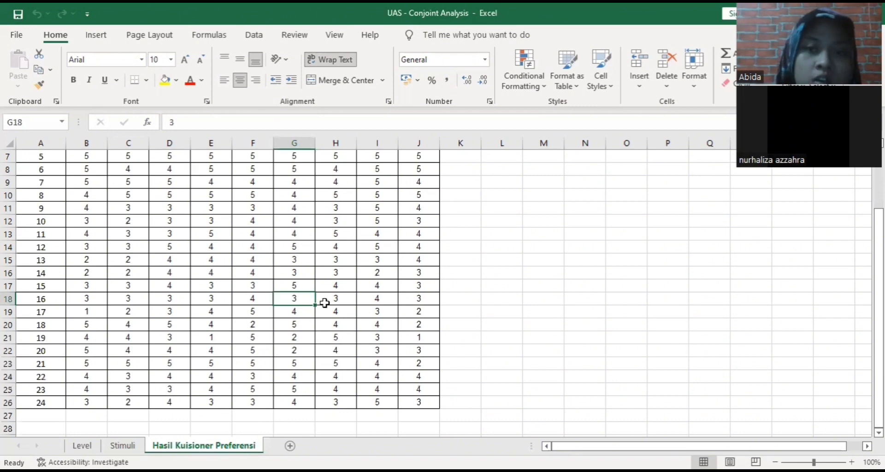
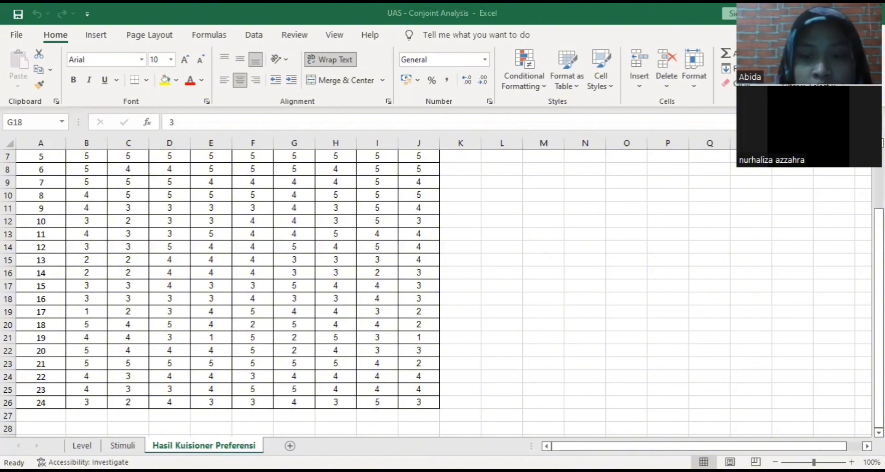
Switch to the Level sheet and select the merged Transmisi cell A10
{"action": "left_click", "coordinate": [82, 445]}
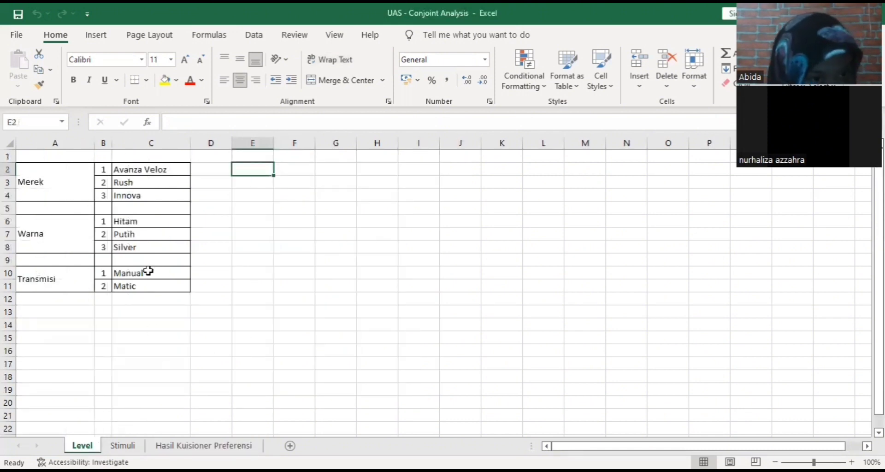
{"action": "left_click", "coordinate": [62, 281]}
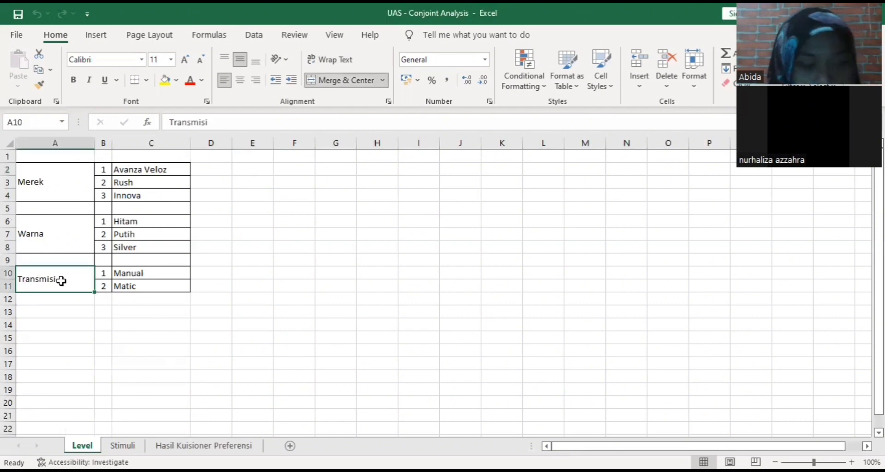
Copy the Transmisi label in A10 and switch to another window
{"action": "key", "text": "ctrl+c"}
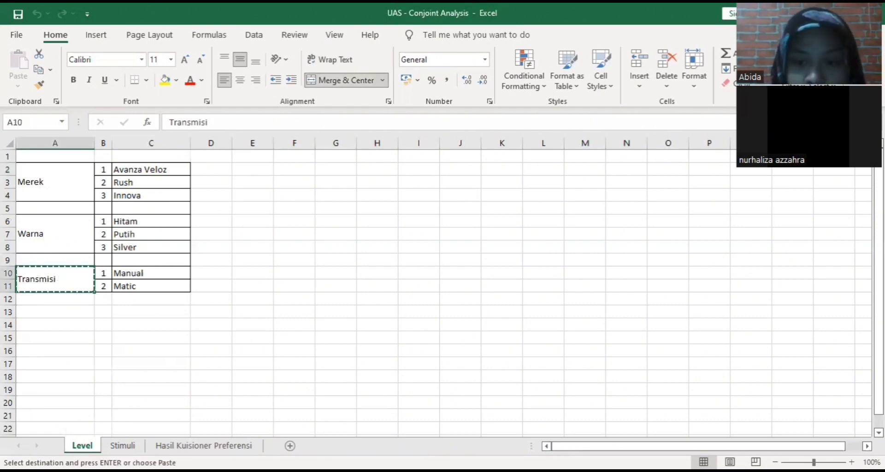
{"action": "key", "text": "alt+Tab"}
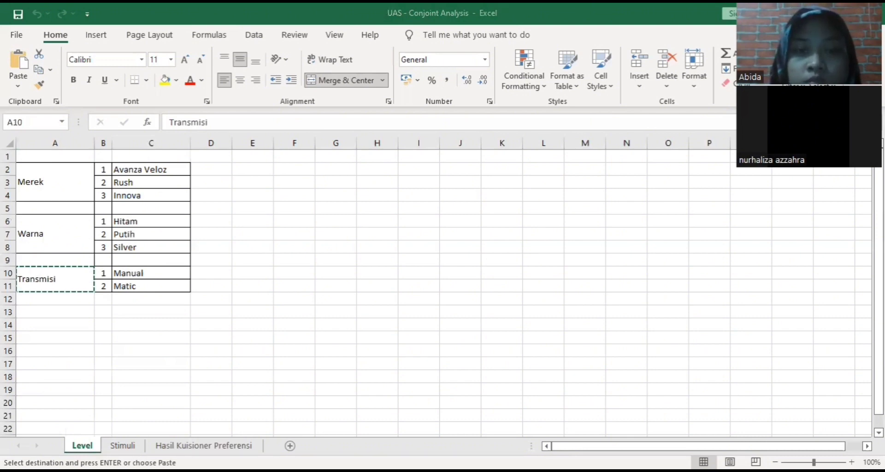
{"action": "key", "text": "ctrl+p"}
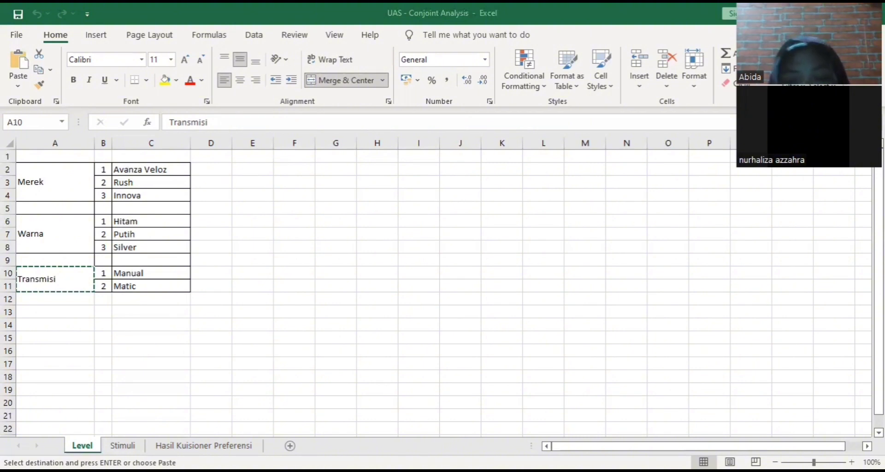
Copy cells C2:C4 (Avanza Veloz, Rush, Innova) from the Level sheet
{"action": "left_click", "coordinate": [145, 170]}
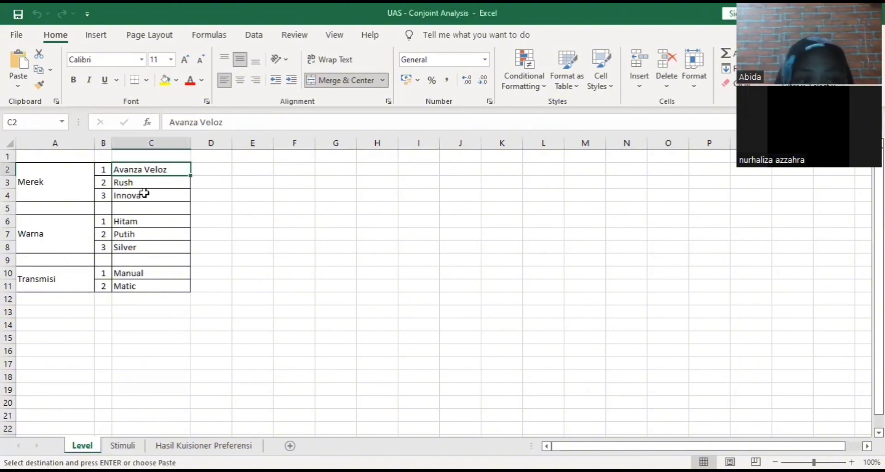
{"action": "left_click_drag", "start_coordinate": [145, 201], "coordinate": [147, 203]}
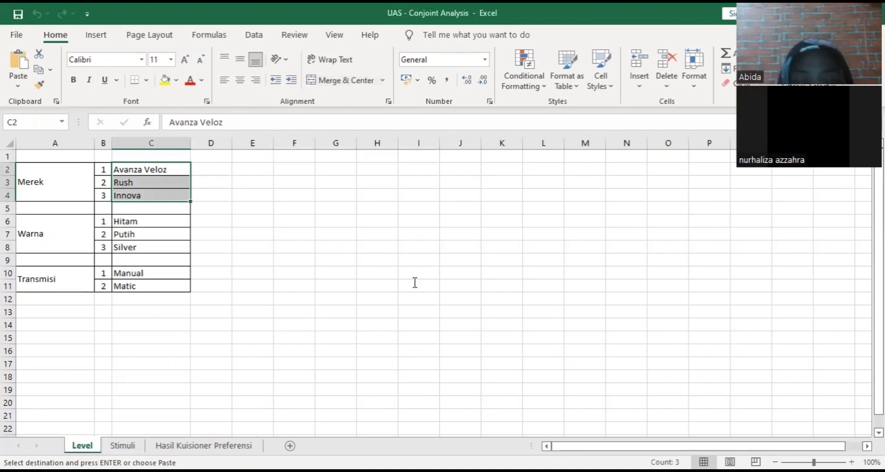
{"action": "key", "text": "ctrl+c"}
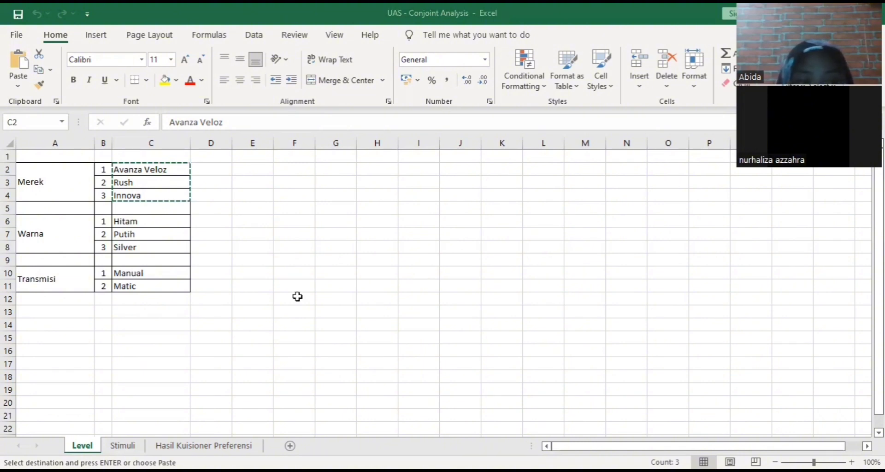
{"action": "key", "text": "alt+Tab"}
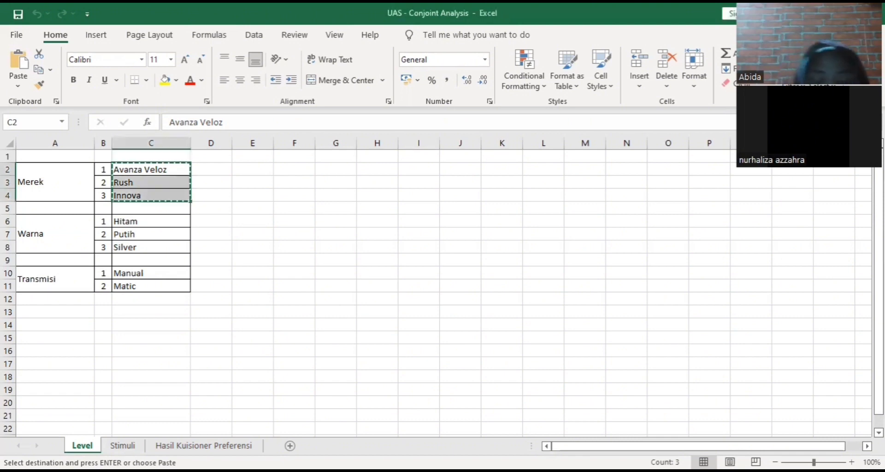
{"action": "key", "text": "alt+Tab"}
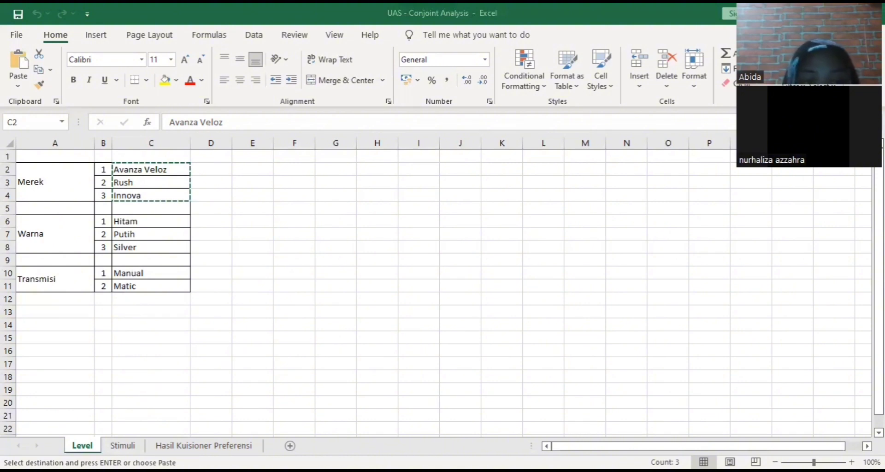
Copy C10:C11 (Manual, Matic) and switch to the other program
{"action": "left_click_drag", "start_coordinate": [153, 273], "coordinate": [156, 287]}
{"action": "key", "text": "ctrl+c"}
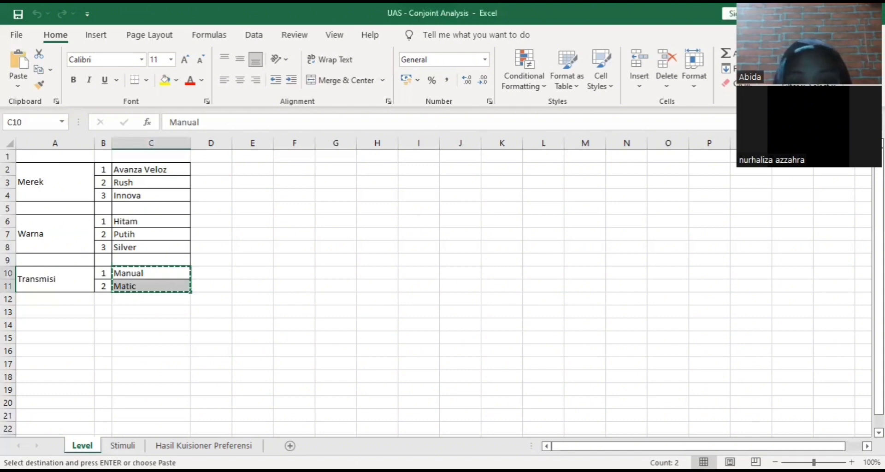
{"action": "key", "text": "alt+Tab"}
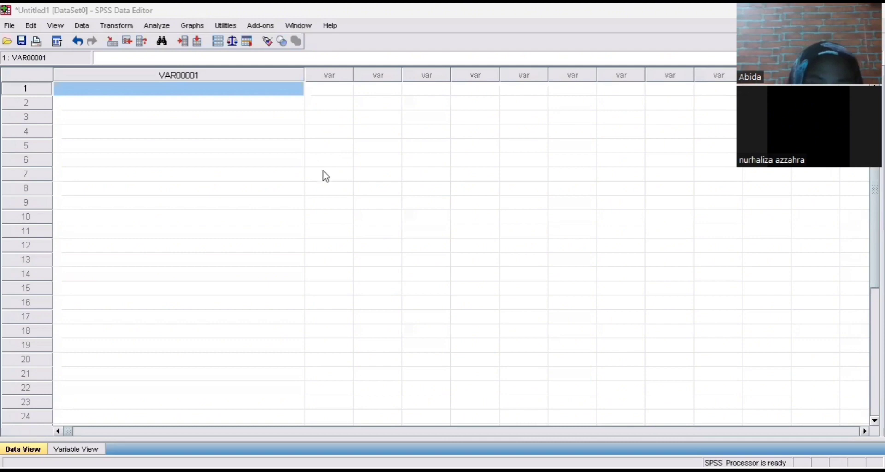
Open Data > Orthogonal Design > Generate with MEREK, WARNA, TRANSMISI, then its output file settings
{"action": "left_click", "coordinate": [32, 25]}
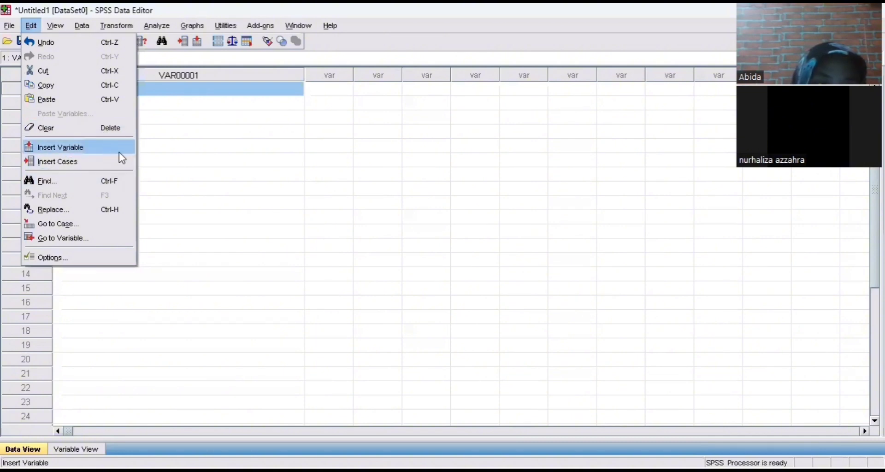
{"action": "left_click", "coordinate": [90, 30]}
{"action": "left_click", "coordinate": [90, 31]}
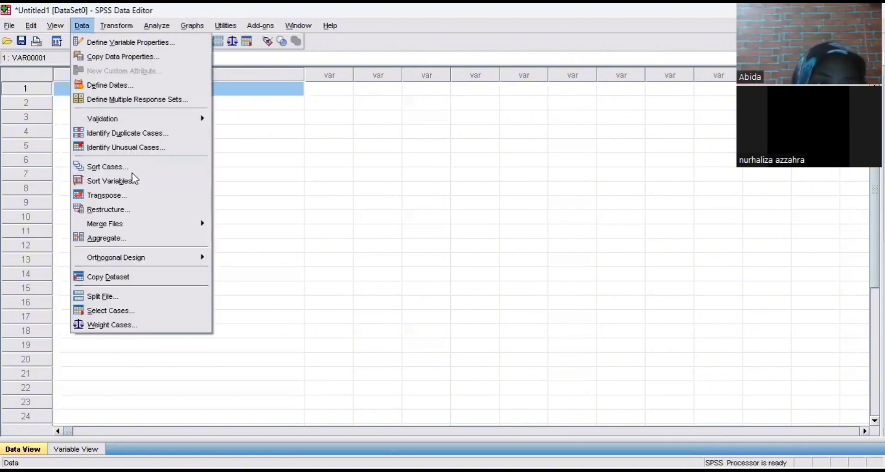
{"action": "mouse_move", "coordinate": [180, 223]}
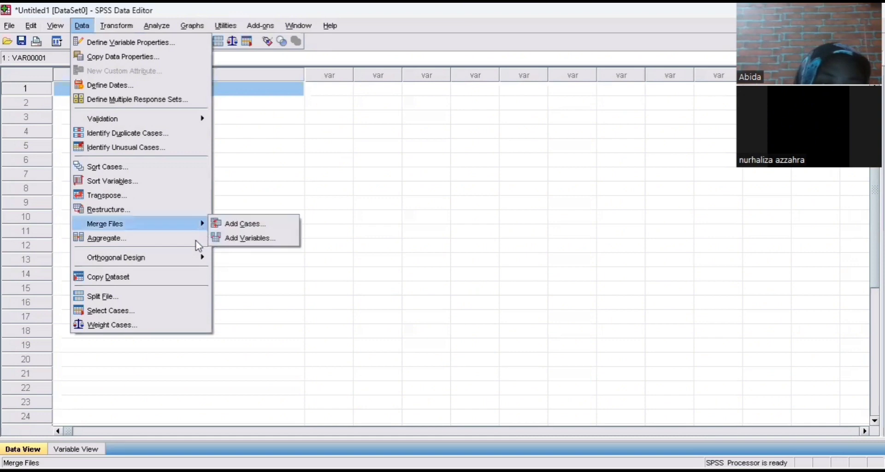
{"action": "mouse_move", "coordinate": [203, 257]}
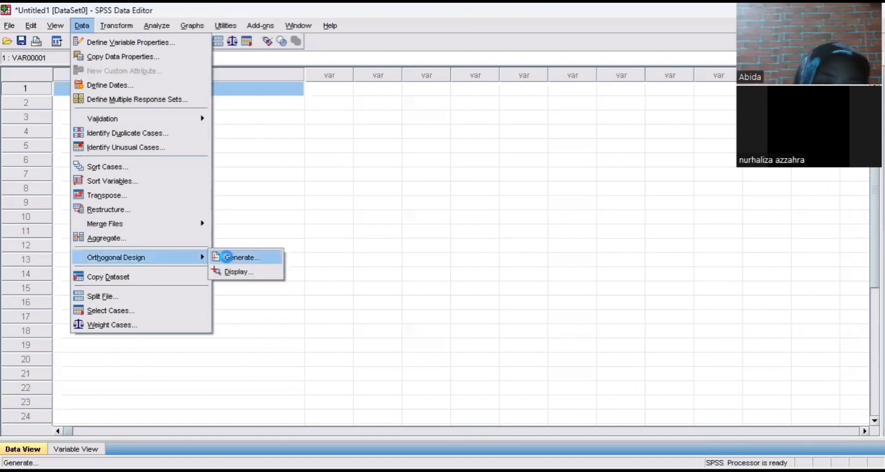
{"action": "left_click", "coordinate": [227, 257]}
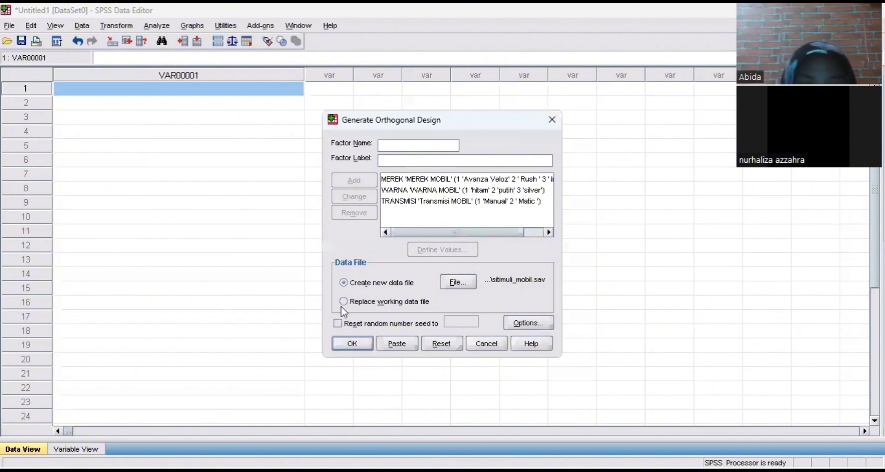
{"action": "left_click", "coordinate": [469, 286]}
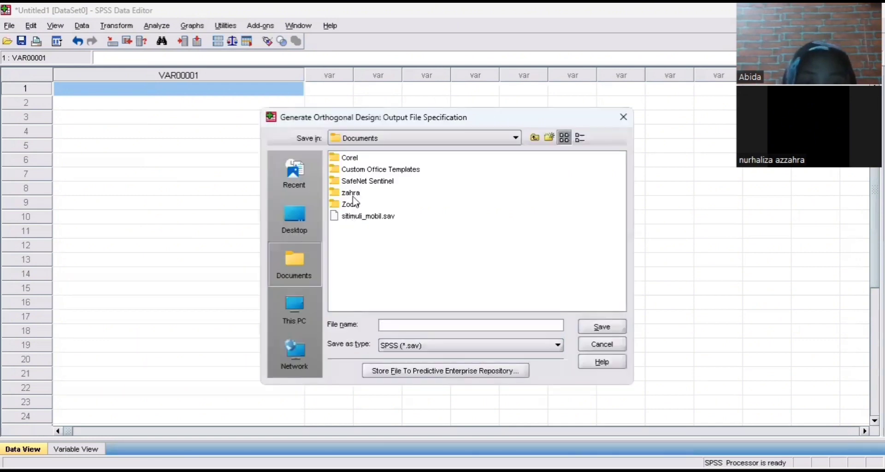
Set the design's save location to the zahra folder in Documents
{"action": "left_click", "coordinate": [514, 138]}
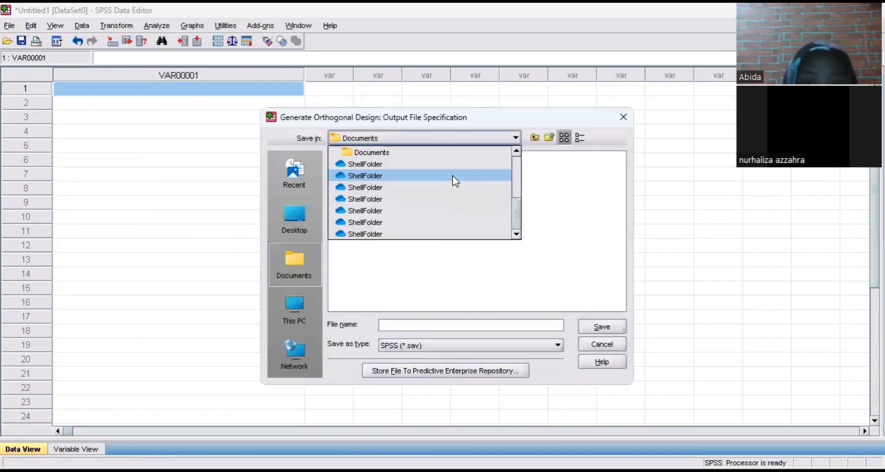
{"action": "scroll", "coordinate": [430, 220], "scroll_direction": "up", "scroll_amount": 4}
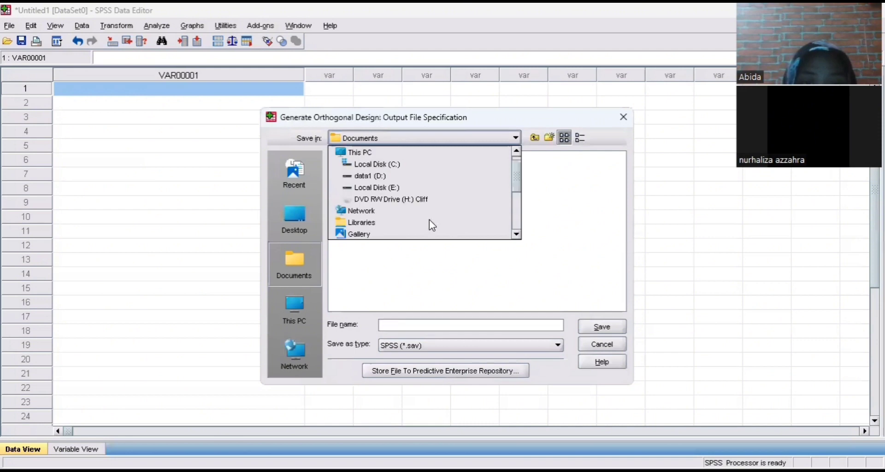
{"action": "scroll", "coordinate": [430, 220], "scroll_direction": "up", "scroll_amount": 1}
{"action": "scroll", "coordinate": [403, 190], "scroll_direction": "down", "scroll_amount": 3}
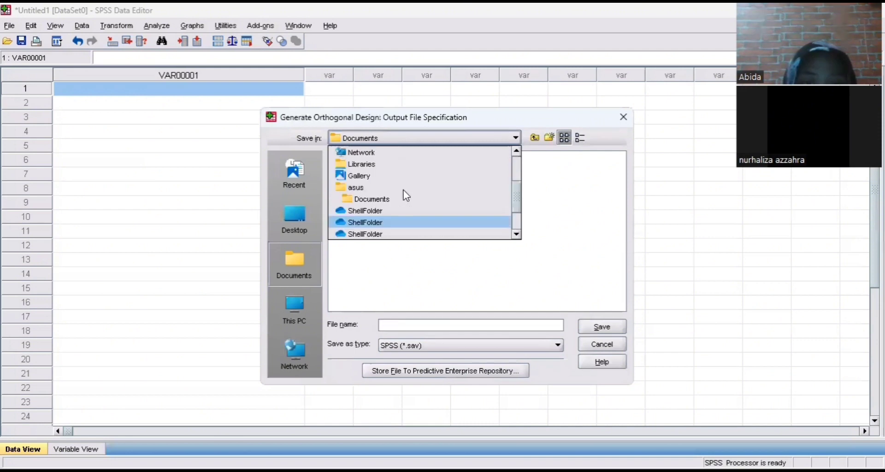
{"action": "left_click", "coordinate": [341, 202]}
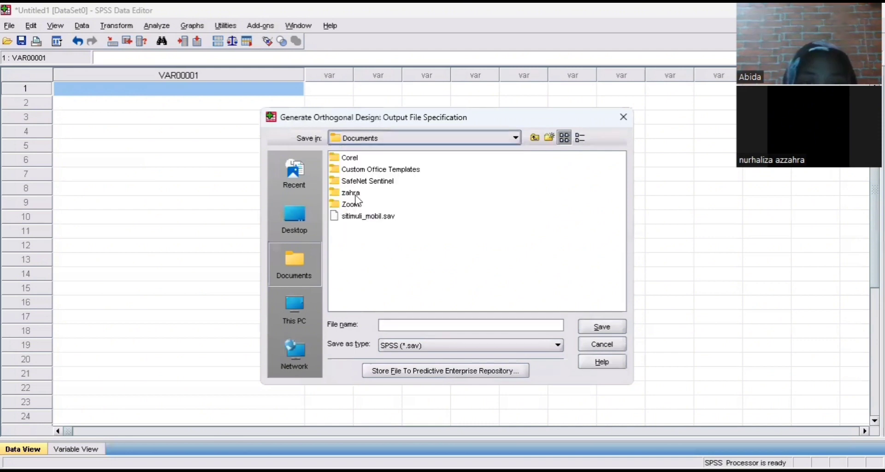
{"action": "left_click", "coordinate": [357, 194]}
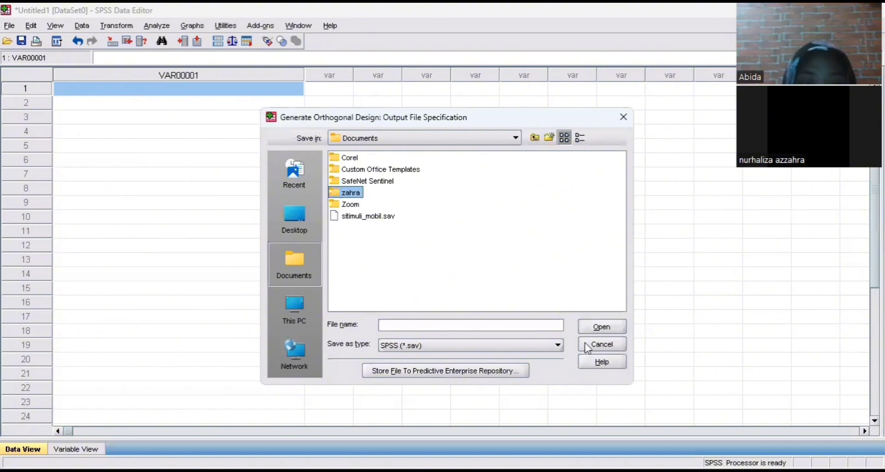
Name the output file sitimuli_mobil and generate the 9-card orthogonal design
{"action": "left_click", "coordinate": [553, 325]}
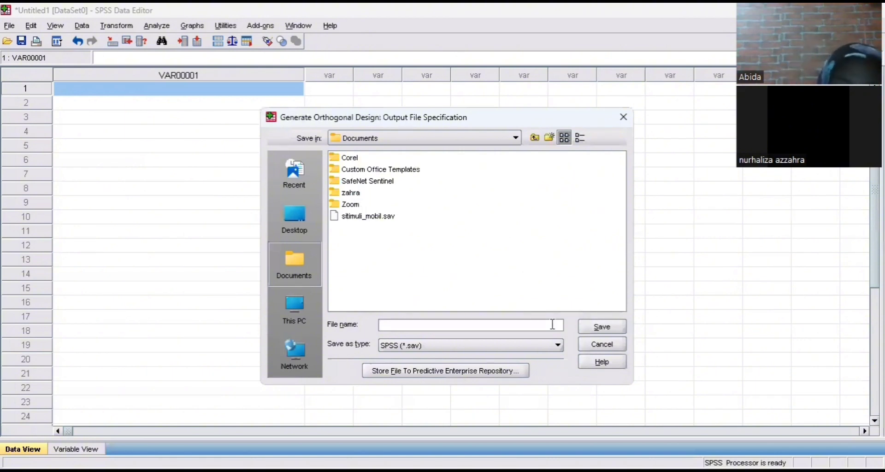
{"action": "type", "text": "sitimuli"}
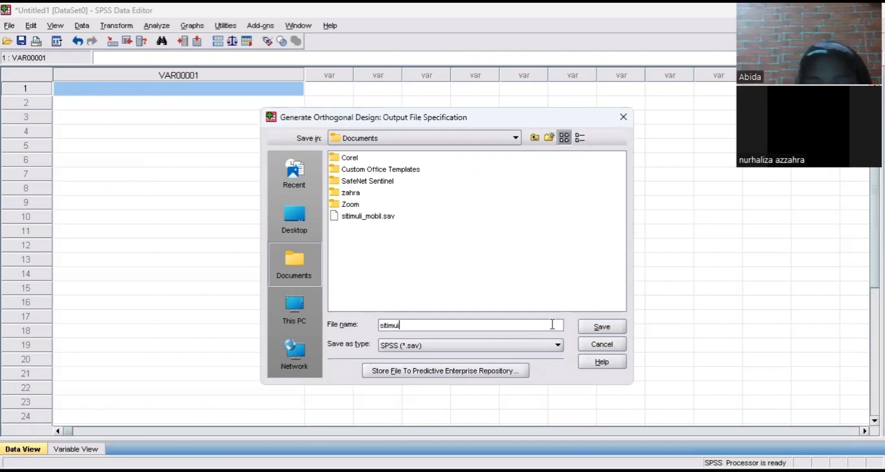
{"action": "type", "text": "_mobi"}
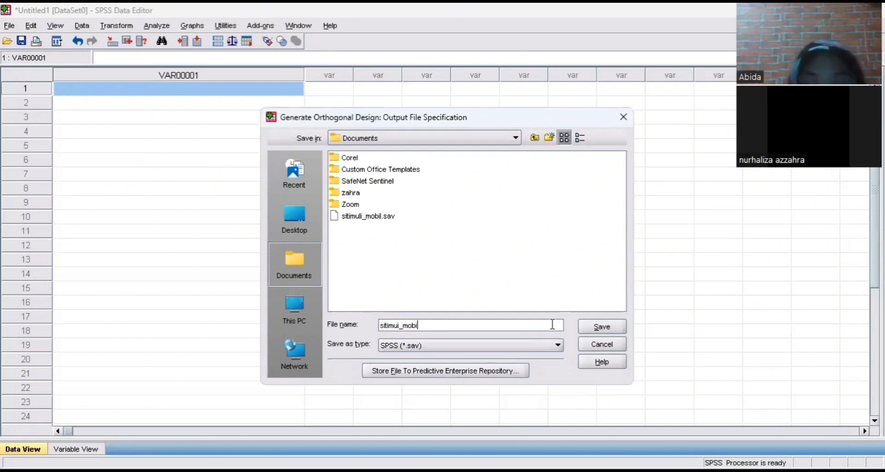
{"action": "type", "text": "l"}
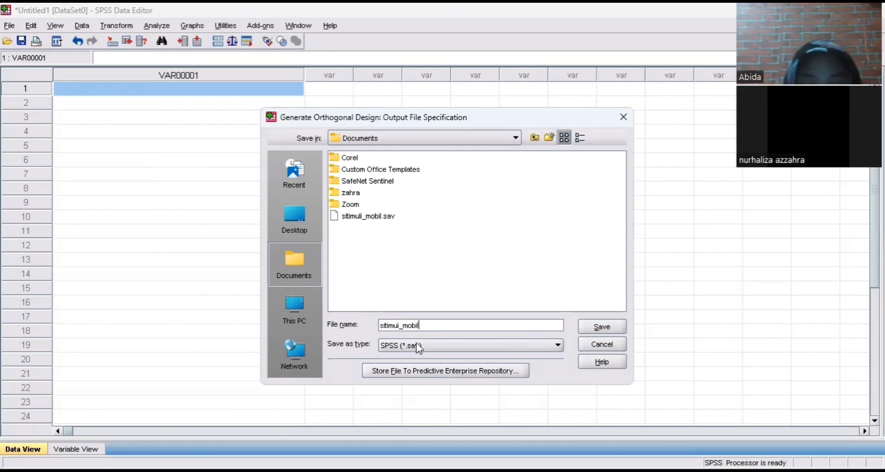
{"action": "key", "text": "Return"}
{"action": "left_click", "coordinate": [353, 343]}
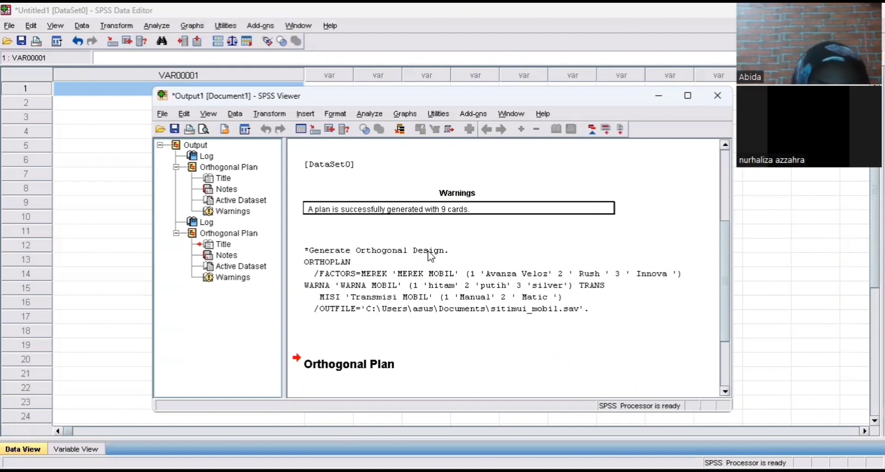
{"action": "scroll", "coordinate": [431, 257], "scroll_direction": "down", "scroll_amount": 3}
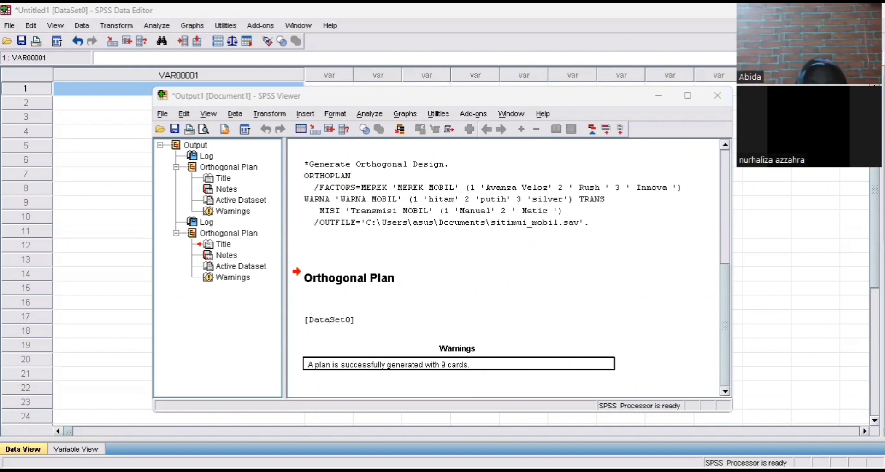
Reopen the Generate Orthogonal Design dialog and its output file settings
{"action": "left_click", "coordinate": [83, 27]}
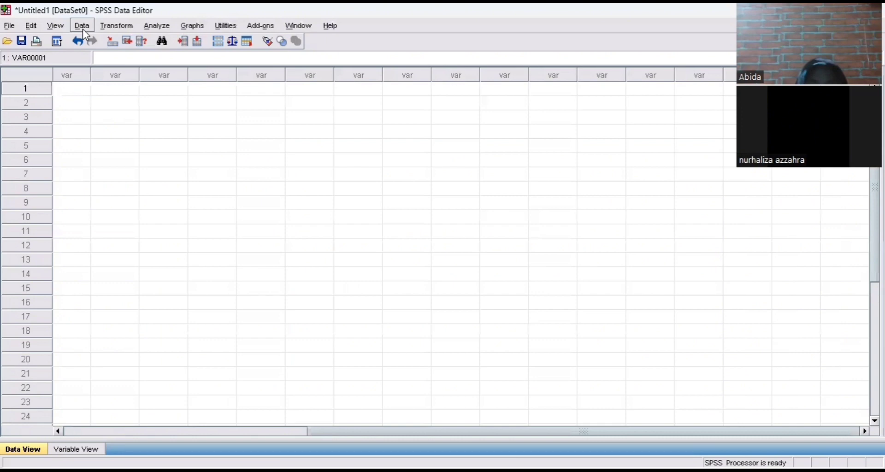
{"action": "left_click", "coordinate": [83, 30]}
{"action": "mouse_move", "coordinate": [145, 260]}
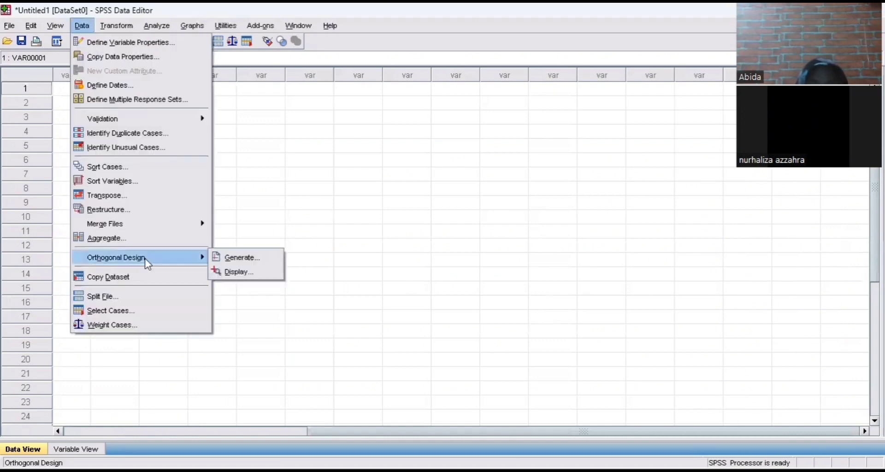
{"action": "left_click", "coordinate": [225, 257]}
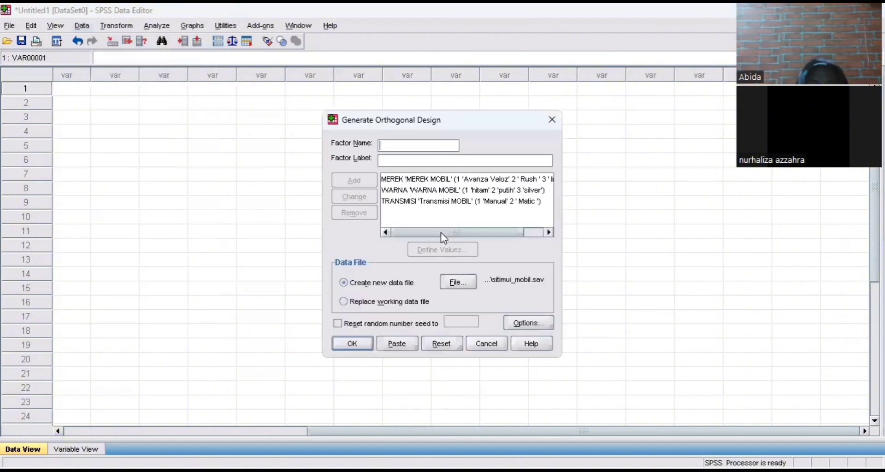
{"action": "left_click", "coordinate": [455, 286]}
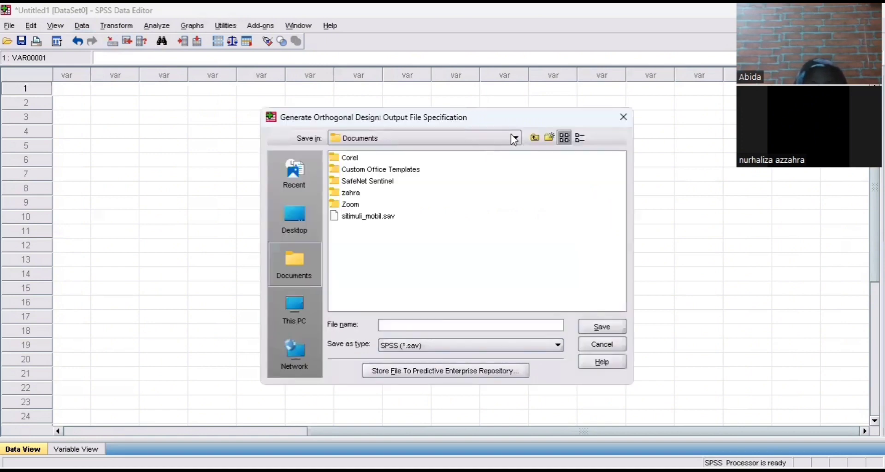
Choose Documents as the save location for the design file
{"action": "left_click", "coordinate": [515, 138]}
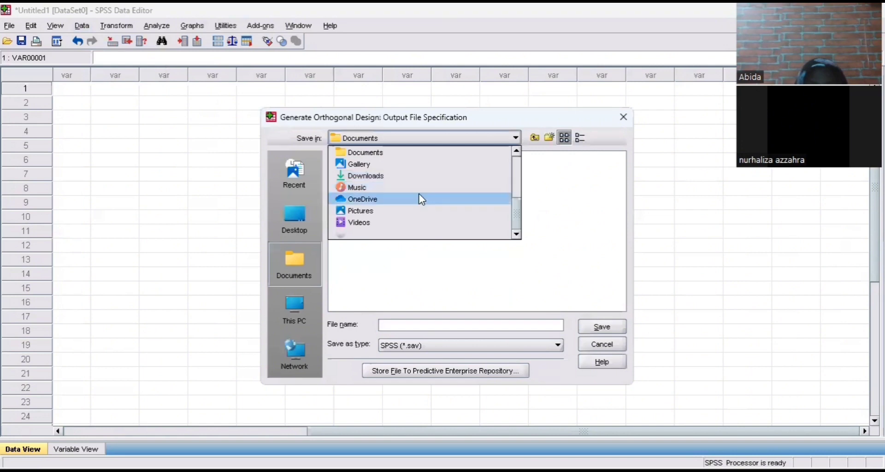
{"action": "scroll", "coordinate": [402, 201], "scroll_direction": "up", "scroll_amount": 2}
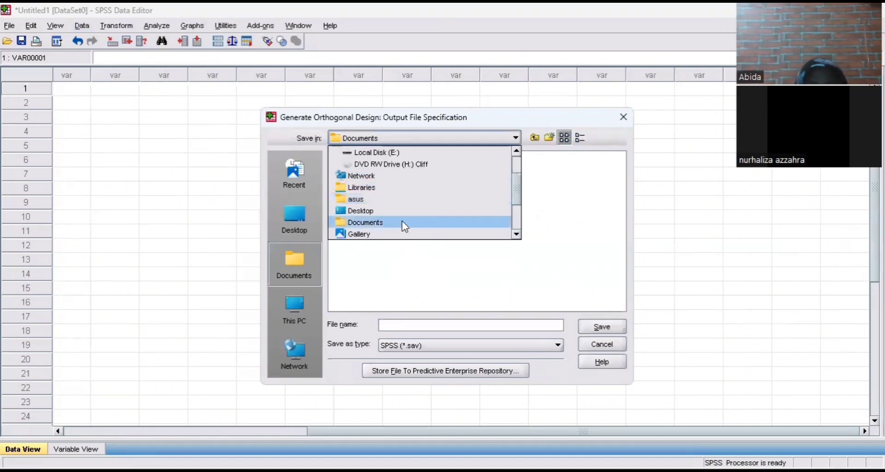
{"action": "scroll", "coordinate": [402, 218], "scroll_direction": "up", "scroll_amount": 2}
{"action": "scroll", "coordinate": [402, 218], "scroll_direction": "down", "scroll_amount": 4}
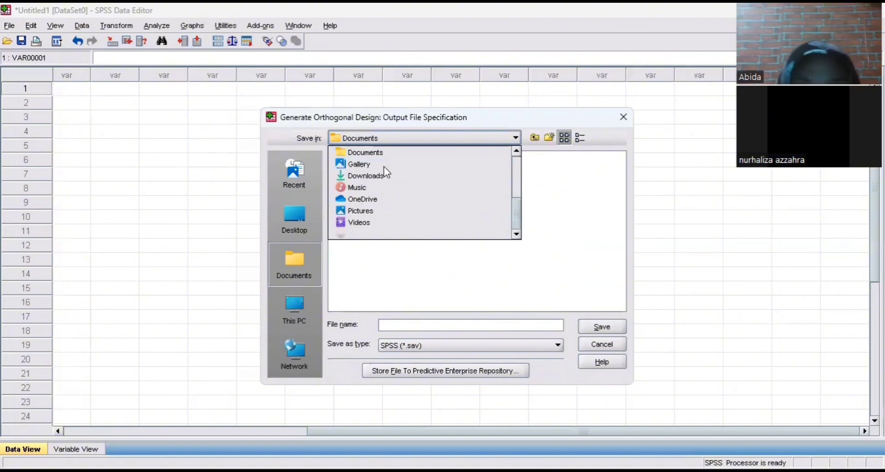
{"action": "left_click", "coordinate": [391, 152]}
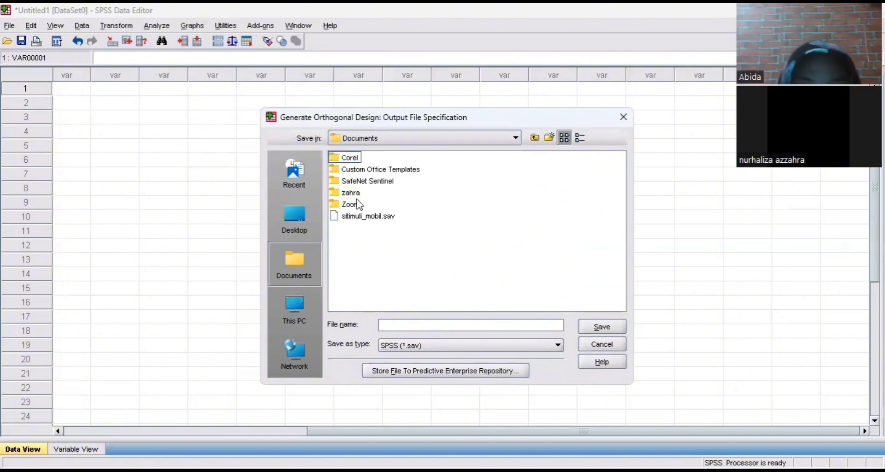
{"action": "left_click", "coordinate": [356, 196]}
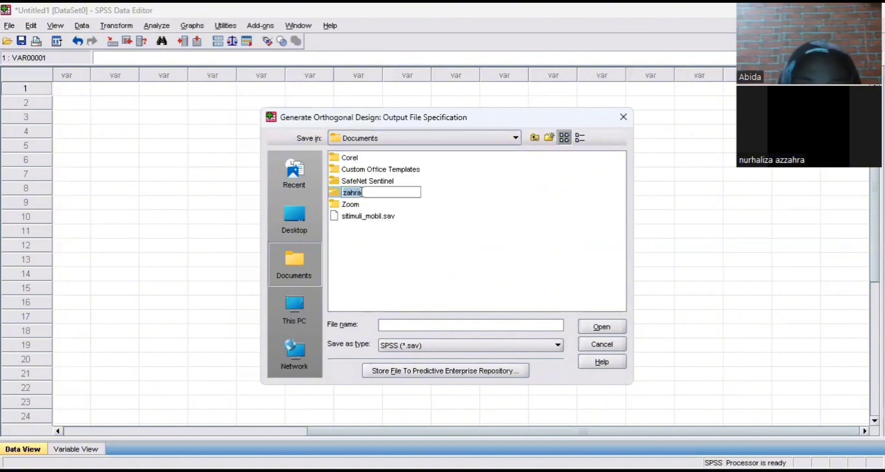
{"action": "left_click", "coordinate": [469, 204]}
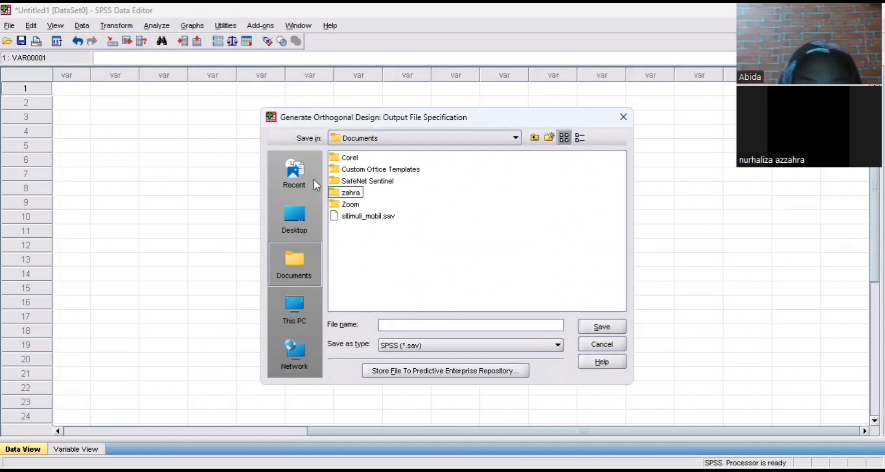
{"action": "left_click", "coordinate": [337, 195]}
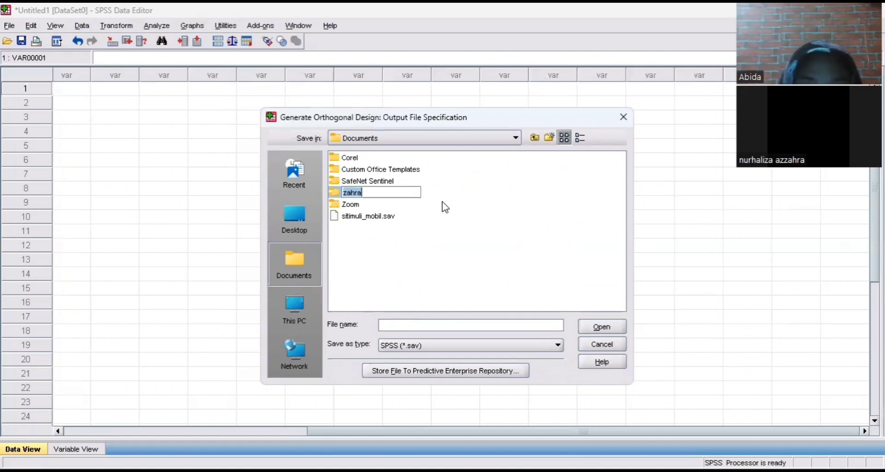
{"action": "left_click", "coordinate": [516, 138]}
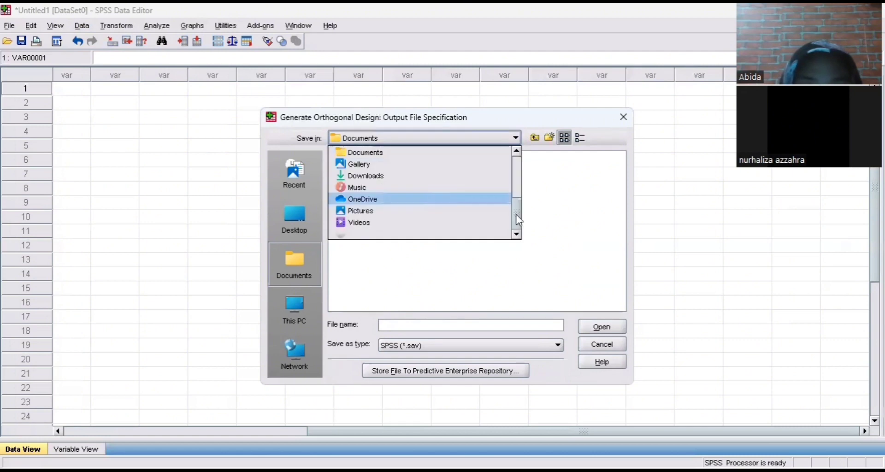
{"action": "key", "text": "Escape"}
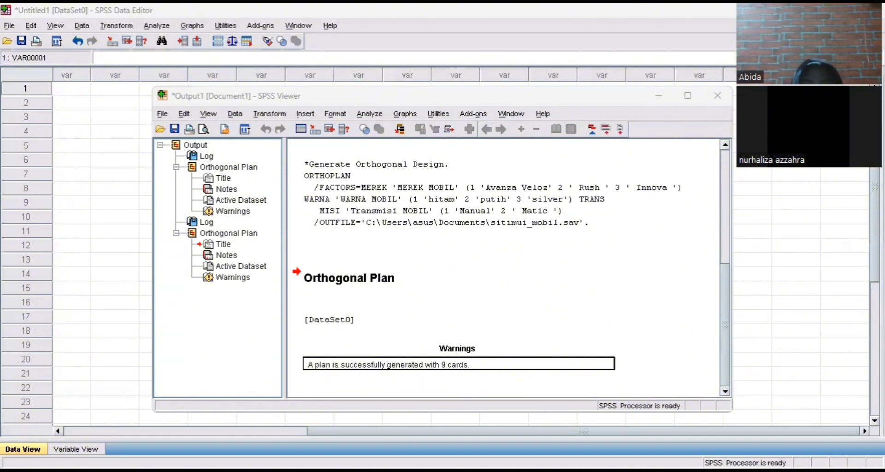
Return to the SPSS Output File Specification dialog showing Documents and sitimuli_mobil.sav
{"action": "key", "text": "alt+Tab"}
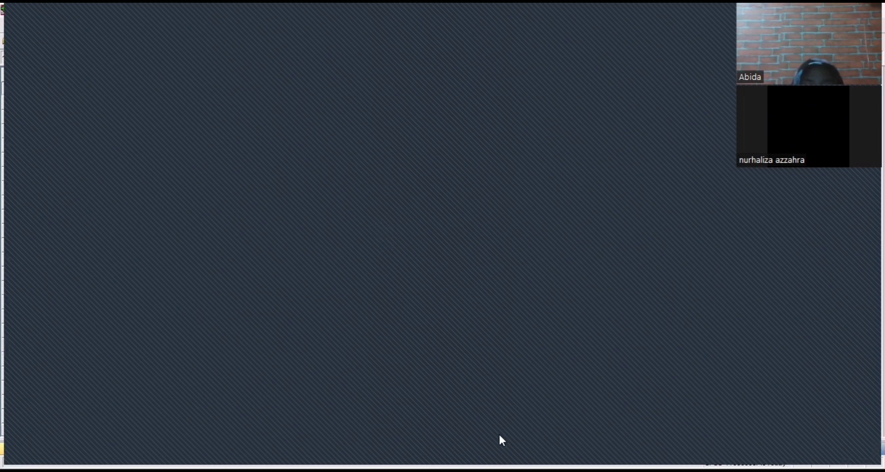
{"action": "mouse_move", "coordinate": [162, 67]}
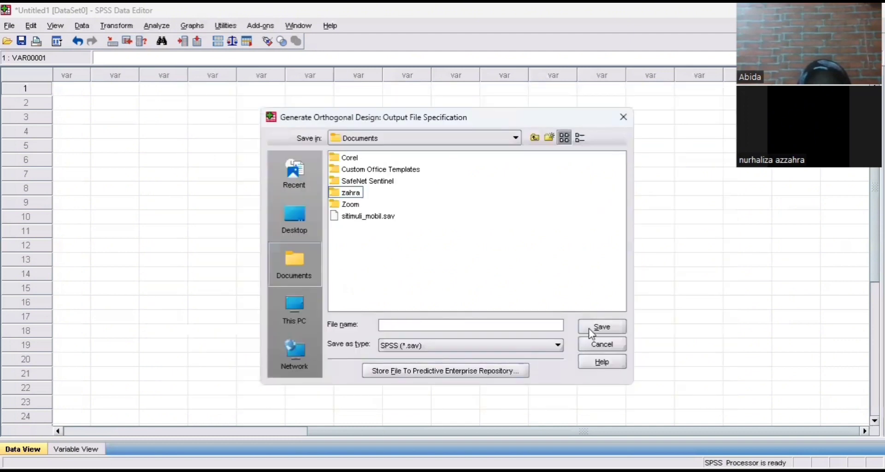
Try saving the design file, then clear the stray semicolons from the file name field
{"action": "left_click", "coordinate": [597, 328]}
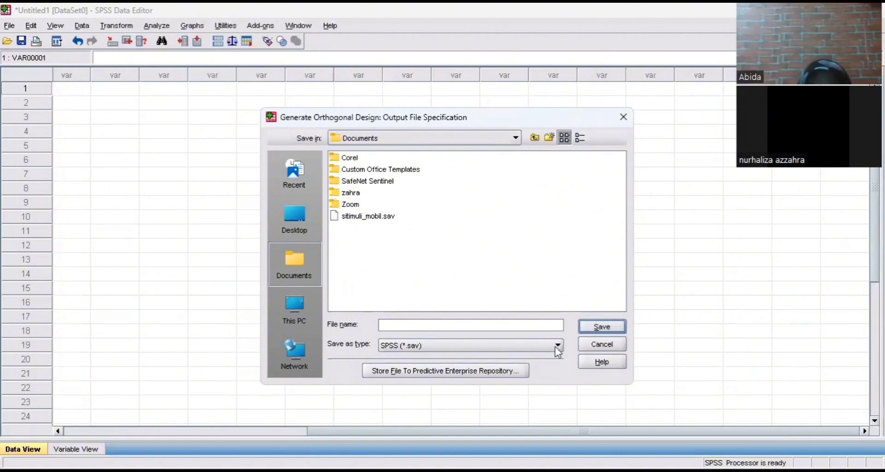
{"action": "left_click", "coordinate": [550, 323]}
{"action": "type", "text": ";;;;;;;;;;;;;;;;;;;;;;;;;;;;;;;;;;;;;;;;;;;;"}
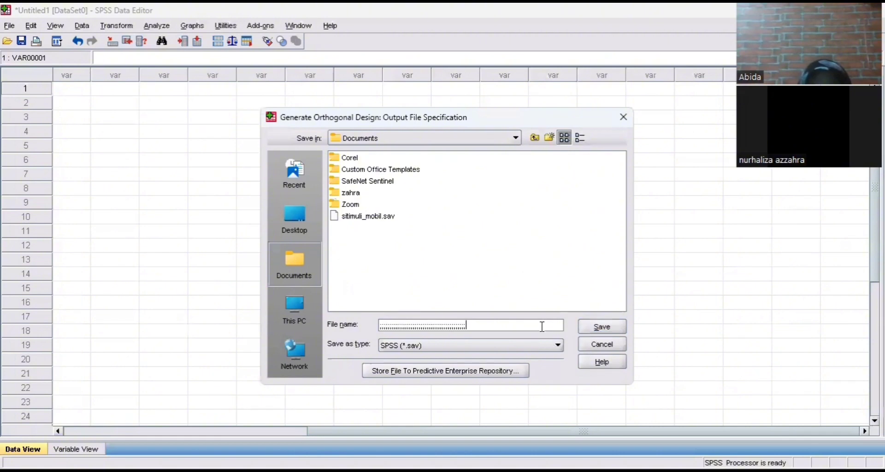
{"action": "type", "text": ";;;;;;;;;;;;;;;;;;;;;;;;;;;;;;"}
{"action": "left_click_drag", "start_coordinate": [530, 327], "coordinate": [354, 326]}
{"action": "type", "text": ";;;;;;;;;"}
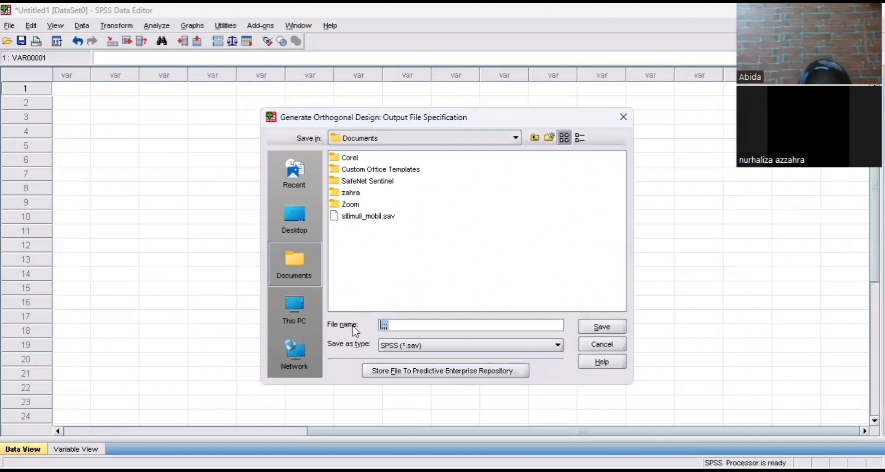
{"action": "type", "text": ";;;;;;;;;;;;;;;;;;;;;;;;"}
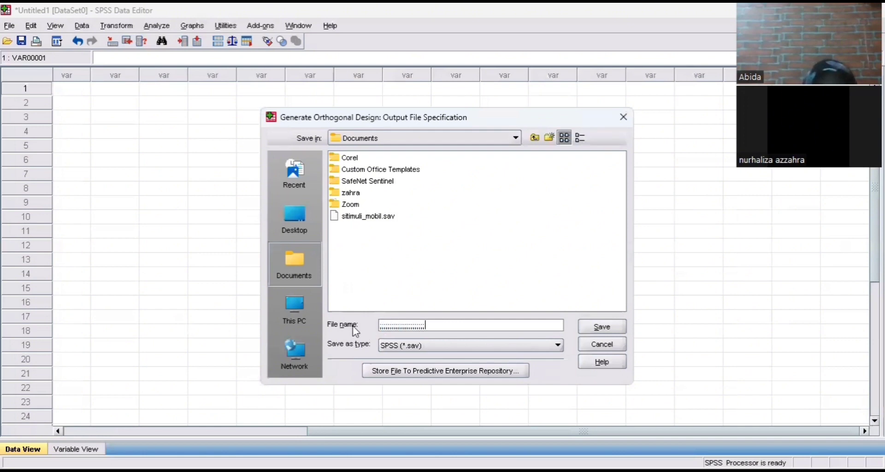
{"action": "key", "text": "ctrl+a"}
{"action": "key", "text": "BackSpace"}
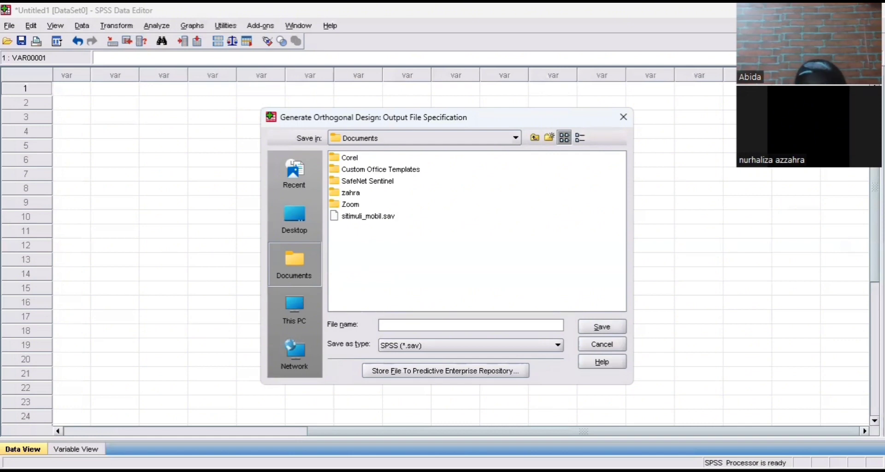
Close the SPSS file dialog and restore value 5 in A7 on the ratings sheet
{"action": "left_click", "coordinate": [624, 117]}
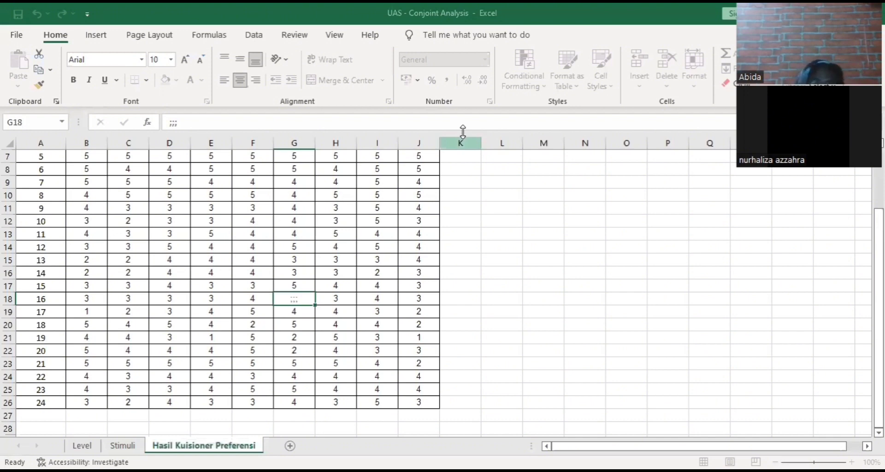
{"action": "left_click", "coordinate": [62, 158]}
{"action": "type", "text": ";;;;;;;;;;"}
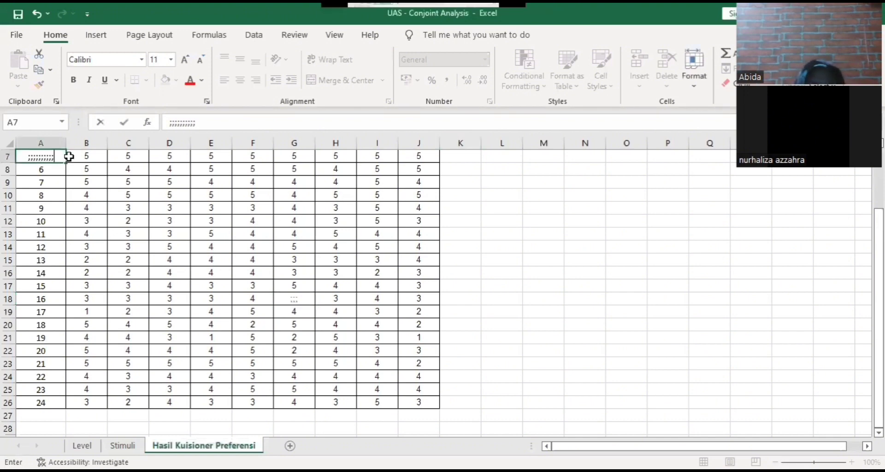
{"action": "key", "text": "BackSpace"}
{"action": "key", "text": "BackSpace"}
{"action": "key", "text": "BackSpace"}
{"action": "key", "text": "BackSpace"}
{"action": "key", "text": "BackSpace"}
{"action": "key", "text": "BackSpace"}
{"action": "key", "text": "BackSpace"}
{"action": "key", "text": "BackSpace"}
{"action": "key", "text": "BackSpace"}
{"action": "key", "text": "BackSpace"}
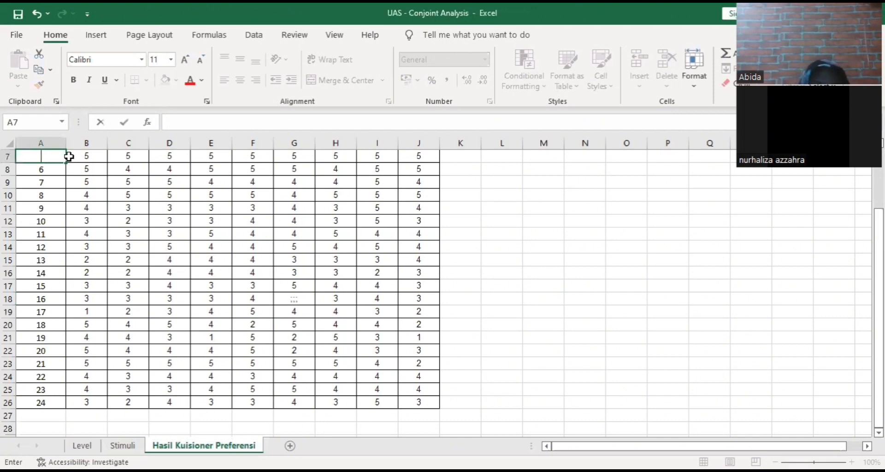
{"action": "key", "text": "ctrl+z"}
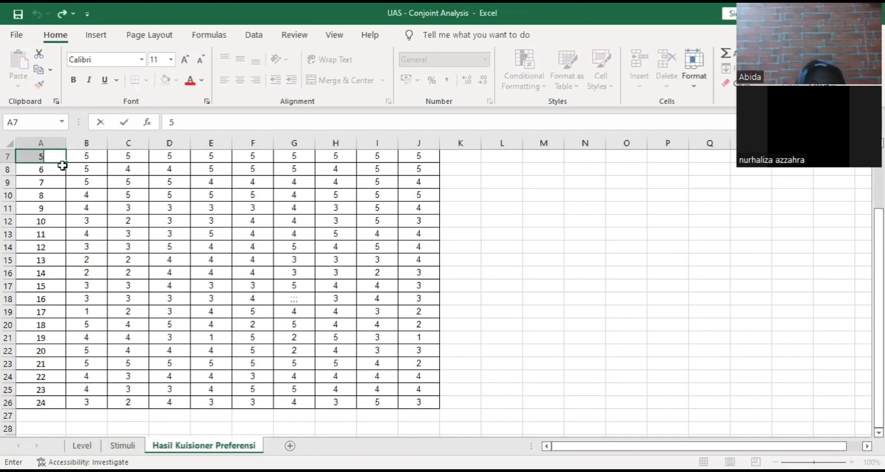
{"action": "left_click", "coordinate": [87, 158]}
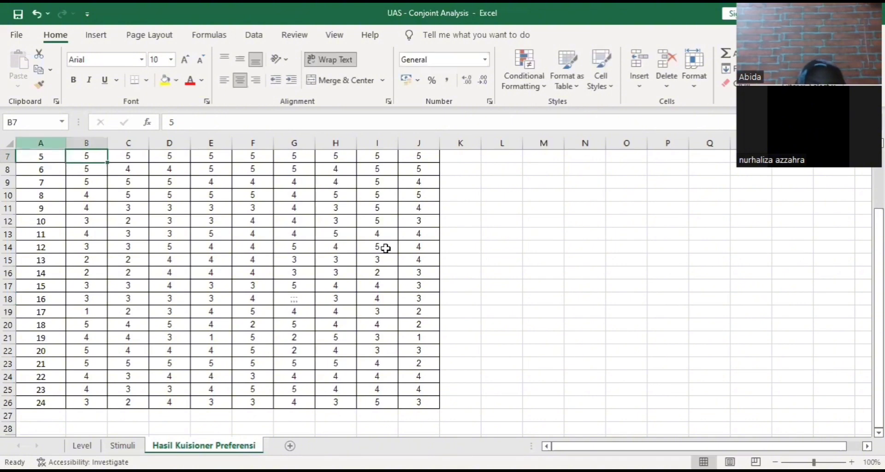
{"action": "key", "text": "Left"}
{"action": "key", "text": "ctrl+a"}
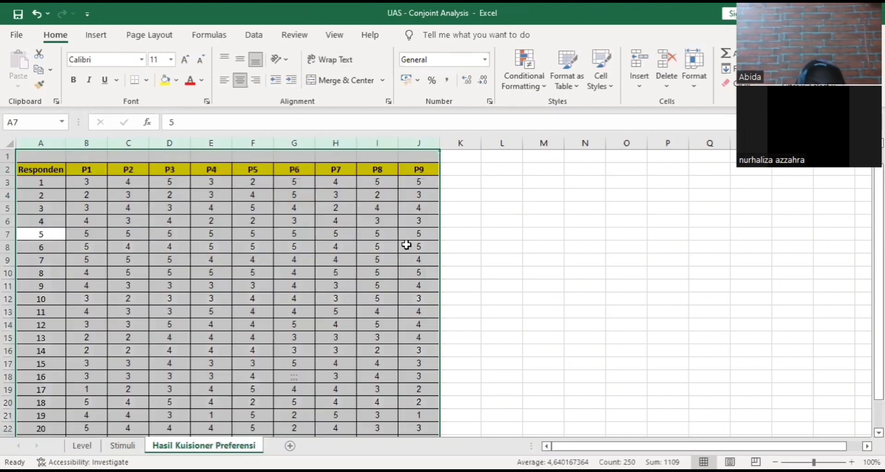
{"action": "key", "text": "ctrl+c"}
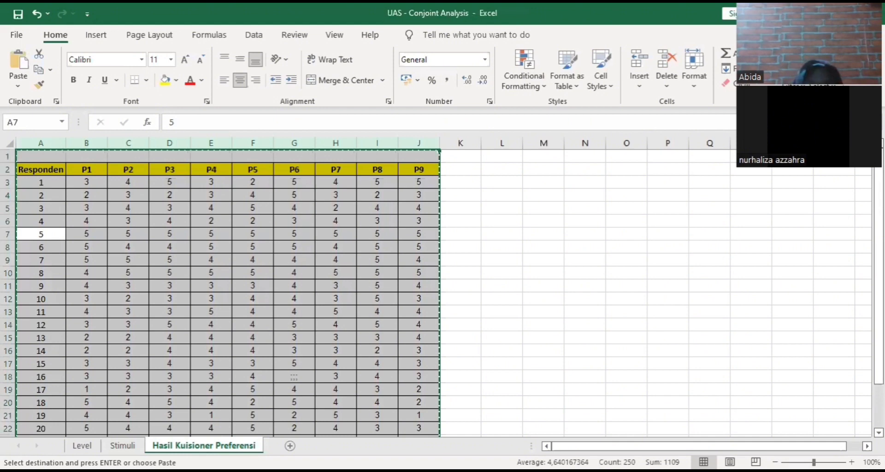
{"action": "key", "text": "alt+Tab"}
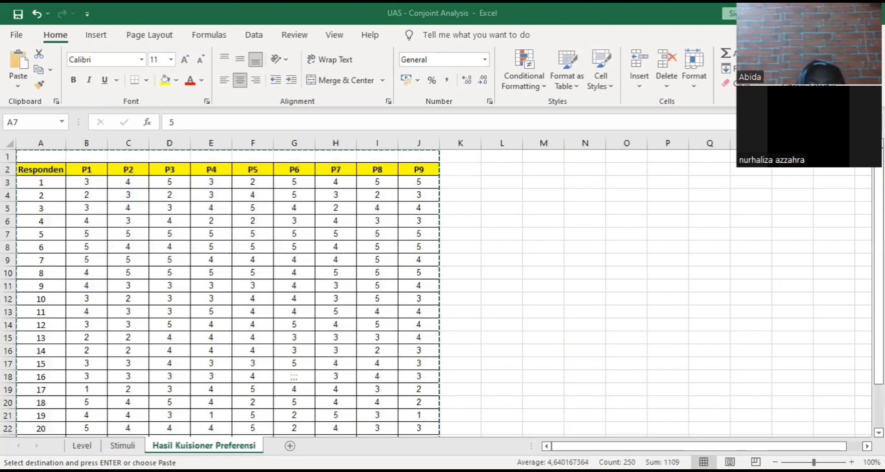
{"action": "left_click", "coordinate": [529, 403]}
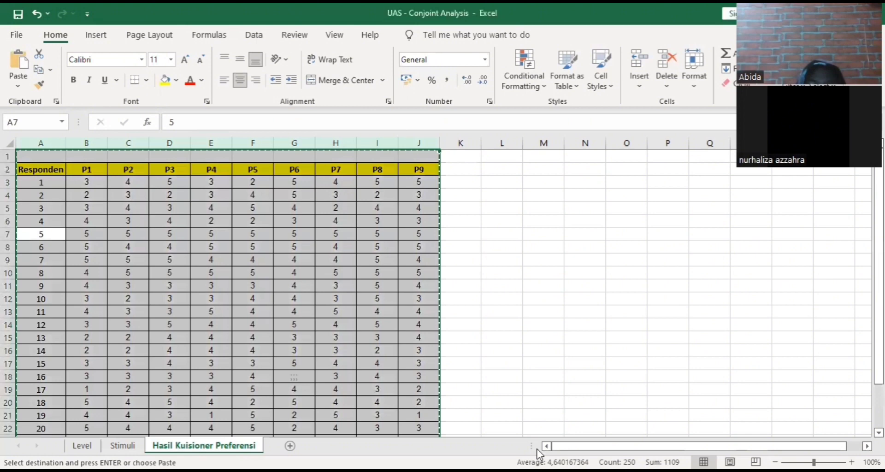
{"action": "key", "text": "alt+Tab"}
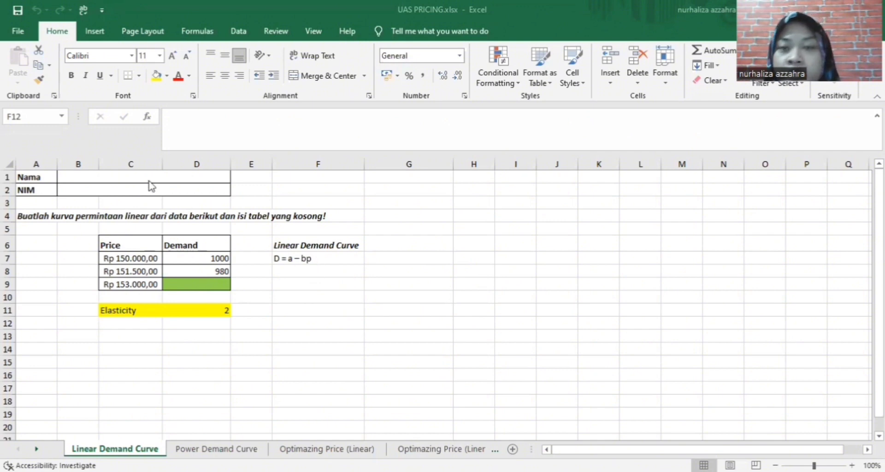
Type the student's full name into the Nama cell and begin entering the student ID in NIM
{"action": "left_click", "coordinate": [201, 177]}
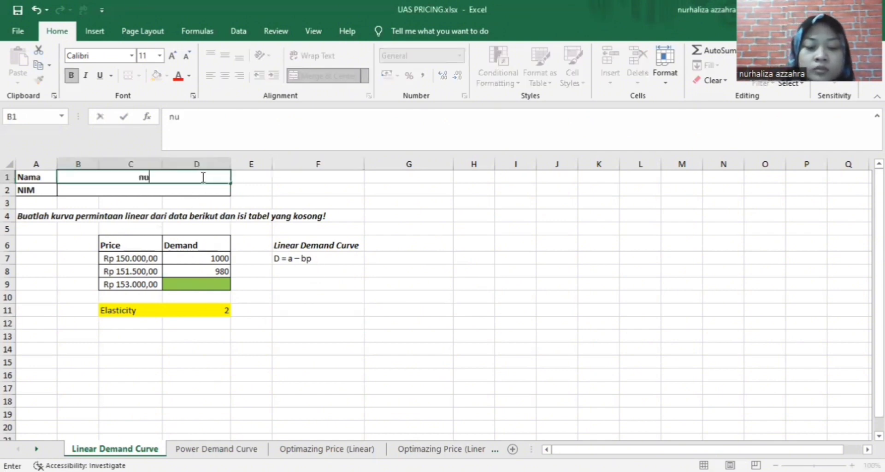
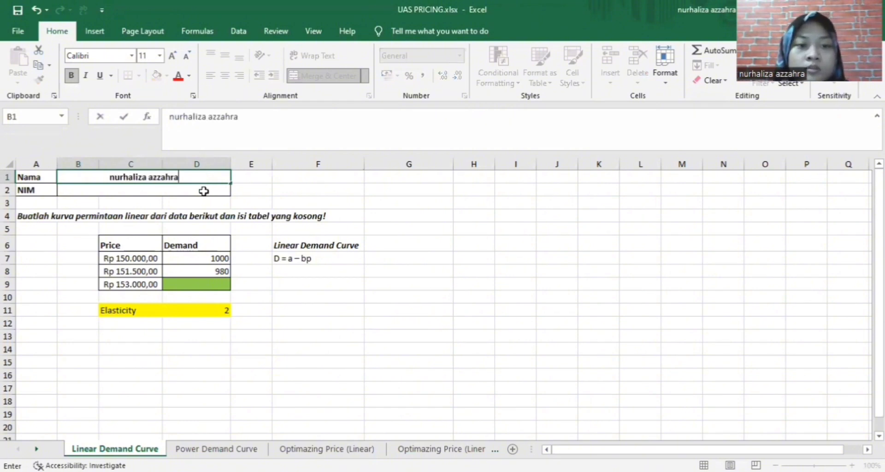
{"action": "left_click", "coordinate": [204, 190]}
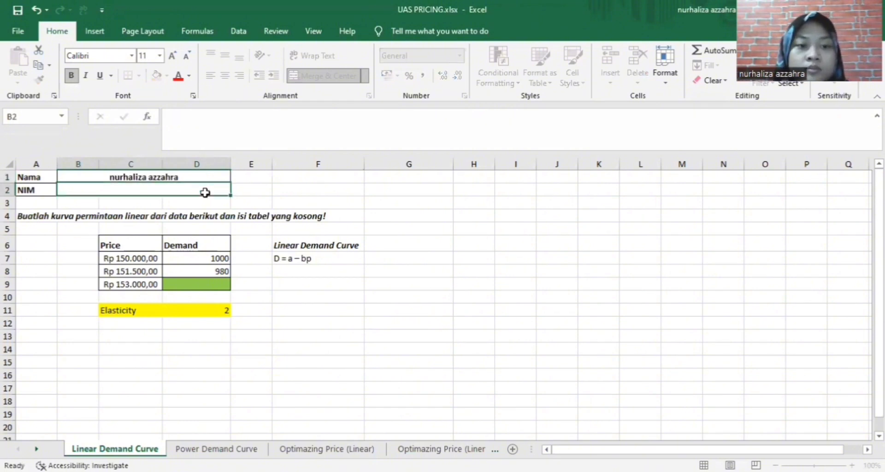
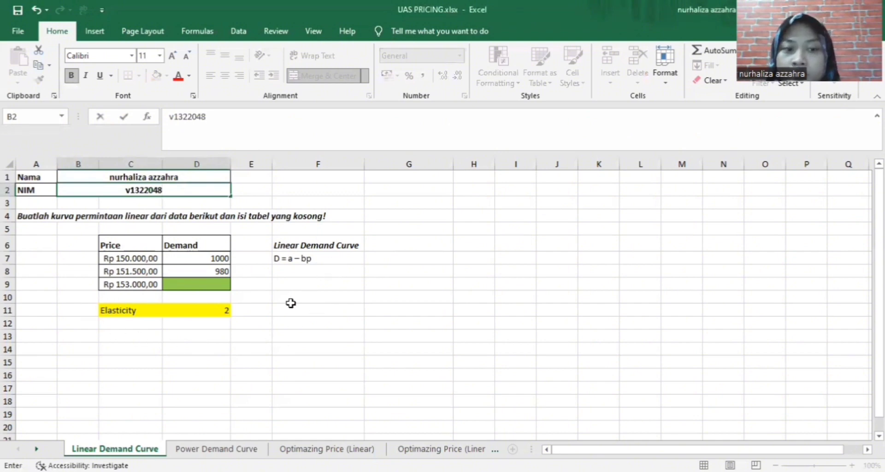
Enter =D7-D11^C9 in D9 as the demand for the Rp 153.000,00 price, which returns #NUM!
{"action": "left_click", "coordinate": [200, 281]}
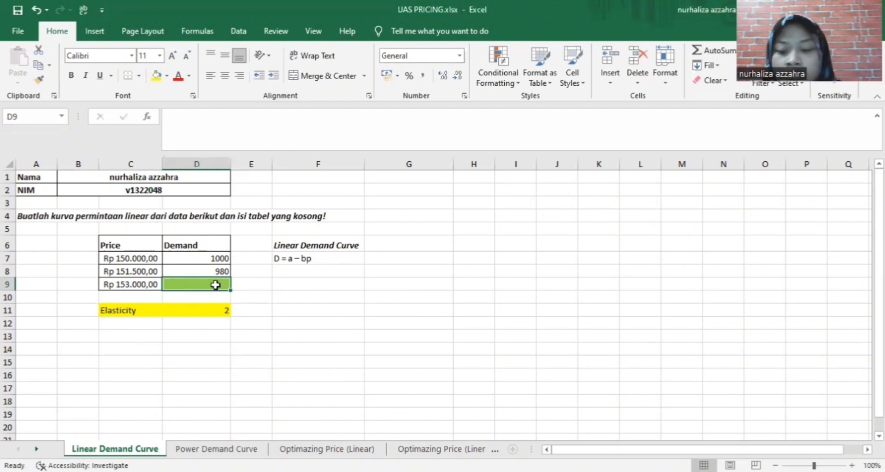
{"action": "type", "text": "="}
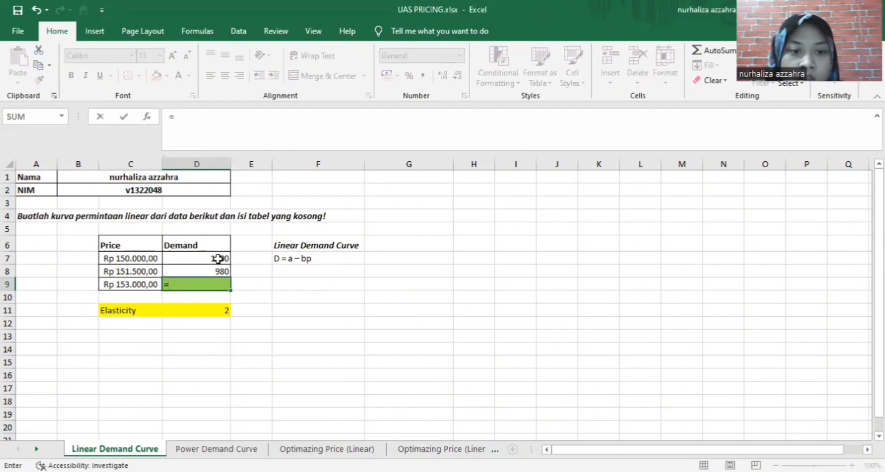
{"action": "left_click", "coordinate": [219, 257]}
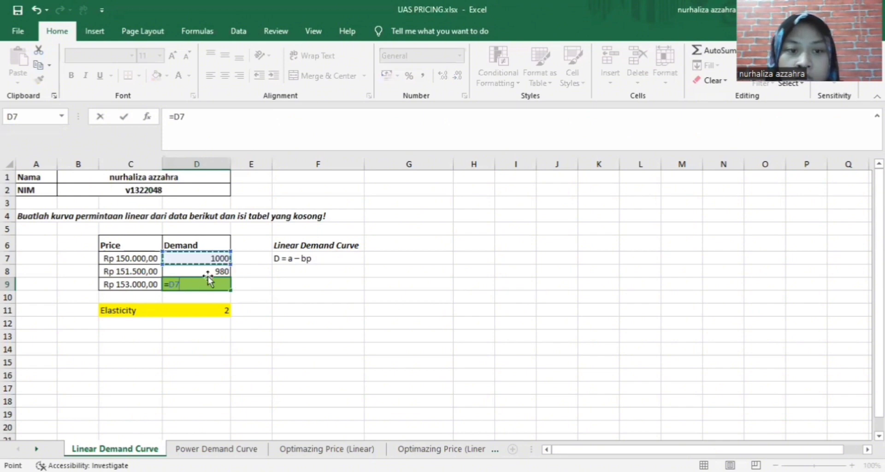
{"action": "type", "text": "-"}
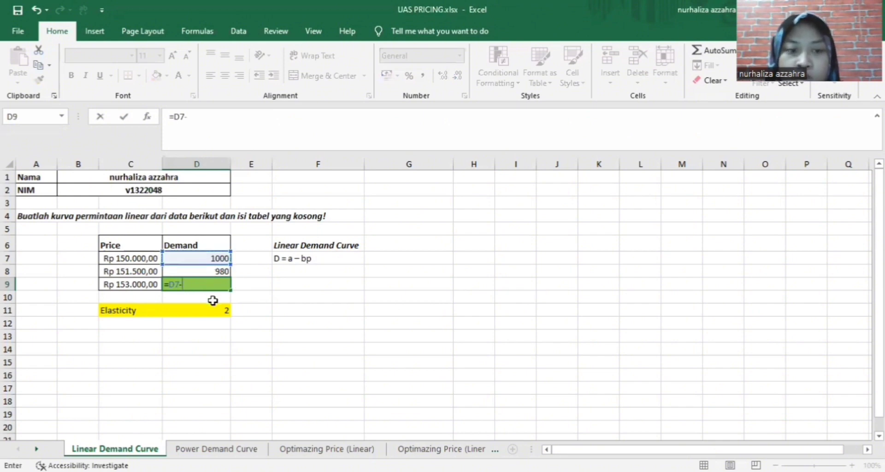
{"action": "left_click", "coordinate": [136, 285]}
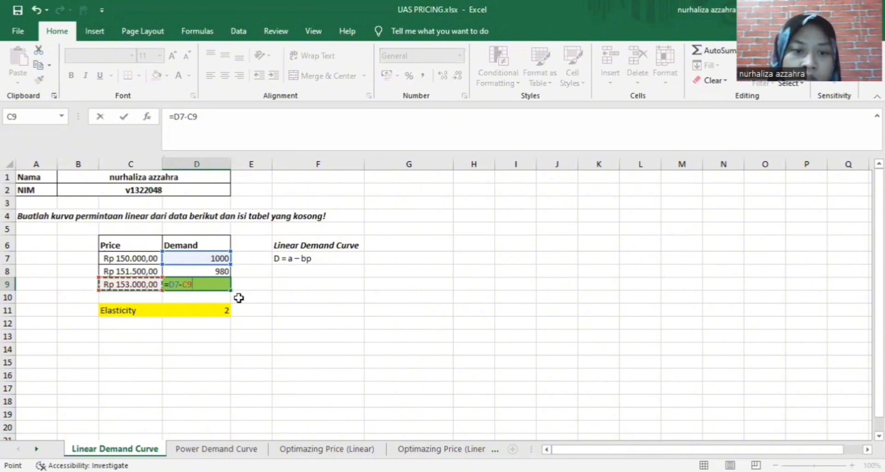
{"action": "left_click", "coordinate": [214, 311]}
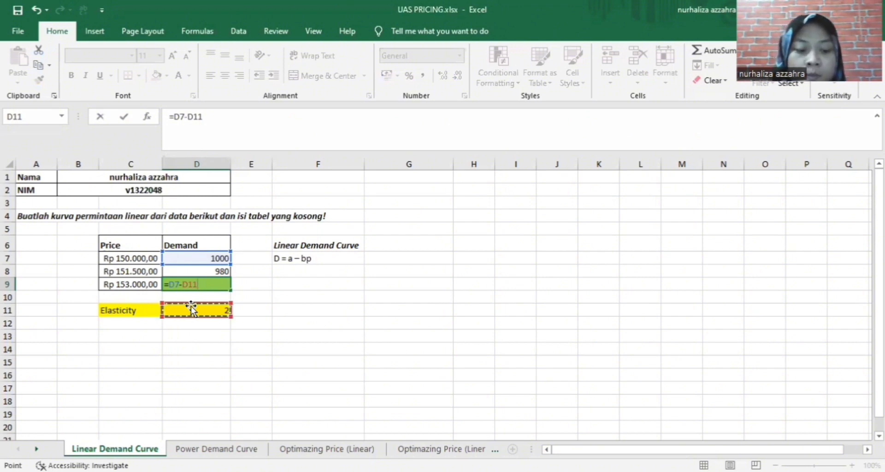
{"action": "type", "text": "^"}
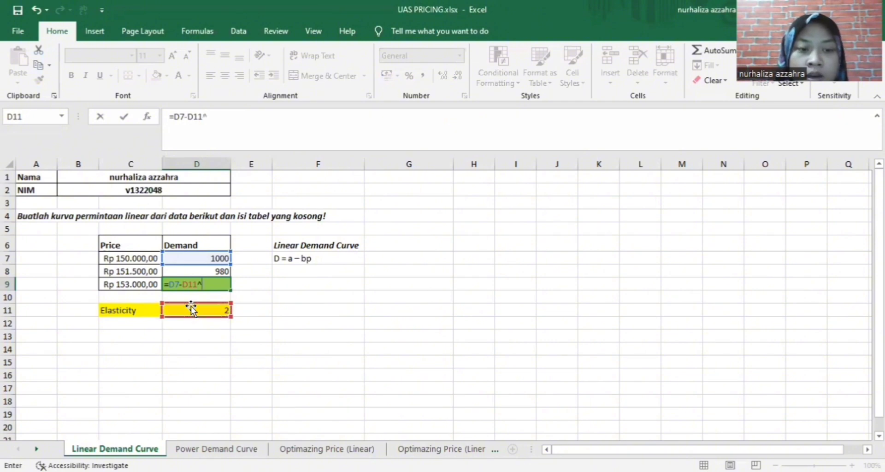
{"action": "left_click", "coordinate": [147, 286]}
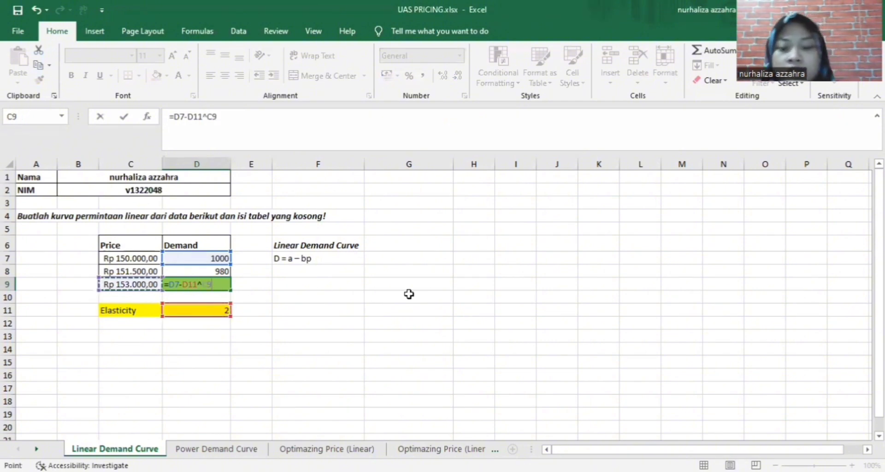
{"action": "key", "text": "Return"}
{"action": "left_click", "coordinate": [197, 283]}
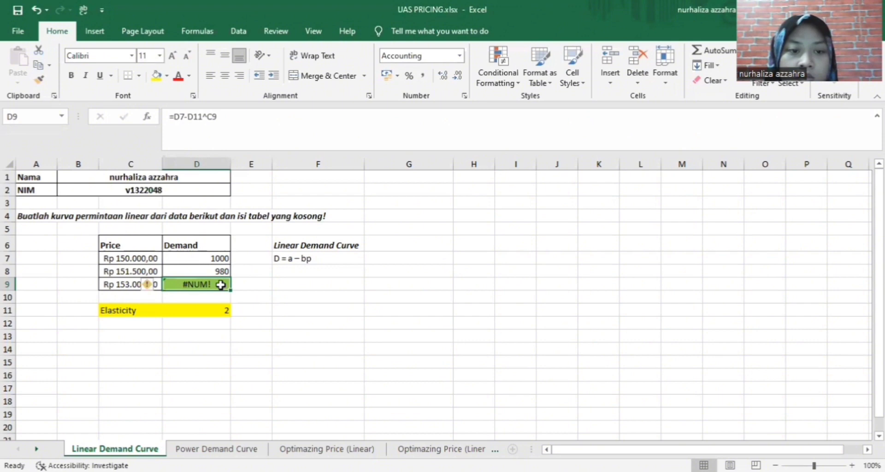
Rewrite the D9 formula as =D7-C9^D11, now showing -Rp 23.408.999.000,00
{"action": "left_click", "coordinate": [307, 295]}
{"action": "left_click", "coordinate": [216, 284]}
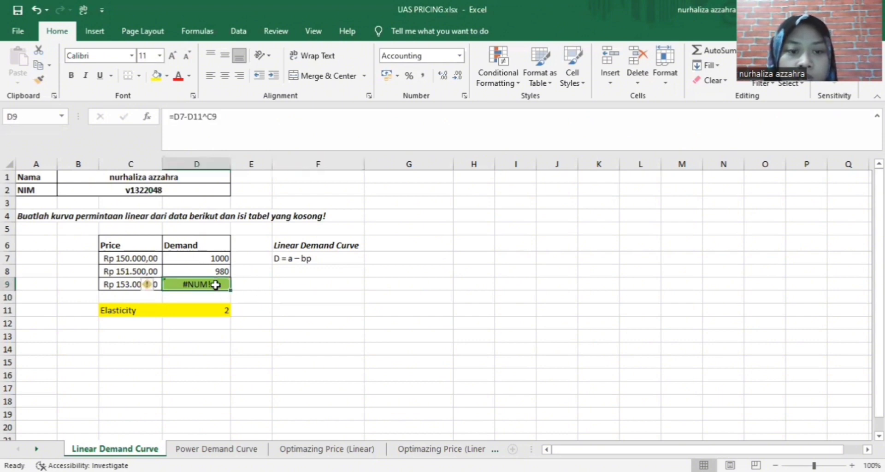
{"action": "key", "text": "F2"}
{"action": "key", "text": "BackSpace"}
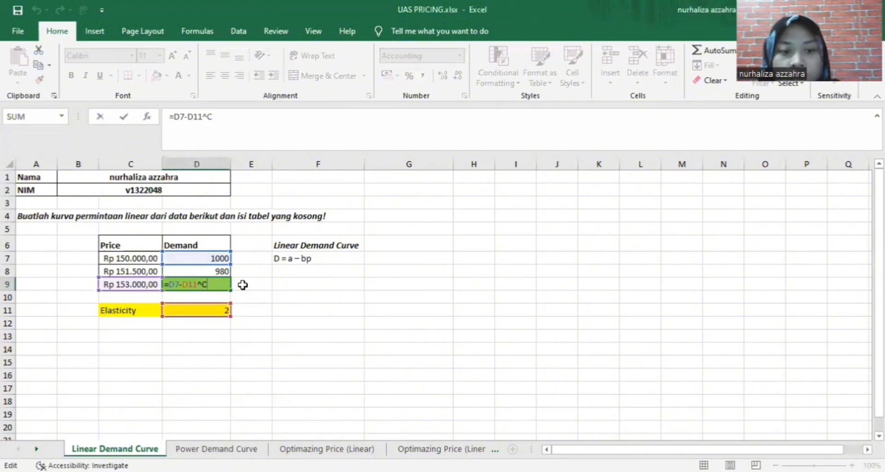
{"action": "key", "text": "BackSpace"}
{"action": "key", "text": "BackSpace"}
{"action": "key", "text": "BackSpace"}
{"action": "key", "text": "BackSpace"}
{"action": "key", "text": "BackSpace"}
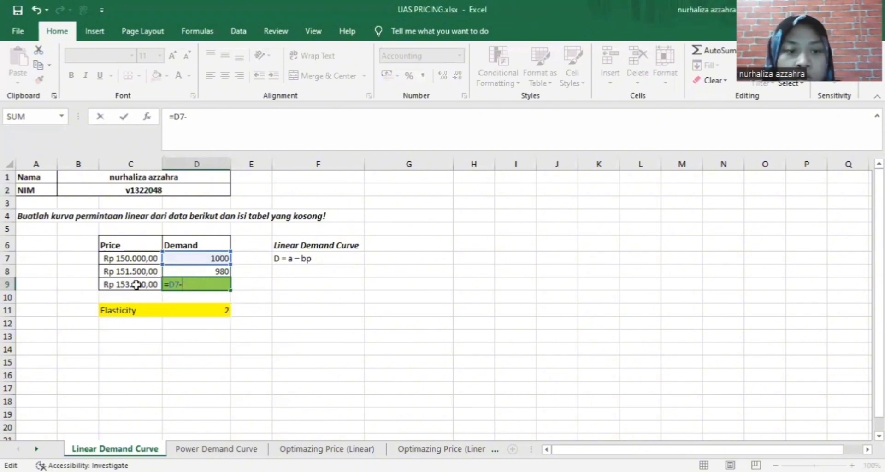
{"action": "left_click", "coordinate": [134, 287]}
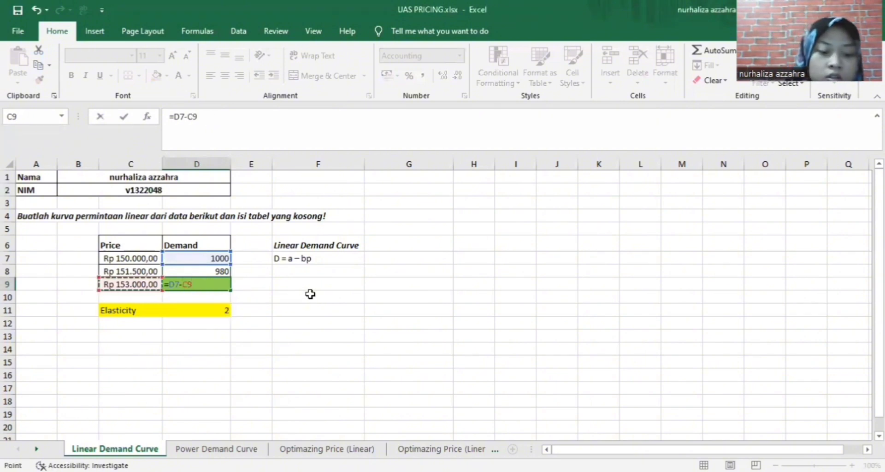
{"action": "type", "text": "^"}
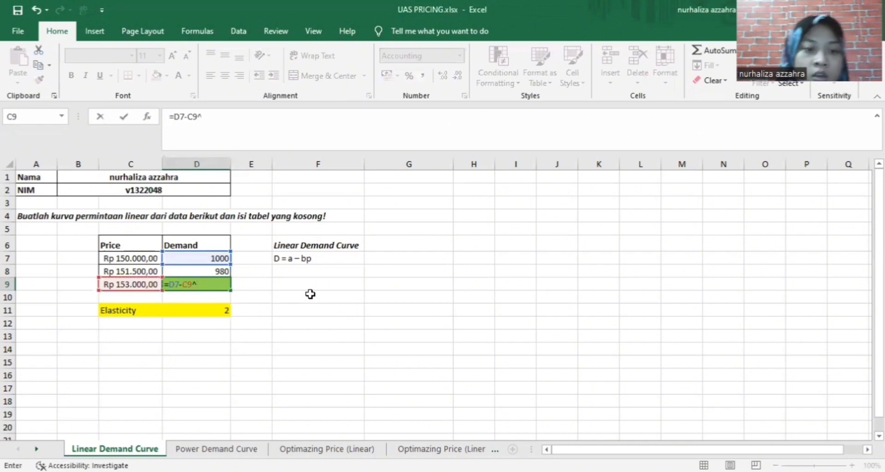
{"action": "left_click", "coordinate": [199, 311]}
{"action": "key", "text": "Return"}
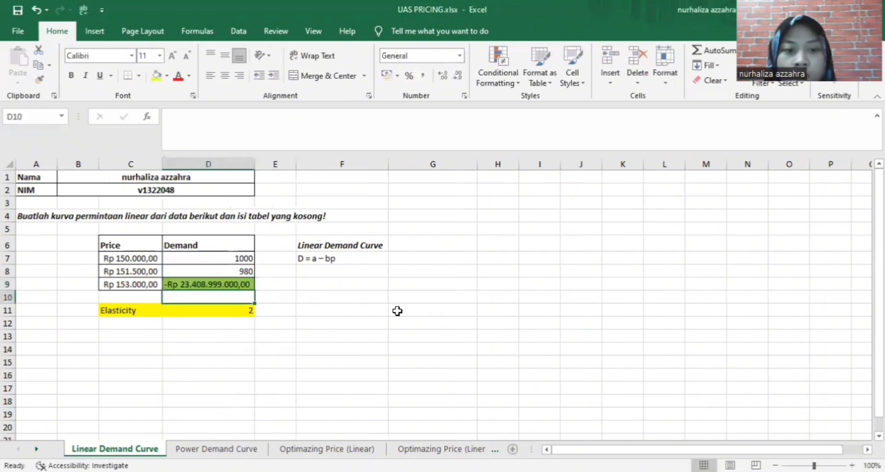
Switch D9 to Number format and reduce its decimal places
{"action": "left_click", "coordinate": [234, 285]}
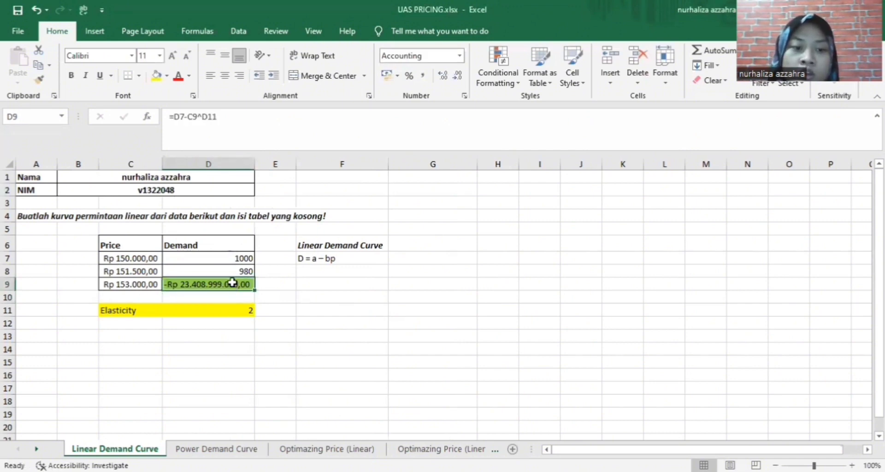
{"action": "left_click", "coordinate": [459, 57]}
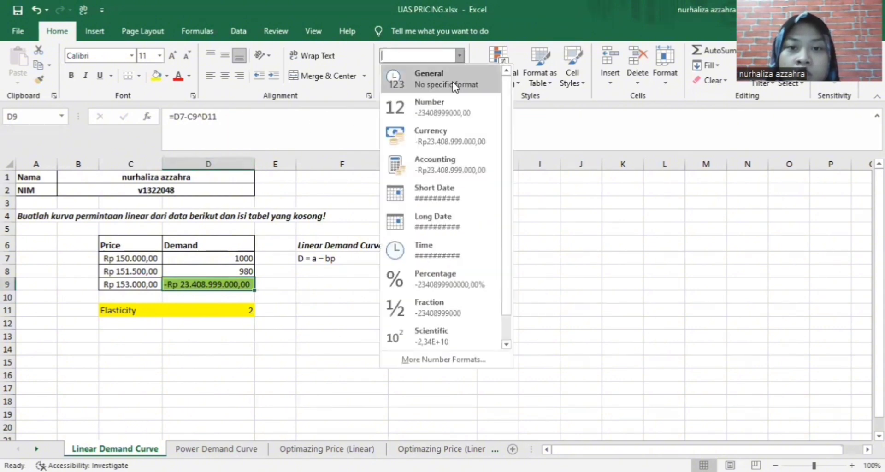
{"action": "left_click", "coordinate": [461, 115]}
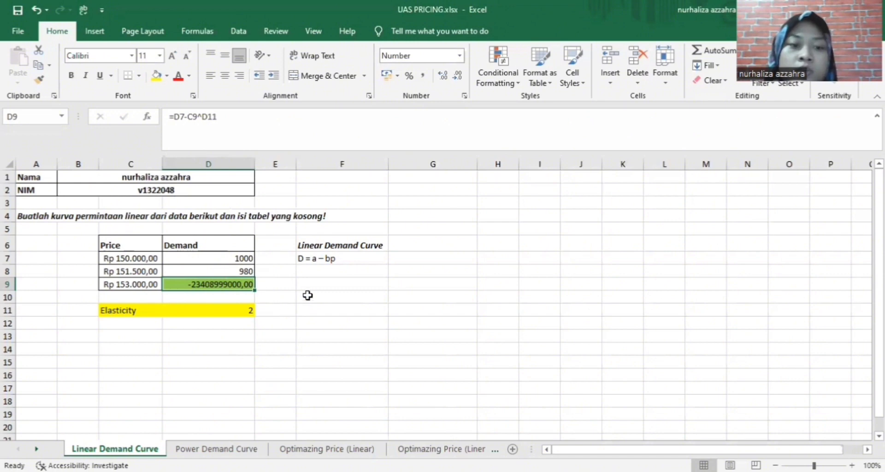
{"action": "left_click", "coordinate": [459, 77]}
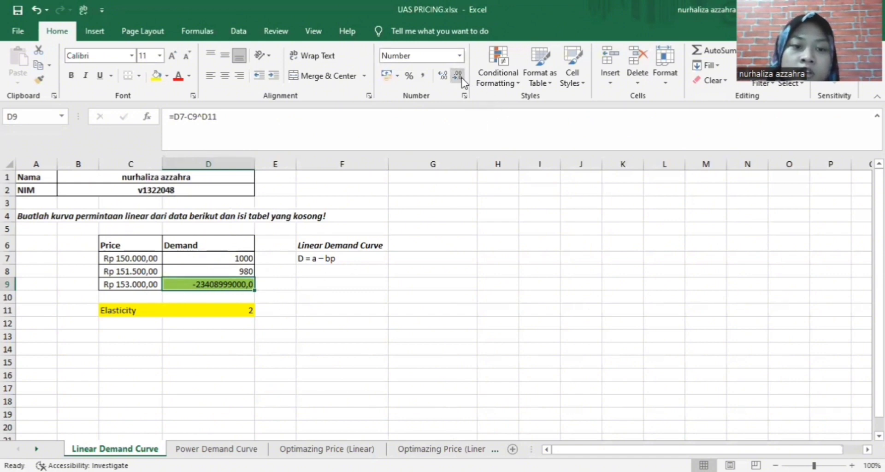
{"action": "left_click", "coordinate": [458, 76]}
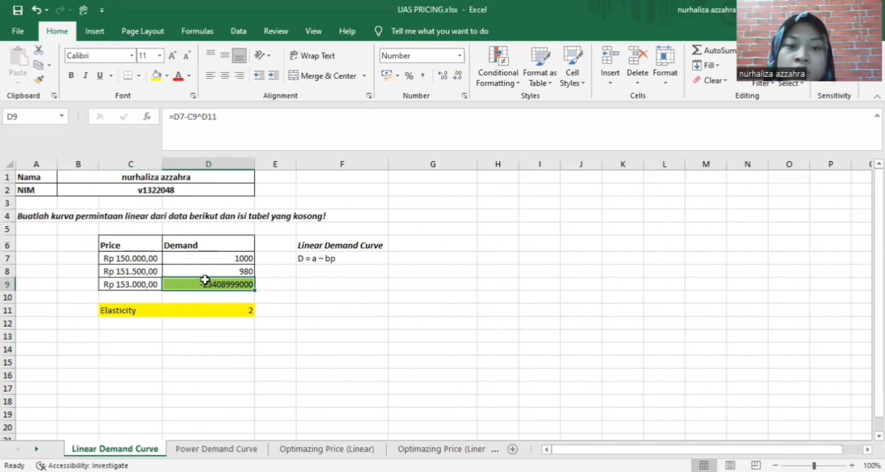
On the Power Demand Curve sheet, enter 100 as the estimated a in B6, formatted as Rupiah accounting
{"action": "left_click", "coordinate": [238, 450]}
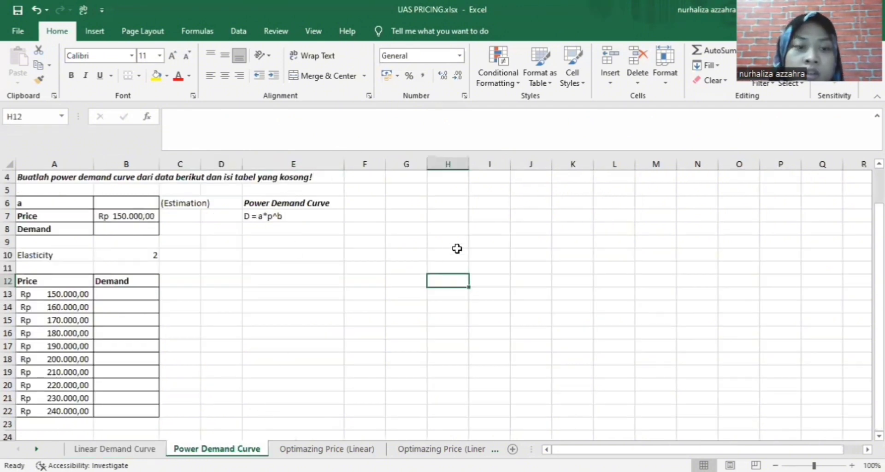
{"action": "left_click", "coordinate": [125, 205]}
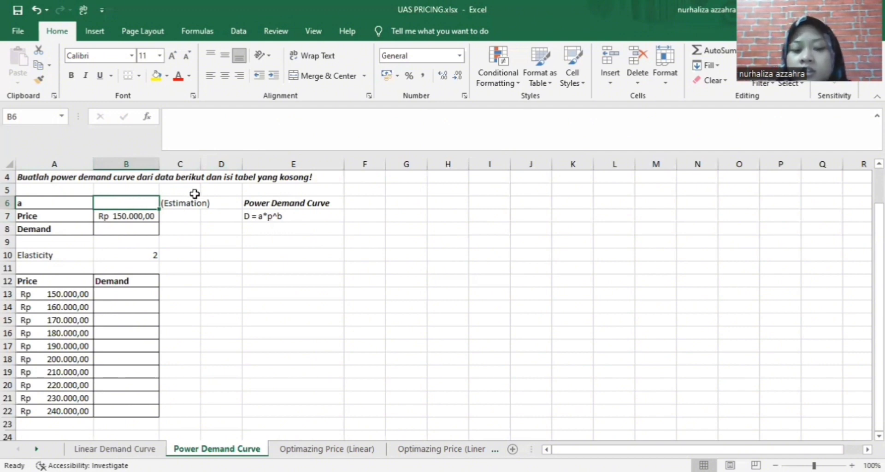
{"action": "type", "text": "100"}
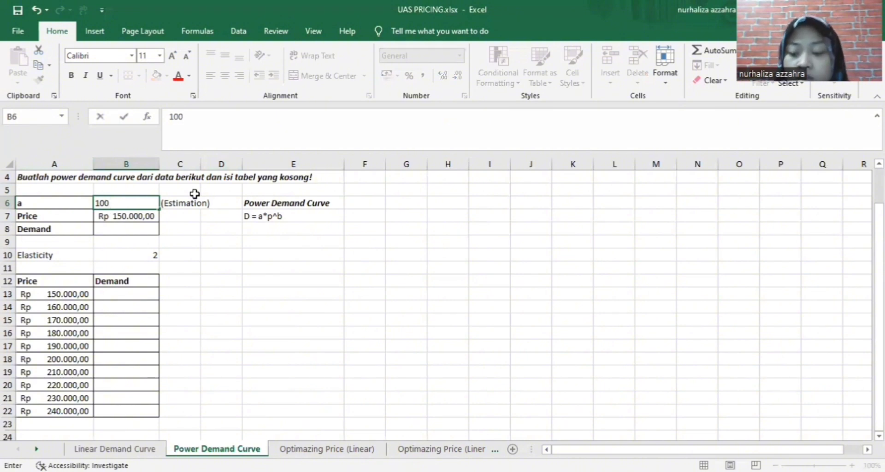
{"action": "key", "text": "Return"}
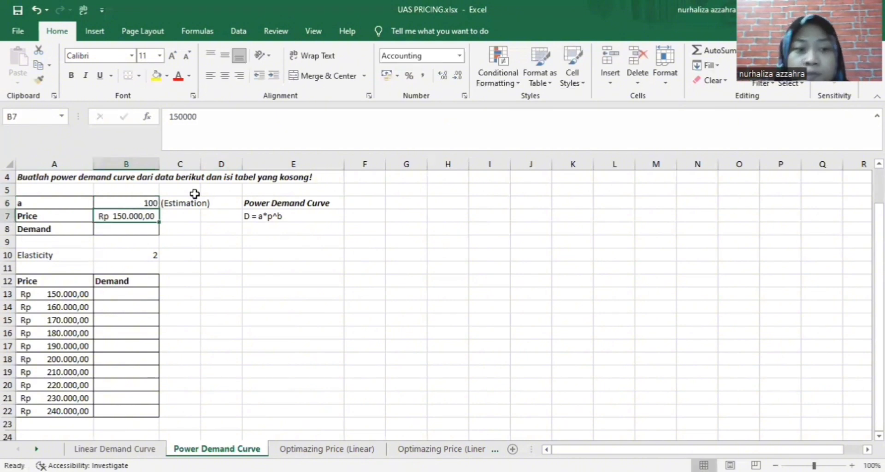
{"action": "left_click", "coordinate": [153, 204]}
{"action": "left_click", "coordinate": [459, 56]}
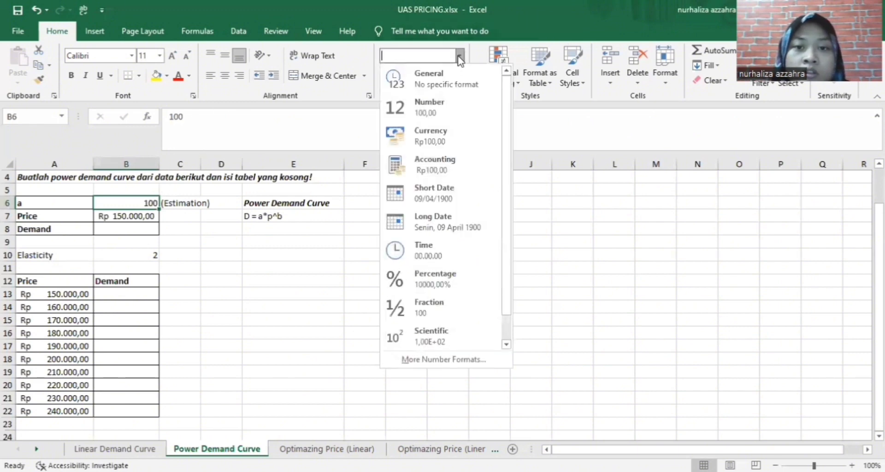
{"action": "left_click", "coordinate": [464, 162]}
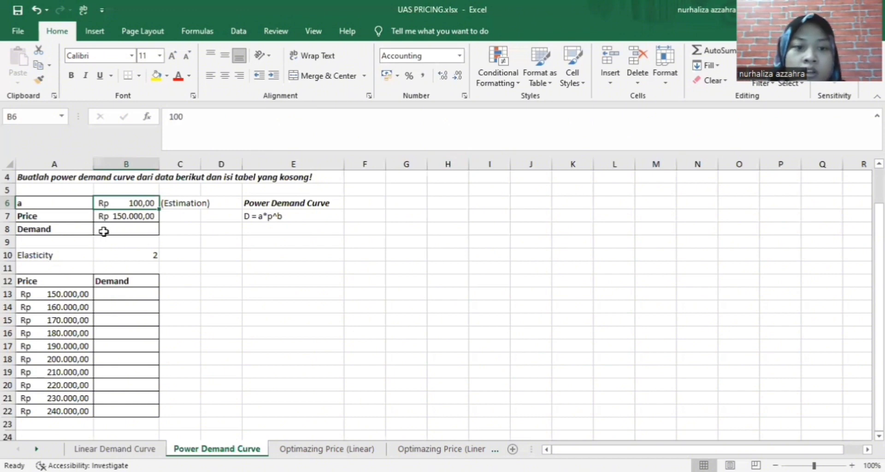
{"action": "left_click", "coordinate": [119, 231]}
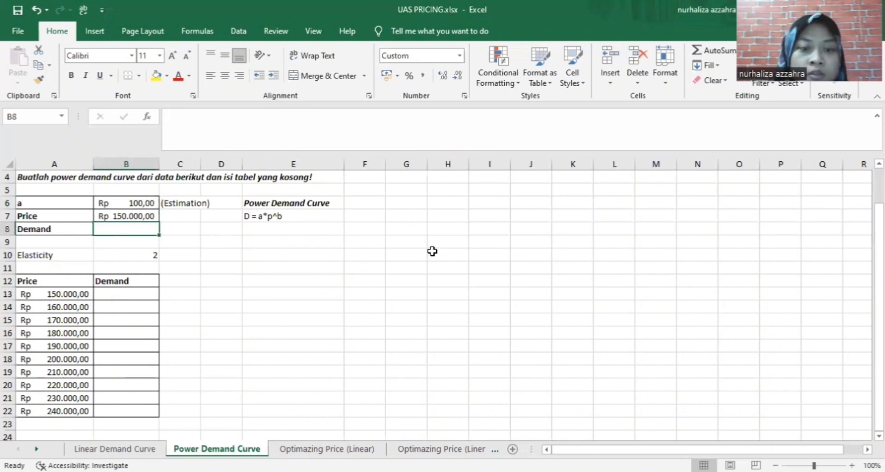
Enter =B6*B7^B10 in B8 and widen column B to show the demand result
{"action": "type", "text": "="}
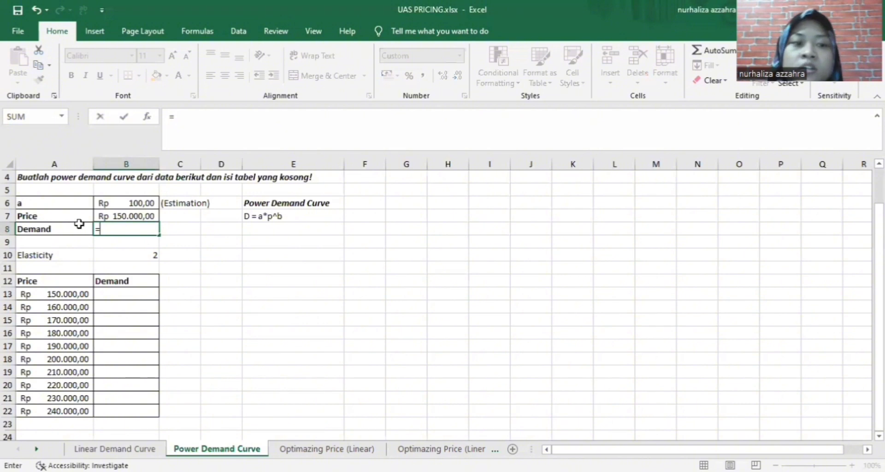
{"action": "left_click", "coordinate": [144, 203]}
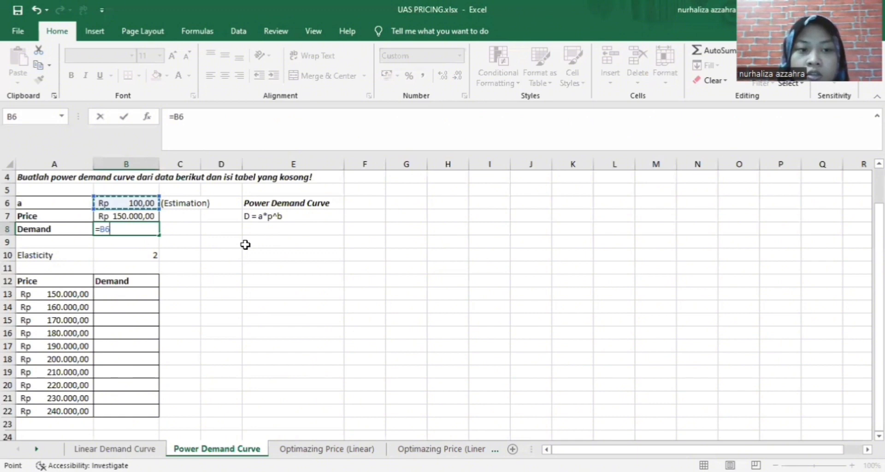
{"action": "type", "text": "*"}
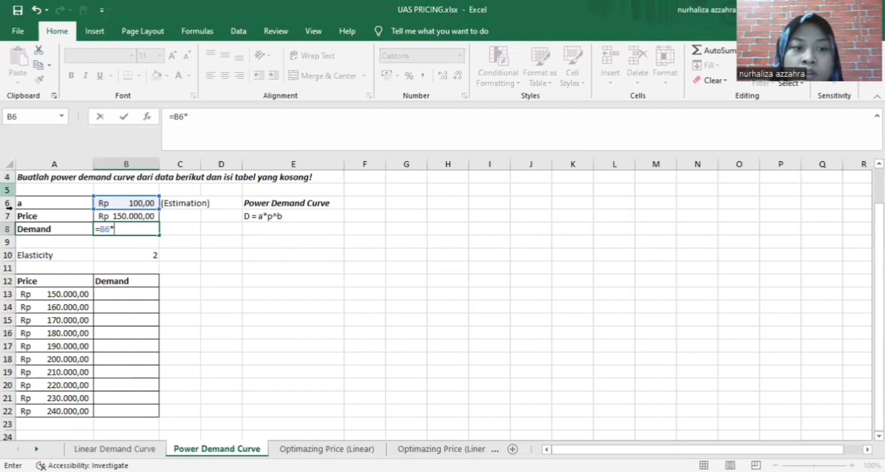
{"action": "left_click", "coordinate": [149, 219]}
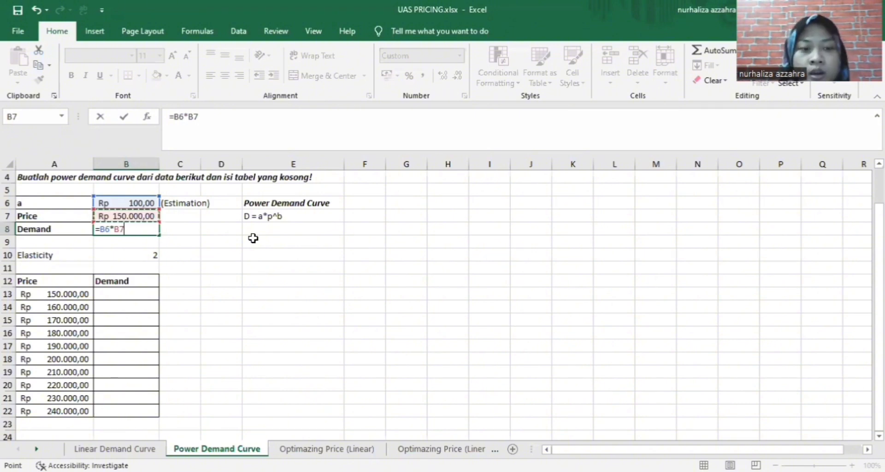
{"action": "type", "text": "^"}
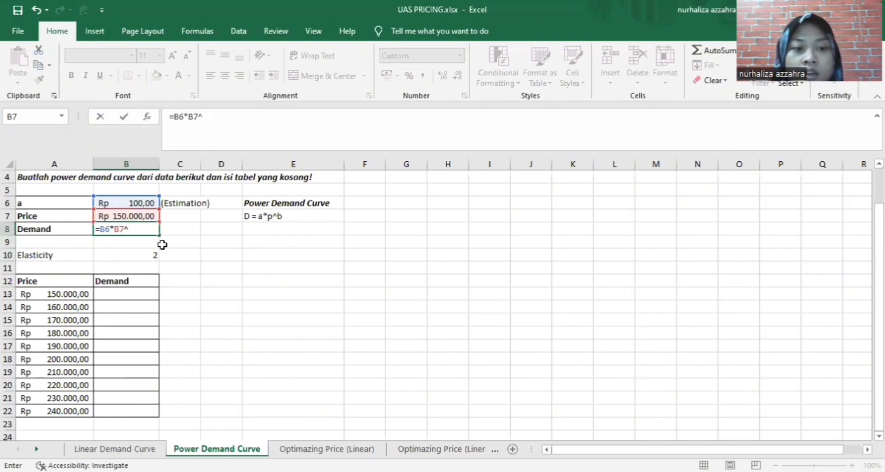
{"action": "left_click", "coordinate": [153, 256]}
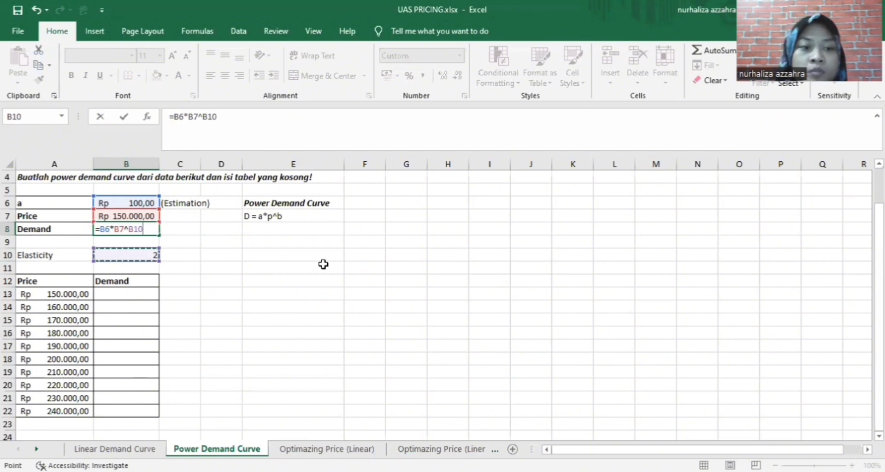
{"action": "key", "text": "Return"}
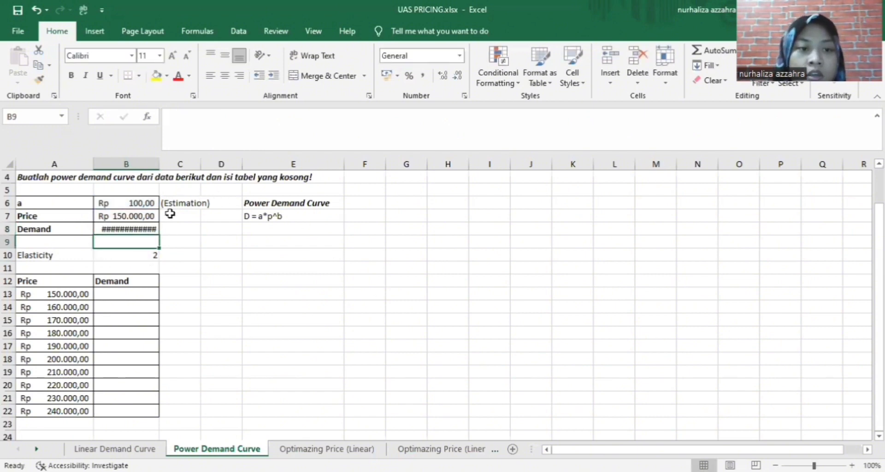
{"action": "left_click_drag", "start_coordinate": [158, 157], "coordinate": [211, 158]}
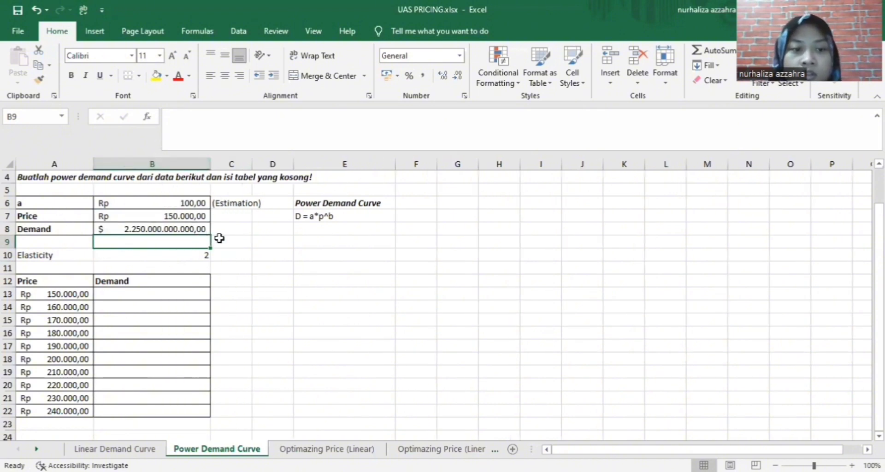
Format the B8 demand result with the Rp English (Indonesia) accounting currency
{"action": "left_click", "coordinate": [196, 231]}
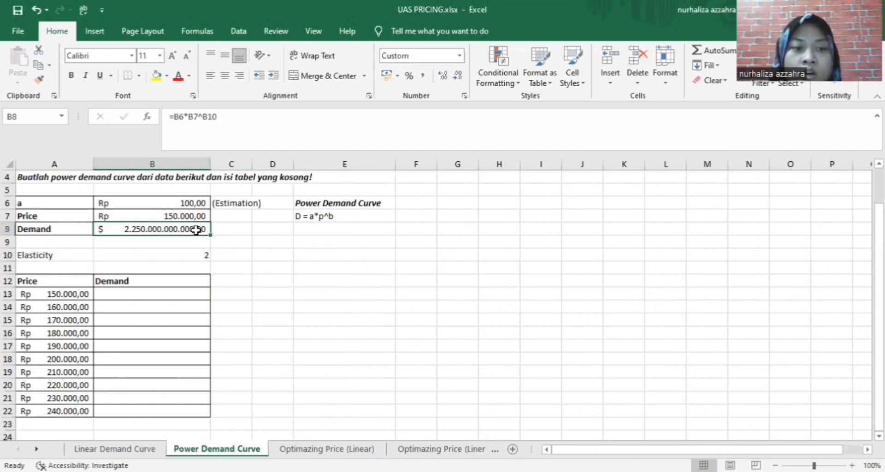
{"action": "left_click", "coordinate": [396, 77]}
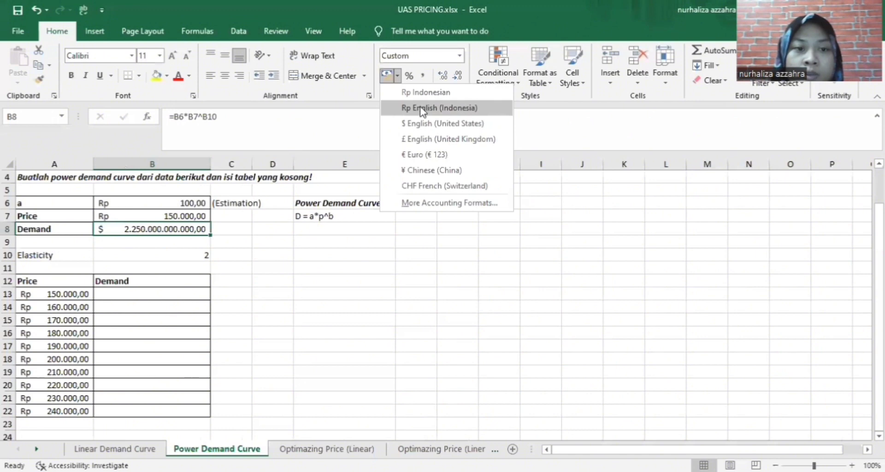
{"action": "left_click", "coordinate": [421, 109]}
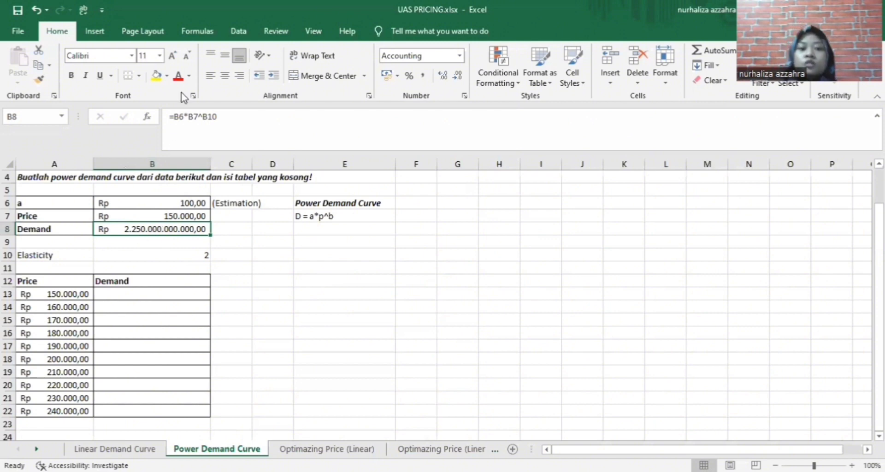
{"action": "left_click", "coordinate": [128, 296]}
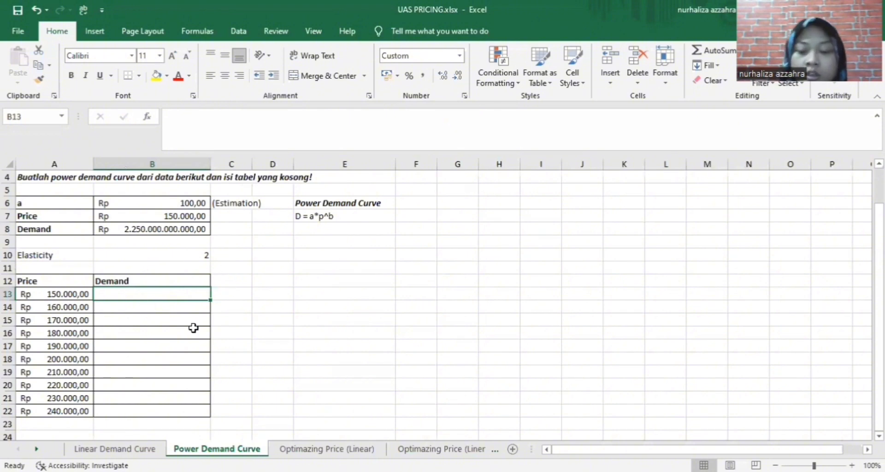
Enter =B6*A13^B10 in B13 as the demand for the 150.000 price
{"action": "type", "text": "="}
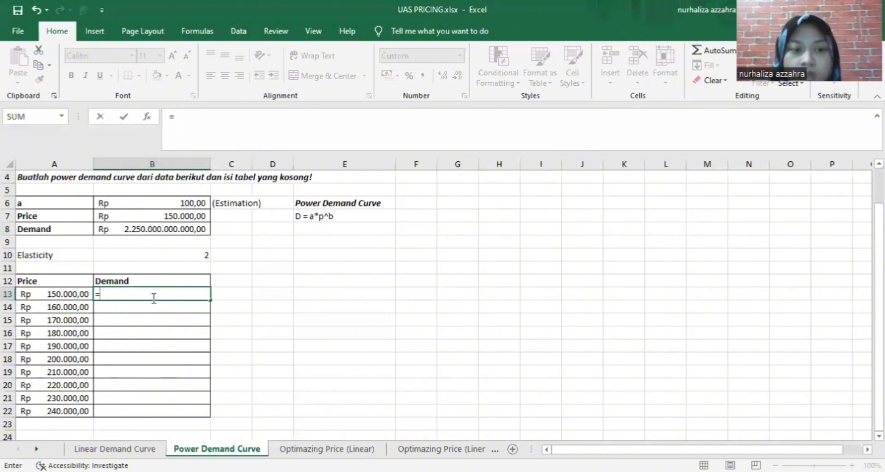
{"action": "left_click", "coordinate": [200, 203]}
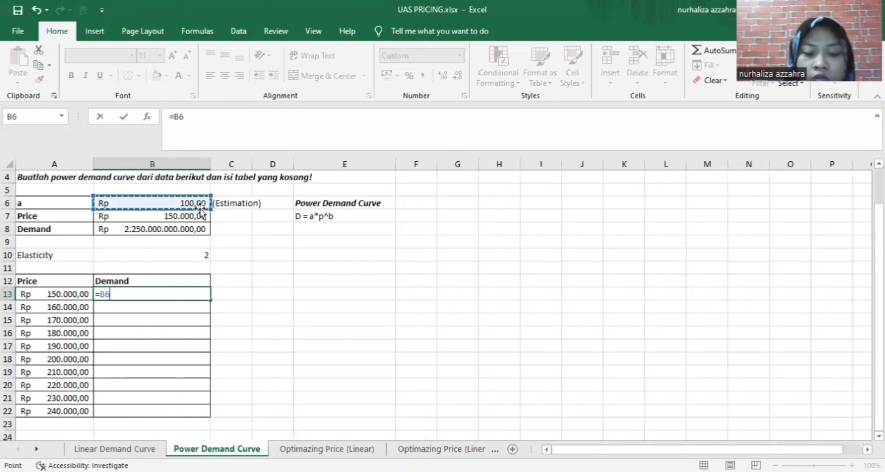
{"action": "type", "text": "*"}
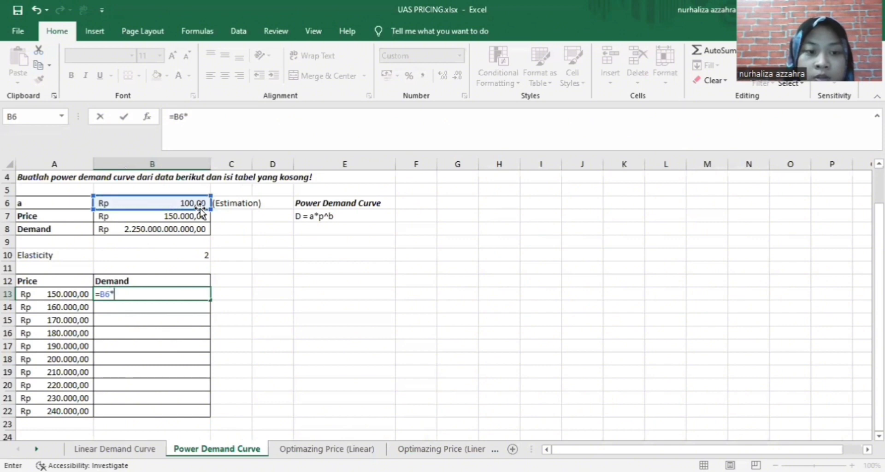
{"action": "left_click", "coordinate": [77, 295]}
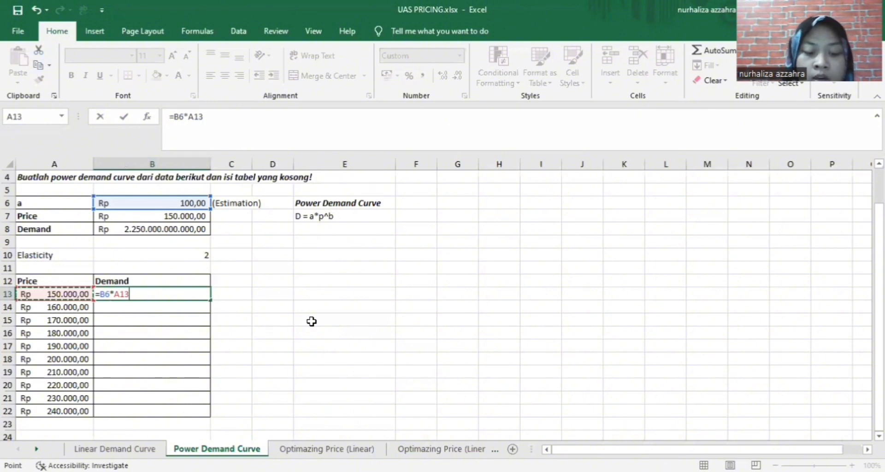
{"action": "type", "text": "^"}
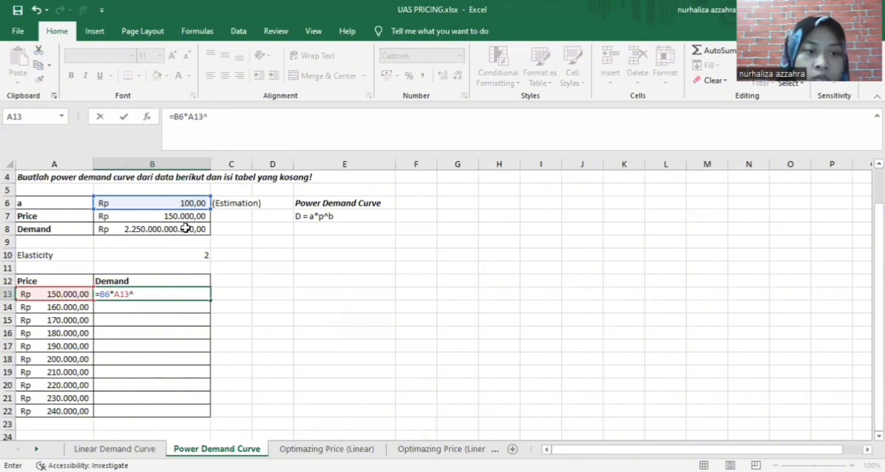
{"action": "left_click", "coordinate": [198, 254]}
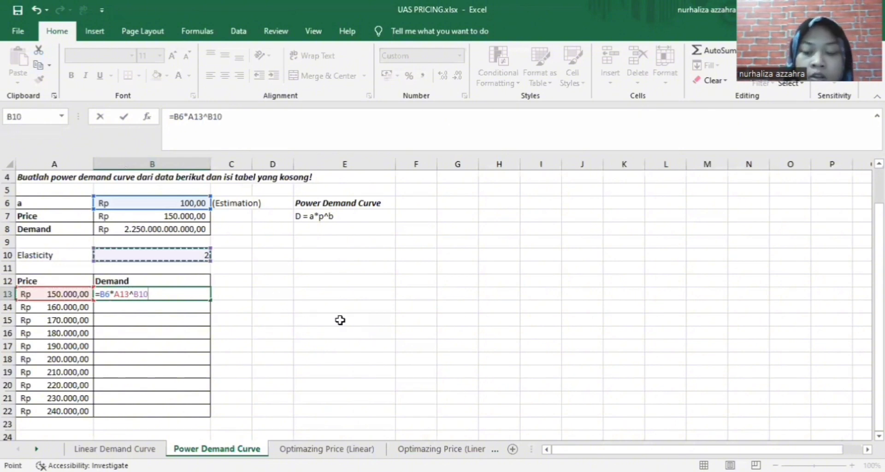
{"action": "key", "text": "Return"}
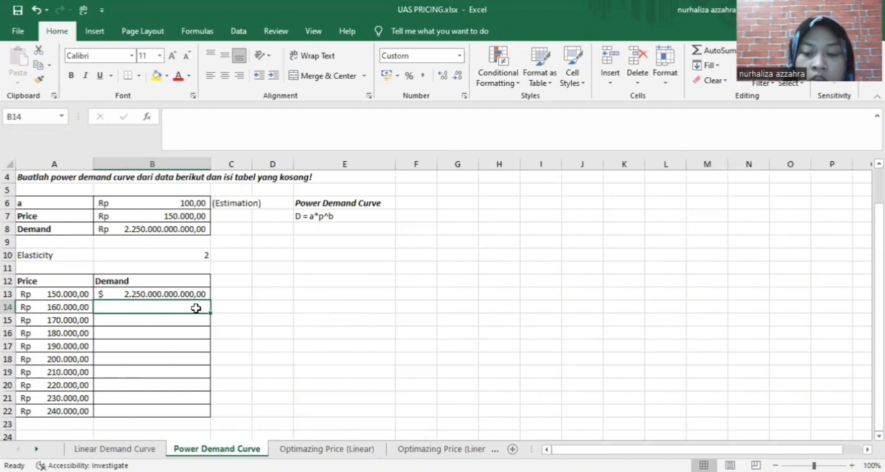
Enter =B6*A14^B10 in B14 for the 160.000 price, giving 2.560.000.000.000,00
{"action": "type", "text": "="}
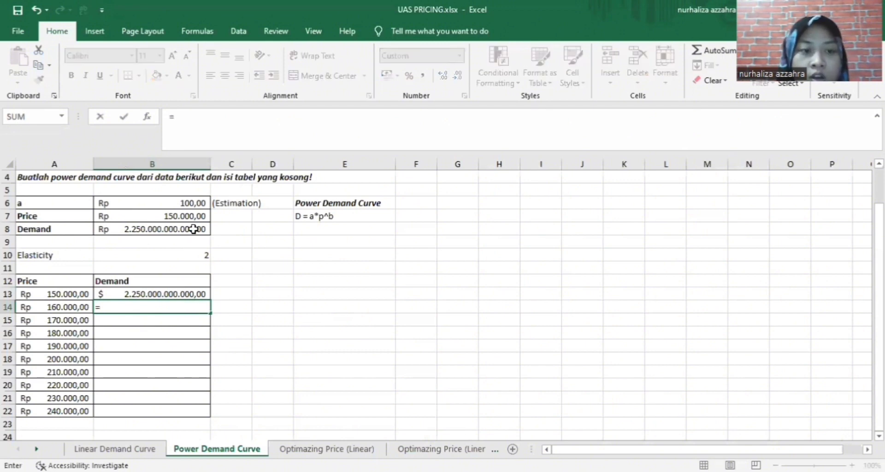
{"action": "left_click", "coordinate": [197, 203]}
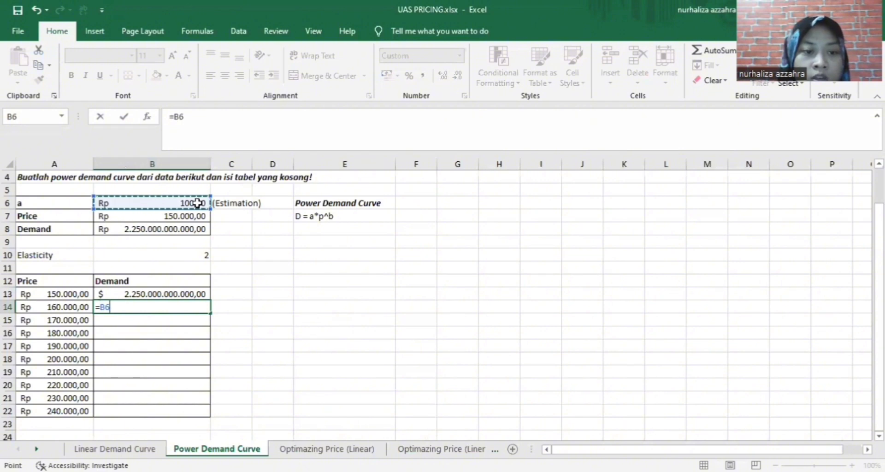
{"action": "type", "text": "*"}
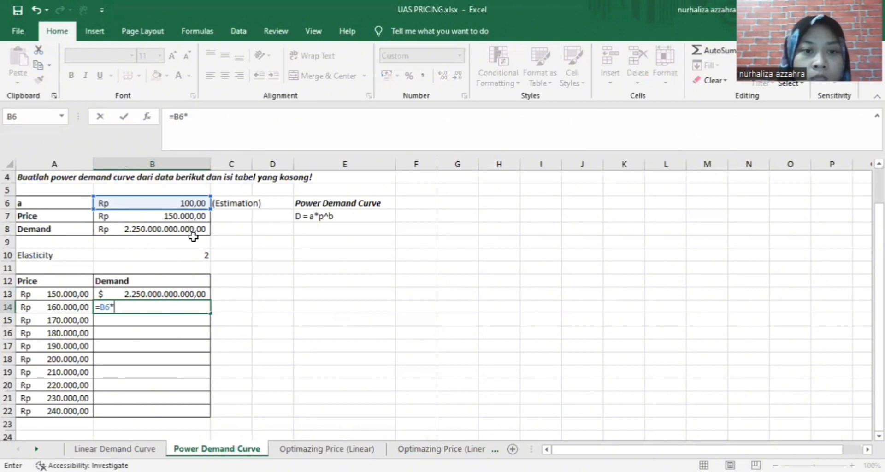
{"action": "left_click", "coordinate": [72, 307]}
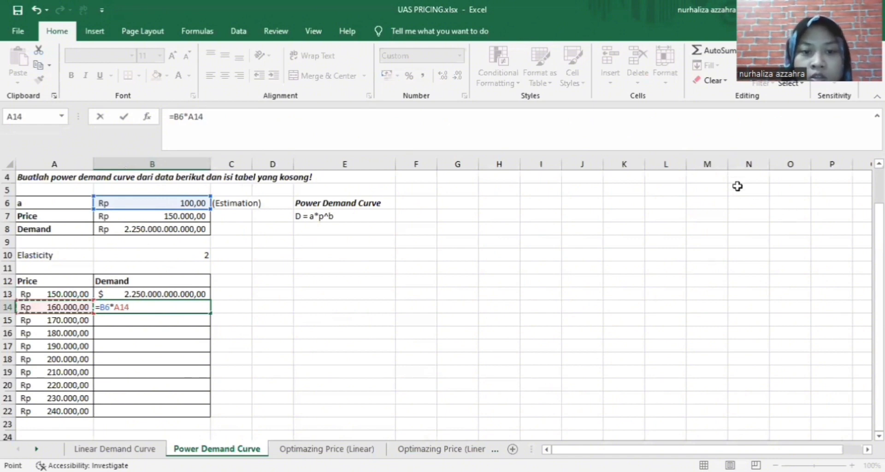
{"action": "type", "text": "^"}
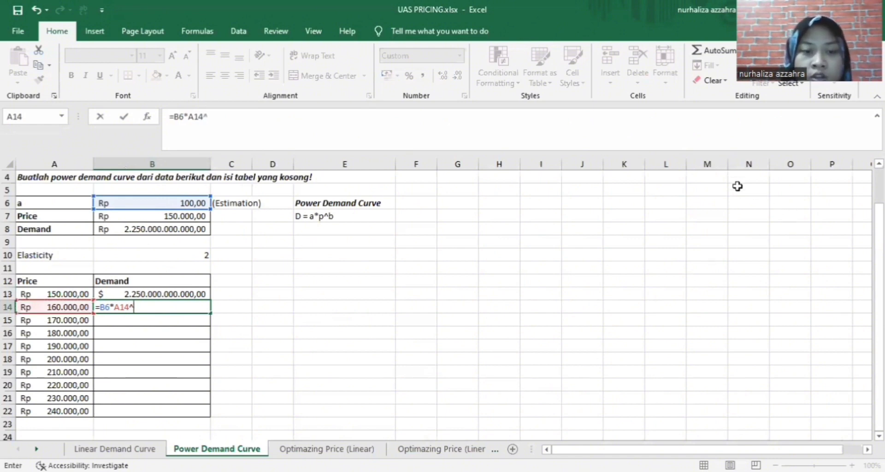
{"action": "left_click", "coordinate": [194, 254]}
{"action": "key", "text": "Return"}
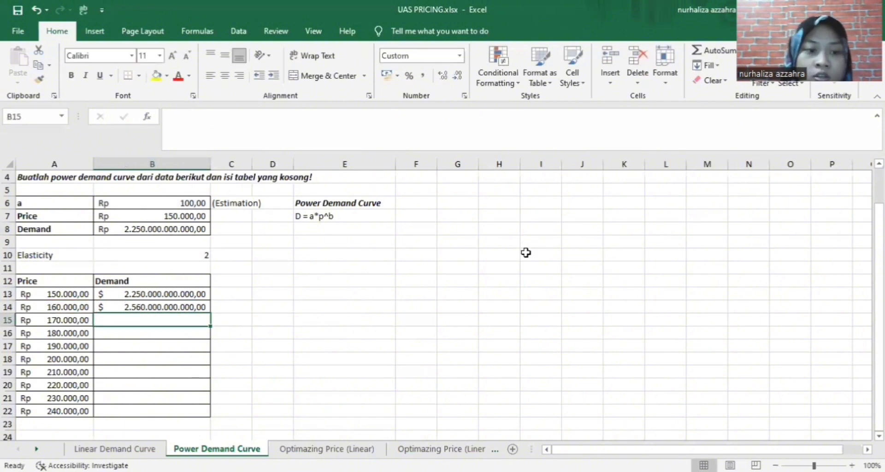
Fill the B13:B14 demand formulas down to B22, then inspect B15's erroring formula
{"action": "left_click_drag", "start_coordinate": [200, 294], "coordinate": [199, 306]}
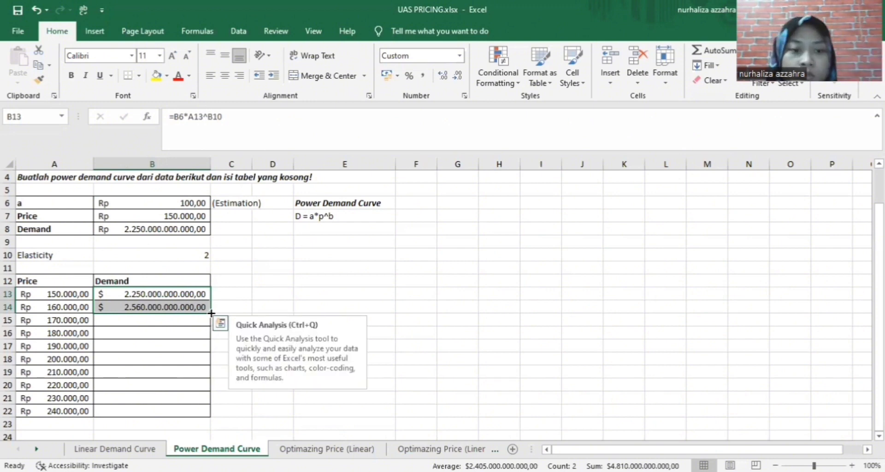
{"action": "double_click", "coordinate": [210, 311]}
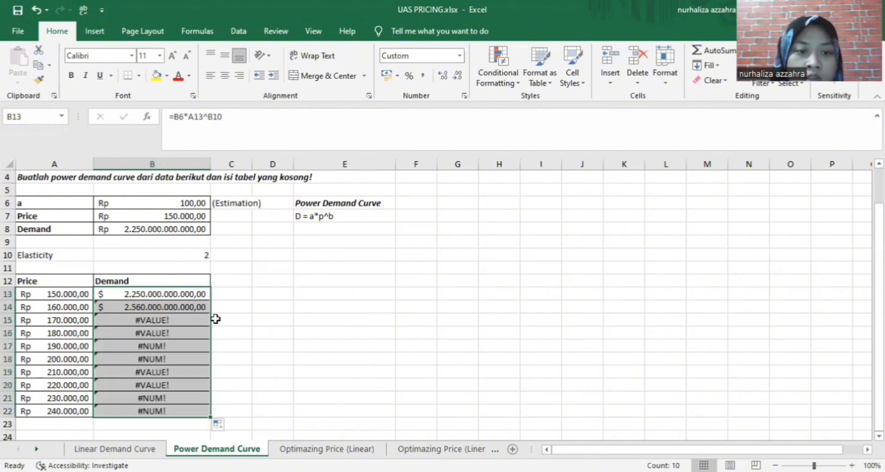
{"action": "left_click", "coordinate": [178, 322]}
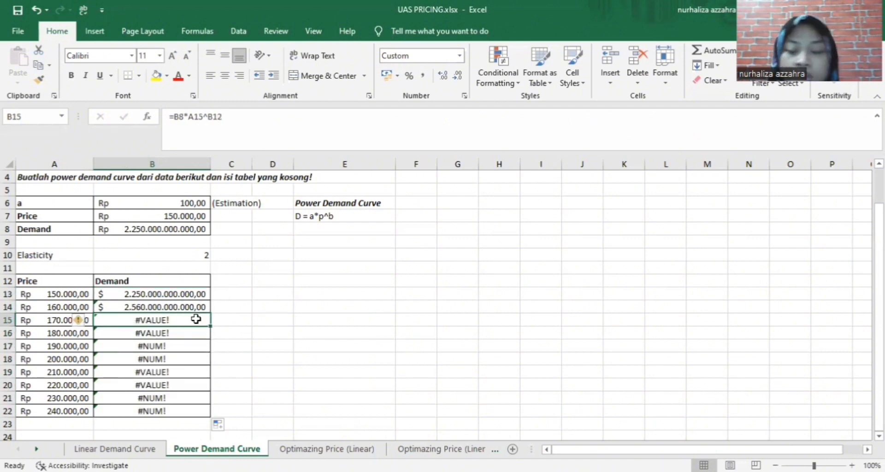
{"action": "double_click", "coordinate": [197, 320]}
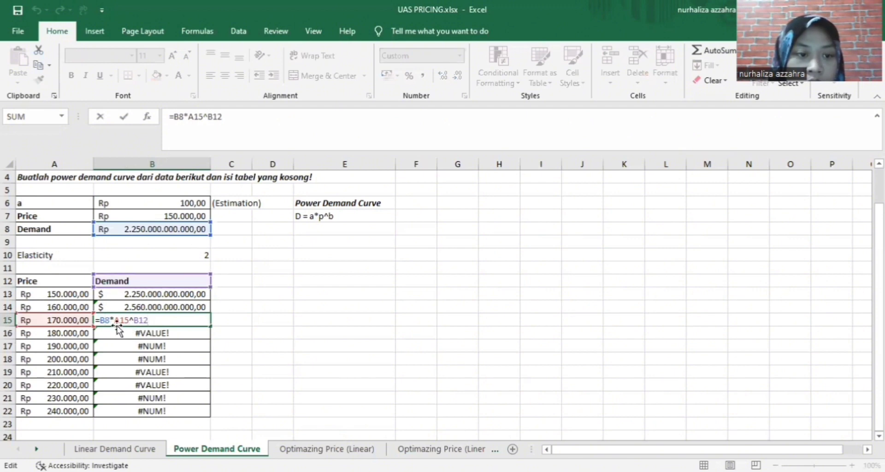
Replace B15's wrong exponent reference B12 with elasticity B10 and widen column B
{"action": "left_click", "coordinate": [165, 253]}
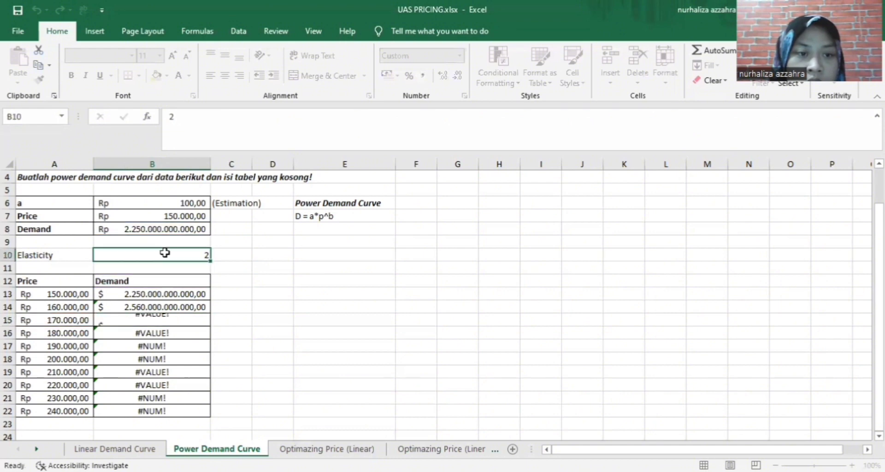
{"action": "left_click", "coordinate": [166, 321]}
{"action": "double_click", "coordinate": [166, 322]}
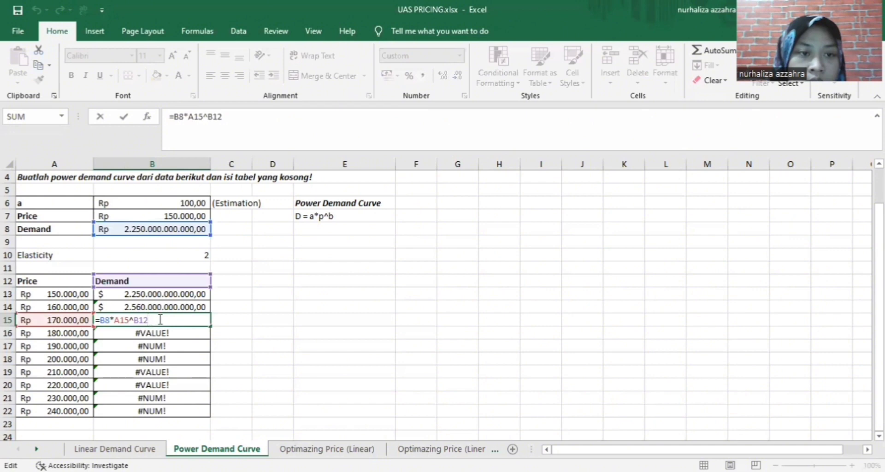
{"action": "left_click_drag", "start_coordinate": [155, 316], "coordinate": [136, 318]}
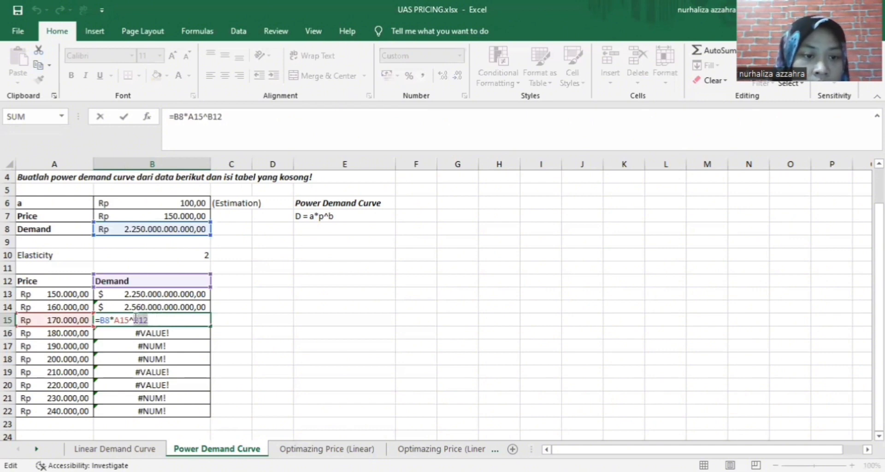
{"action": "key", "text": "BackSpace"}
{"action": "left_click", "coordinate": [199, 255]}
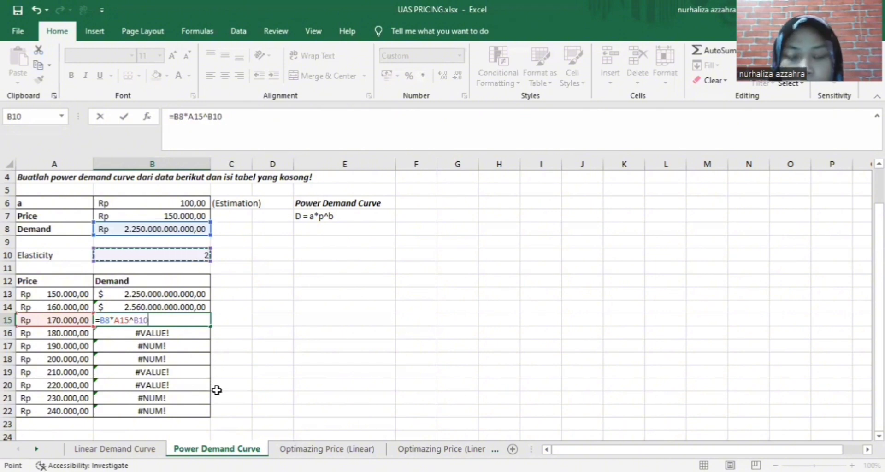
{"action": "key", "text": "Return"}
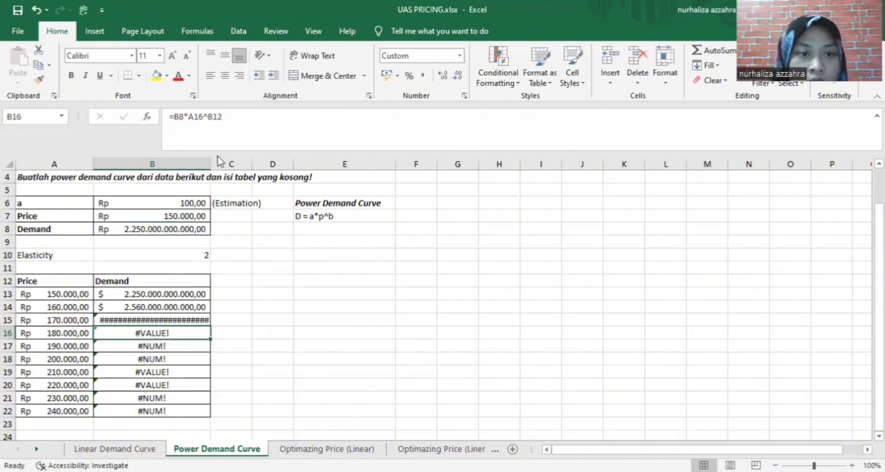
{"action": "left_click_drag", "start_coordinate": [211, 159], "coordinate": [224, 160]}
Replace B15's wrong coefficient reference B8 with the a value in B6
{"action": "left_click", "coordinate": [206, 319]}
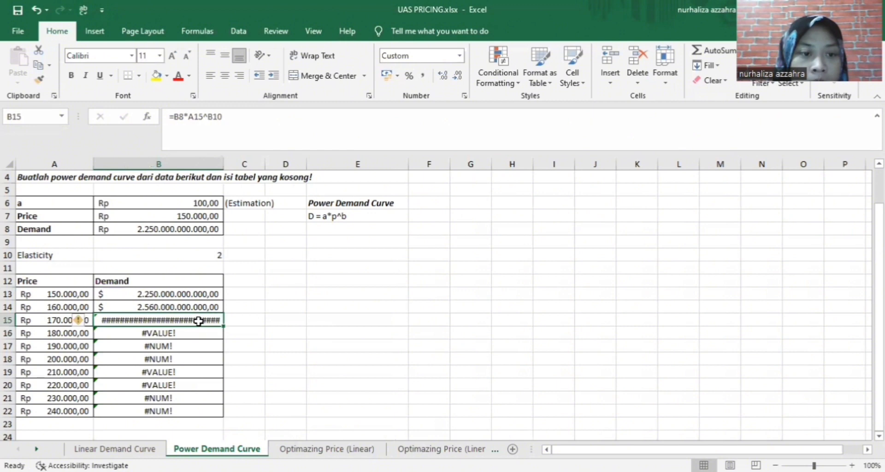
{"action": "double_click", "coordinate": [198, 321]}
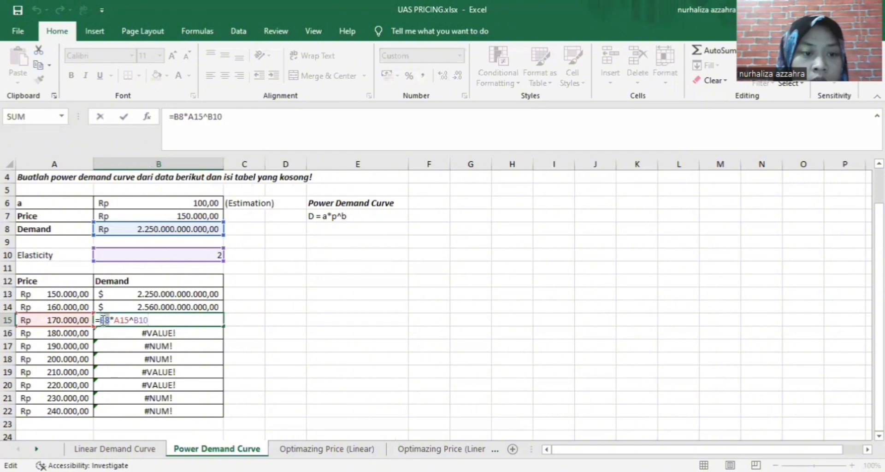
{"action": "key", "text": "BackSpace"}
{"action": "left_click", "coordinate": [160, 203]}
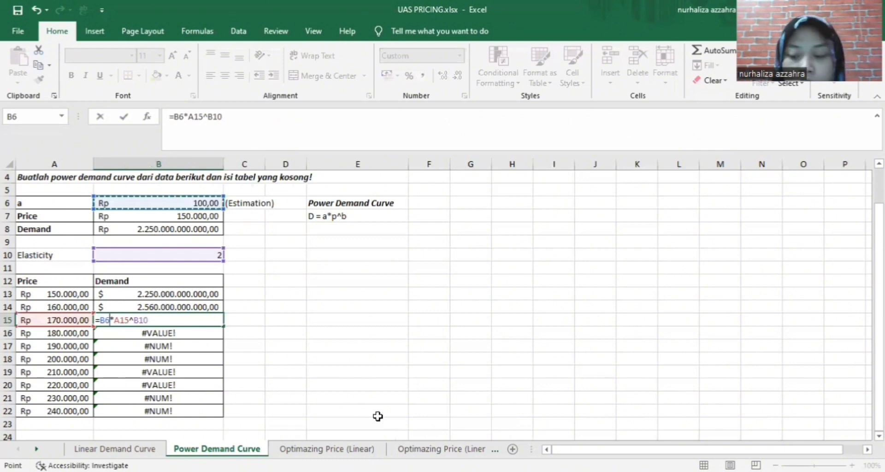
{"action": "key", "text": "Return"}
Correct B16's formula to use B6 as coefficient and B10 as exponent
{"action": "double_click", "coordinate": [184, 334]}
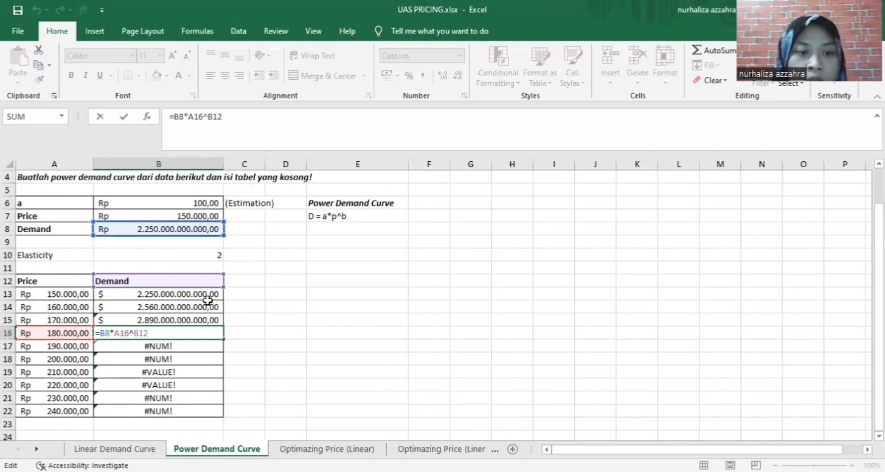
{"action": "left_click_drag", "start_coordinate": [152, 333], "coordinate": [133, 332]}
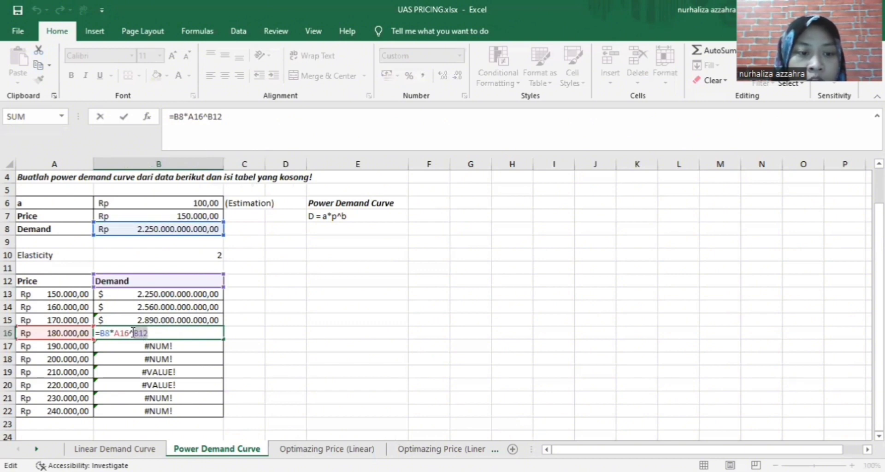
{"action": "key", "text": "BackSpace"}
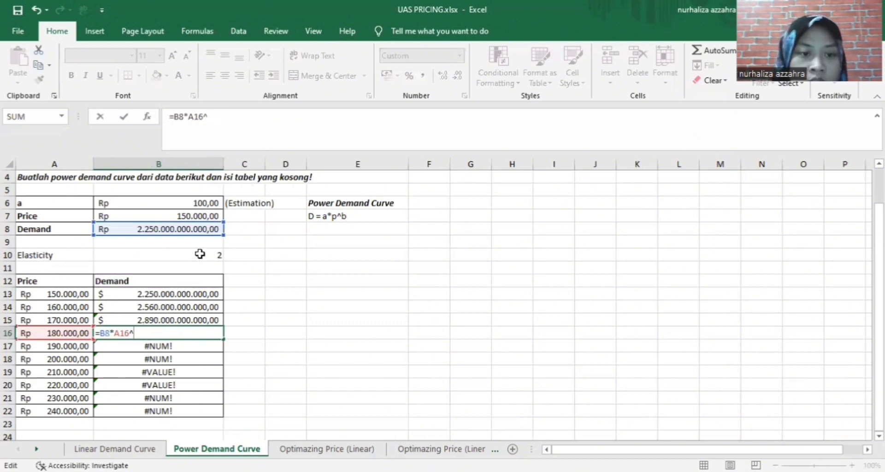
{"action": "left_click", "coordinate": [200, 254]}
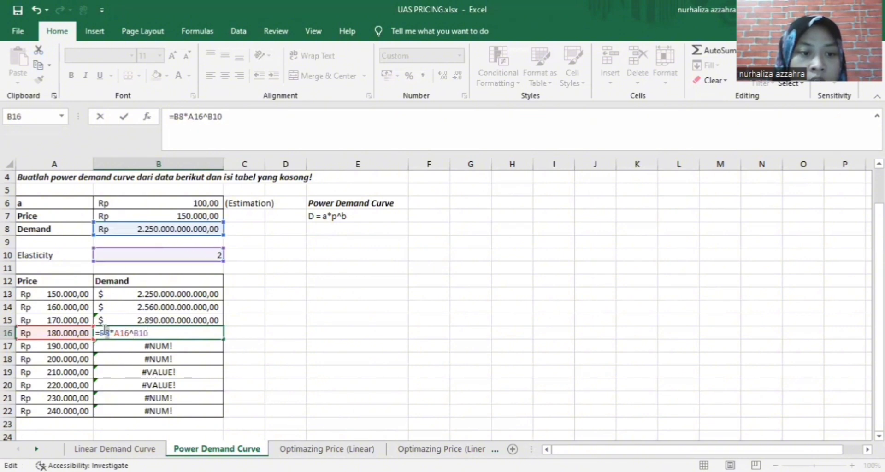
{"action": "key", "text": "BackSpace"}
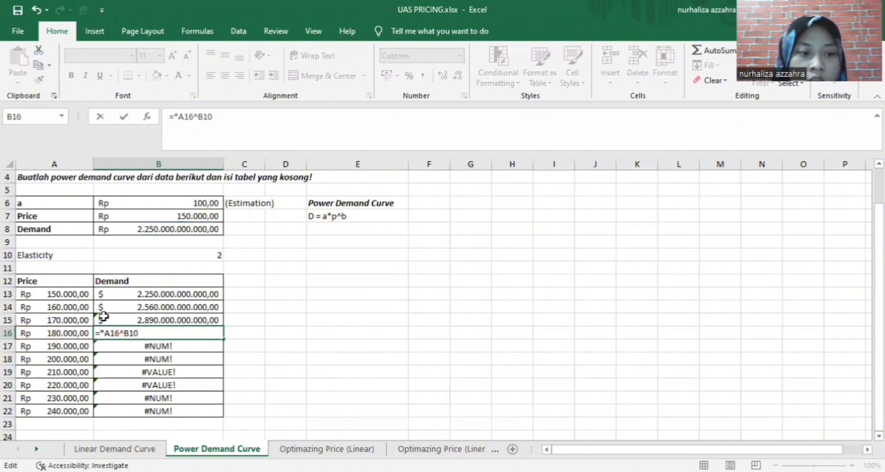
{"action": "left_click", "coordinate": [168, 203]}
{"action": "key", "text": "Return"}
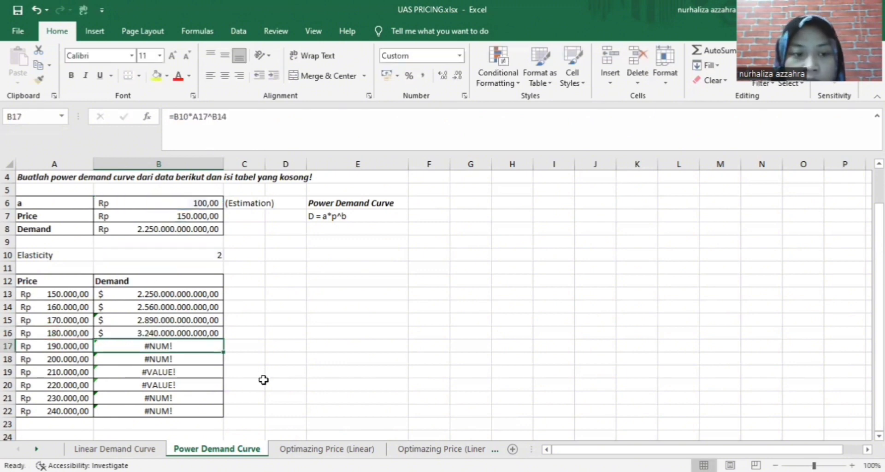
Correct B17's formula for the 190.000 price to =B6*A17^B10
{"action": "double_click", "coordinate": [195, 346]}
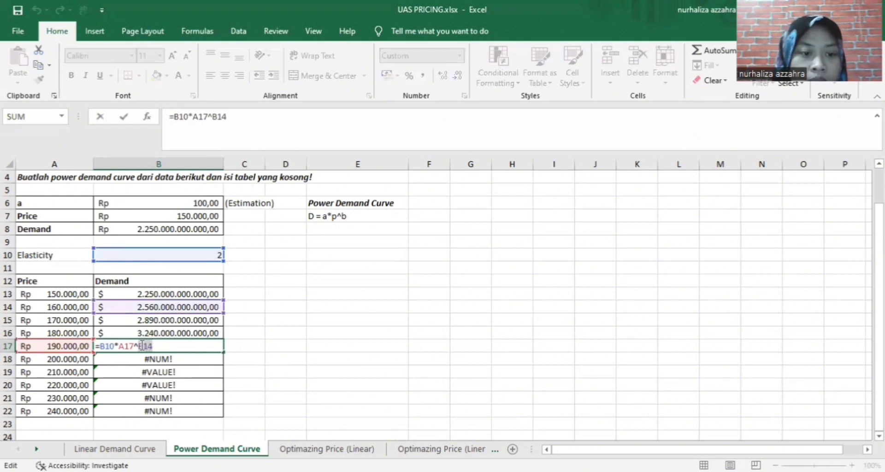
{"action": "key", "text": "BackSpace"}
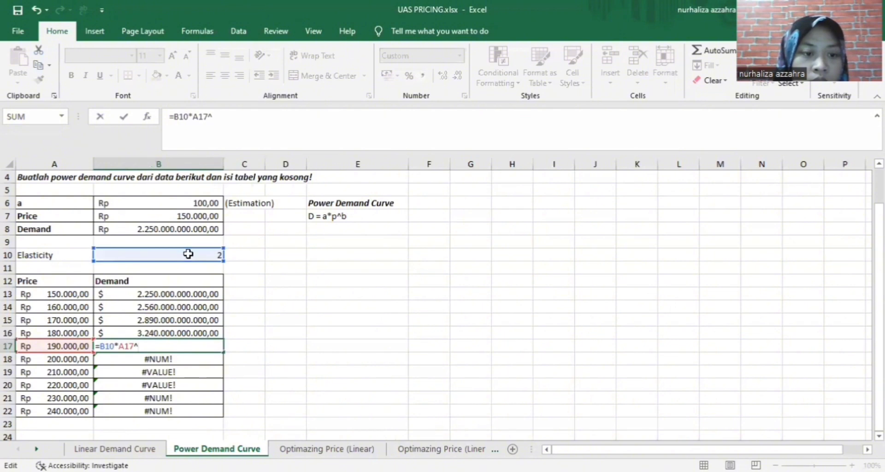
{"action": "left_click", "coordinate": [188, 255]}
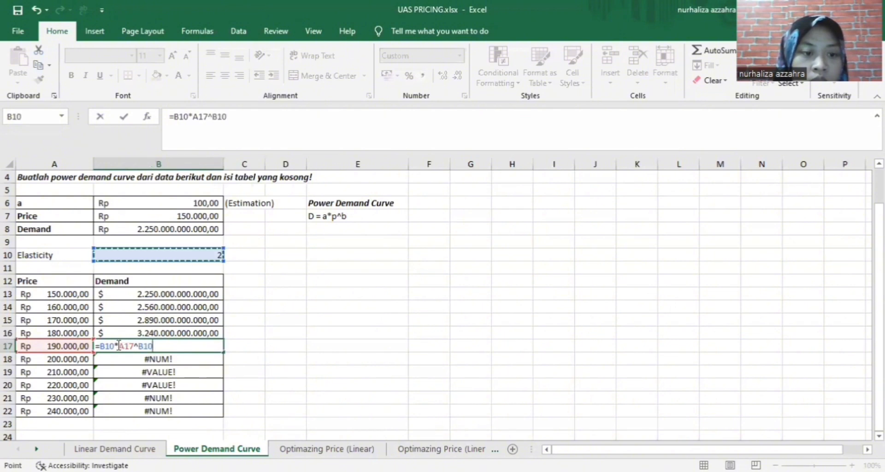
{"action": "left_click_drag", "start_coordinate": [115, 346], "coordinate": [100, 346]}
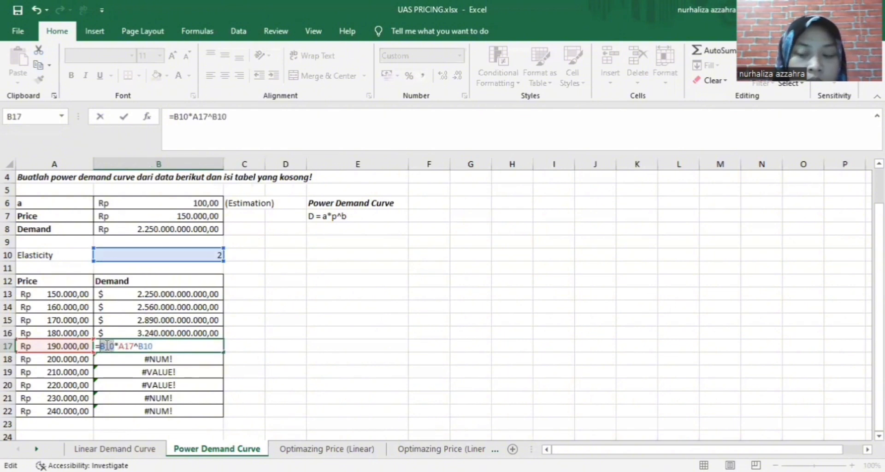
{"action": "key", "text": "BackSpace"}
{"action": "left_click", "coordinate": [205, 202]}
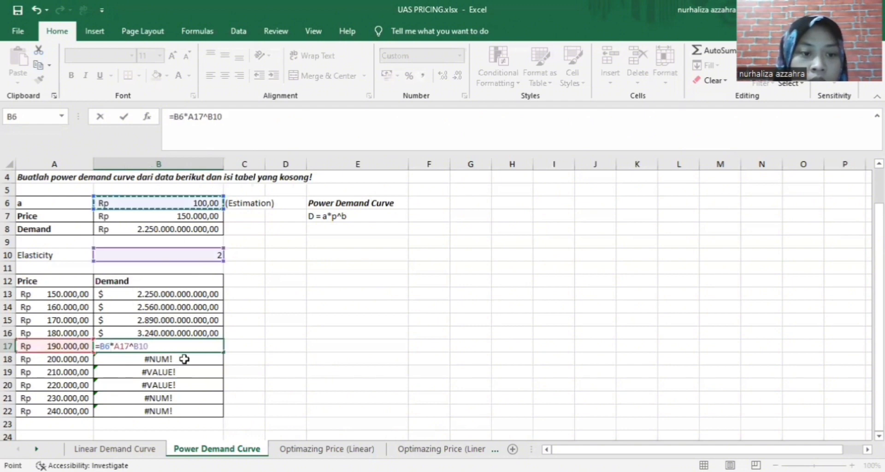
{"action": "key", "text": "Return"}
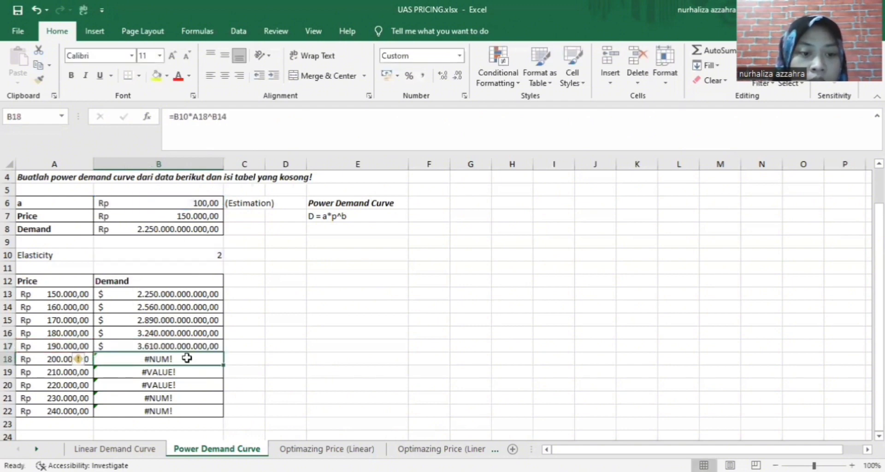
Correct B18's formula to =B6*A18^B10, giving 4.000.000.000.000,00 at price 200.000
{"action": "double_click", "coordinate": [190, 360]}
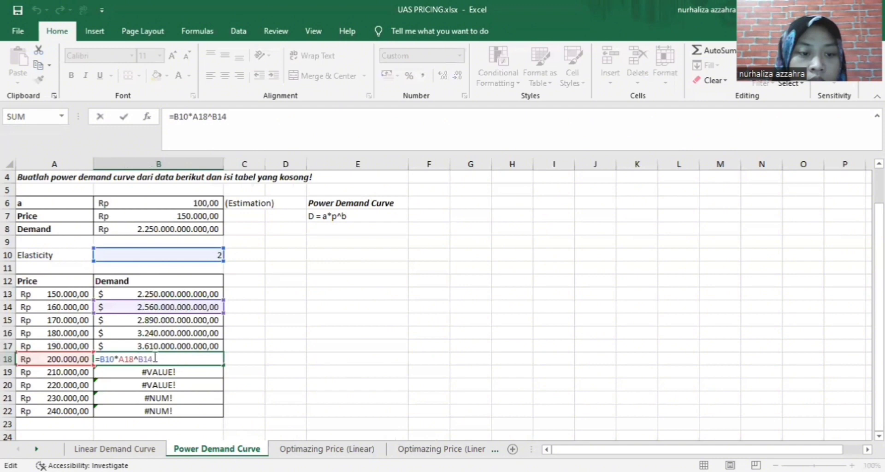
{"action": "left_click_drag", "start_coordinate": [153, 359], "coordinate": [144, 360]}
{"action": "key", "text": "BackSpace"}
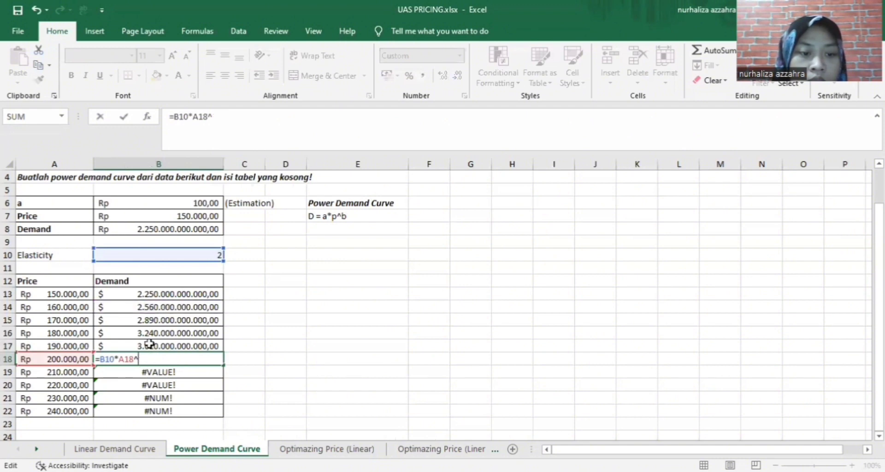
{"action": "left_click", "coordinate": [178, 255]}
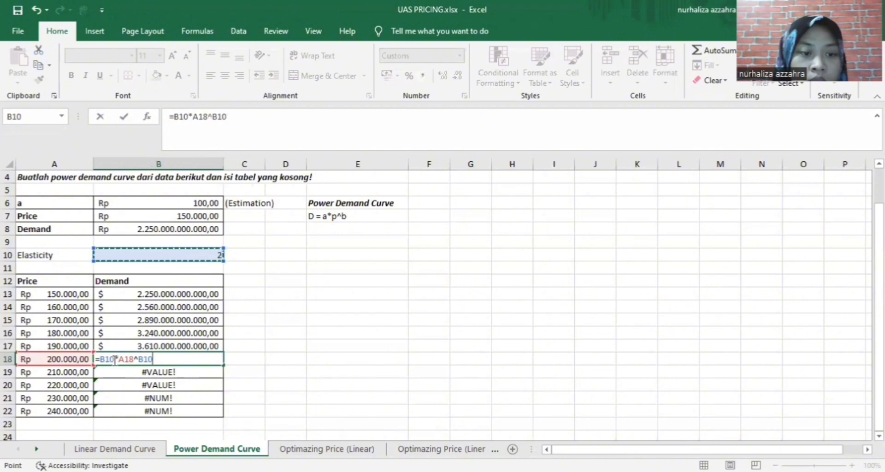
{"action": "left_click_drag", "start_coordinate": [115, 359], "coordinate": [101, 359]}
{"action": "key", "text": "BackSpace"}
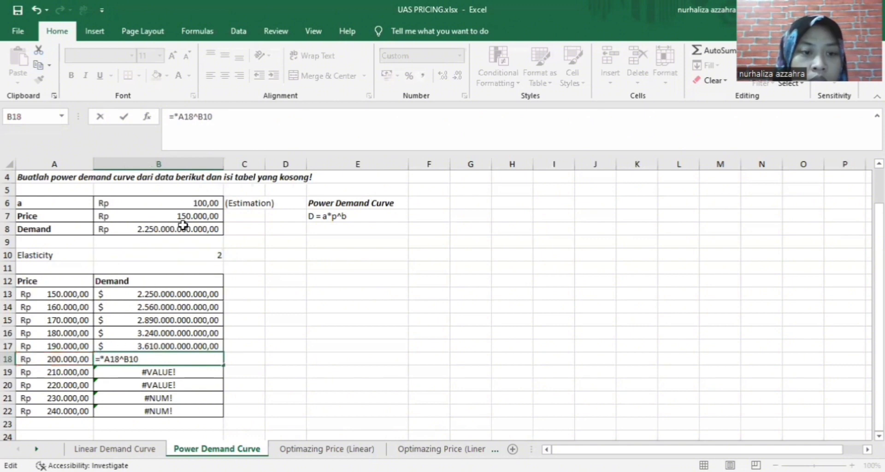
{"action": "left_click", "coordinate": [197, 203]}
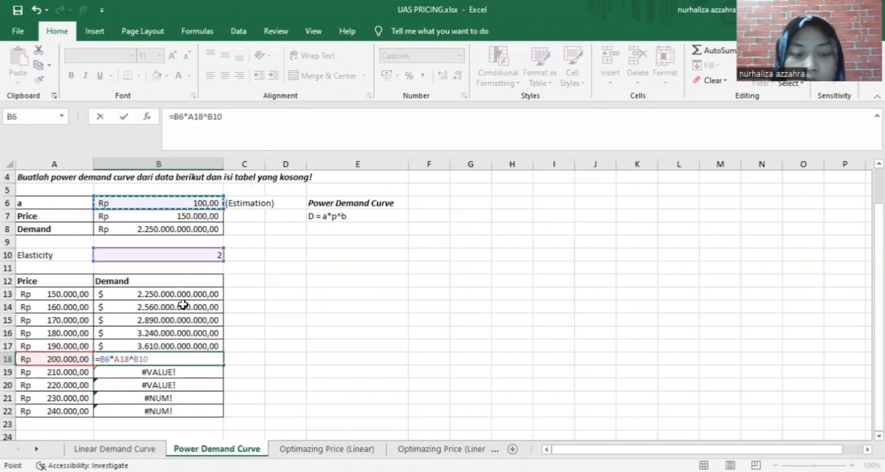
{"action": "key", "text": "Return"}
Fix B19's demand formula to use coefficient B6 and exponent B10 instead of B12 and B16
{"action": "double_click", "coordinate": [185, 373]}
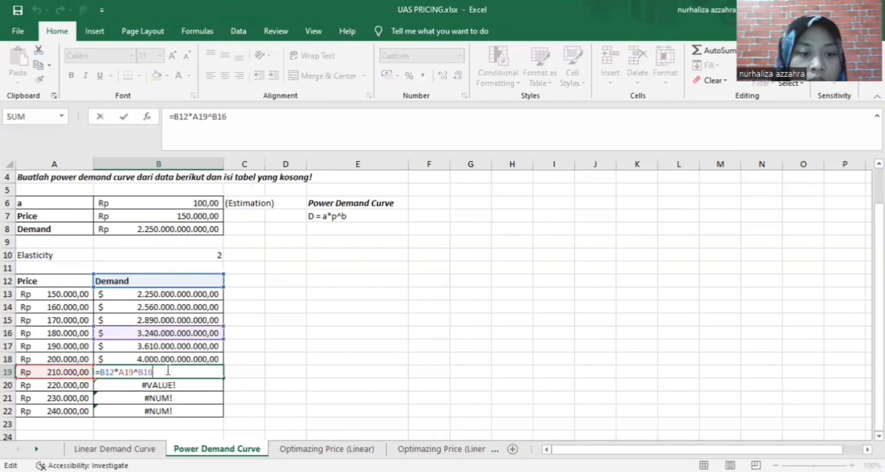
{"action": "left_click_drag", "start_coordinate": [104, 374], "coordinate": [114, 373]}
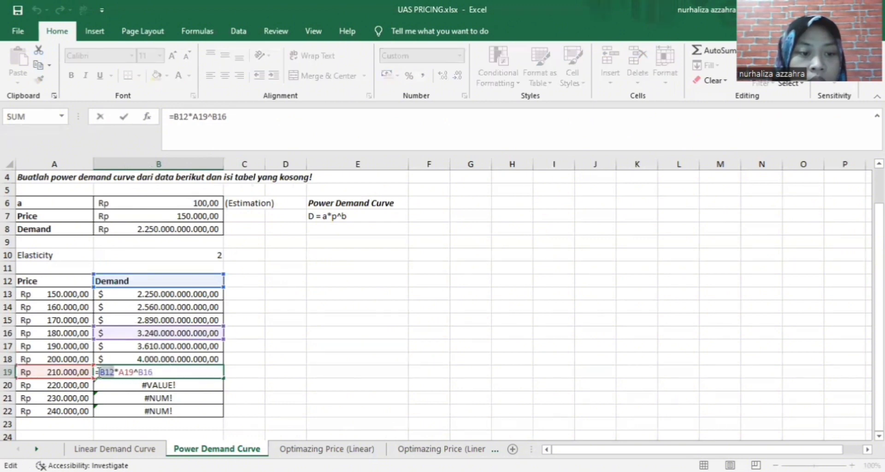
{"action": "key", "text": "BackSpace"}
{"action": "left_click", "coordinate": [186, 202]}
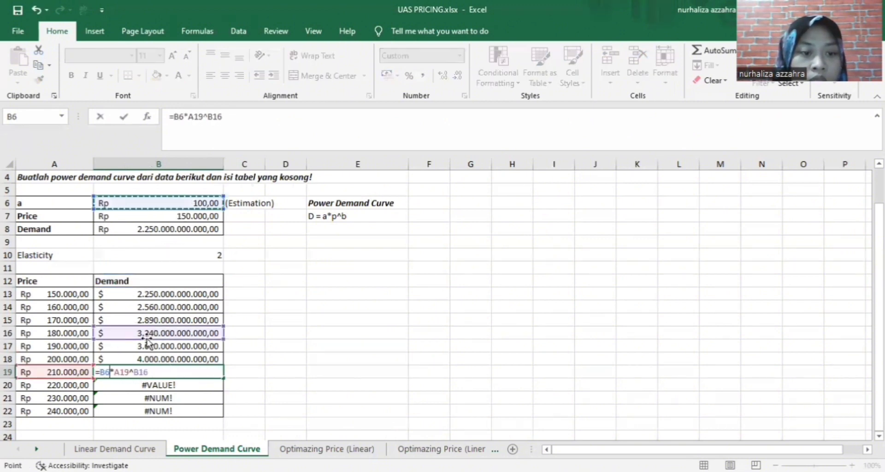
{"action": "left_click_drag", "start_coordinate": [147, 372], "coordinate": [136, 372]}
{"action": "key", "text": "BackSpace"}
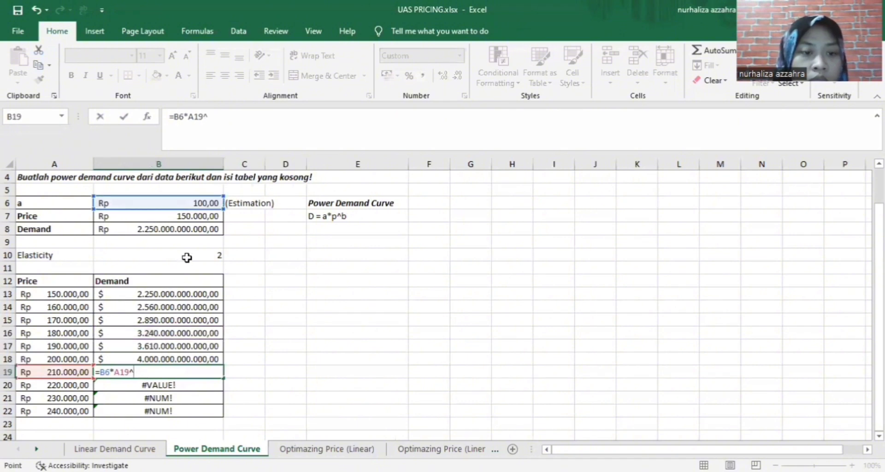
{"action": "left_click", "coordinate": [187, 255]}
{"action": "key", "text": "Return"}
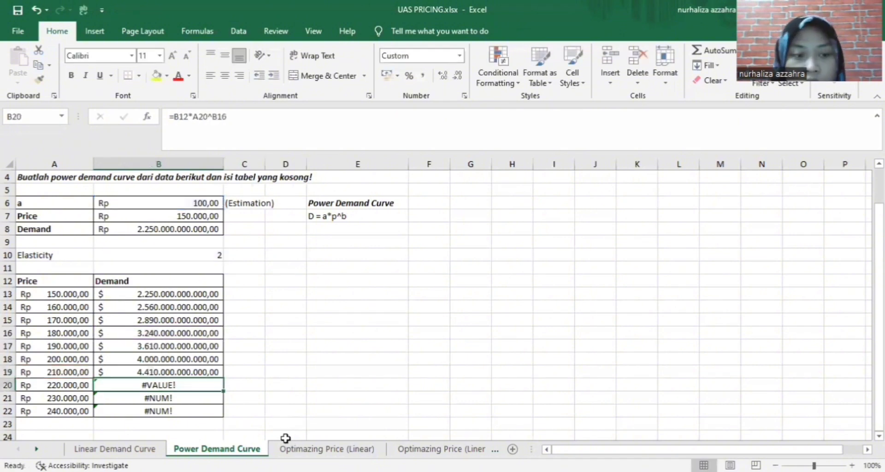
Fix B20's demand formula, replacing exponent B16 with B10 and coefficient B12 with B6
{"action": "double_click", "coordinate": [180, 386]}
{"action": "left_click_drag", "start_coordinate": [161, 385], "coordinate": [140, 386]}
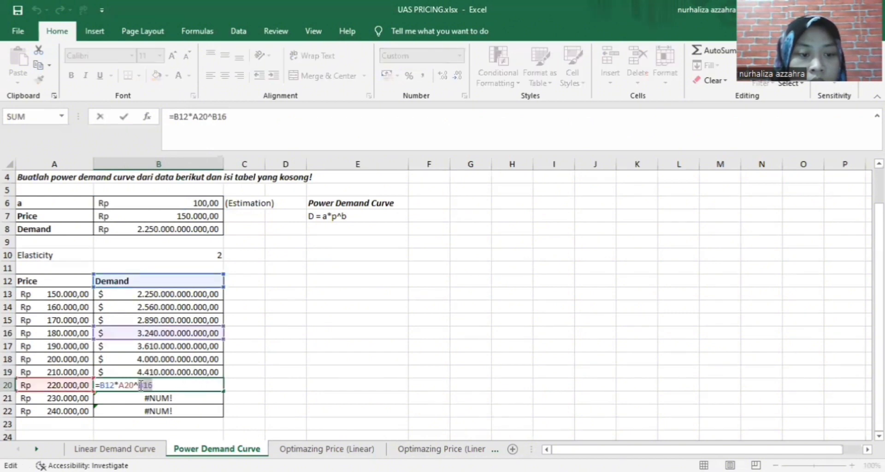
{"action": "key", "text": "Delete"}
{"action": "left_click", "coordinate": [194, 255]}
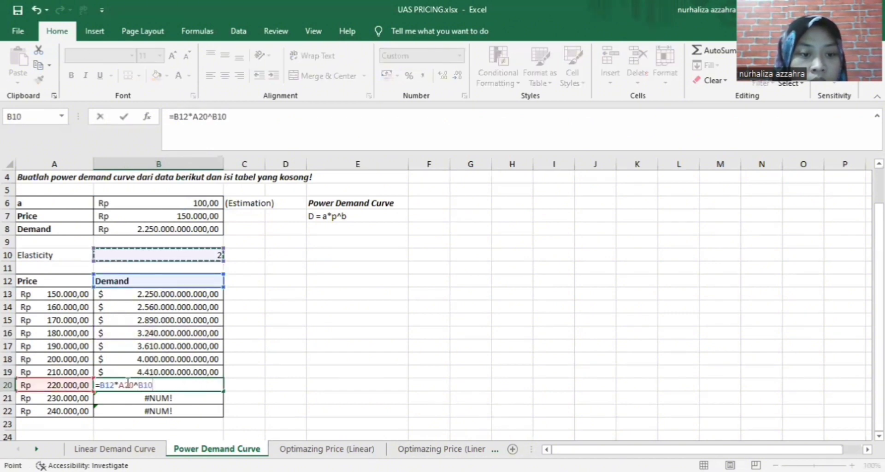
{"action": "left_click_drag", "start_coordinate": [116, 386], "coordinate": [99, 383]}
{"action": "key", "text": "Delete"}
{"action": "left_click", "coordinate": [205, 201]}
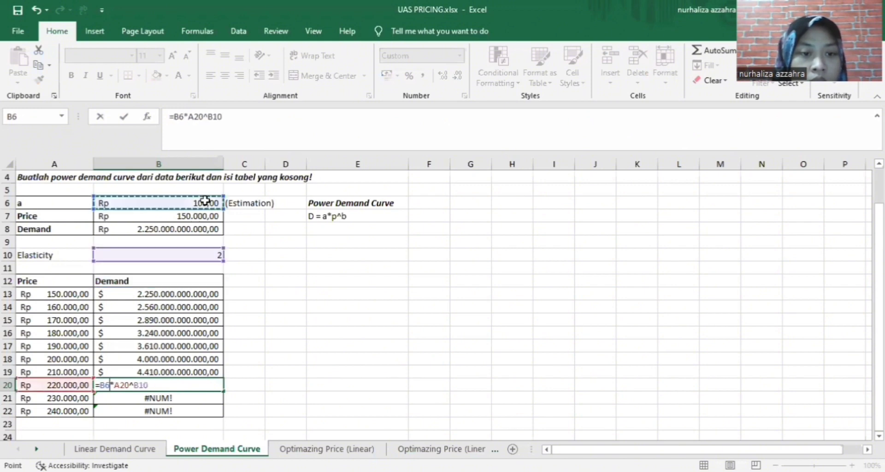
{"action": "key", "text": "Return"}
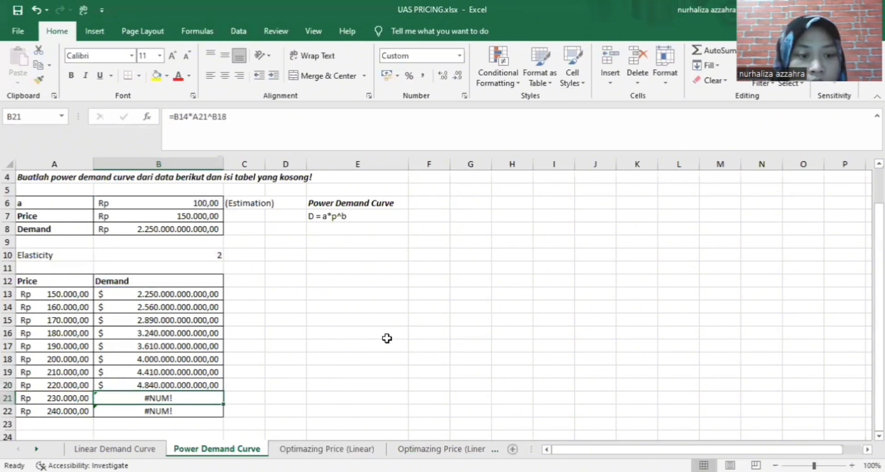
Fix B21's demand formula, replacing exponent B18 with B10 and coefficient B14 with B6
{"action": "double_click", "coordinate": [203, 399]}
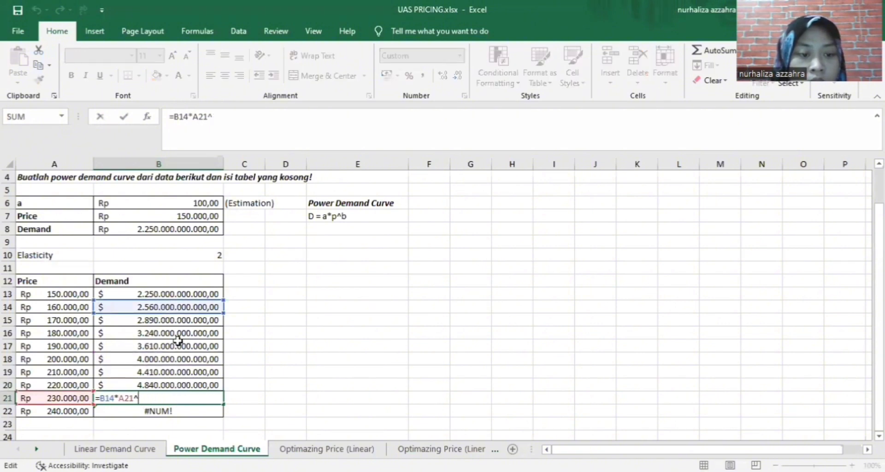
{"action": "left_click", "coordinate": [198, 253]}
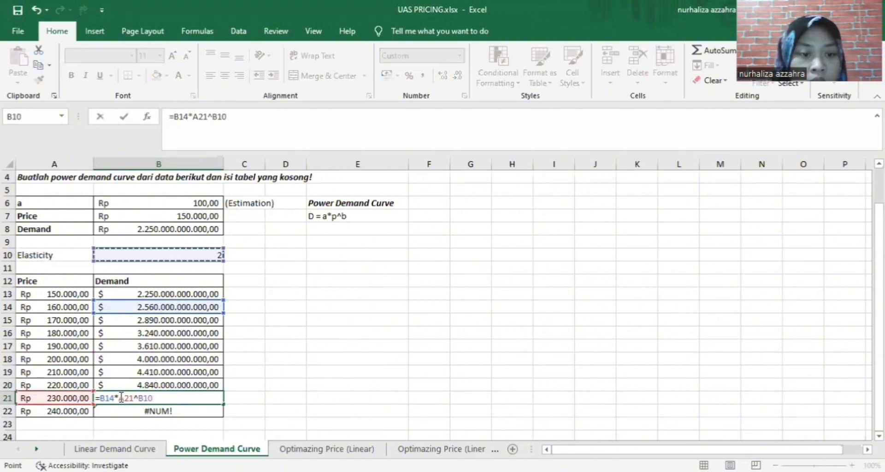
{"action": "left_click_drag", "start_coordinate": [115, 400], "coordinate": [99, 401]}
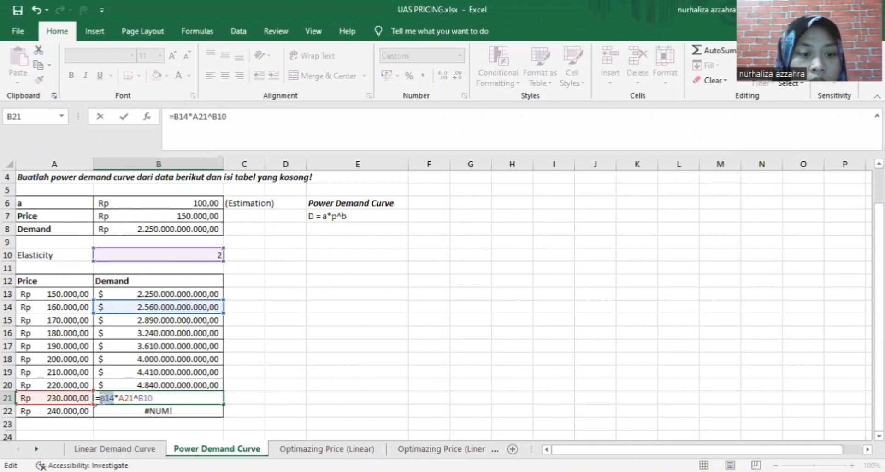
{"action": "key", "text": "Delete"}
{"action": "left_click", "coordinate": [206, 204]}
{"action": "key", "text": "Return"}
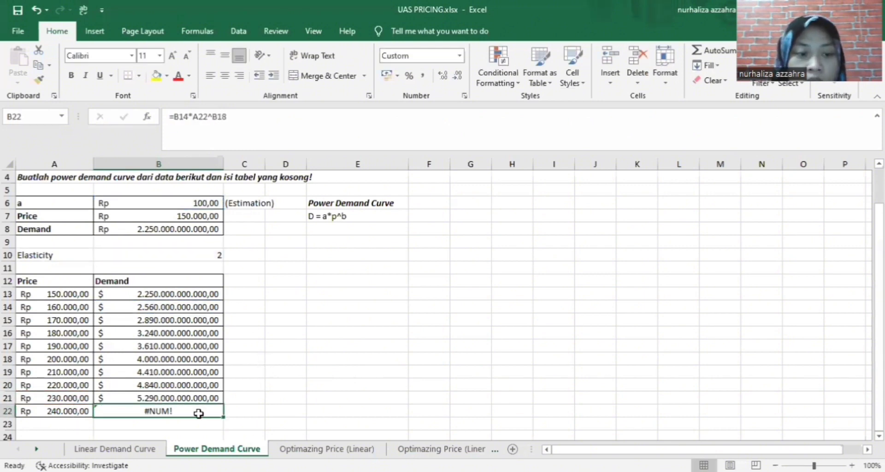
Fix B22's demand formula with B10 as exponent and B6 as coefficient, reaching 5.760 trillion
{"action": "double_click", "coordinate": [196, 411]}
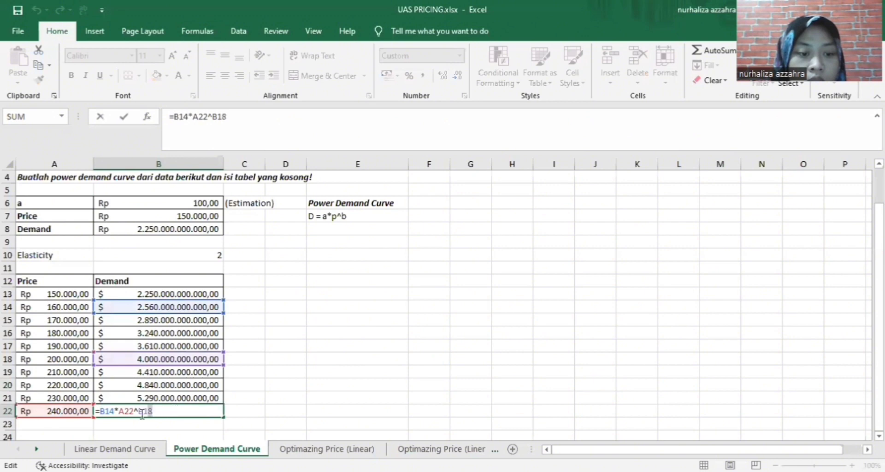
{"action": "key", "text": "Delete"}
{"action": "left_click", "coordinate": [219, 255]}
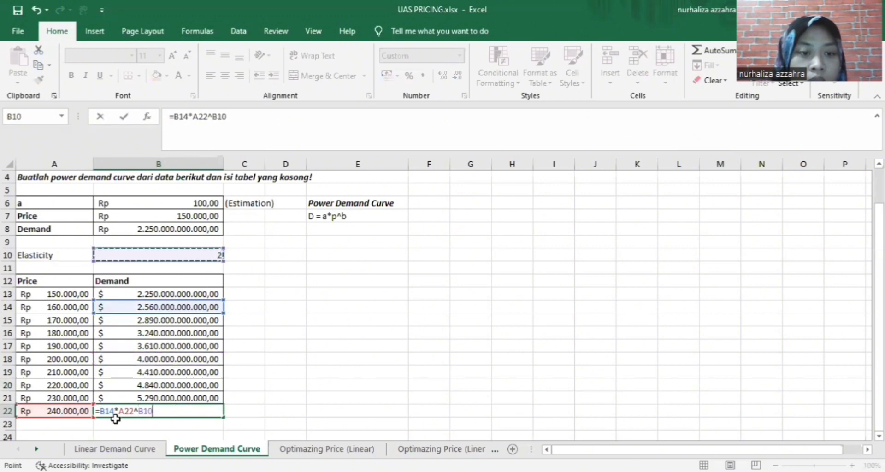
{"action": "left_click_drag", "start_coordinate": [116, 412], "coordinate": [100, 412]}
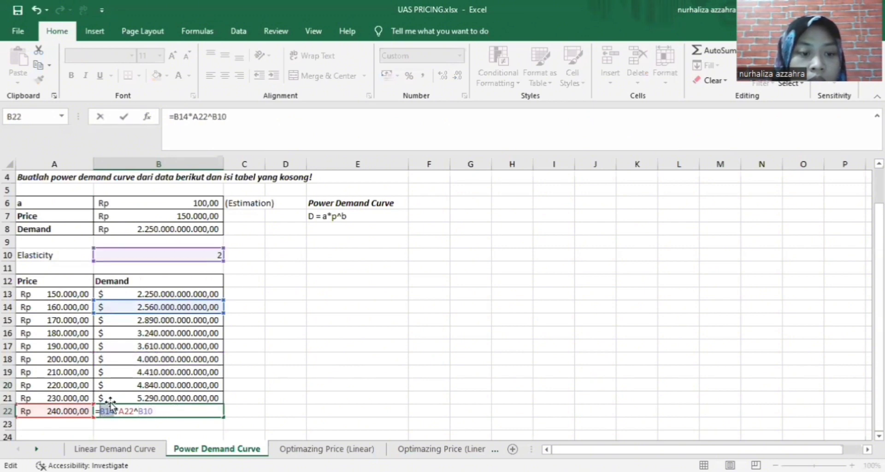
{"action": "key", "text": "Delete"}
{"action": "left_click", "coordinate": [205, 203]}
{"action": "key", "text": "Return"}
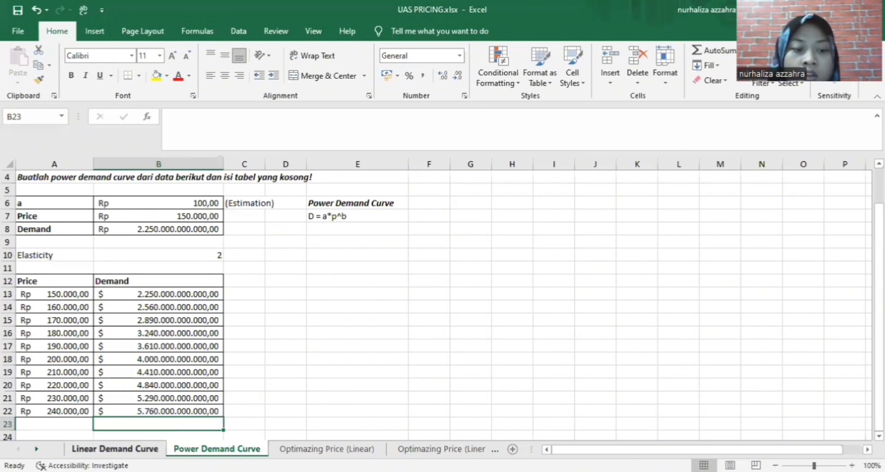
Compare the Linear Demand Curve sheet, then go to the Optimazing Price (Linear) sheet
{"action": "left_click", "coordinate": [115, 449]}
{"action": "left_click", "coordinate": [216, 449]}
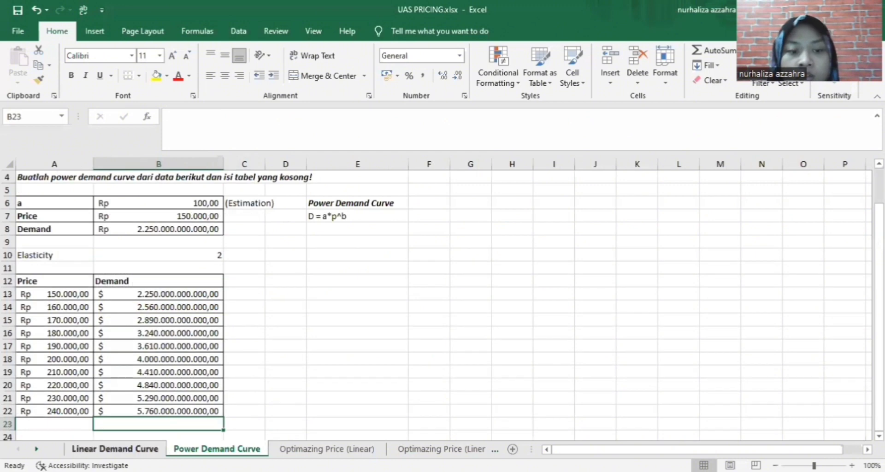
{"action": "left_click", "coordinate": [115, 449]}
{"action": "left_click", "coordinate": [217, 449]}
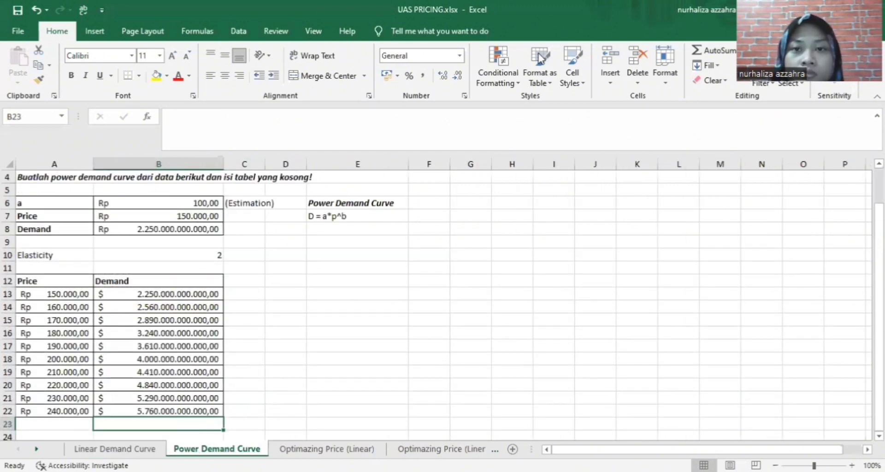
{"action": "key", "text": "ctrl+Page_Down"}
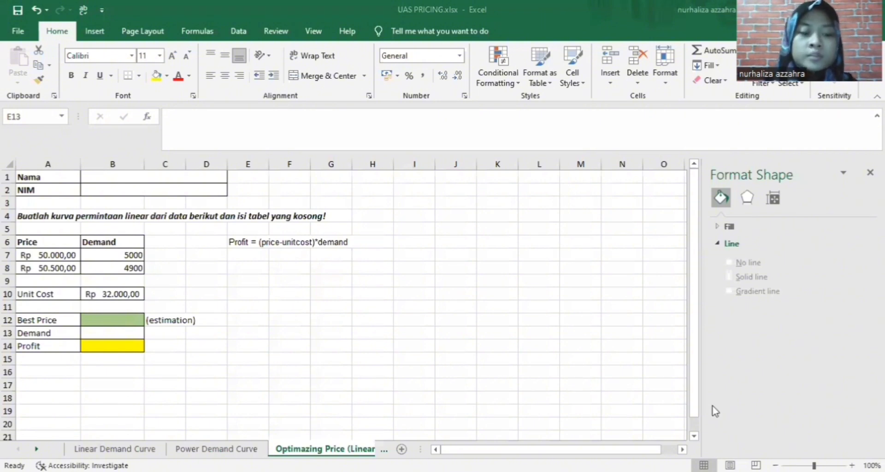
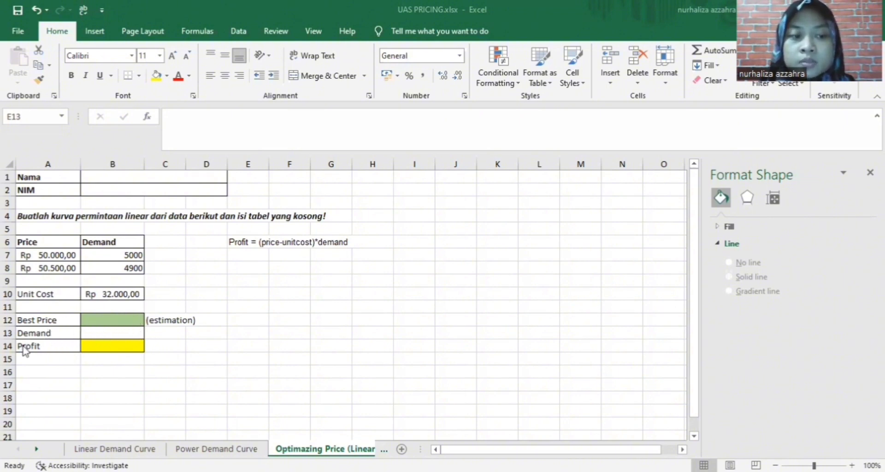
Enter 700 as the Best Price in cell B12, shown as Rp 700,00
{"action": "left_click", "coordinate": [131, 319]}
{"action": "left_click", "coordinate": [132, 319]}
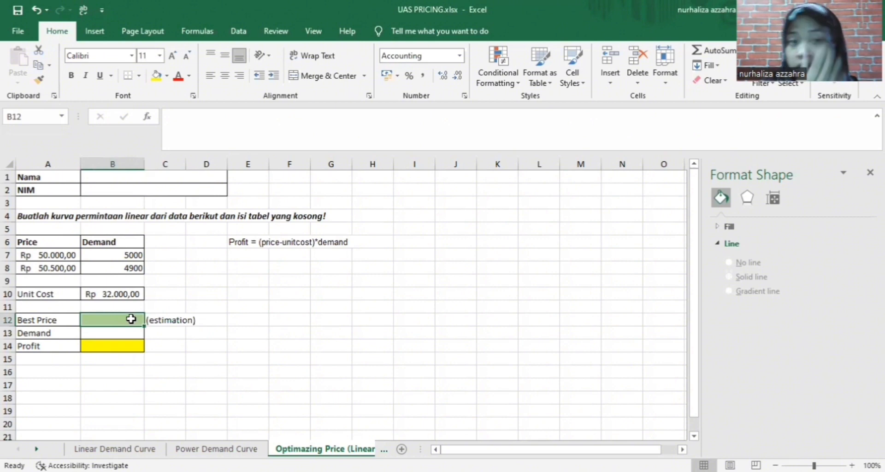
{"action": "type", "text": "700"}
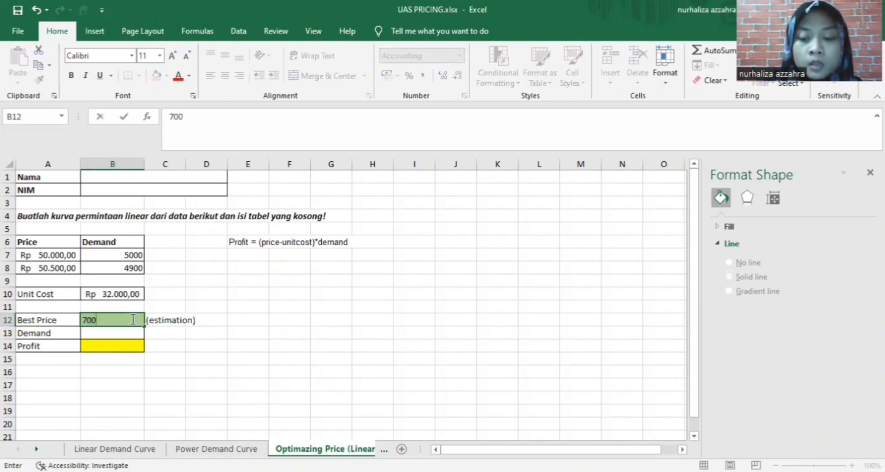
{"action": "key", "text": "Return"}
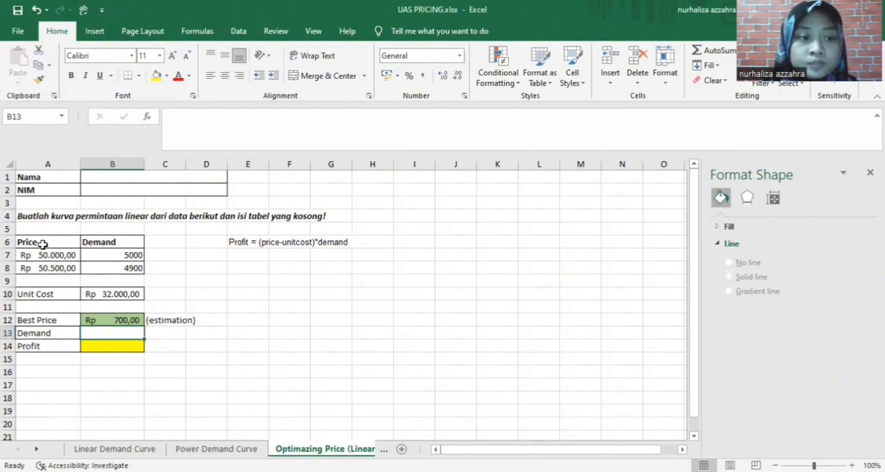
{"action": "left_click", "coordinate": [25, 240]}
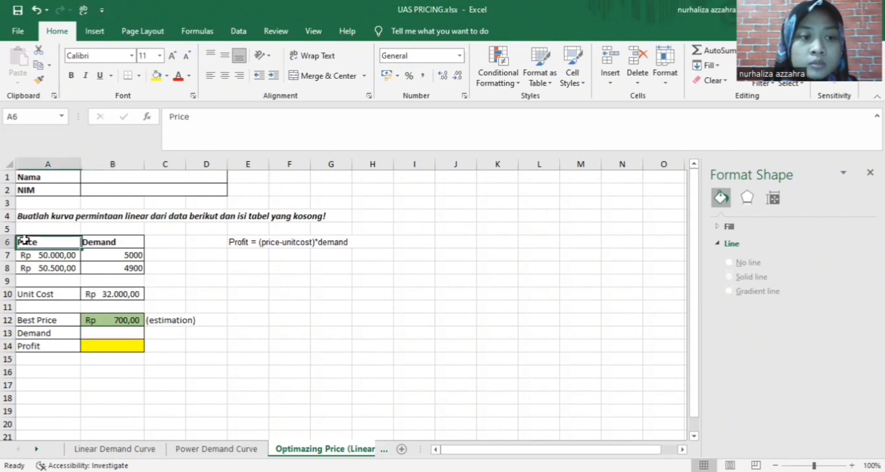
Plot the A6:B8 Price and Demand data as a scatter chart beside the table, with price on the horizontal axis
{"action": "left_click_drag", "start_coordinate": [25, 240], "coordinate": [107, 272]}
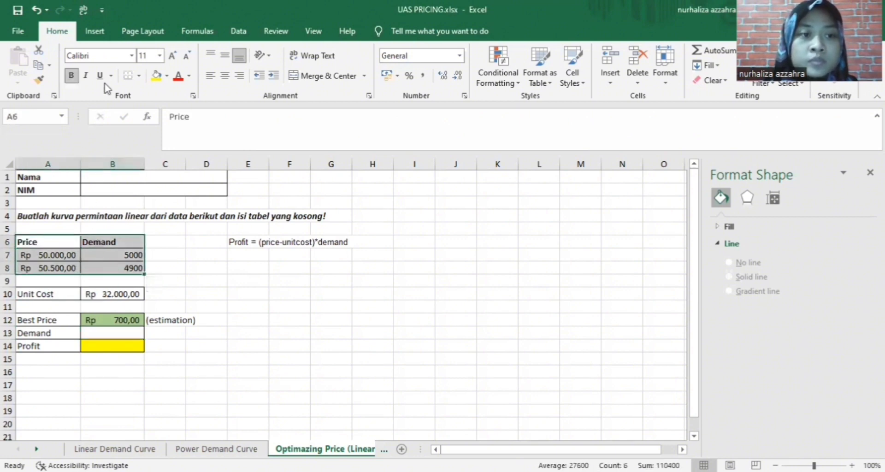
{"action": "left_click", "coordinate": [94, 31]}
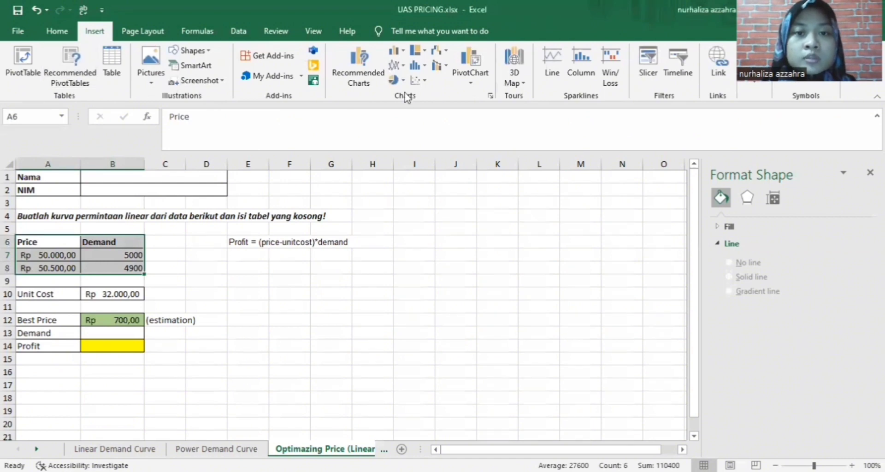
{"action": "left_click", "coordinate": [419, 81]}
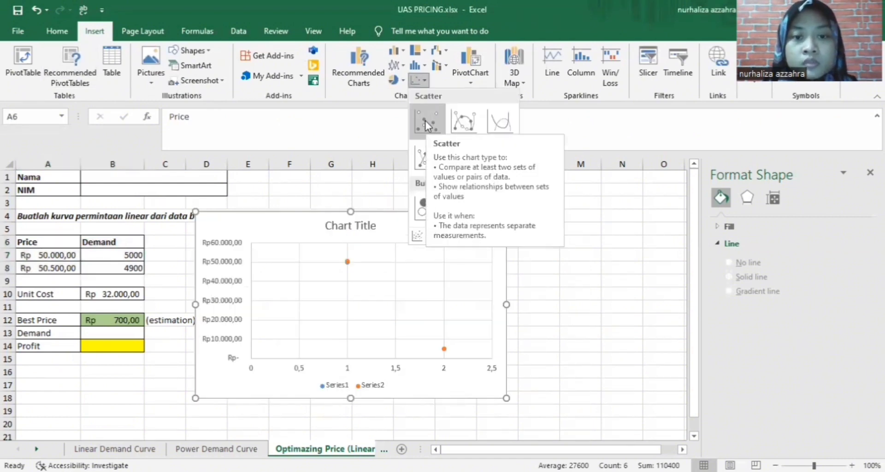
{"action": "left_click", "coordinate": [425, 120]}
{"action": "mouse_move", "coordinate": [417, 225]}
{"action": "left_mouse_down"}
{"action": "mouse_move", "coordinate": [477, 211]}
{"action": "mouse_move", "coordinate": [516, 220]}
{"action": "mouse_move", "coordinate": [528, 251]}
{"action": "mouse_move", "coordinate": [484, 269]}
{"action": "mouse_move", "coordinate": [493, 270]}
{"action": "left_mouse_up"}
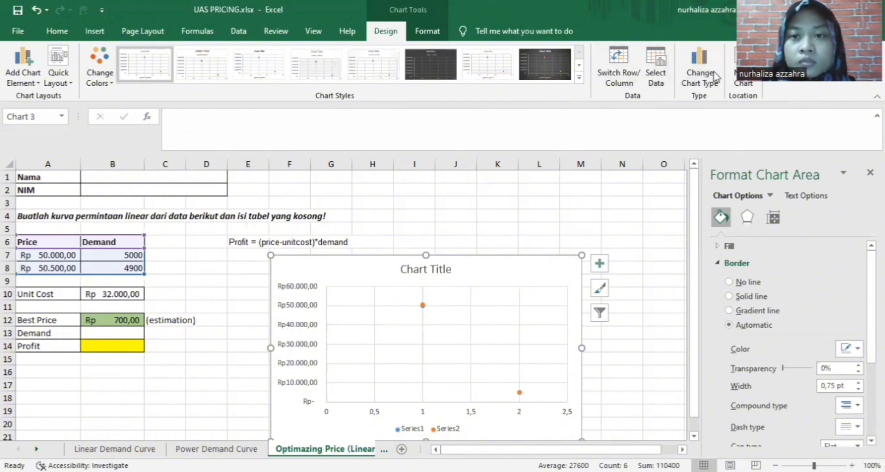
{"action": "left_click", "coordinate": [627, 74]}
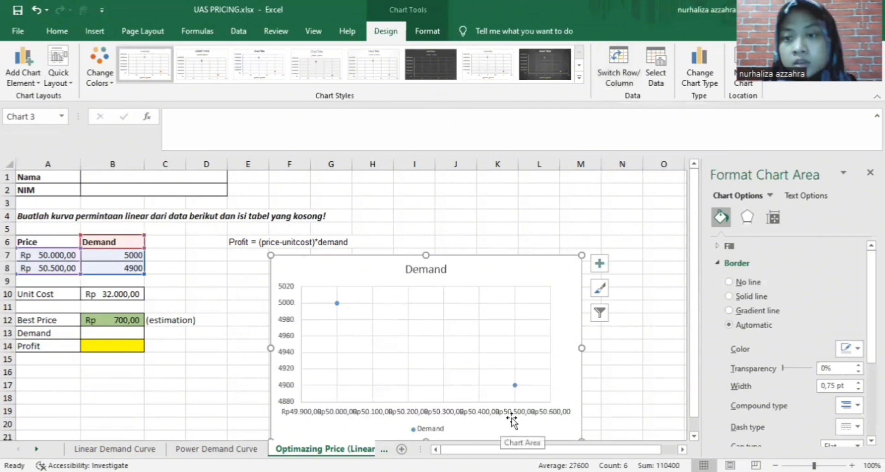
{"action": "right_click", "coordinate": [336, 303]}
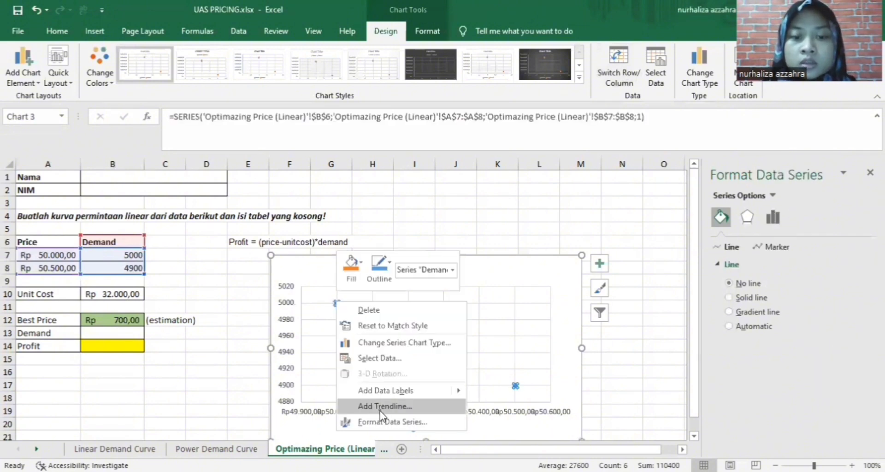
Give the Demand series a linear trendline displaying its equation y = -0,2x + 15000
{"action": "left_click", "coordinate": [405, 408]}
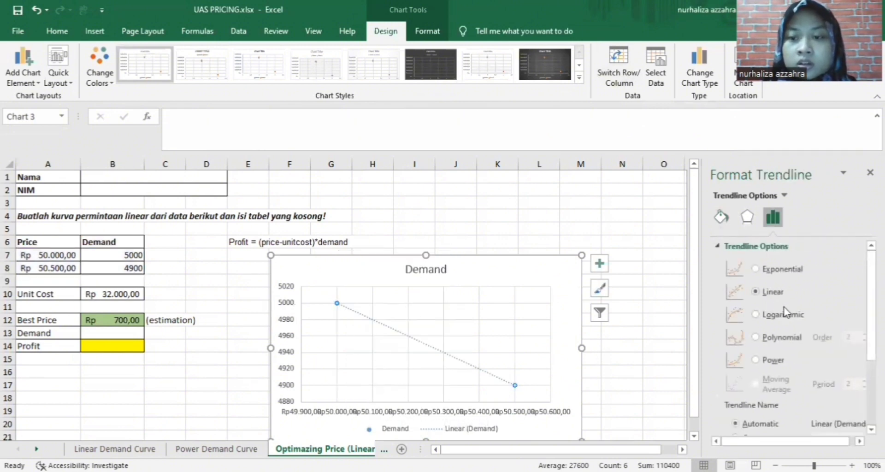
{"action": "scroll", "coordinate": [785, 311], "scroll_direction": "down", "scroll_amount": 3}
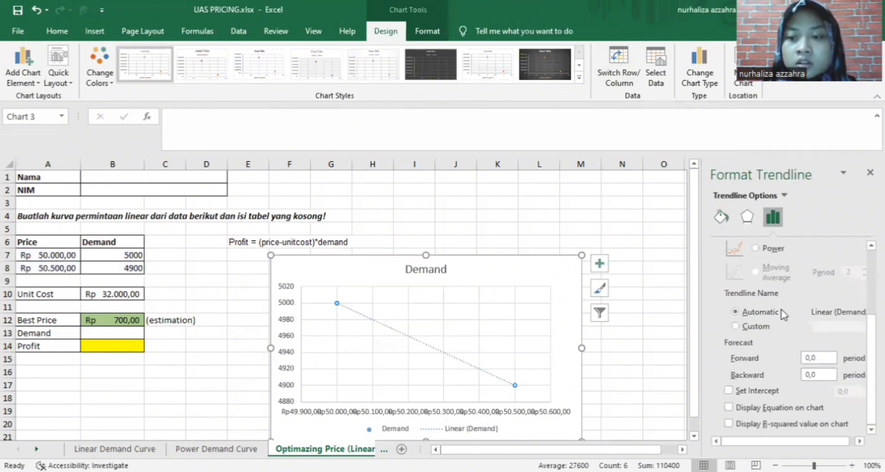
{"action": "left_click", "coordinate": [729, 409]}
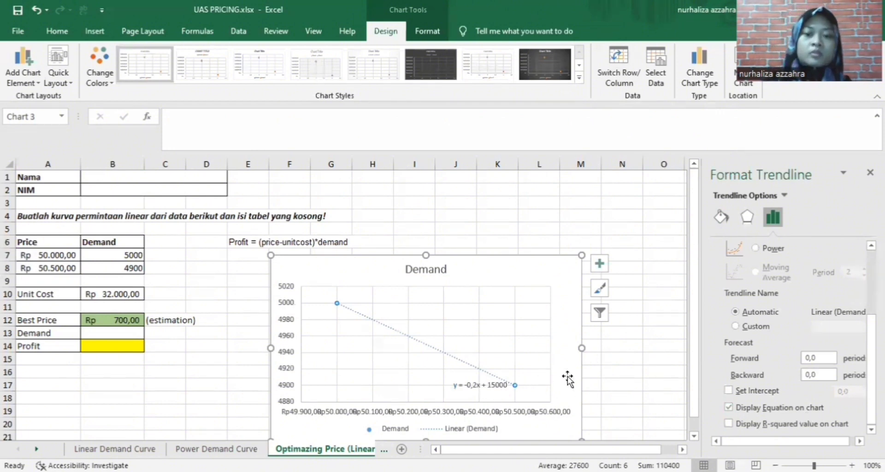
{"action": "left_click", "coordinate": [607, 374]}
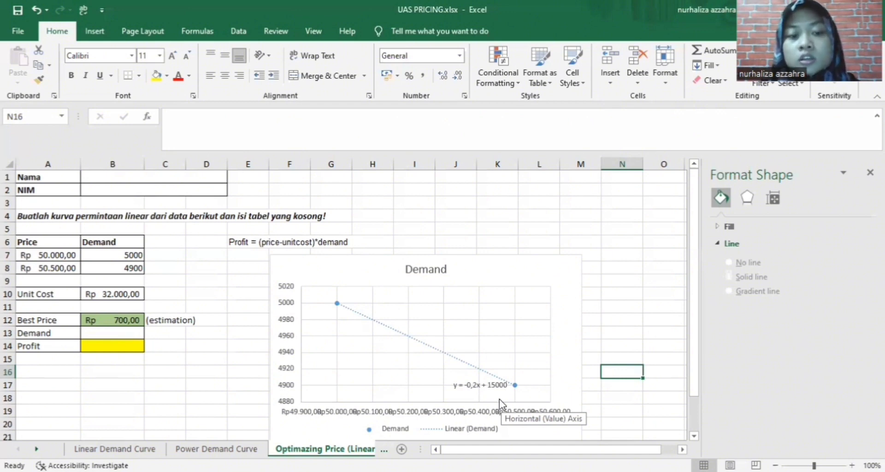
Type the trendline-based formula =15000-0,2x into Demand cell B13
{"action": "left_click", "coordinate": [133, 334]}
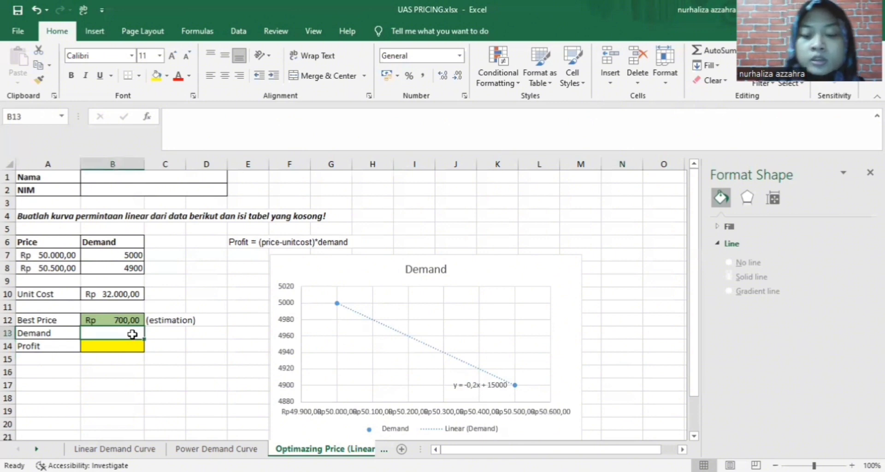
{"action": "type", "text": "=1500"}
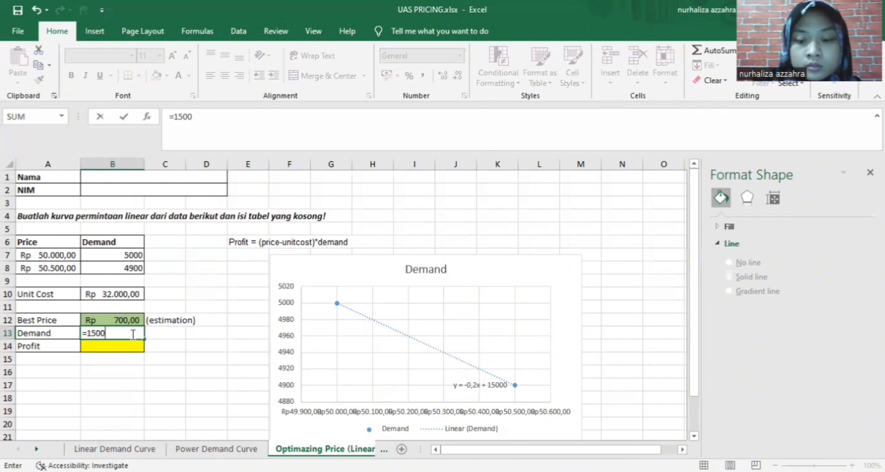
{"action": "type", "text": "0"}
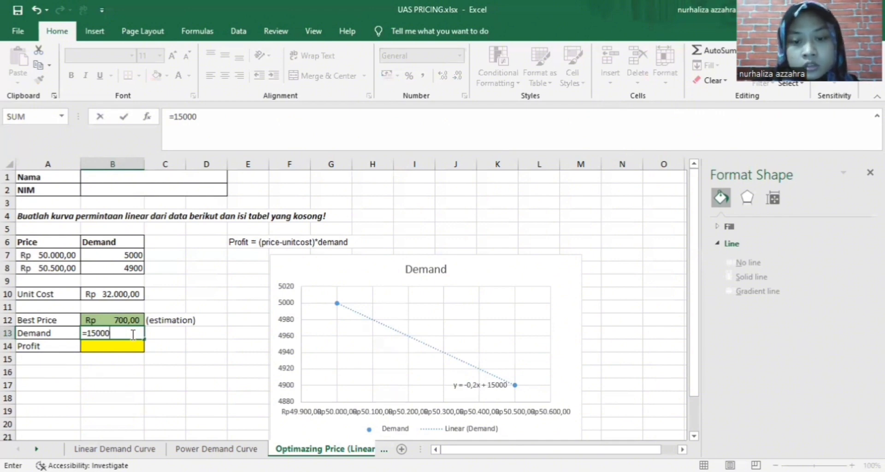
{"action": "type", "text": "-"}
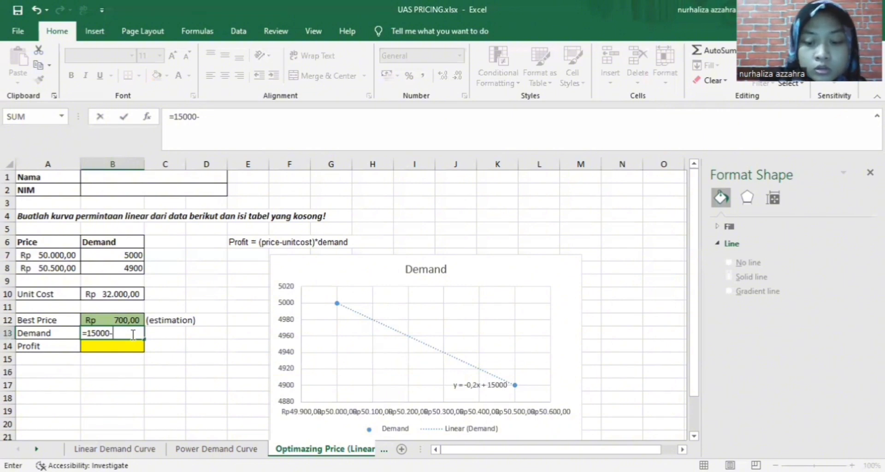
{"action": "type", "text": "0"}
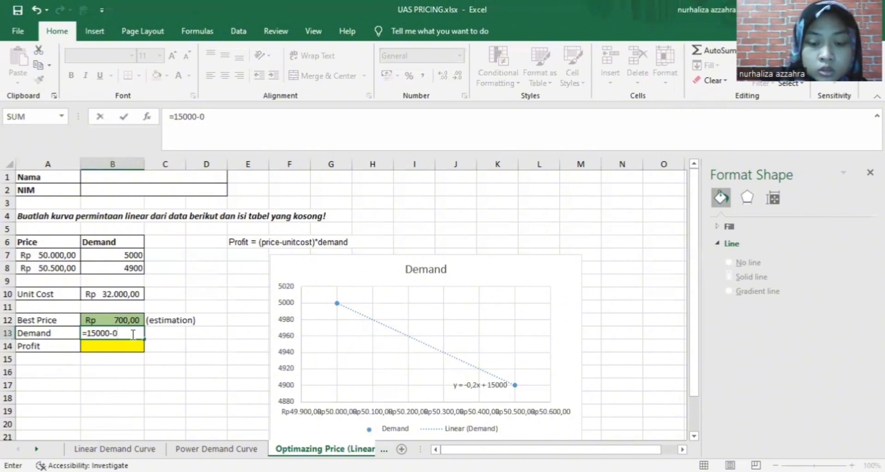
{"action": "type", "text": ",2"}
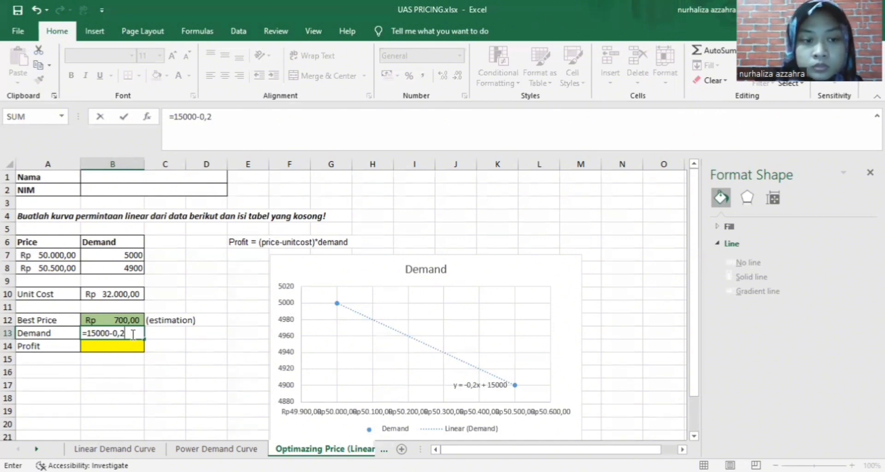
{"action": "type", "text": "x"}
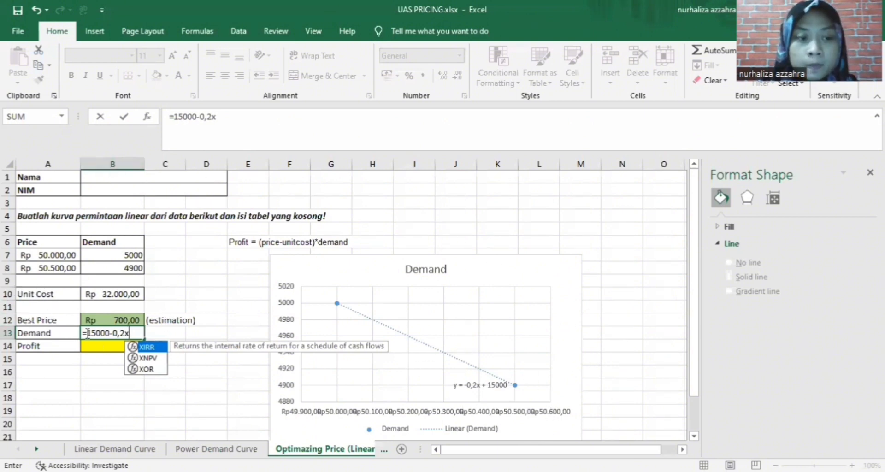
{"action": "key", "text": "Return"}
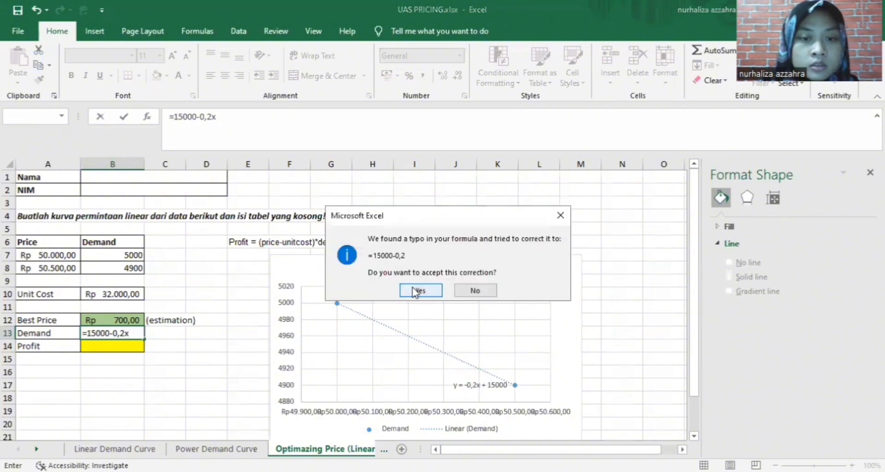
Correct B13's formula to =15000-0,2*B12, giving a demand of Rp 14.860,00
{"action": "left_click", "coordinate": [414, 291]}
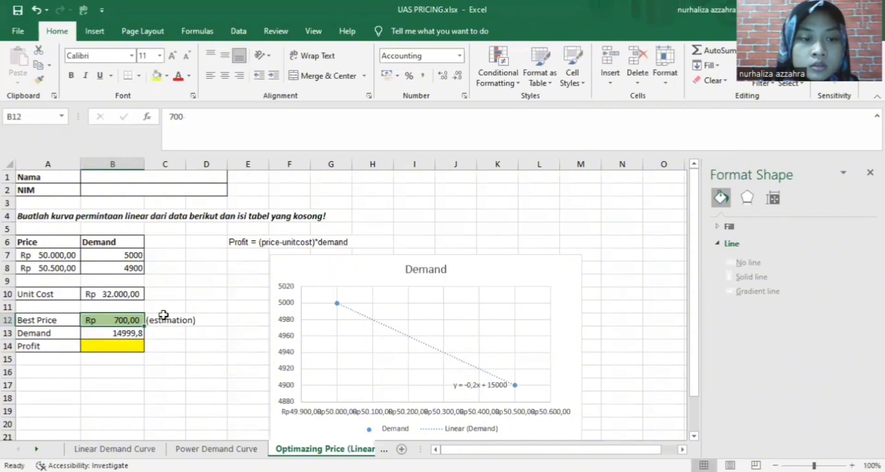
{"action": "left_click", "coordinate": [134, 333]}
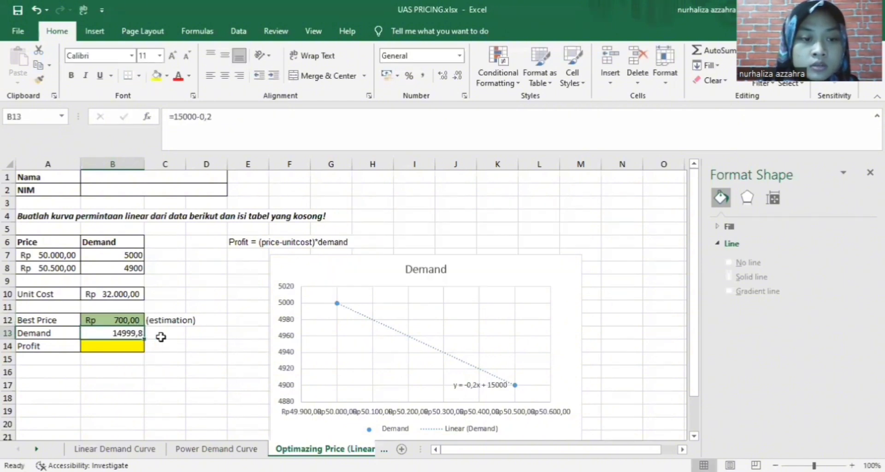
{"action": "double_click", "coordinate": [130, 333]}
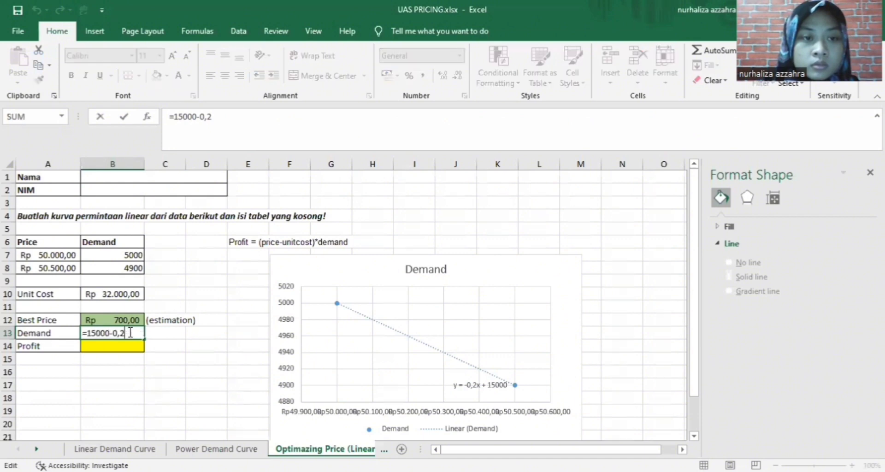
{"action": "left_click", "coordinate": [217, 119]}
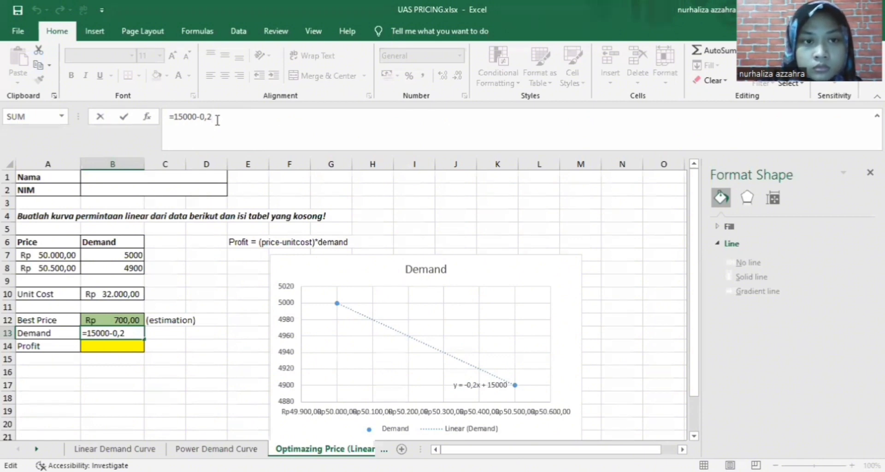
{"action": "key", "text": "BackSpace"}
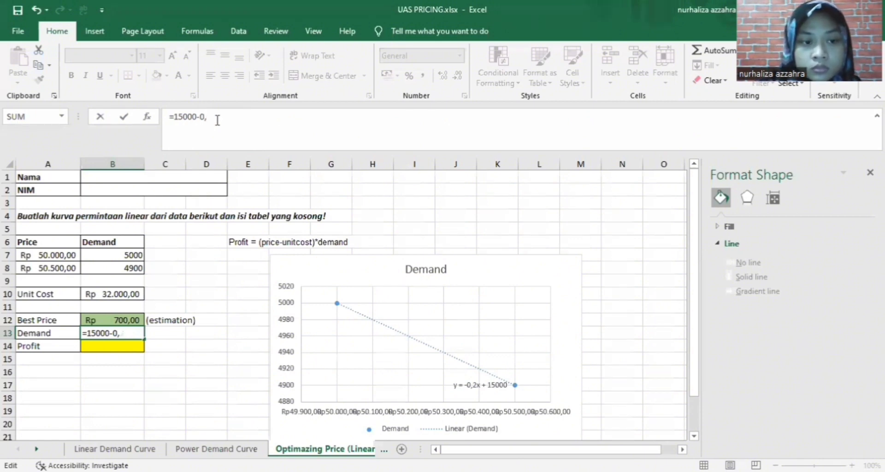
{"action": "key", "text": "BackSpace"}
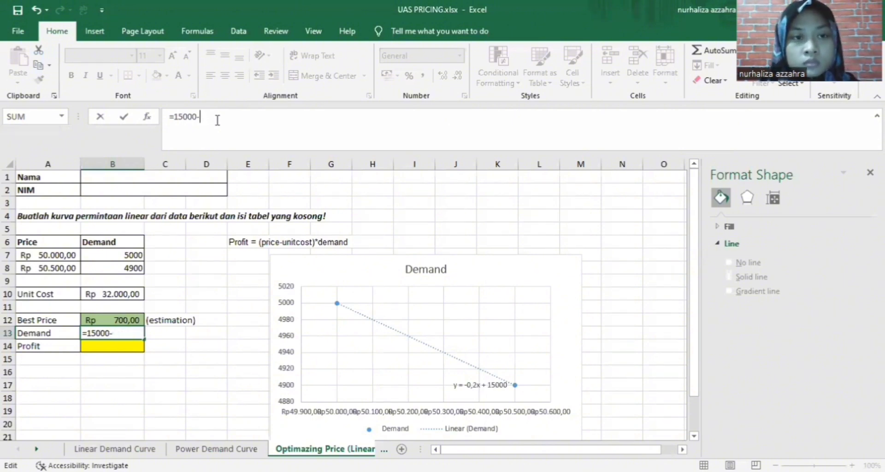
{"action": "left_click", "coordinate": [122, 334]}
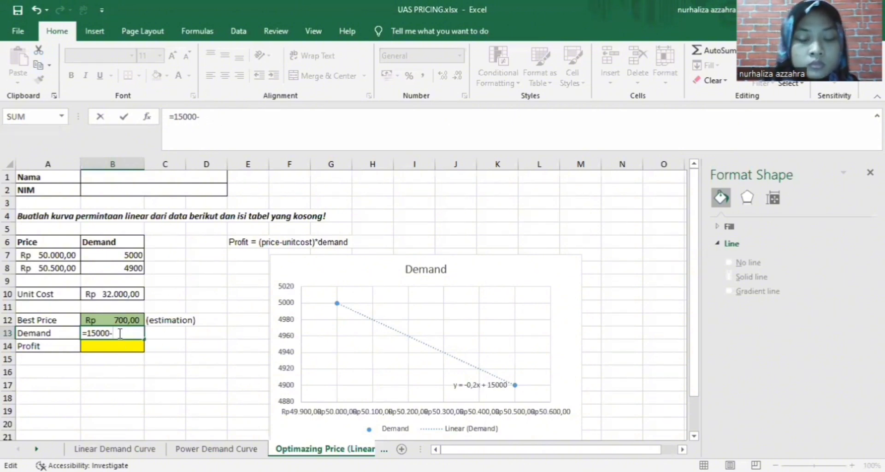
{"action": "type", "text": "0"}
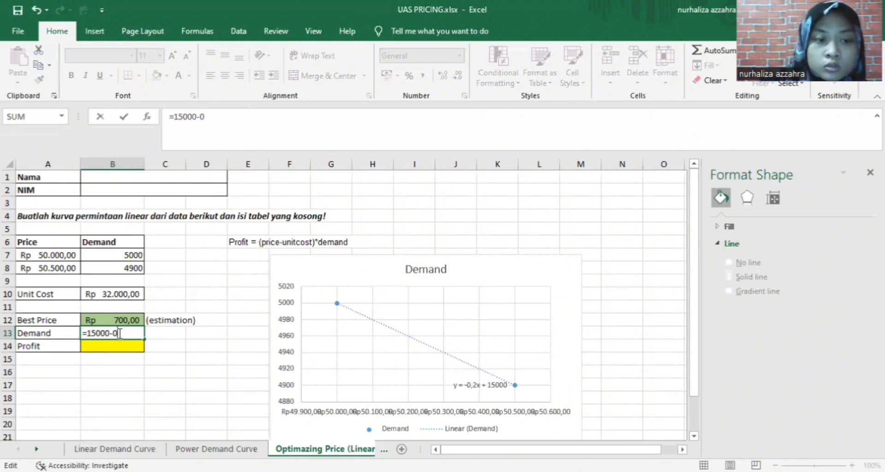
{"action": "type", "text": ",2*"}
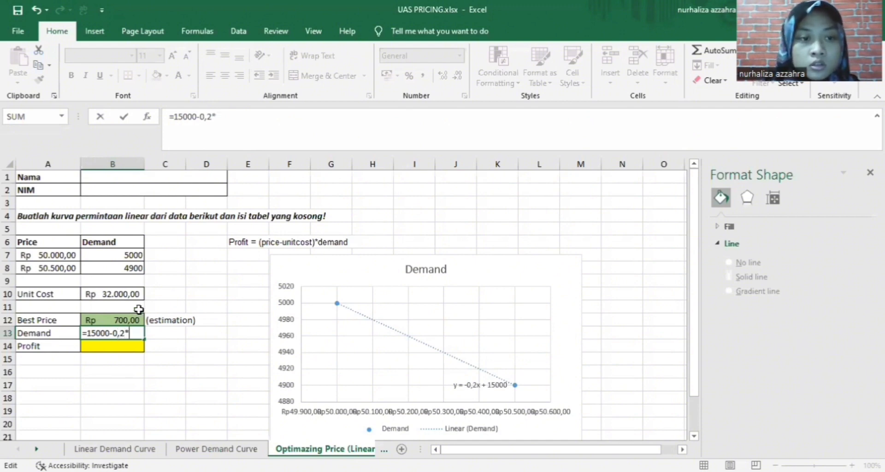
{"action": "left_click", "coordinate": [133, 319]}
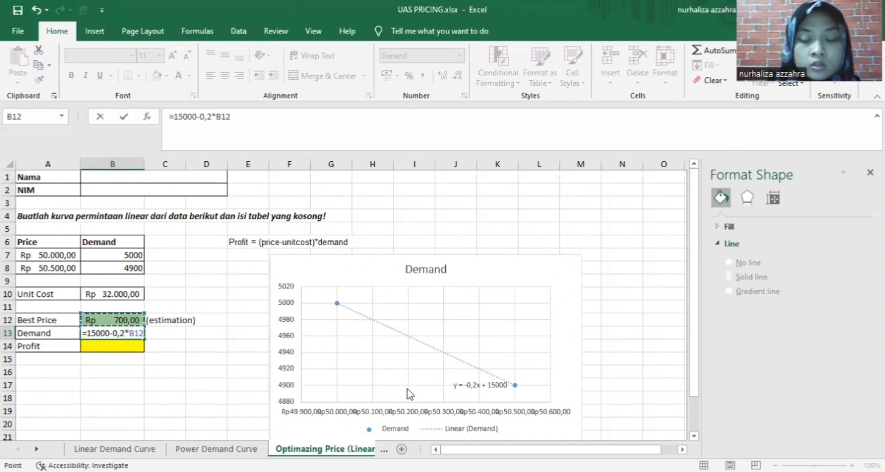
{"action": "key", "text": "Return"}
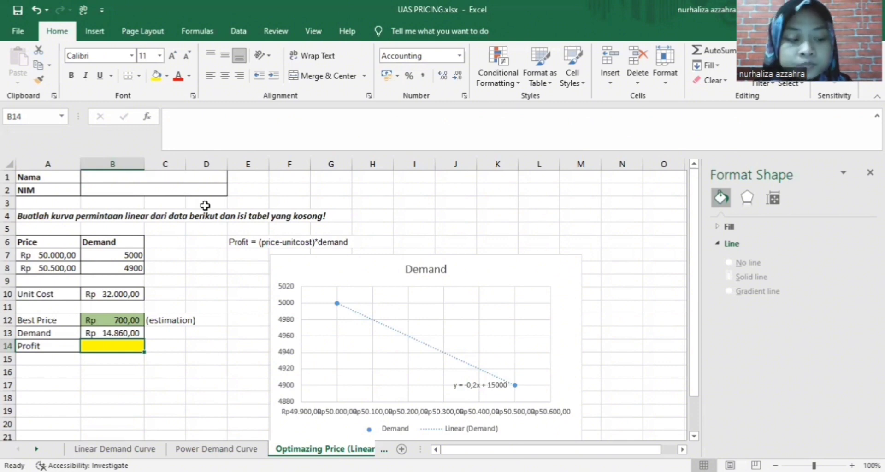
Rewrite the Profit formula in B14 as =(B12-B10)*B13, giving -Rp 465.118.000,00
{"action": "type", "text": "=B12*B13"}
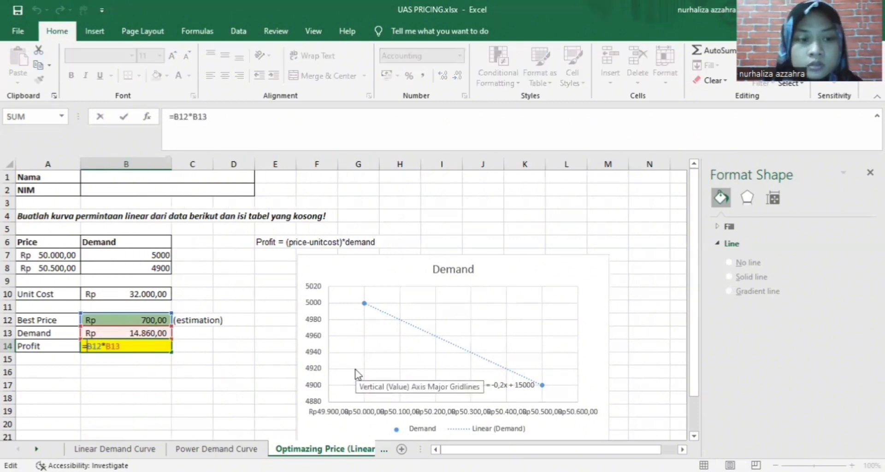
{"action": "double_click", "coordinate": [107, 346]}
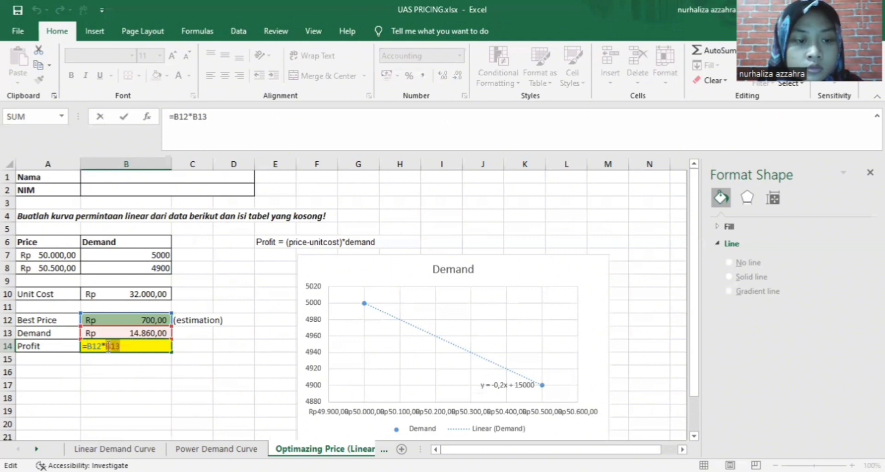
{"action": "left_click_drag", "start_coordinate": [108, 347], "coordinate": [97, 346]}
{"action": "key", "text": "BackSpace"}
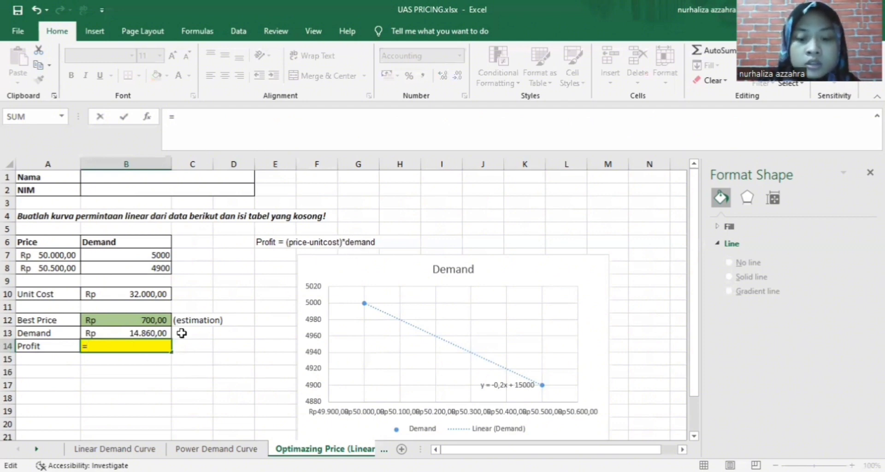
{"action": "type", "text": "("}
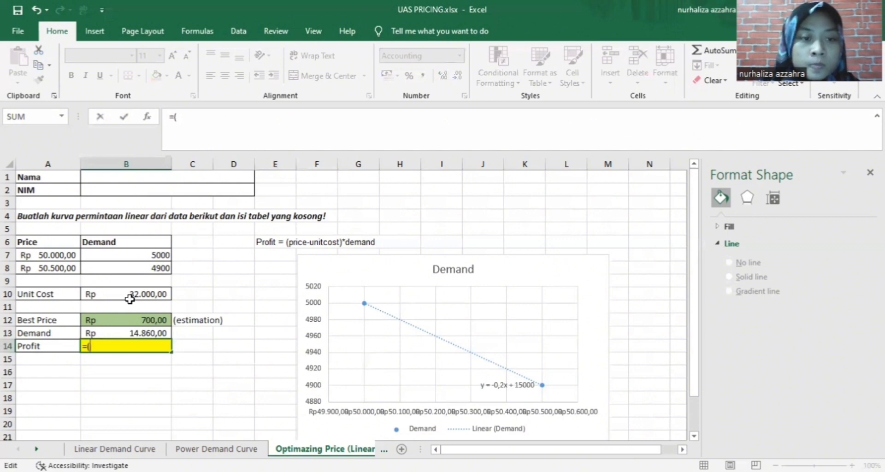
{"action": "left_click", "coordinate": [160, 324]}
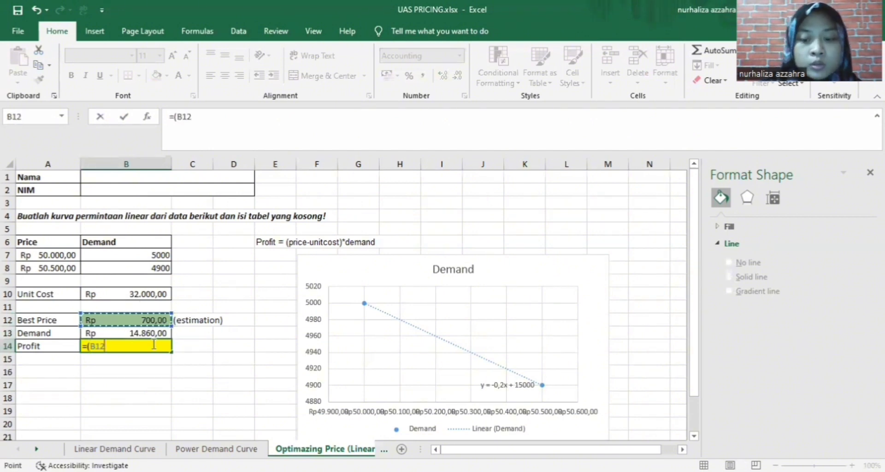
{"action": "type", "text": "-"}
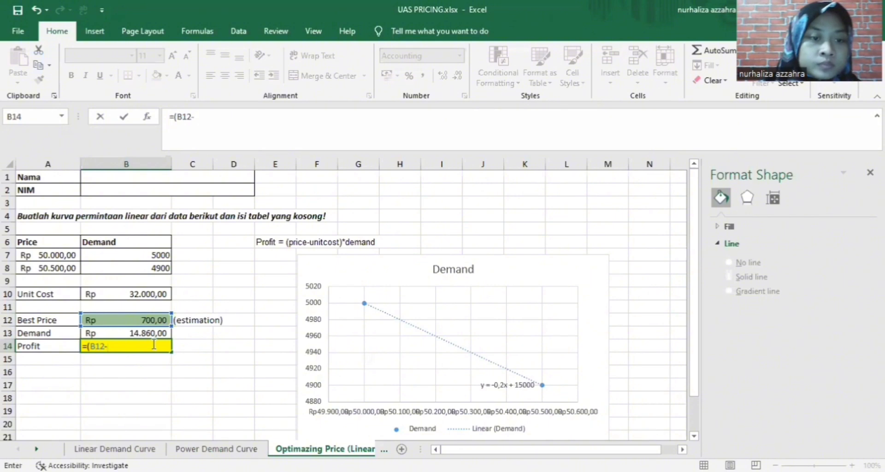
{"action": "left_click", "coordinate": [126, 297]}
{"action": "type", "text": ")"}
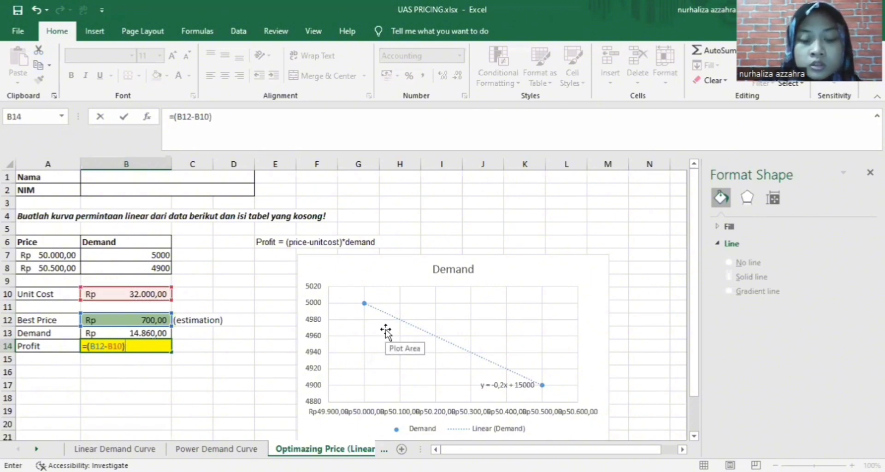
{"action": "type", "text": "*"}
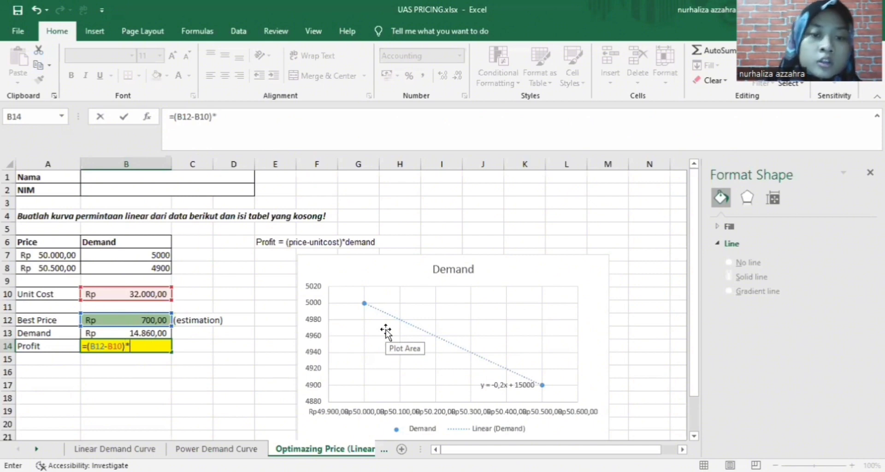
{"action": "left_click", "coordinate": [165, 334]}
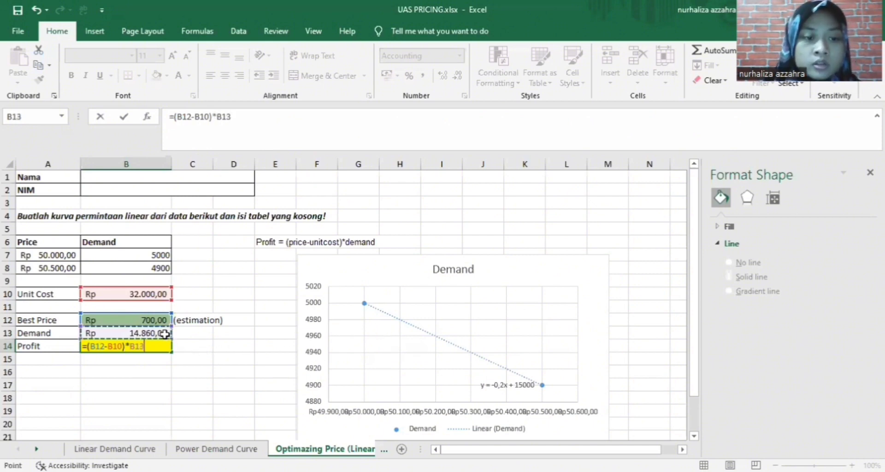
{"action": "key", "text": "Return"}
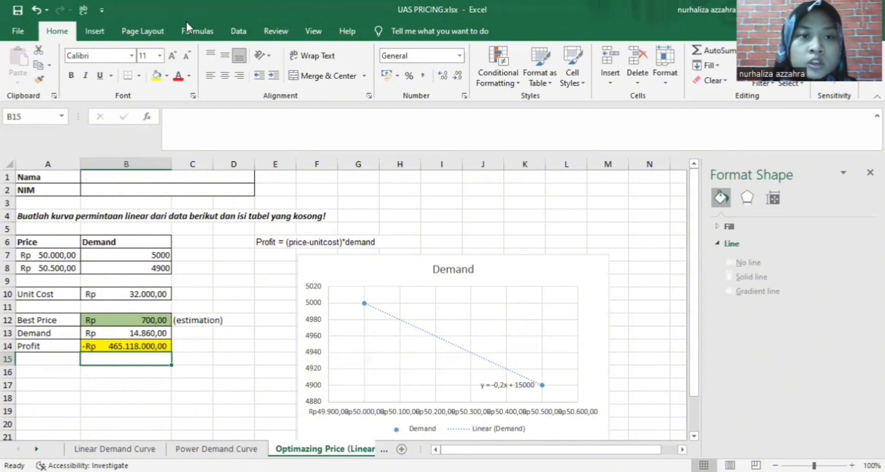
Set up Solver with Profit cell $B$14 as the objective to maximise
{"action": "left_click", "coordinate": [246, 33]}
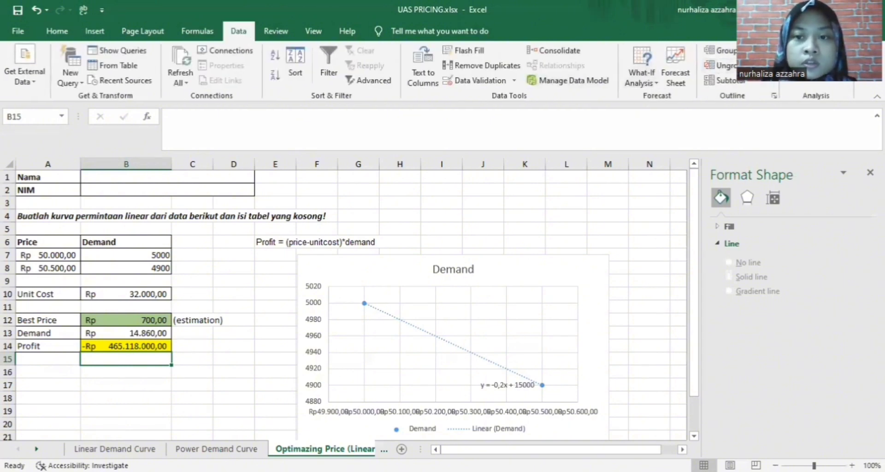
{"action": "left_click", "coordinate": [804, 66]}
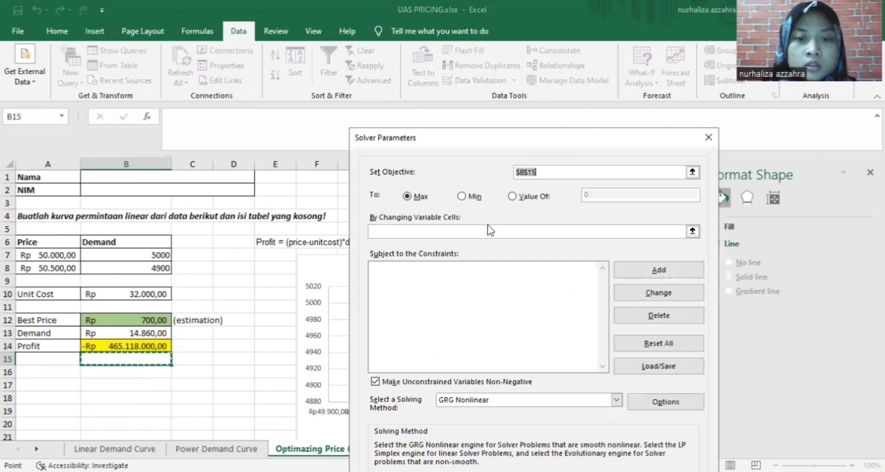
{"action": "left_click", "coordinate": [539, 174]}
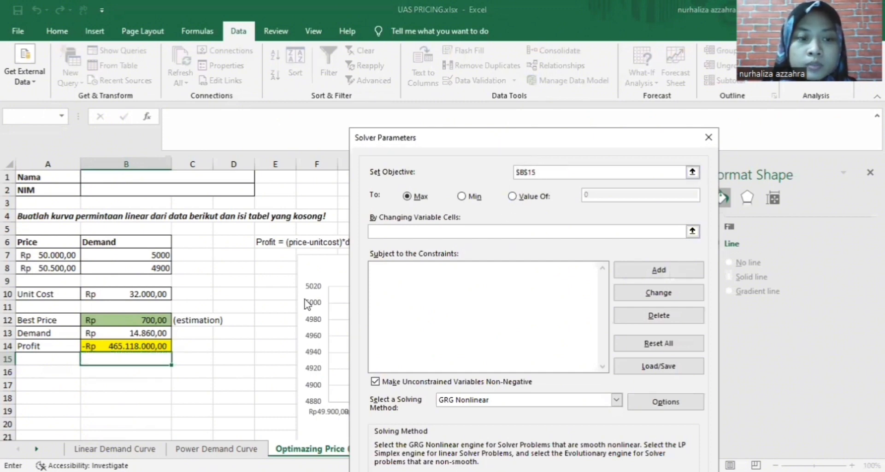
{"action": "left_click", "coordinate": [136, 347]}
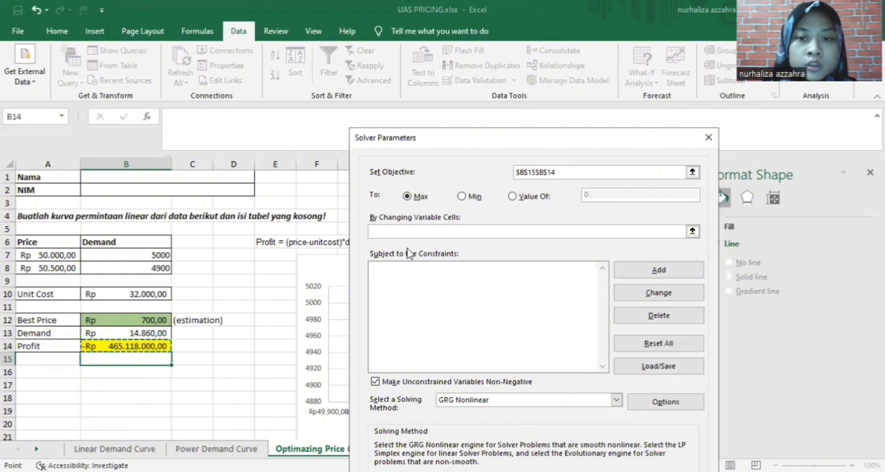
{"action": "left_click_drag", "start_coordinate": [565, 173], "coordinate": [491, 174]}
{"action": "key", "text": "BackSpace"}
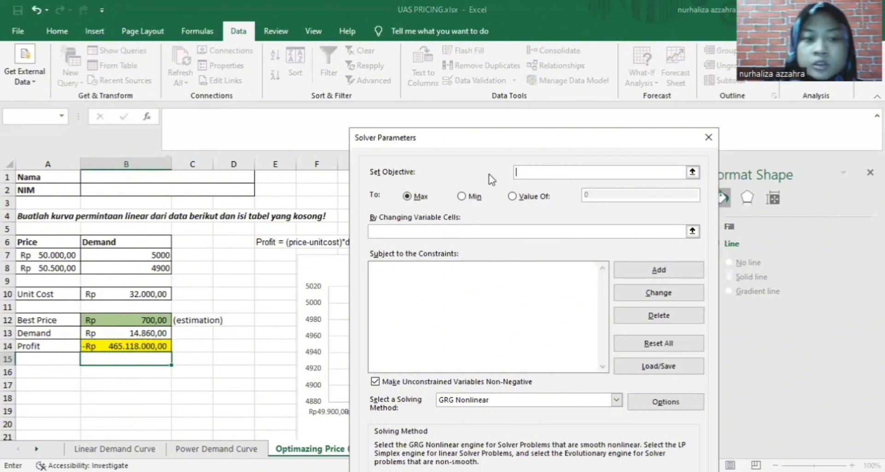
{"action": "left_click", "coordinate": [130, 352]}
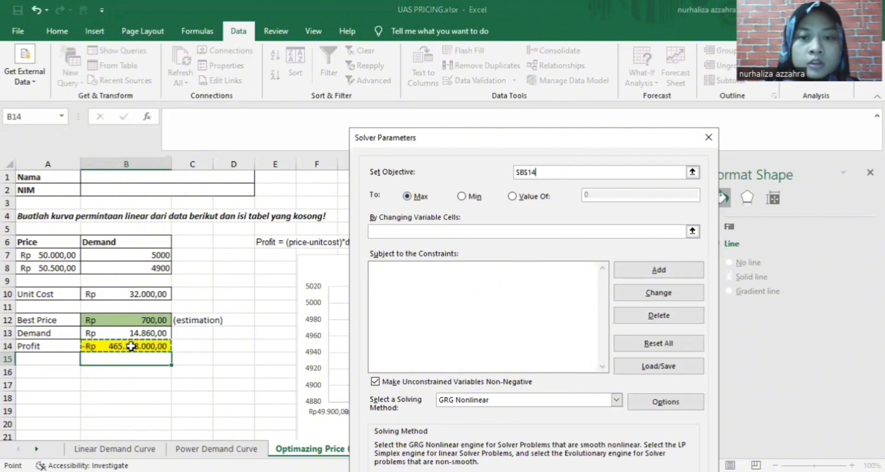
{"action": "left_click", "coordinate": [388, 235]}
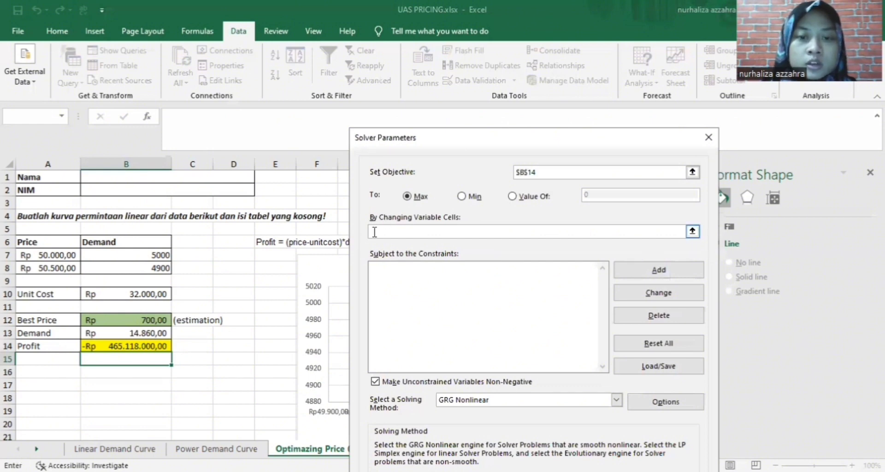
Let Solver vary Best Price $B$12 and keep its Rp 53.500,00 price, Rp 92.450.000,00 profit solution
{"action": "left_click", "coordinate": [164, 319]}
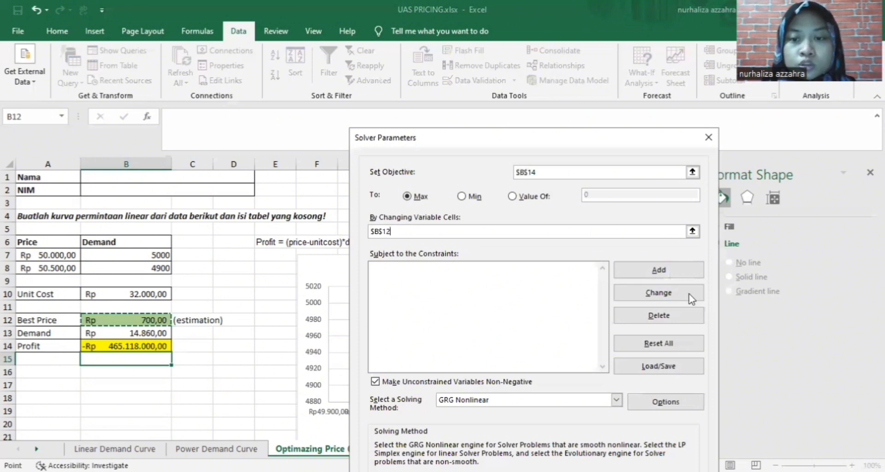
{"action": "scroll", "coordinate": [673, 307], "scroll_direction": "down", "scroll_amount": 3}
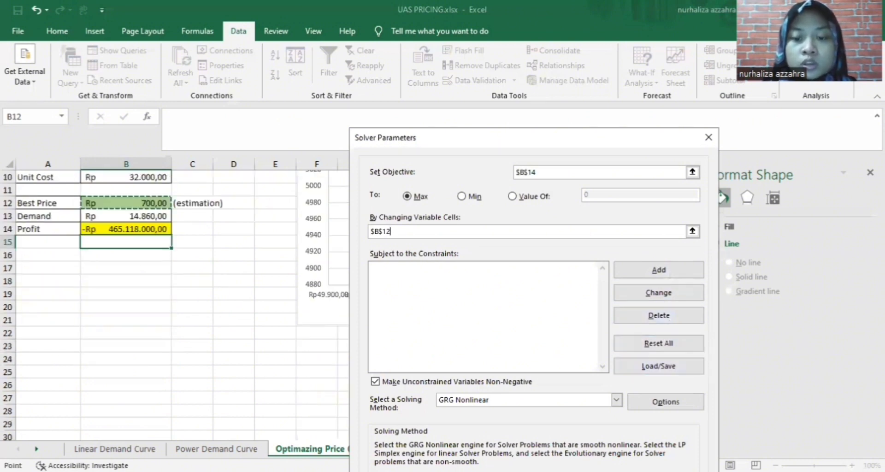
{"action": "key", "text": "Return"}
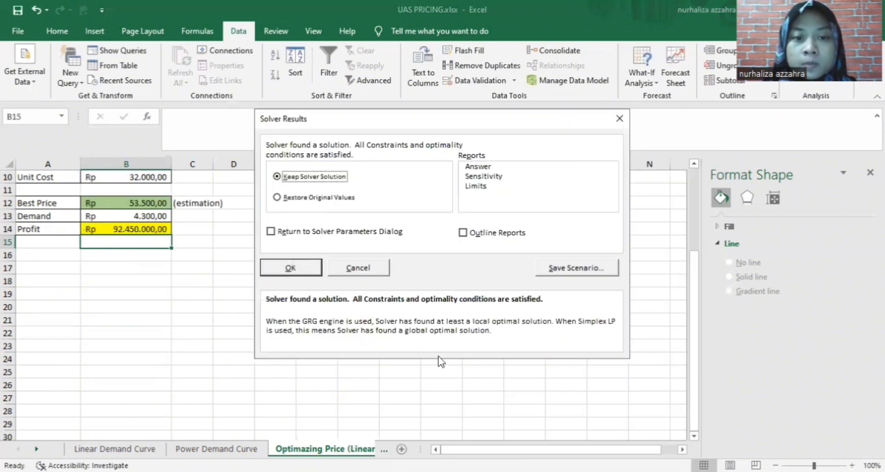
{"action": "left_click", "coordinate": [301, 269]}
{"action": "scroll", "coordinate": [259, 281], "scroll_direction": "up", "scroll_amount": 2}
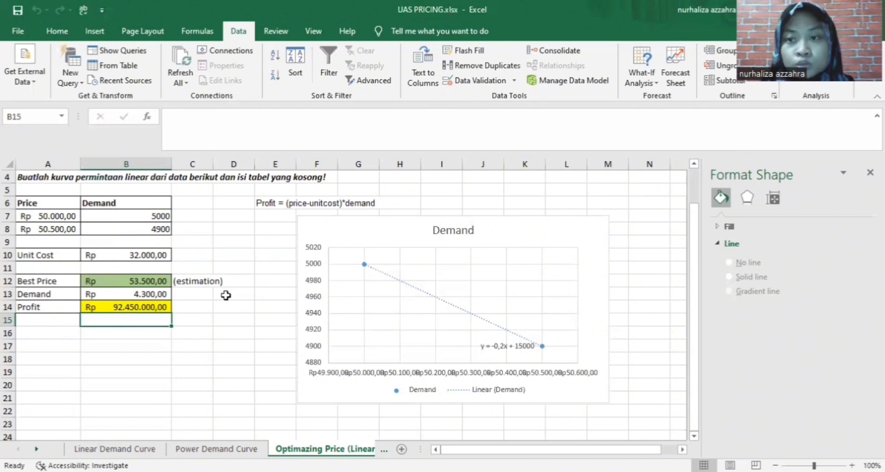
Enter the student's full name in the Nama cell B1
{"action": "scroll", "coordinate": [227, 291], "scroll_direction": "up", "scroll_amount": 1}
{"action": "scroll", "coordinate": [228, 291], "scroll_direction": "down", "scroll_amount": 2}
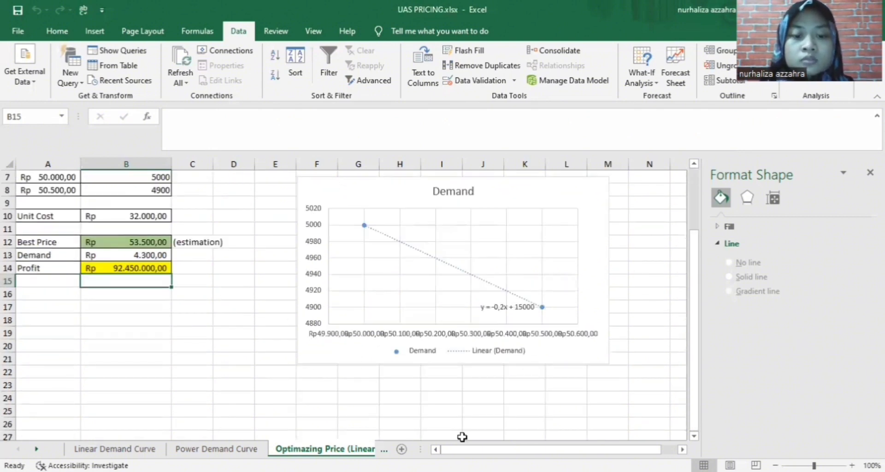
{"action": "scroll", "coordinate": [324, 269], "scroll_direction": "up", "scroll_amount": 2}
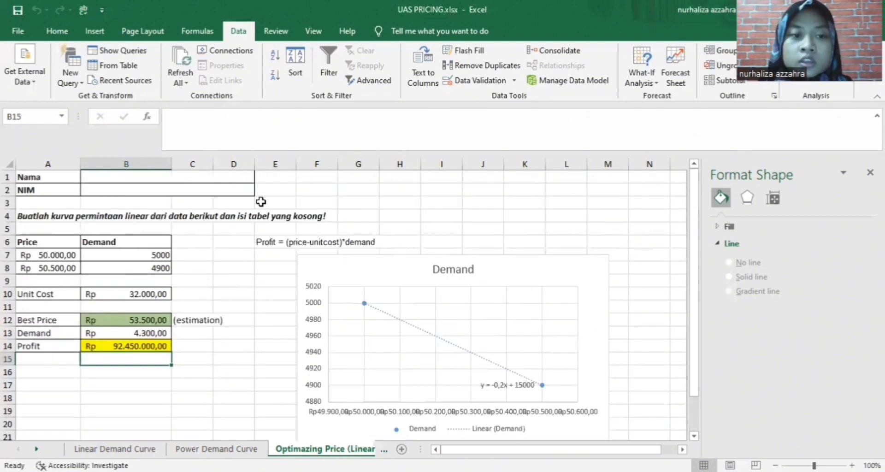
{"action": "left_click", "coordinate": [208, 177]}
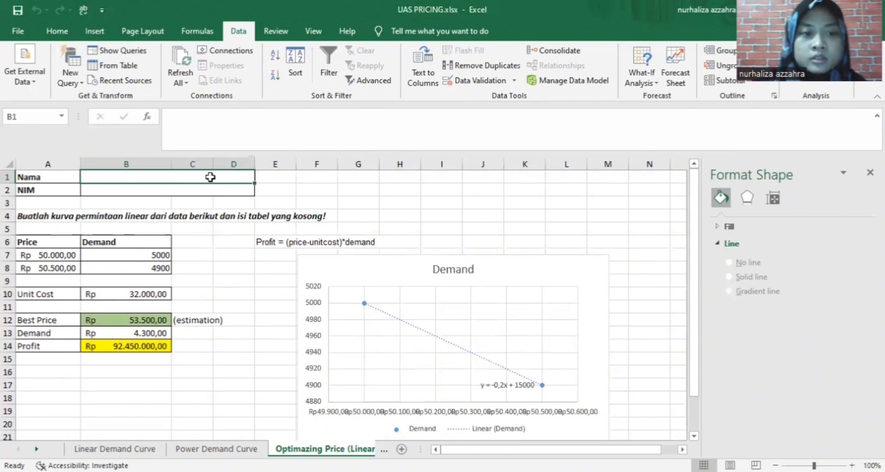
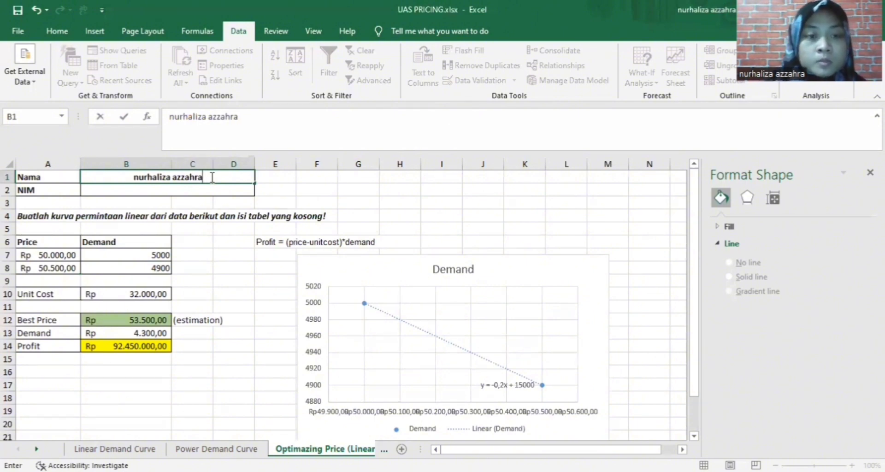
{"action": "left_click", "coordinate": [208, 193]}
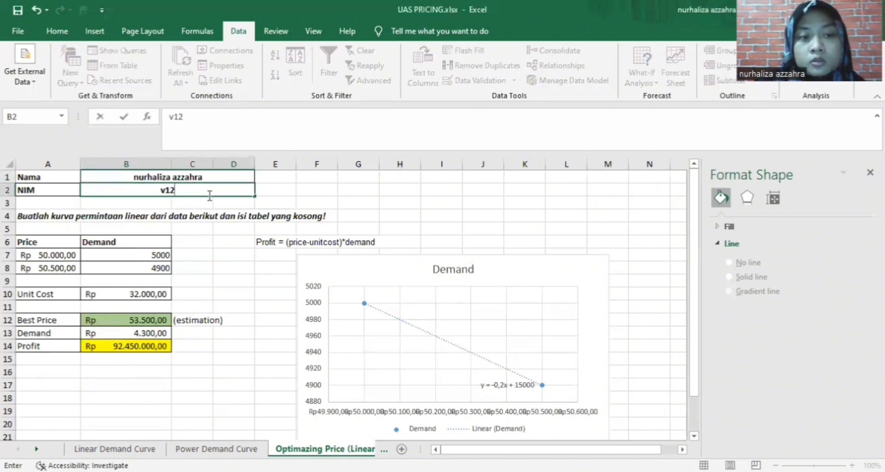
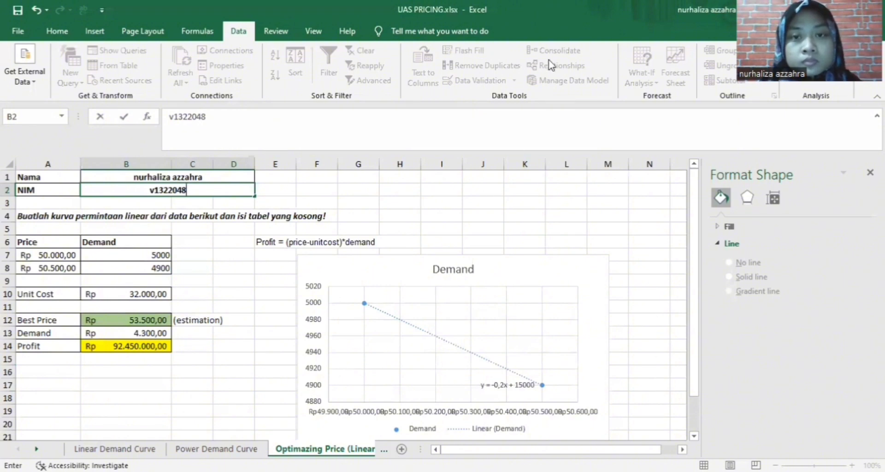
Enter the student ID in the NIM cell and move to the Optimazing Price (Polynomial) sheet
{"action": "key", "text": "ctrl+Page_Down"}
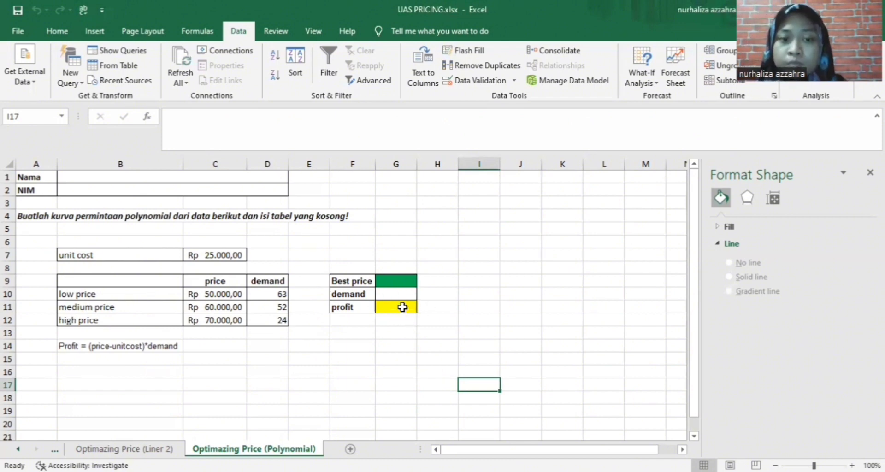
Start the Best price in G9 with an initial value of 5
{"action": "left_click", "coordinate": [398, 282]}
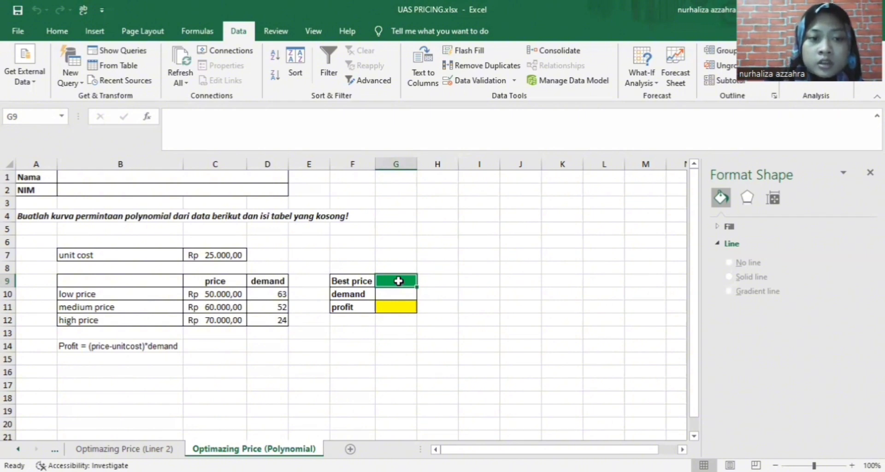
{"action": "left_click", "coordinate": [203, 293]}
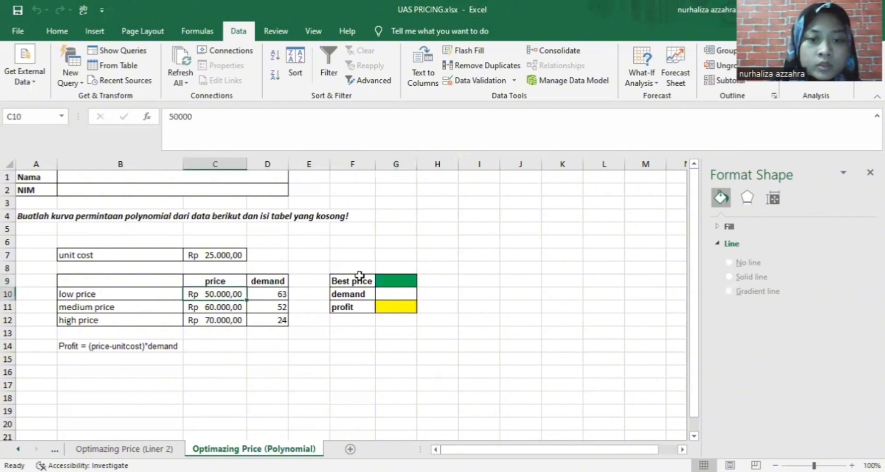
{"action": "left_click", "coordinate": [384, 279]}
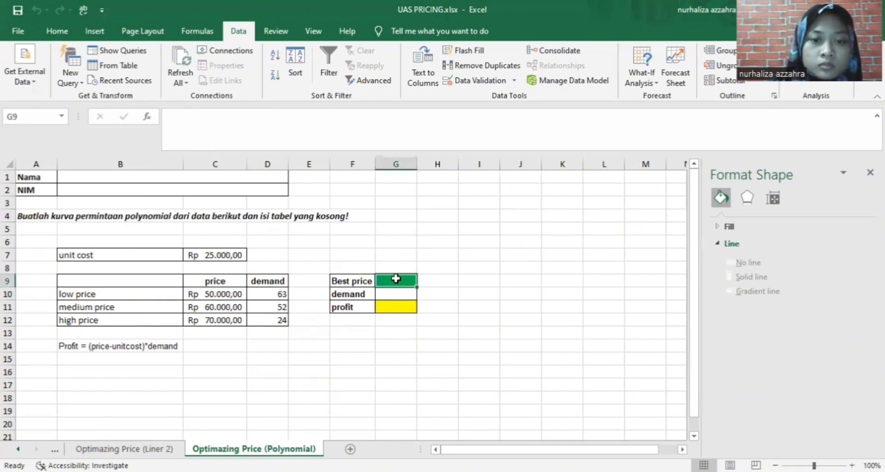
{"action": "double_click", "coordinate": [396, 279]}
{"action": "type", "text": "50"}
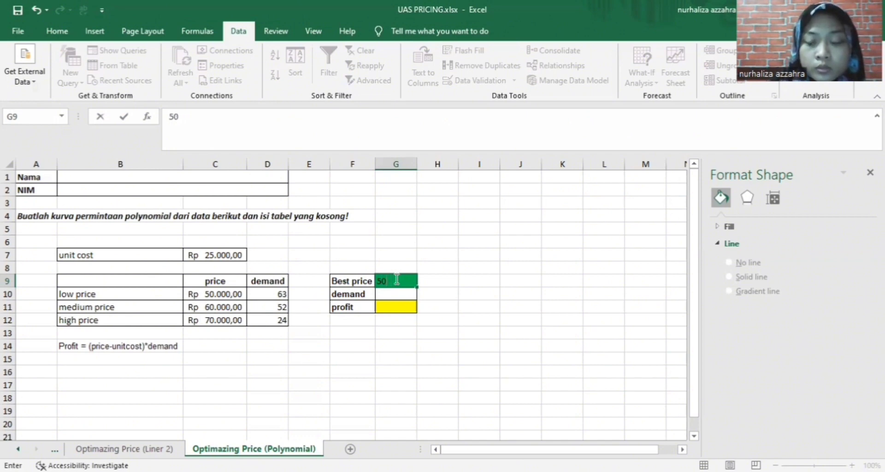
{"action": "key", "text": "Return"}
Format G9 with the Rp Indonesian (Indonesia) accounting format
{"action": "left_click", "coordinate": [397, 280]}
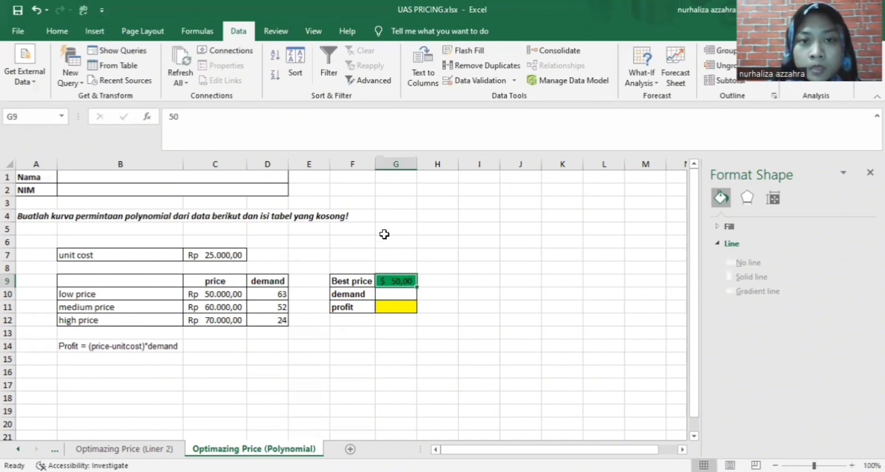
{"action": "left_click", "coordinate": [57, 31]}
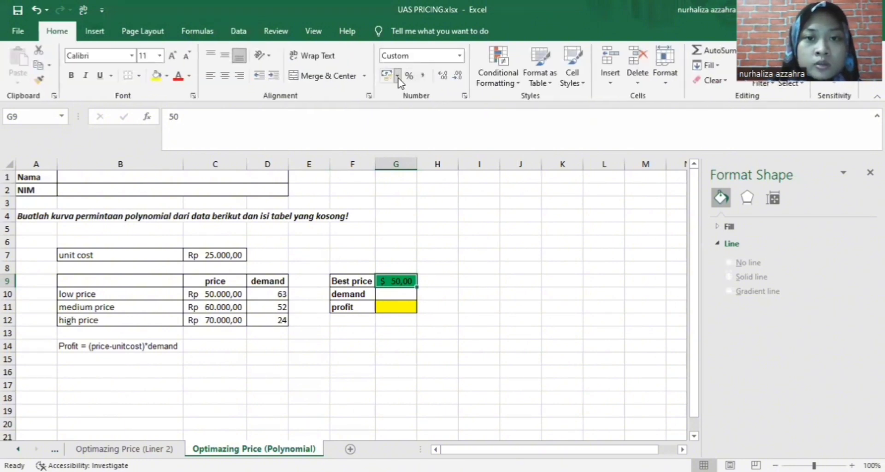
{"action": "left_click", "coordinate": [397, 77]}
{"action": "left_click", "coordinate": [425, 109]}
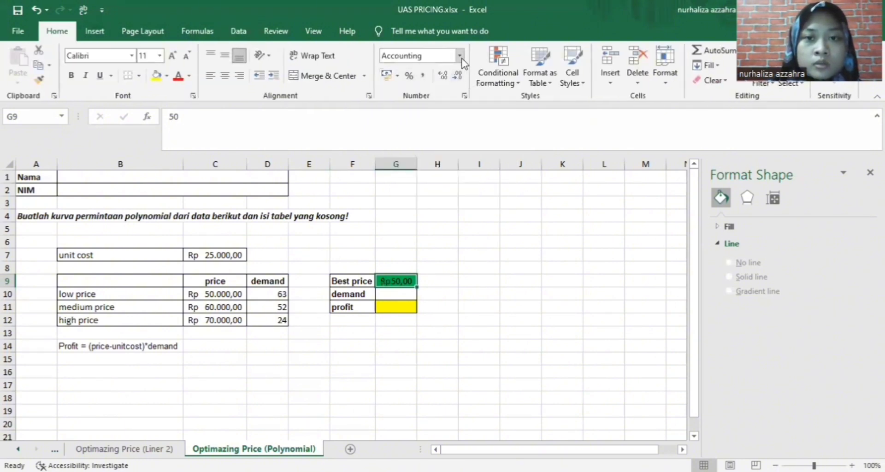
{"action": "left_click", "coordinate": [462, 58]}
{"action": "left_click", "coordinate": [544, 235]}
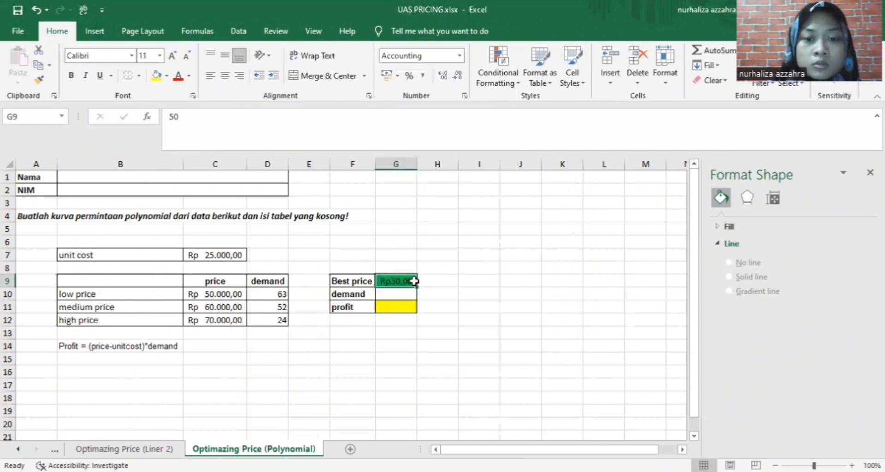
Extend the Best price to 50000, displayed as Rp 50.000,00
{"action": "double_click", "coordinate": [414, 281]}
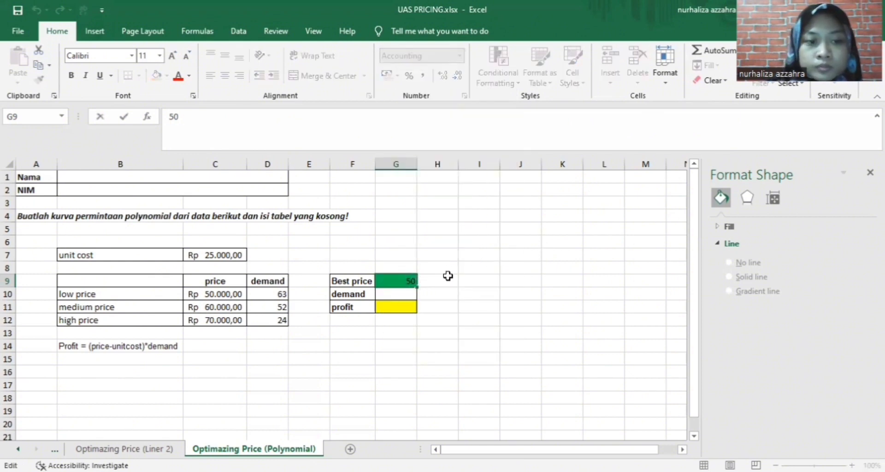
{"action": "type", "text": "0"}
{"action": "key", "text": "Return"}
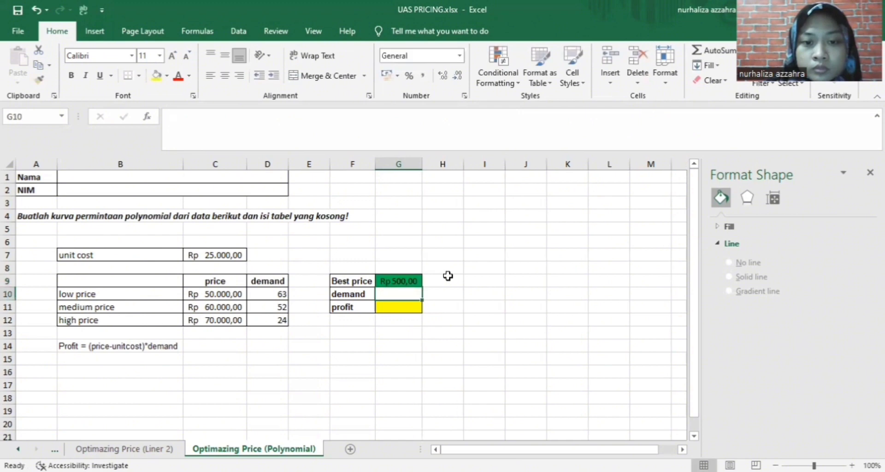
{"action": "left_click", "coordinate": [415, 281]}
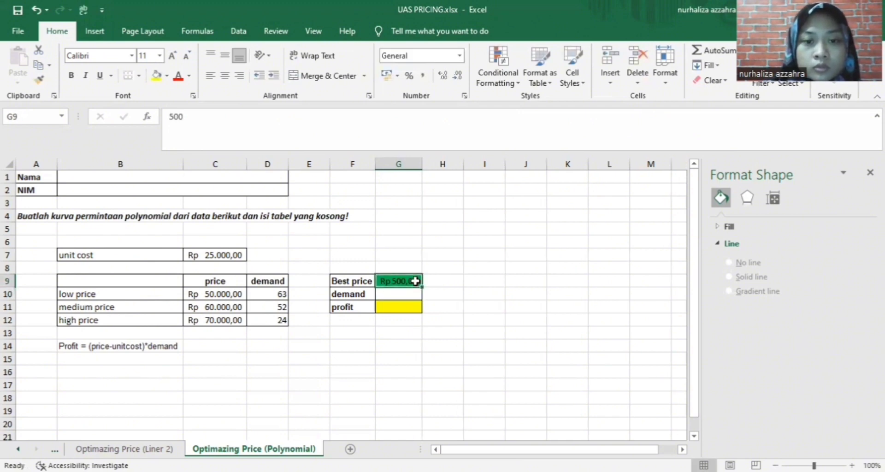
{"action": "double_click", "coordinate": [417, 282]}
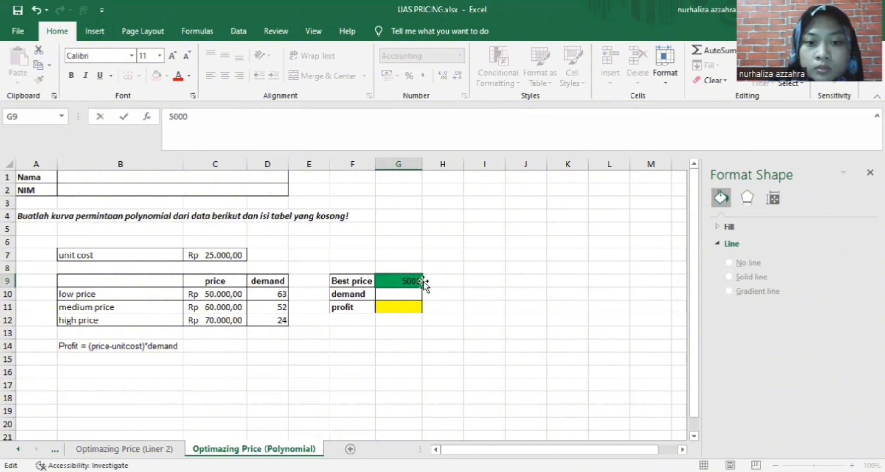
{"action": "type", "text": "0"}
{"action": "key", "text": "Return"}
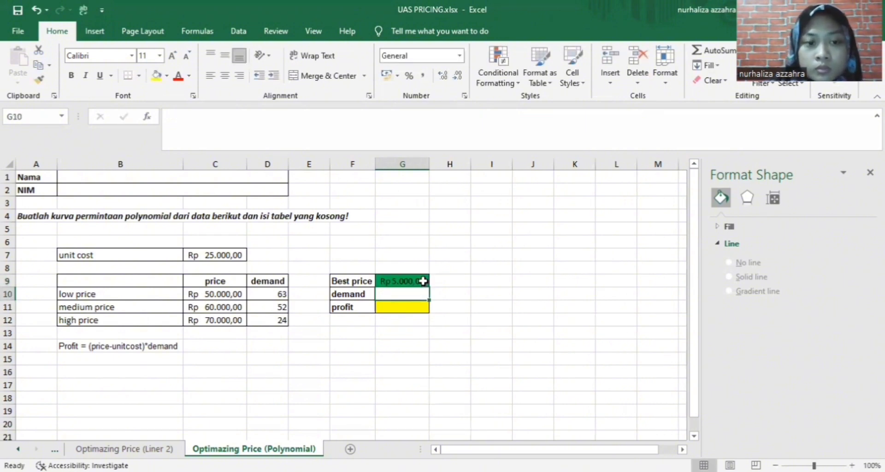
{"action": "double_click", "coordinate": [418, 282]}
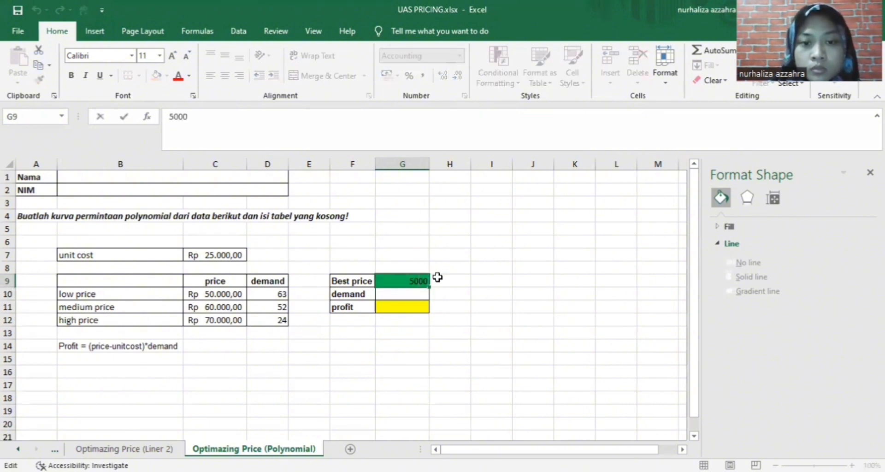
{"action": "type", "text": "0"}
{"action": "key", "text": "Return"}
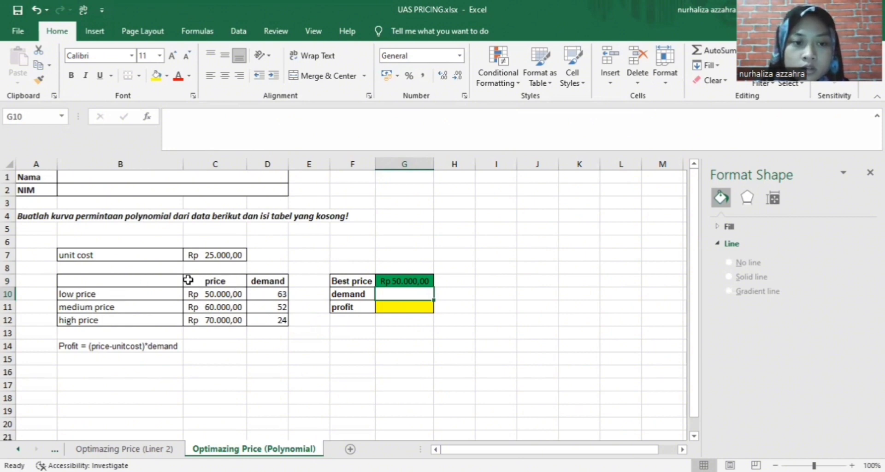
Chart demand against price from C9:D12 as a scatter plot placed right of the table
{"action": "left_click_drag", "start_coordinate": [188, 280], "coordinate": [260, 315]}
{"action": "left_click", "coordinate": [94, 30]}
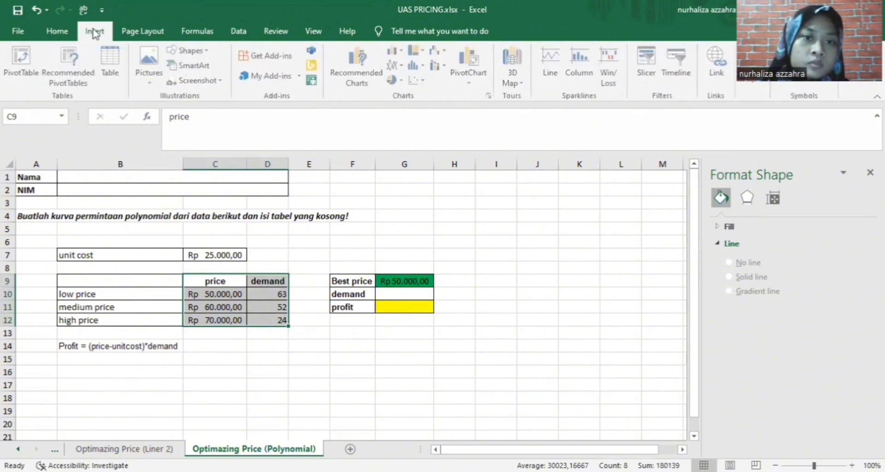
{"action": "left_click", "coordinate": [424, 83]}
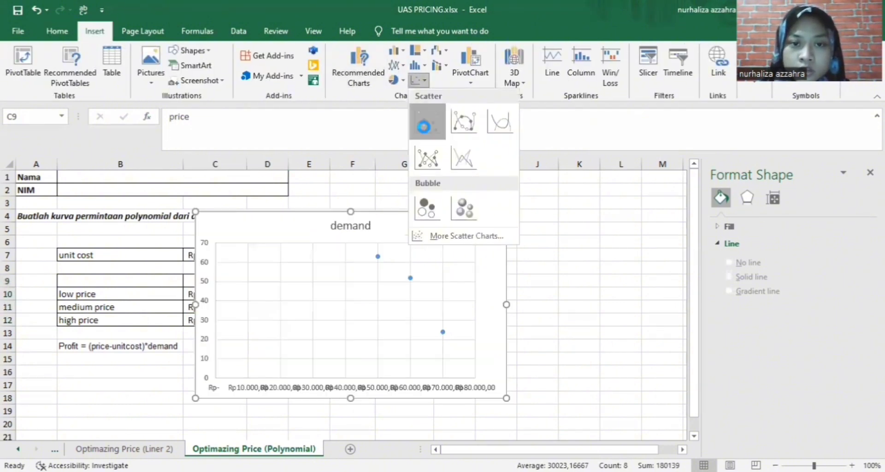
{"action": "left_click_drag", "start_coordinate": [408, 217], "coordinate": [553, 209]}
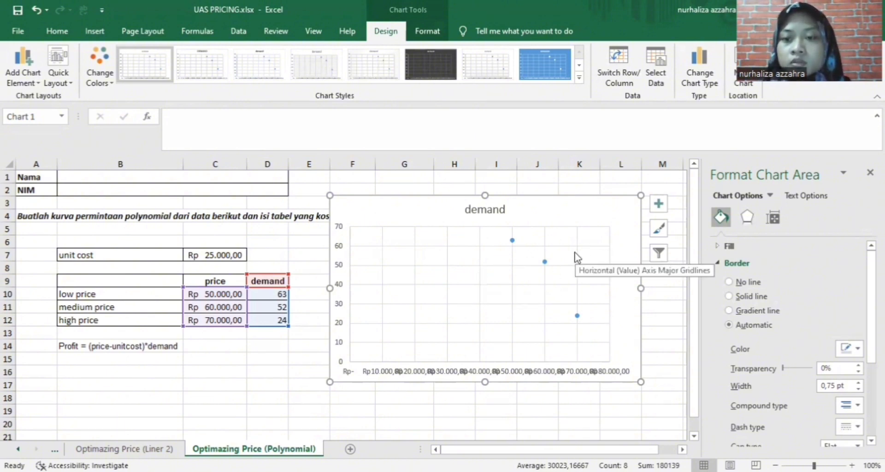
{"action": "scroll", "coordinate": [775, 341], "scroll_direction": "down", "scroll_amount": 3}
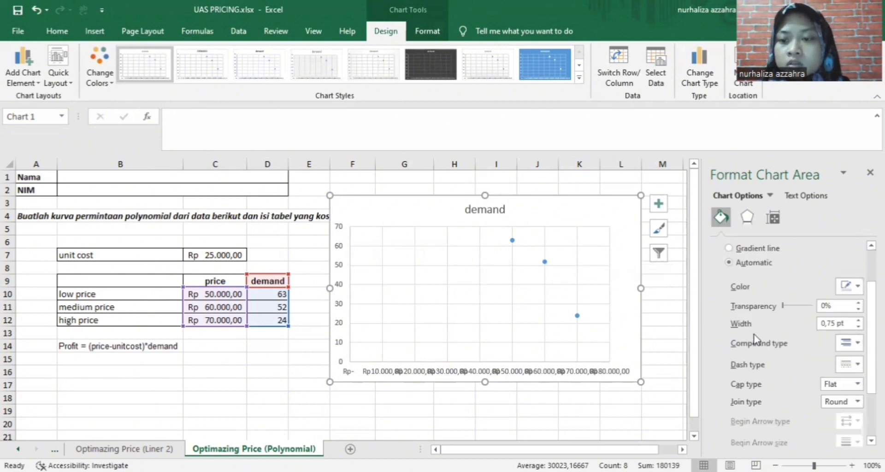
Add a trendline to the demand series and, after trying other types, make it an order-2 polynomial
{"action": "right_click", "coordinate": [512, 241]}
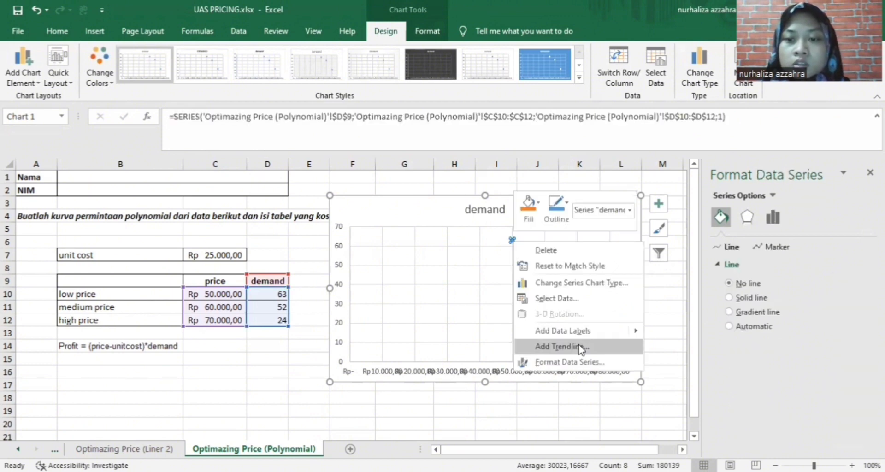
{"action": "left_click", "coordinate": [580, 348]}
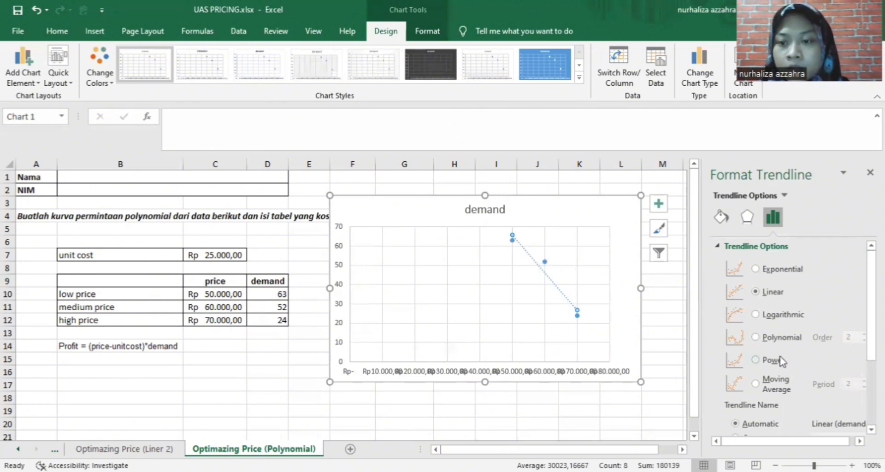
{"action": "scroll", "coordinate": [784, 373], "scroll_direction": "down", "scroll_amount": 1}
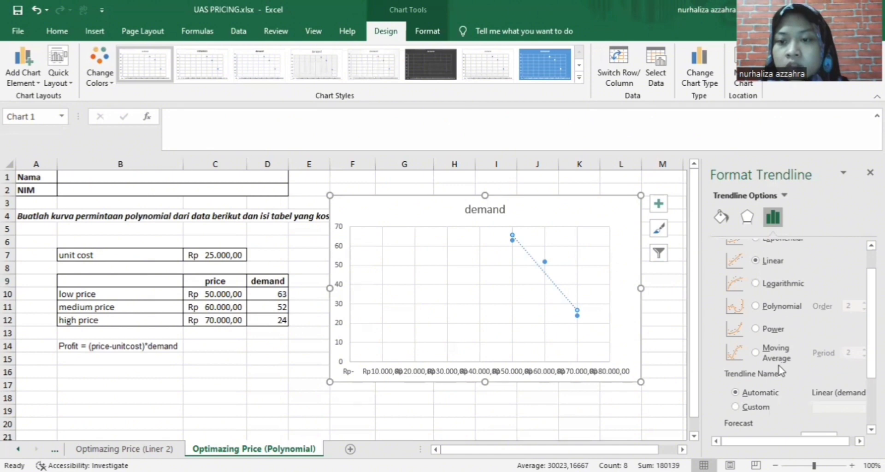
{"action": "left_click", "coordinate": [757, 284]}
{"action": "left_click", "coordinate": [756, 307]}
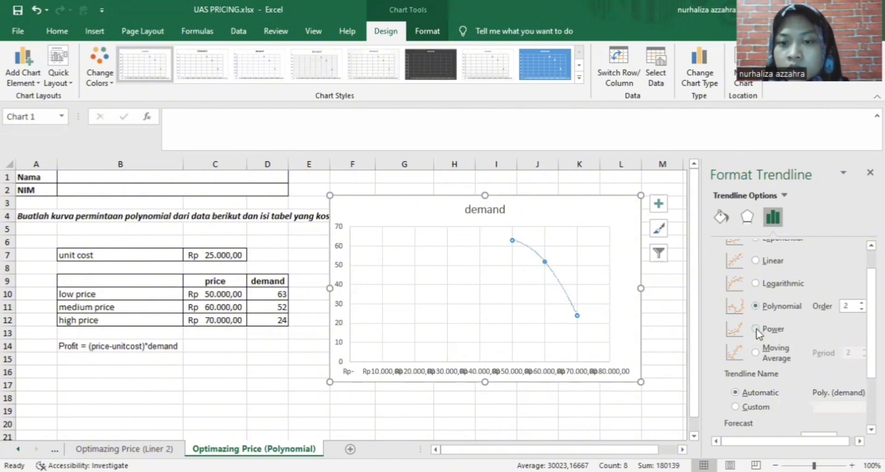
{"action": "left_click", "coordinate": [756, 329]}
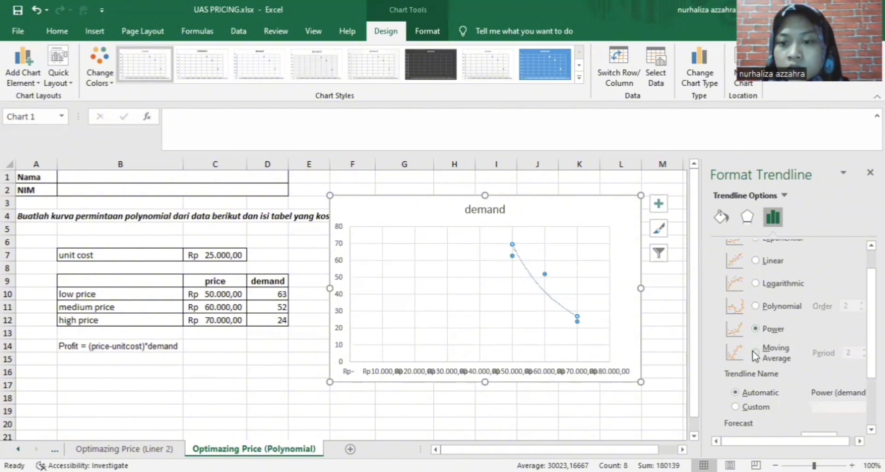
{"action": "left_click", "coordinate": [756, 353]}
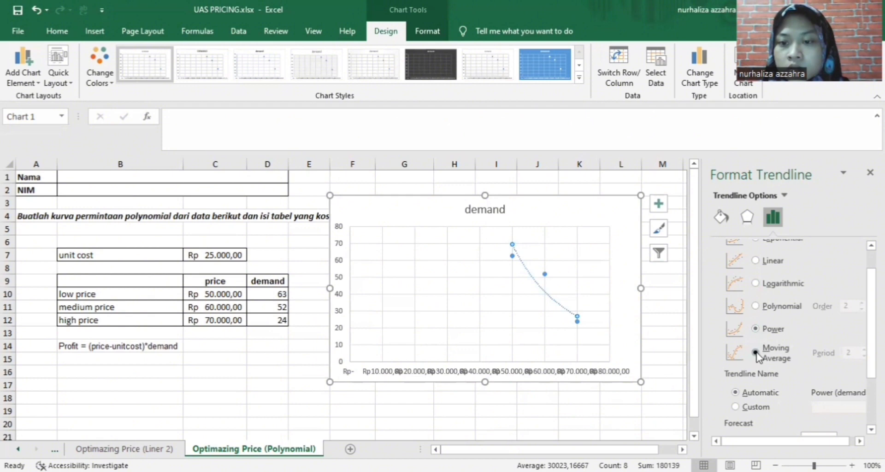
{"action": "left_click", "coordinate": [756, 307]}
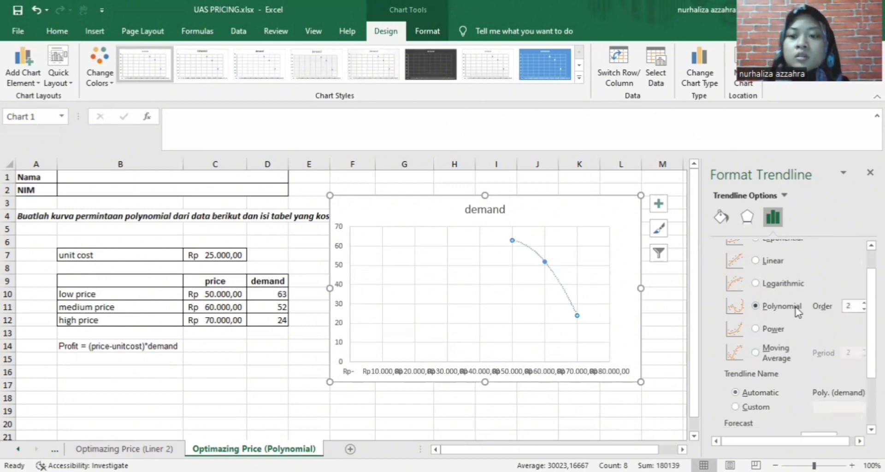
{"action": "scroll", "coordinate": [794, 310], "scroll_direction": "up", "scroll_amount": 1}
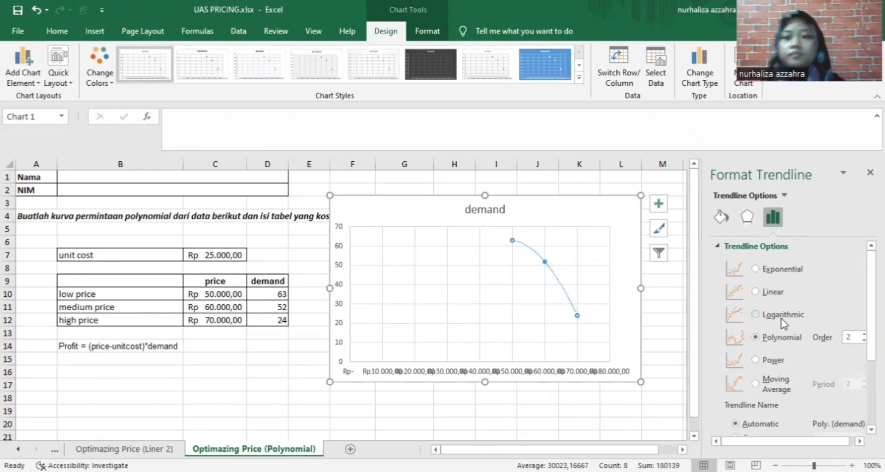
{"action": "left_click", "coordinate": [756, 269]}
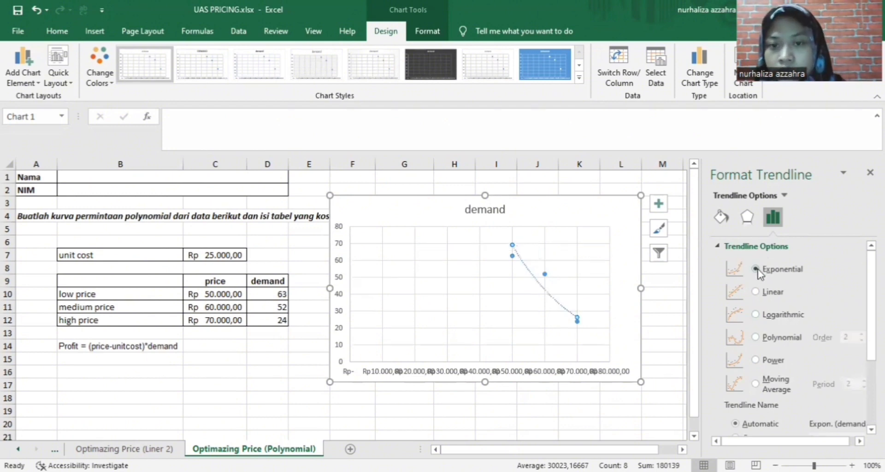
{"action": "left_click", "coordinate": [756, 337]}
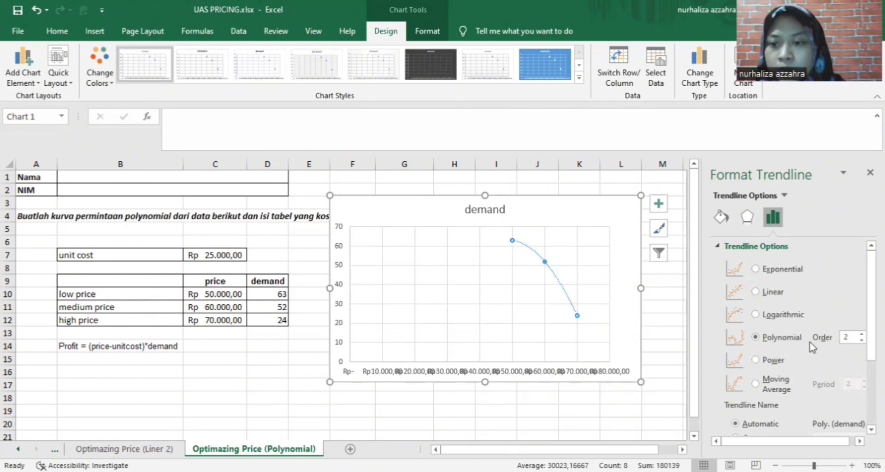
Display the trendline equation y = -8E-08x² + 0,0082x - 137 on the chart
{"action": "scroll", "coordinate": [787, 352], "scroll_direction": "down", "scroll_amount": 2}
{"action": "scroll", "coordinate": [779, 392], "scroll_direction": "down", "scroll_amount": 2}
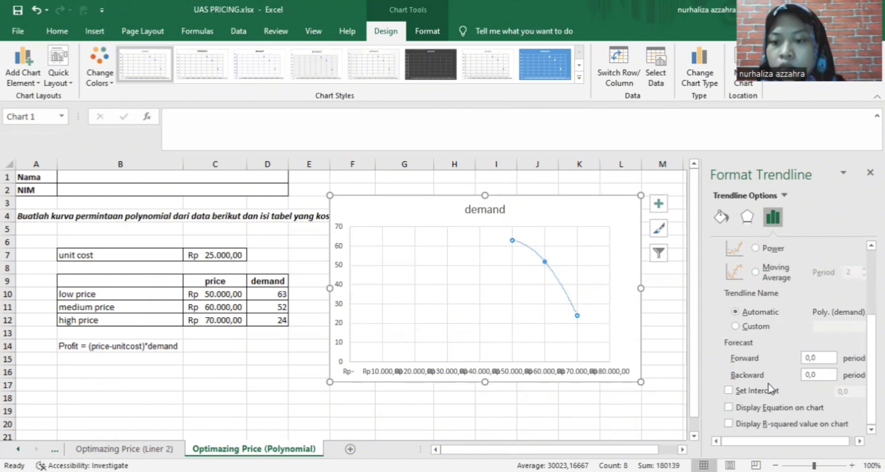
{"action": "left_click", "coordinate": [729, 407]}
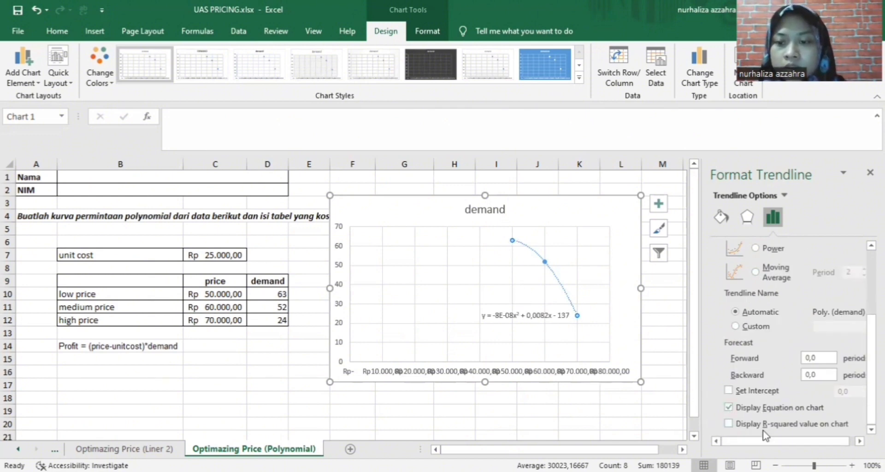
{"action": "scroll", "coordinate": [625, 391], "scroll_direction": "down", "scroll_amount": 1}
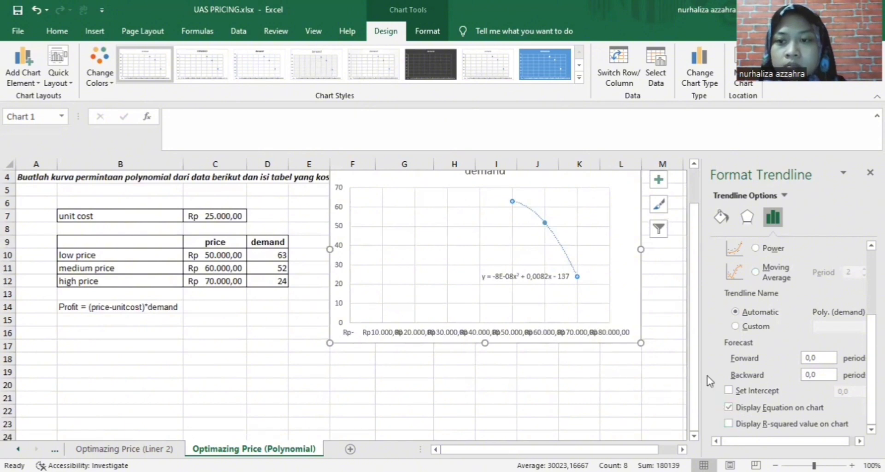
{"action": "scroll", "coordinate": [766, 279], "scroll_direction": "up", "scroll_amount": 3}
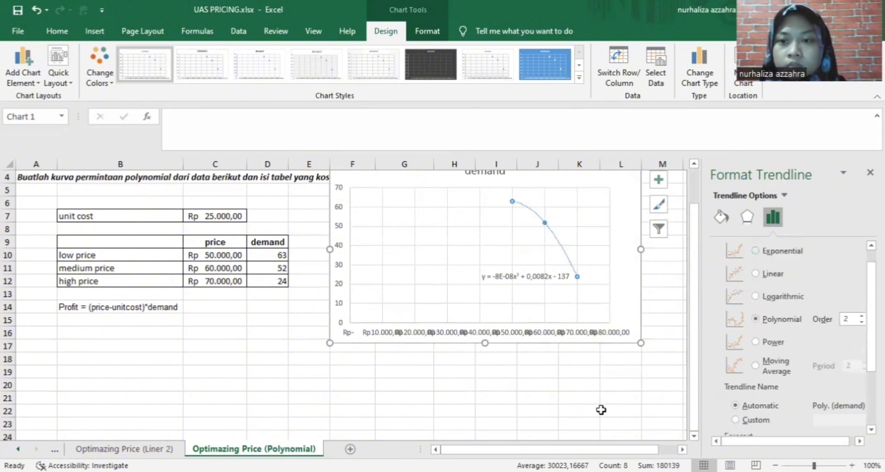
{"action": "left_click", "coordinate": [601, 411]}
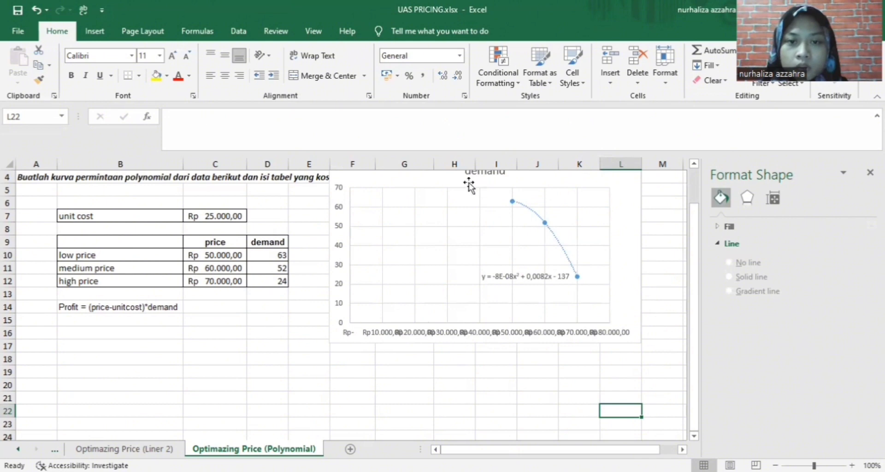
Move the chart below the Best price table and start G10's demand formula, pointing to the Liner 2 sheet
{"action": "left_click_drag", "start_coordinate": [451, 179], "coordinate": [452, 313]}
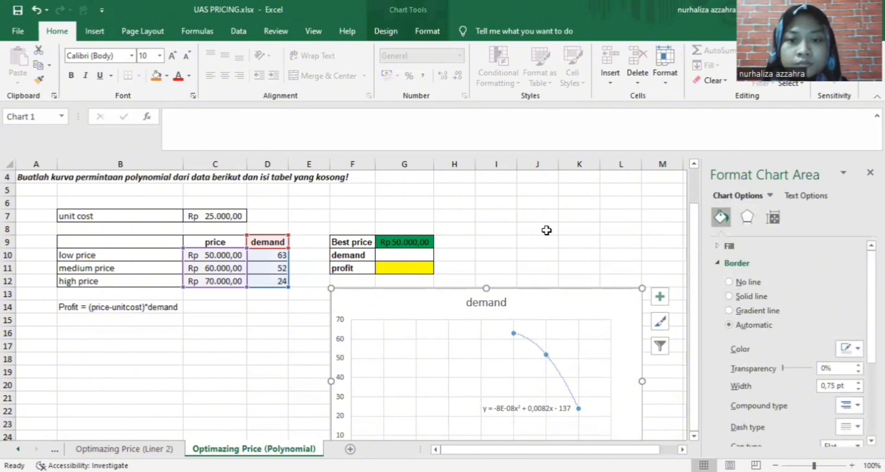
{"action": "scroll", "coordinate": [547, 230], "scroll_direction": "down", "scroll_amount": 1}
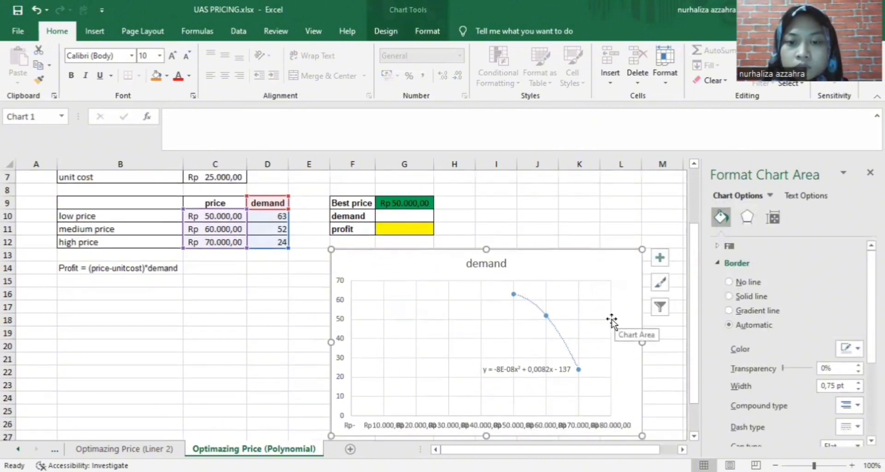
{"action": "left_click", "coordinate": [422, 217]}
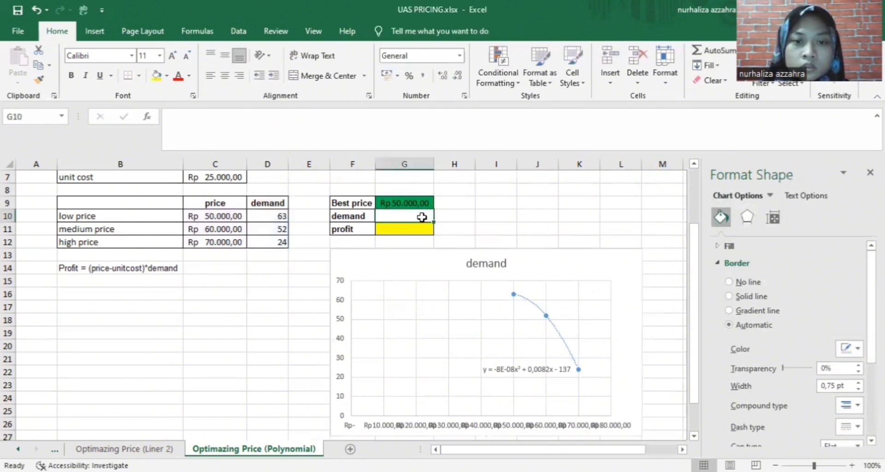
{"action": "double_click", "coordinate": [422, 217]}
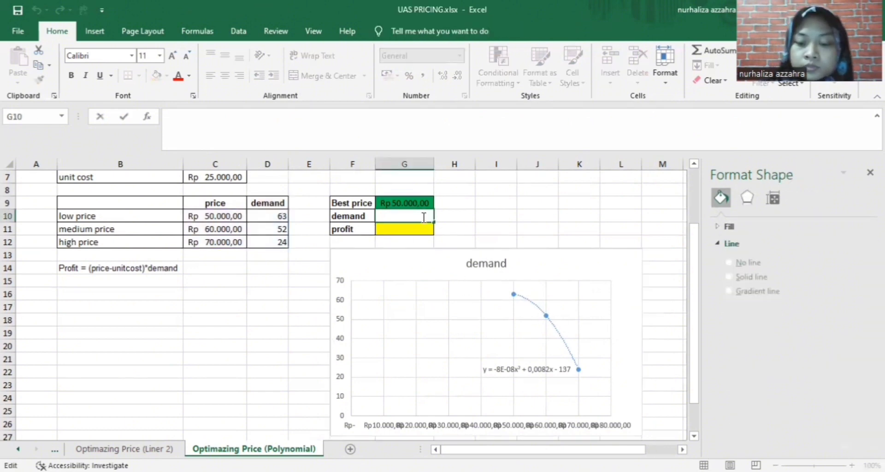
{"action": "type", "text": "="}
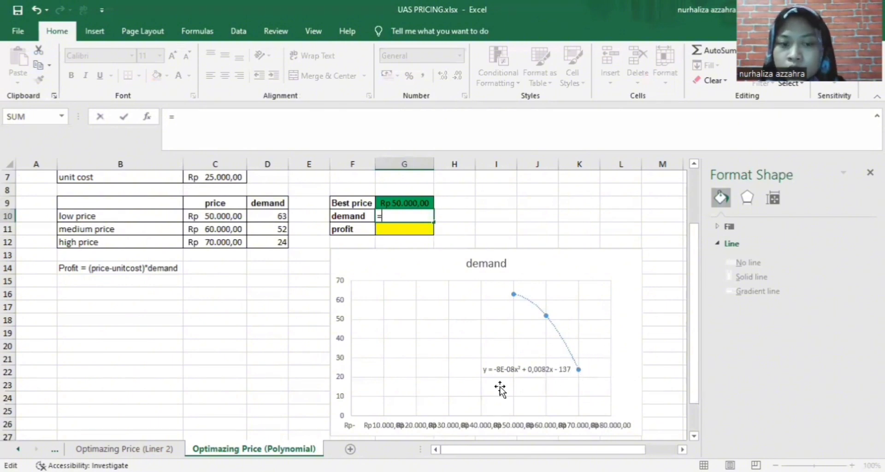
{"action": "left_click", "coordinate": [124, 448]}
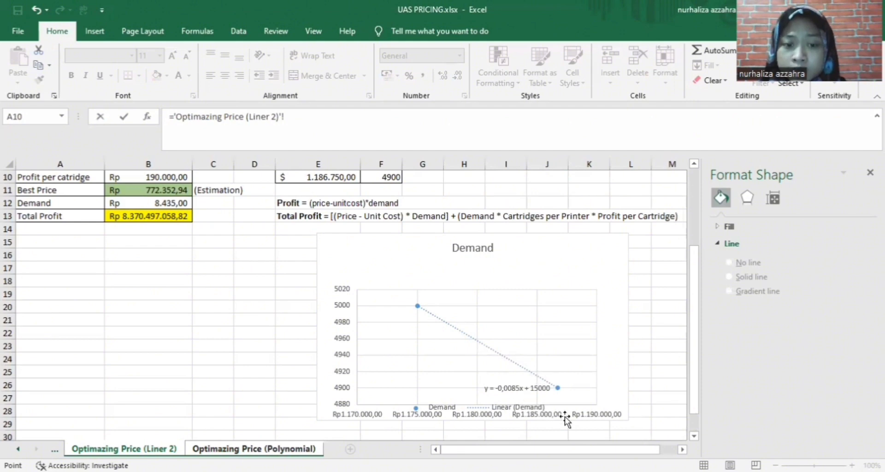
Back on the Polynomial sheet, strip G10's formula down to just = and select the equation label
{"action": "left_click", "coordinate": [308, 449]}
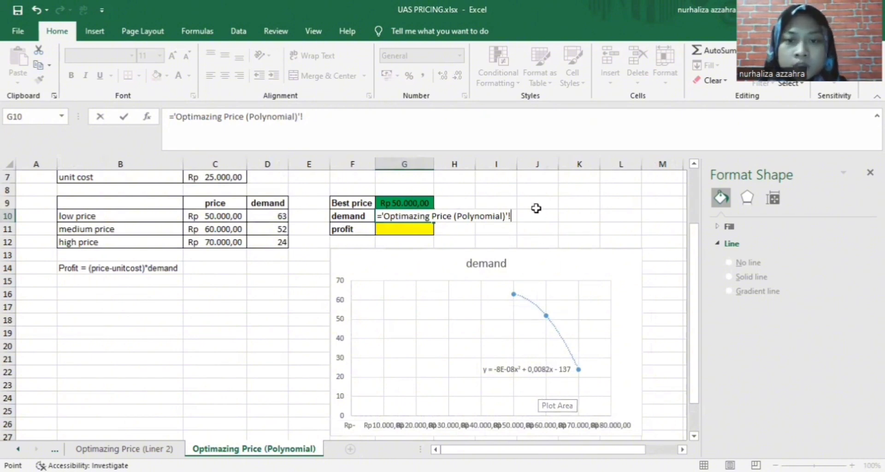
{"action": "left_click_drag", "start_coordinate": [513, 215], "coordinate": [386, 219]}
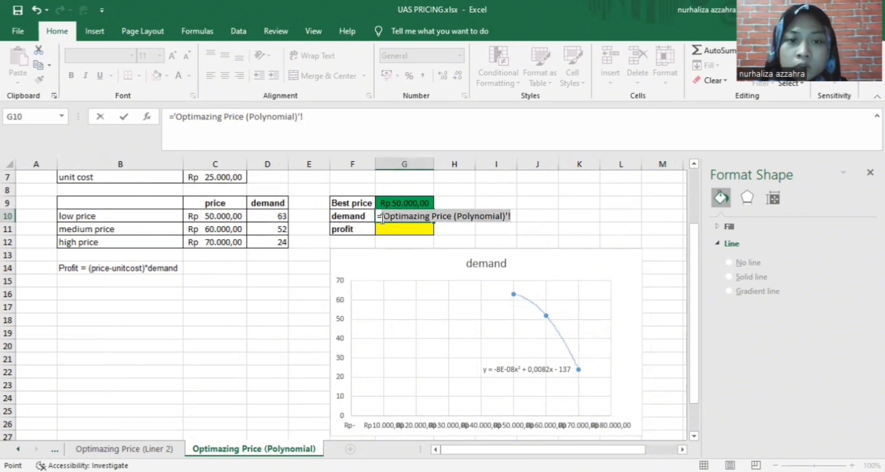
{"action": "key", "text": "BackSpace"}
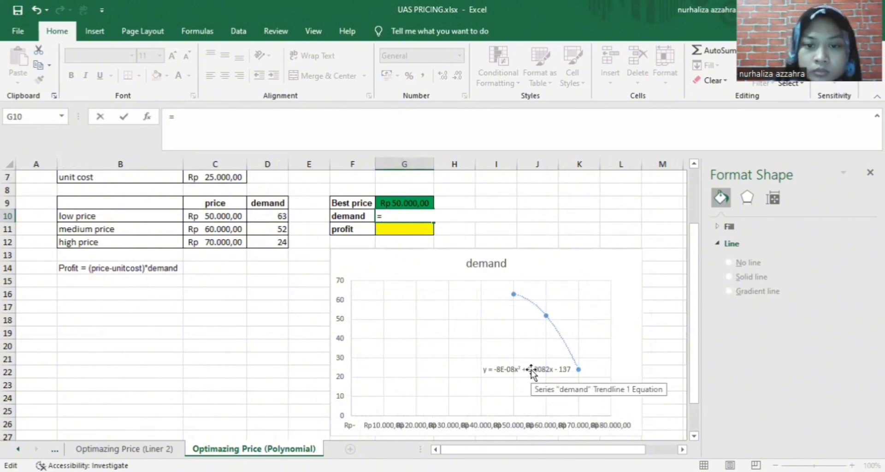
{"action": "type", "text": "-"}
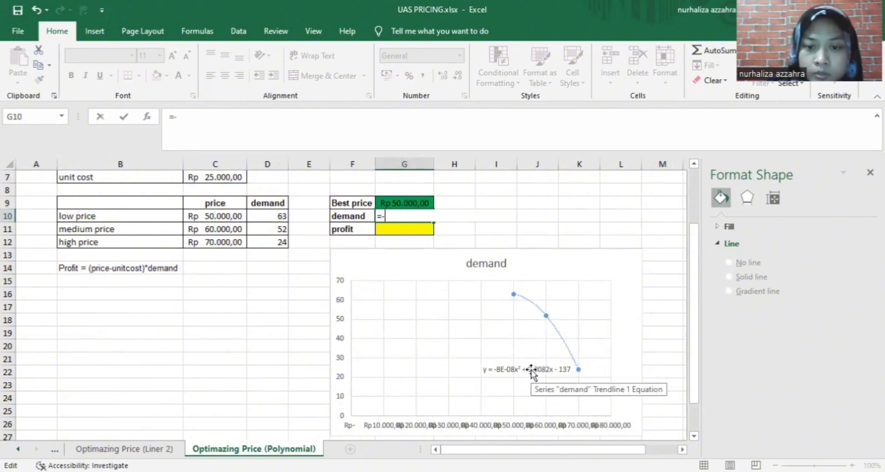
{"action": "type", "text": "8"}
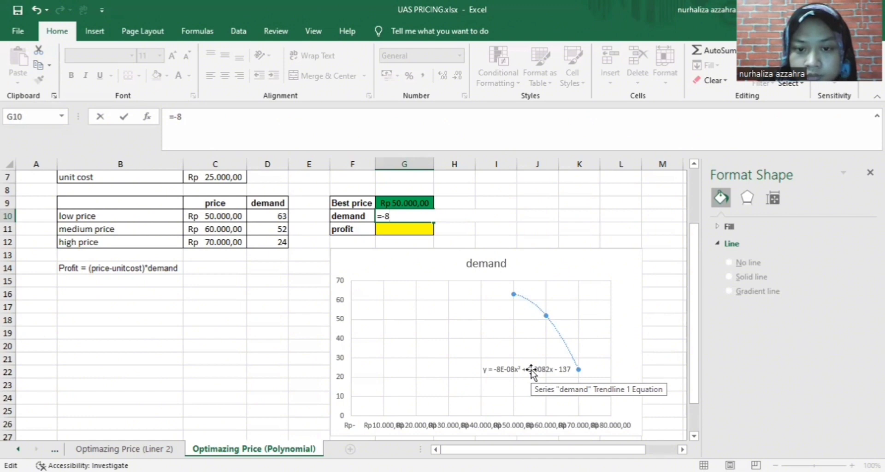
{"action": "type", "text": "E"}
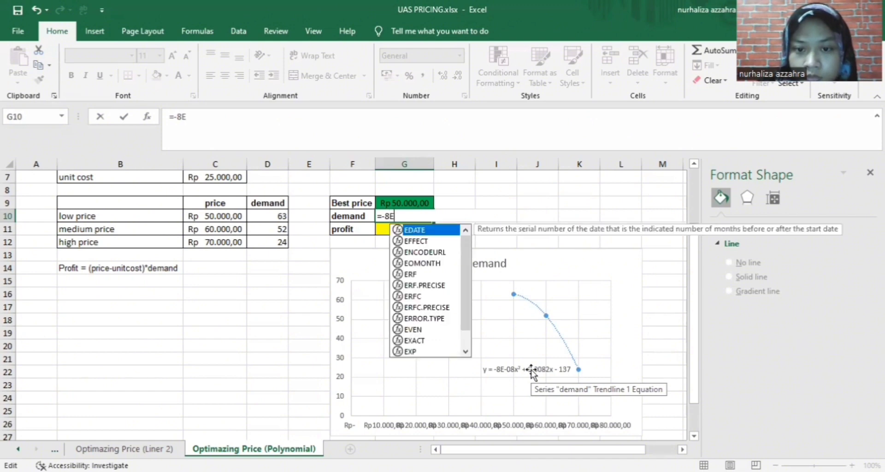
{"action": "type", "text": "-"}
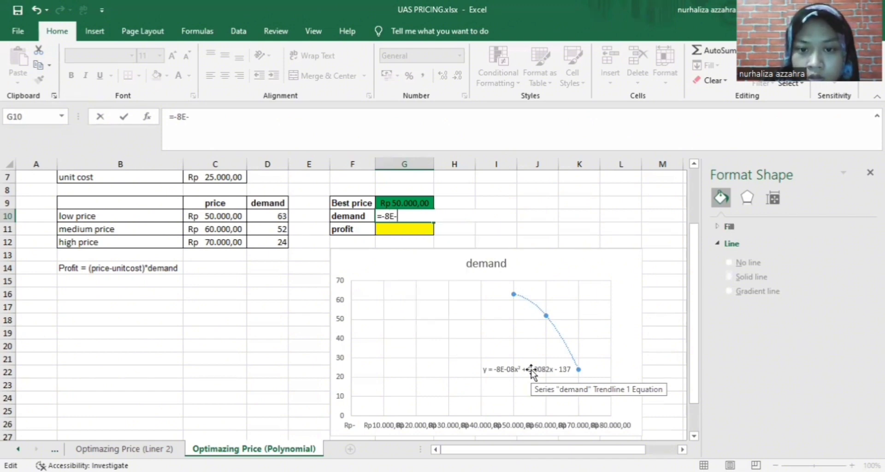
{"action": "type", "text": "0"}
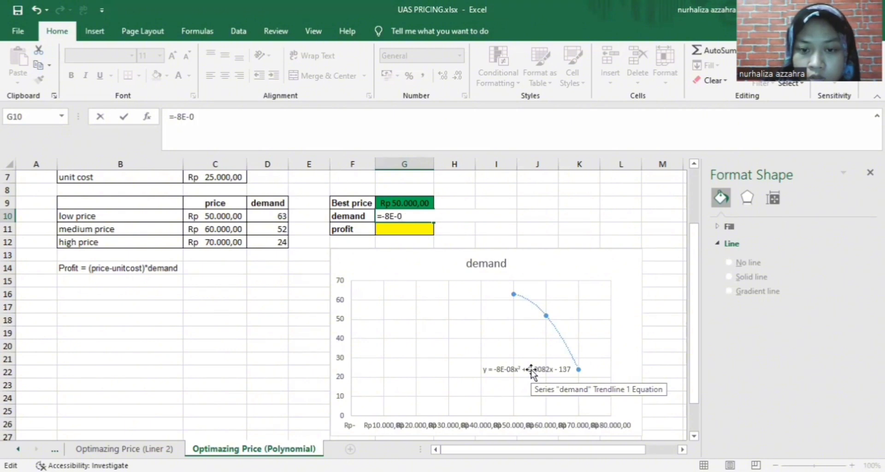
{"action": "type", "text": "8*"}
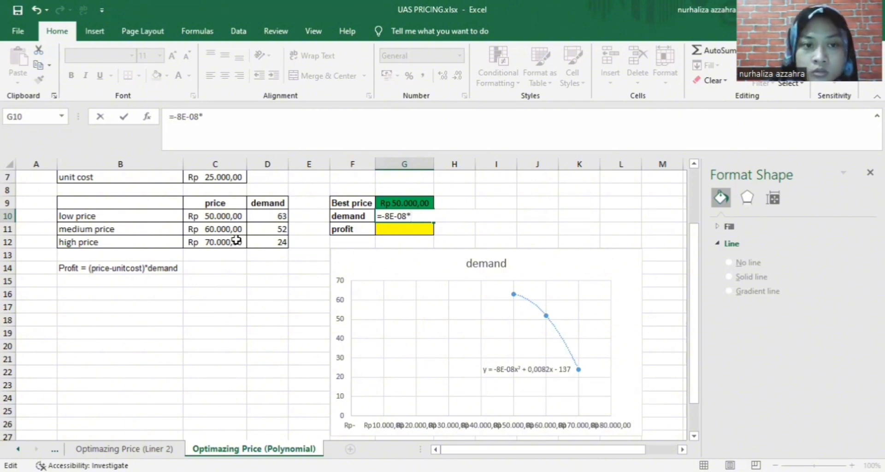
{"action": "left_click", "coordinate": [405, 202]}
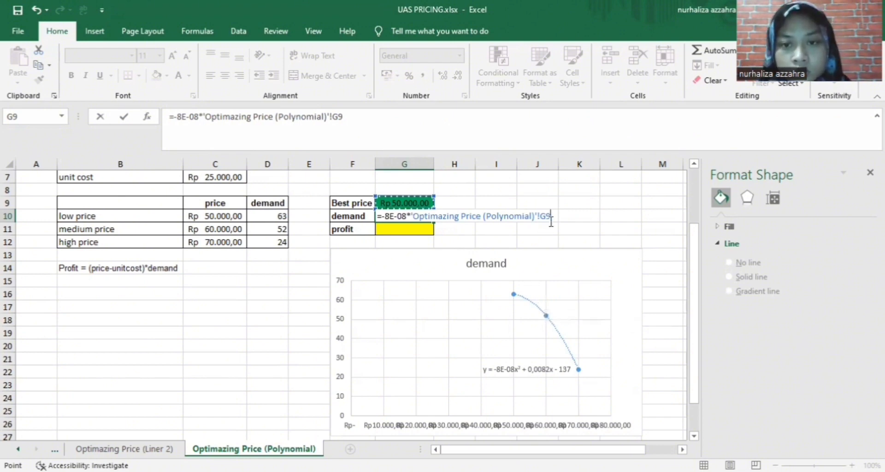
{"action": "left_click_drag", "start_coordinate": [551, 216], "coordinate": [380, 216]}
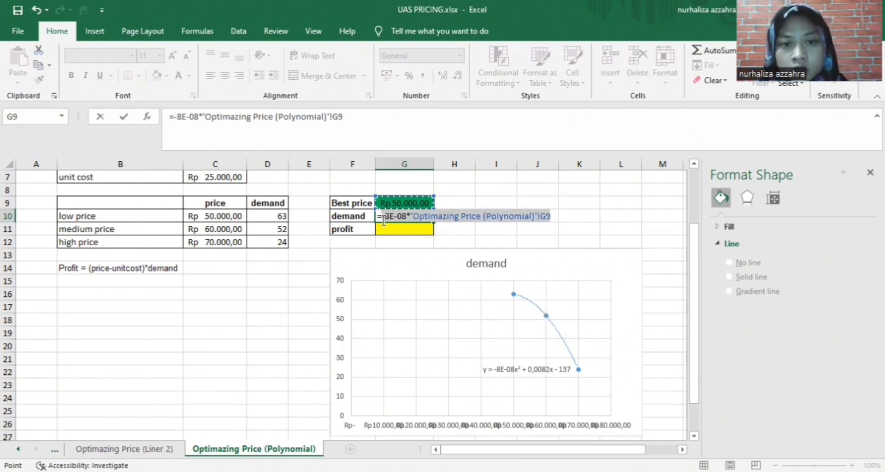
{"action": "key", "text": "BackSpace"}
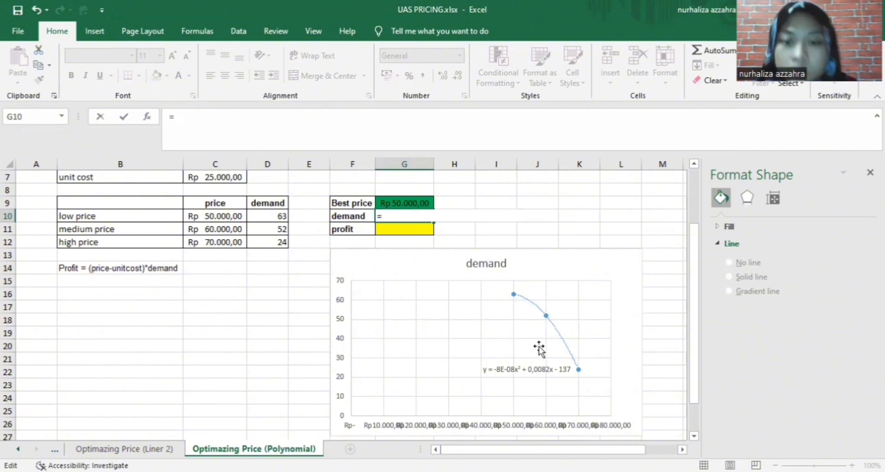
{"action": "left_click", "coordinate": [530, 369]}
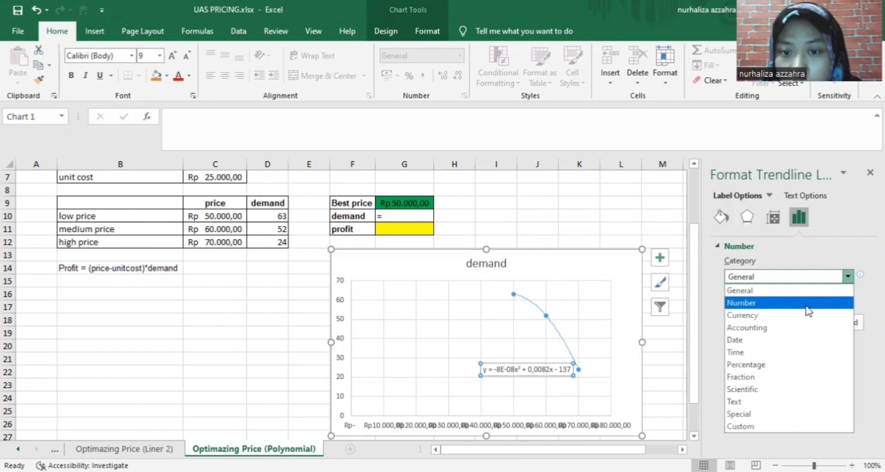
Format the equation label as Number with 2 decimals, reading y = -0,00x² + 0,01x - 137,00
{"action": "left_click", "coordinate": [807, 310]}
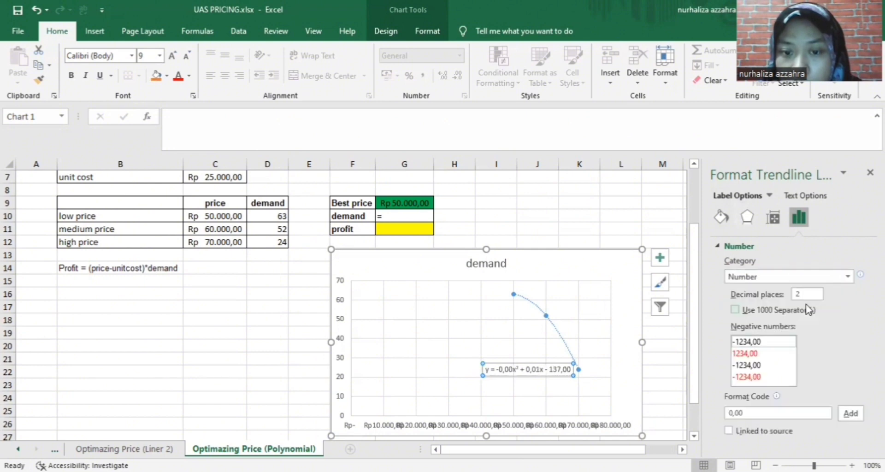
{"action": "left_click", "coordinate": [848, 277]}
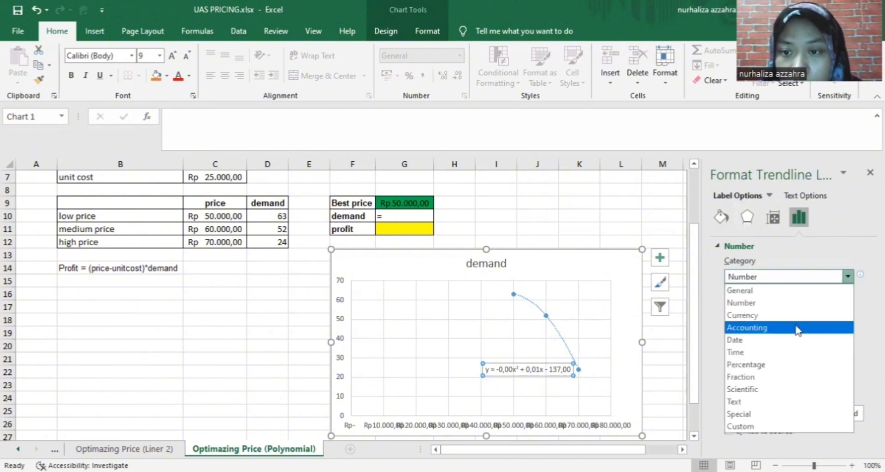
{"action": "left_click", "coordinate": [797, 327]}
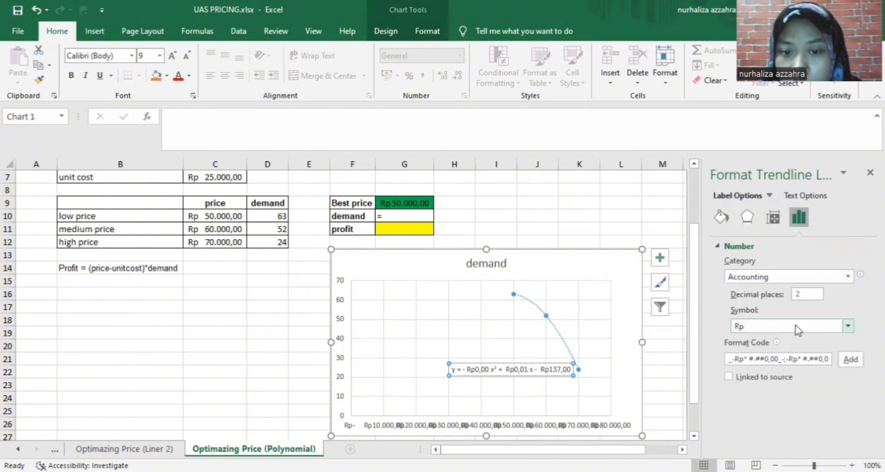
{"action": "left_click", "coordinate": [848, 277]}
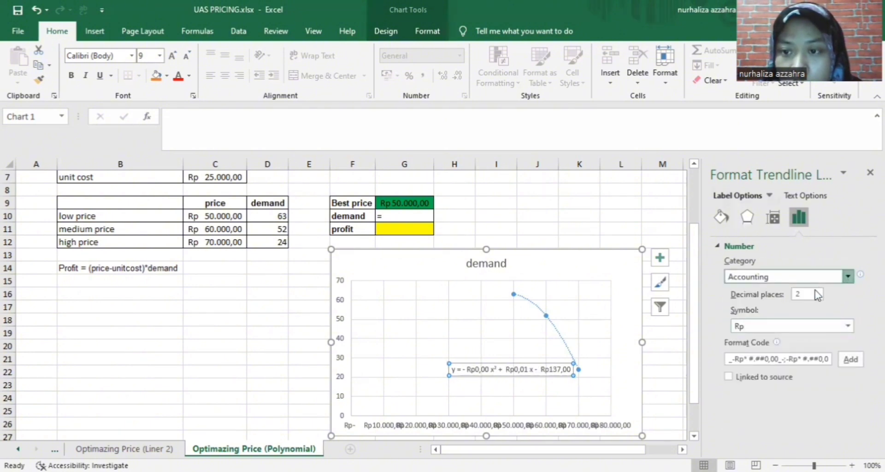
{"action": "left_click", "coordinate": [817, 295]}
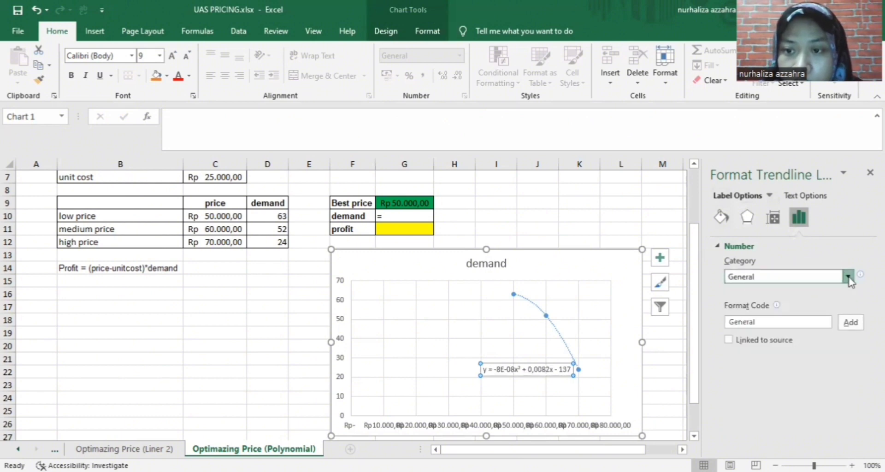
{"action": "left_click", "coordinate": [848, 278]}
{"action": "left_click", "coordinate": [824, 304]}
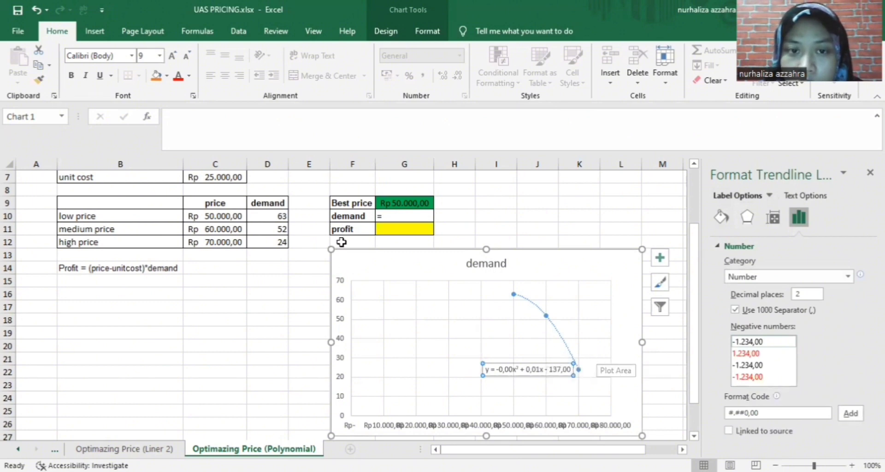
{"action": "left_click", "coordinate": [392, 216]}
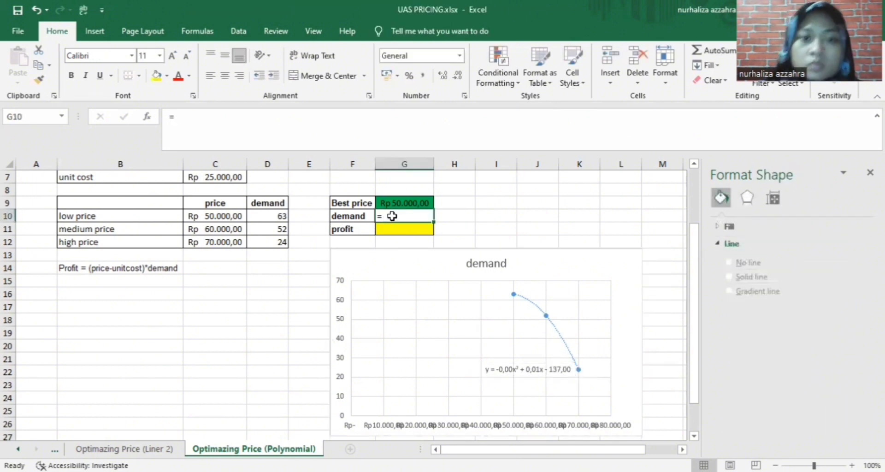
Enter =-0,00*G9^2+0,01*-137,00 in G10, giving a demand of -Rp 1,37
{"action": "double_click", "coordinate": [393, 215]}
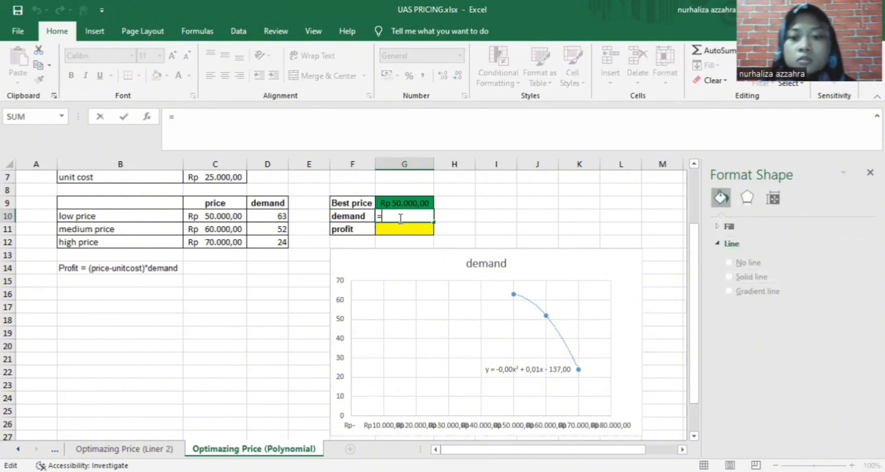
{"action": "type", "text": "-"}
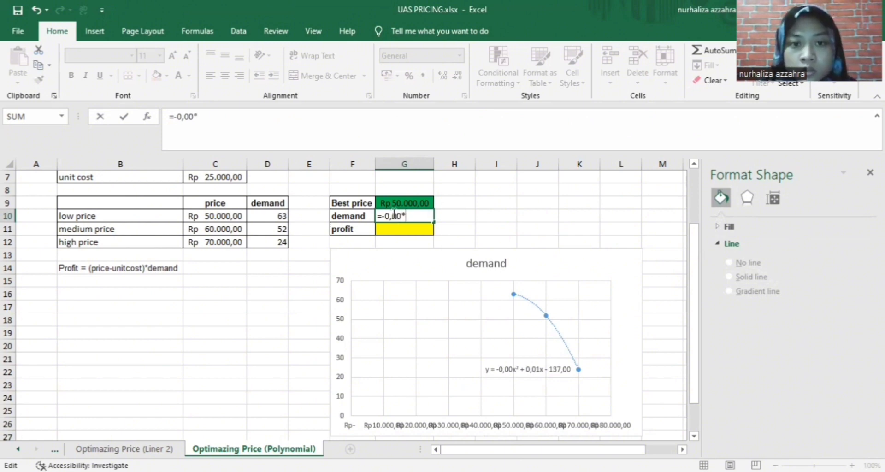
{"action": "type", "text": "0,00*"}
{"action": "left_click", "coordinate": [395, 203]}
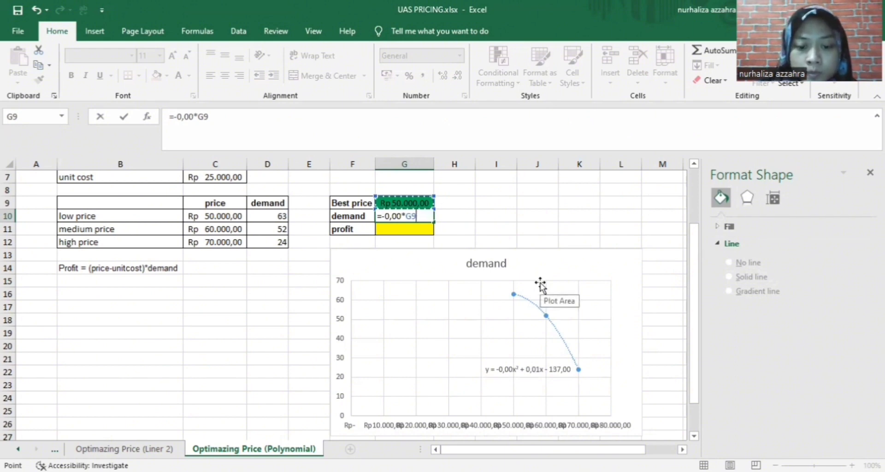
{"action": "type", "text": "^"}
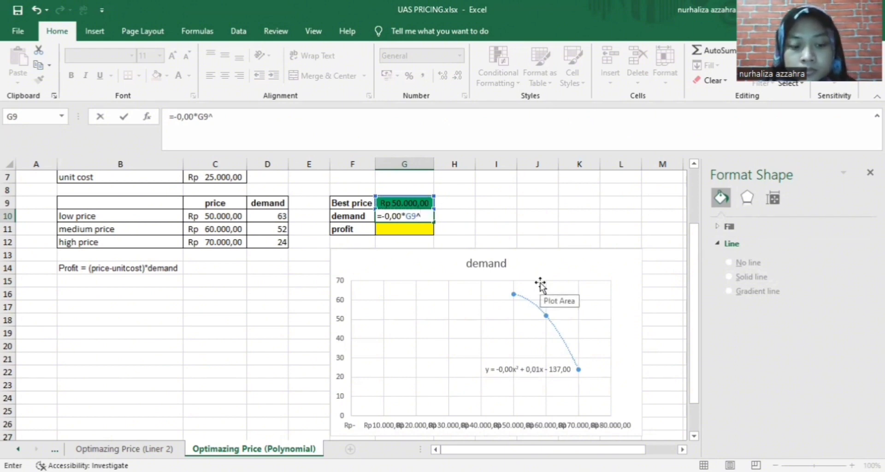
{"action": "type", "text": "2+0,01*-137,00"}
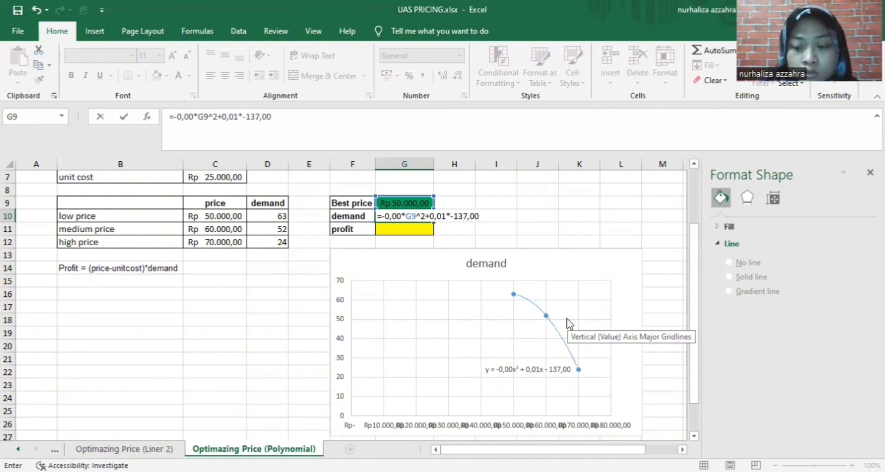
{"action": "key", "text": "Return"}
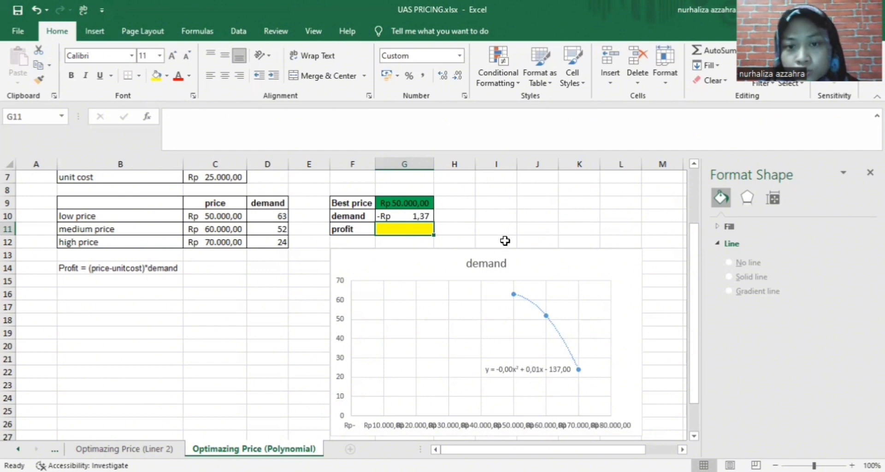
Nudge the chart and enter the profit formula =(G9-C7)*G10 in G11, fixing the missing bracket
{"action": "left_click", "coordinate": [525, 263]}
{"action": "left_click_drag", "start_coordinate": [525, 263], "coordinate": [538, 276]}
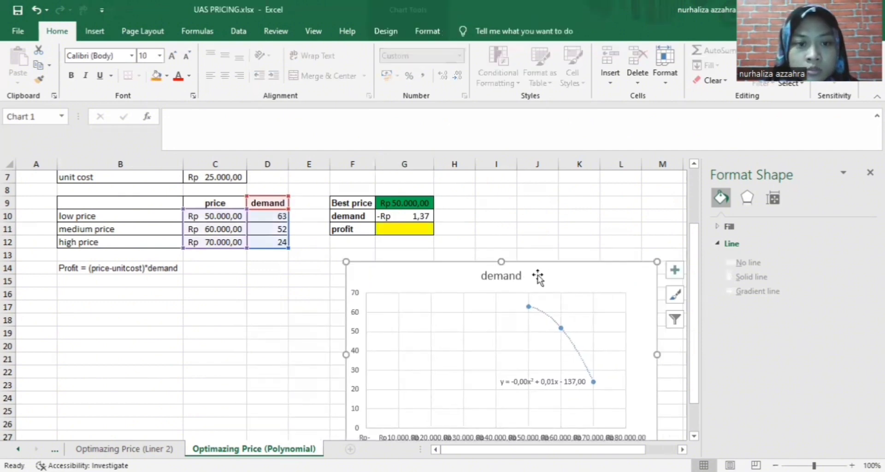
{"action": "left_click", "coordinate": [430, 233]}
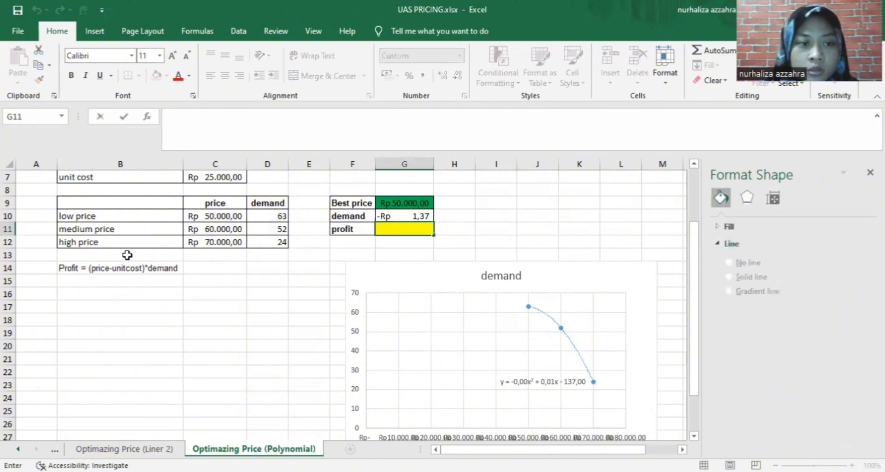
{"action": "type", "text": "="}
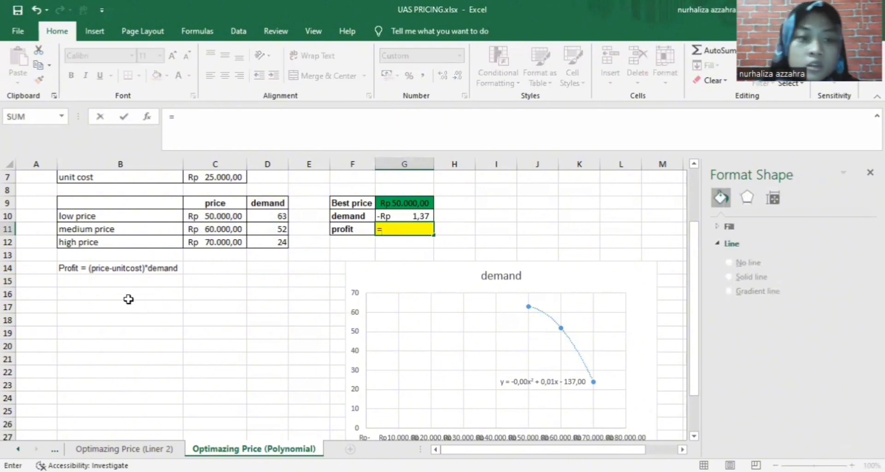
{"action": "left_click", "coordinate": [392, 205]}
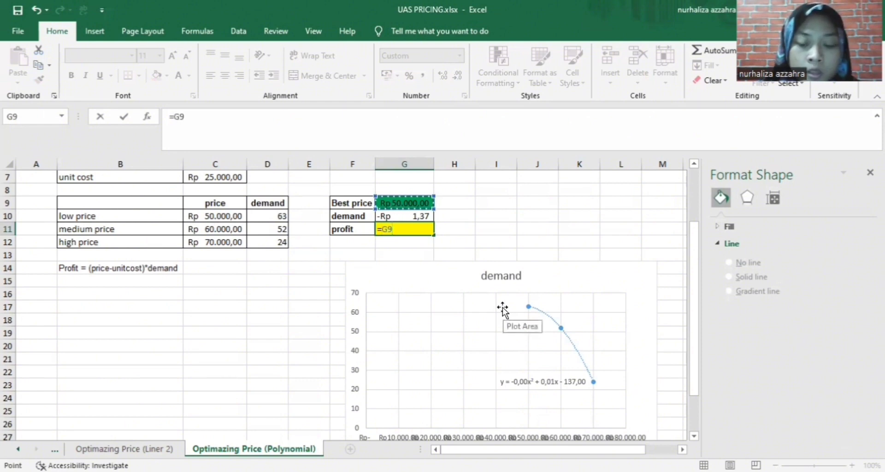
{"action": "type", "text": "-"}
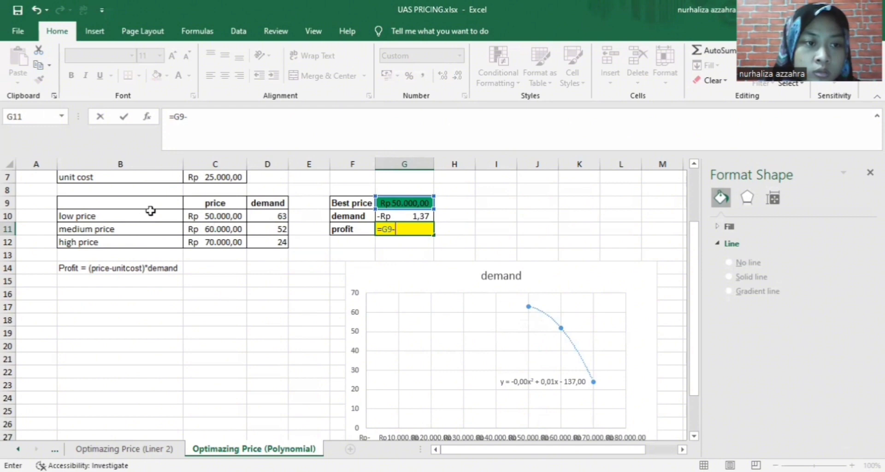
{"action": "scroll", "coordinate": [185, 230], "scroll_direction": "up", "scroll_amount": 2}
{"action": "left_click", "coordinate": [212, 254]}
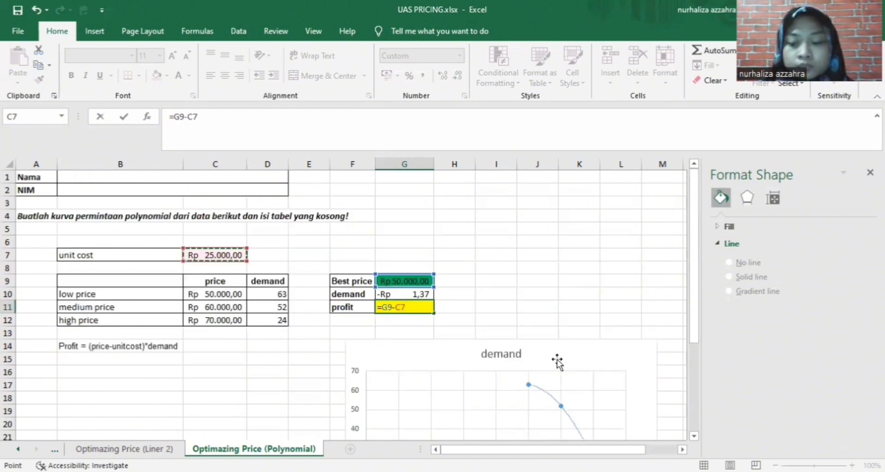
{"action": "type", "text": ")"}
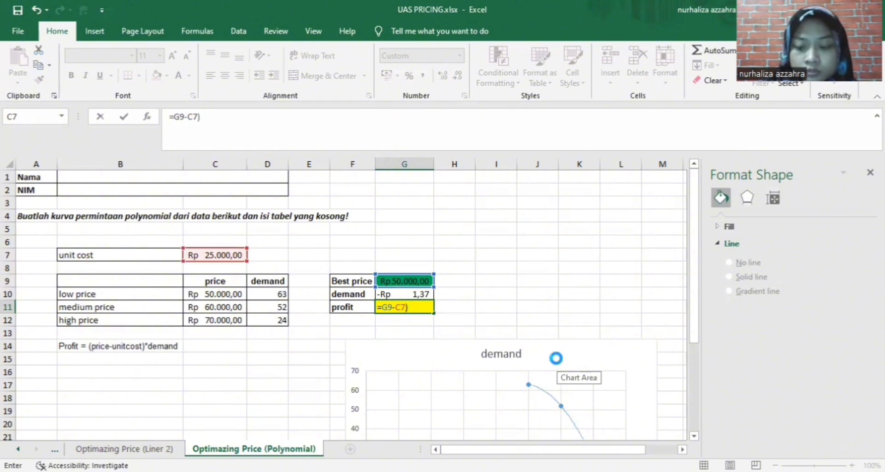
{"action": "key", "text": "Return"}
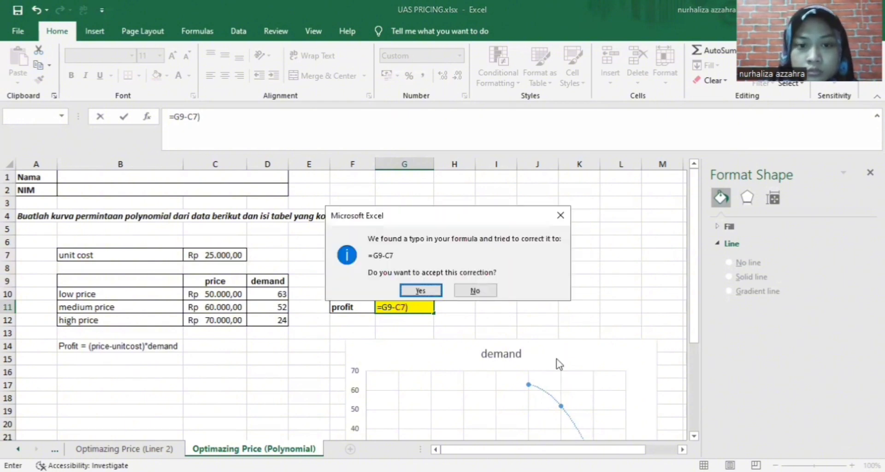
{"action": "left_click", "coordinate": [560, 216]}
{"action": "left_click", "coordinate": [382, 311]}
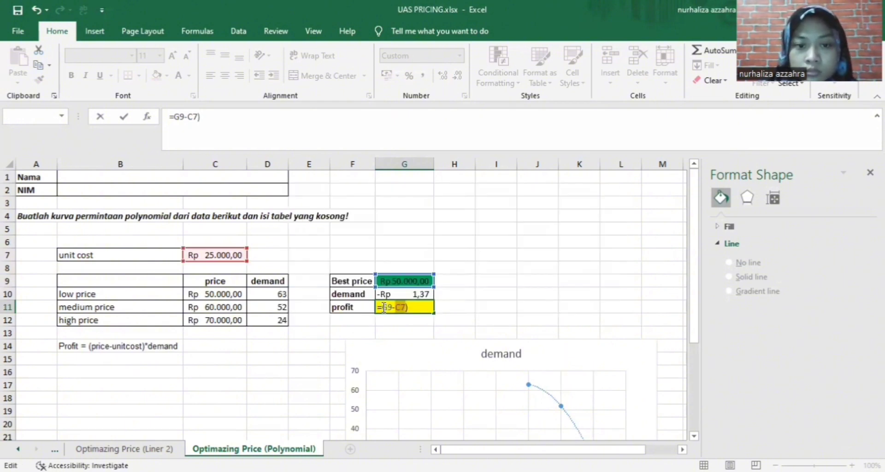
{"action": "type", "text": "("}
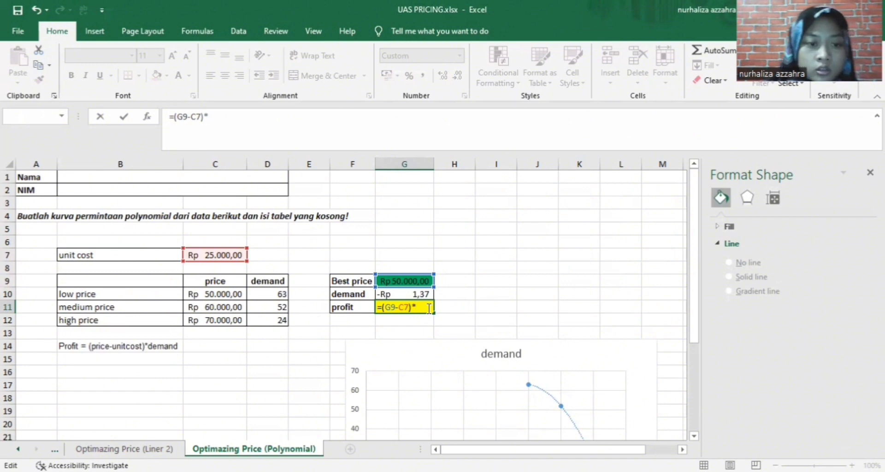
{"action": "left_click", "coordinate": [401, 294]}
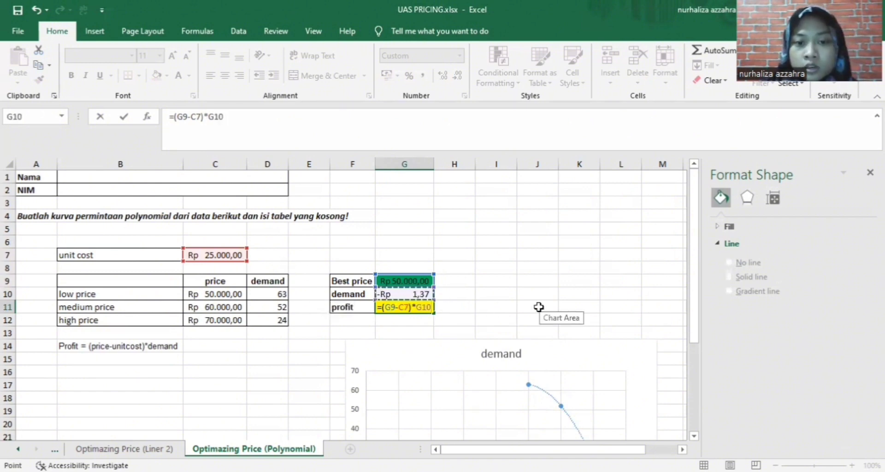
{"action": "key", "text": "Return"}
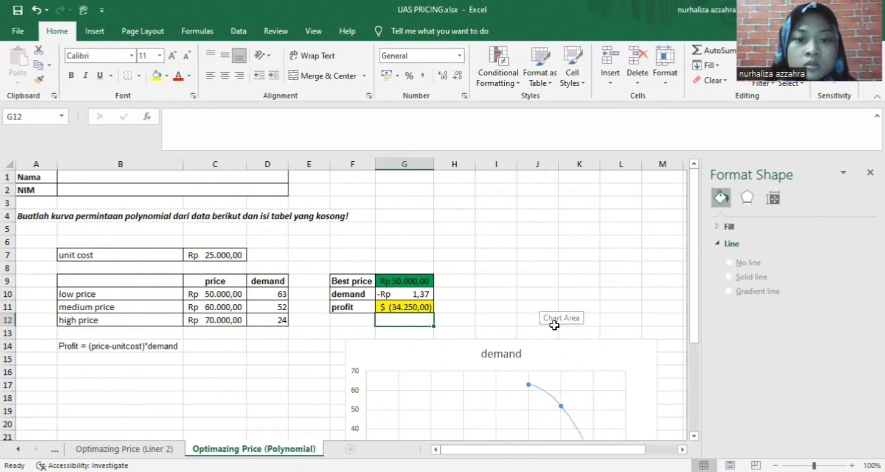
Format the G11 profit as Indonesian Rupiah accounting, showing -Rp 34.250,00
{"action": "left_click", "coordinate": [423, 308]}
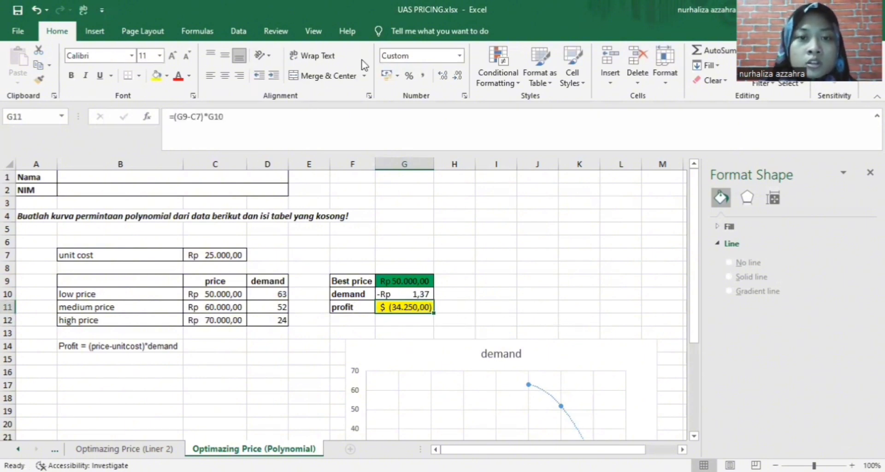
{"action": "left_click", "coordinate": [397, 79]}
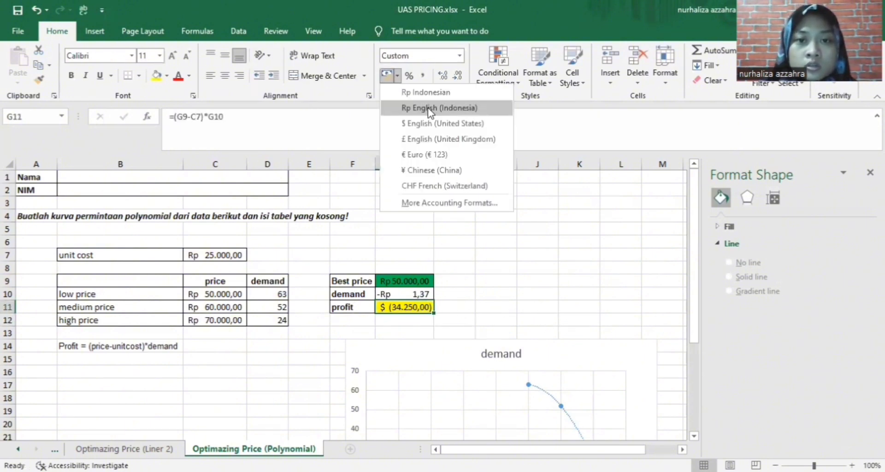
{"action": "left_click", "coordinate": [427, 109]}
{"action": "left_click", "coordinate": [492, 254]}
{"action": "scroll", "coordinate": [553, 276], "scroll_direction": "down", "scroll_amount": 2}
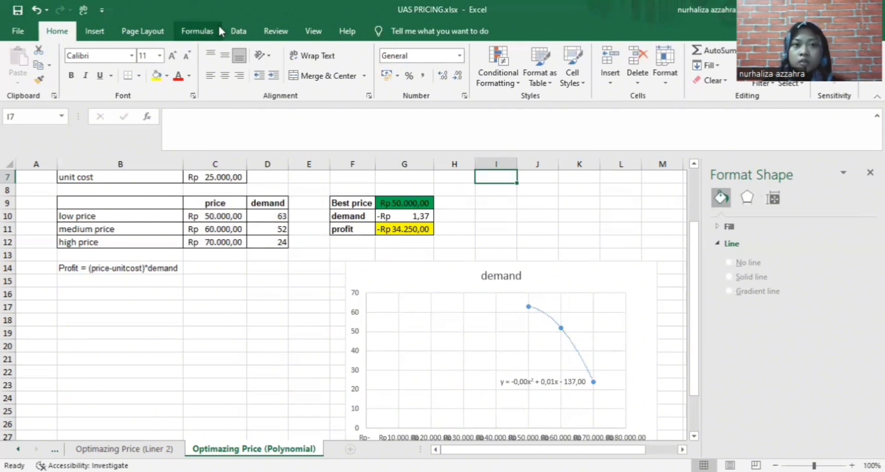
{"action": "left_click", "coordinate": [235, 30]}
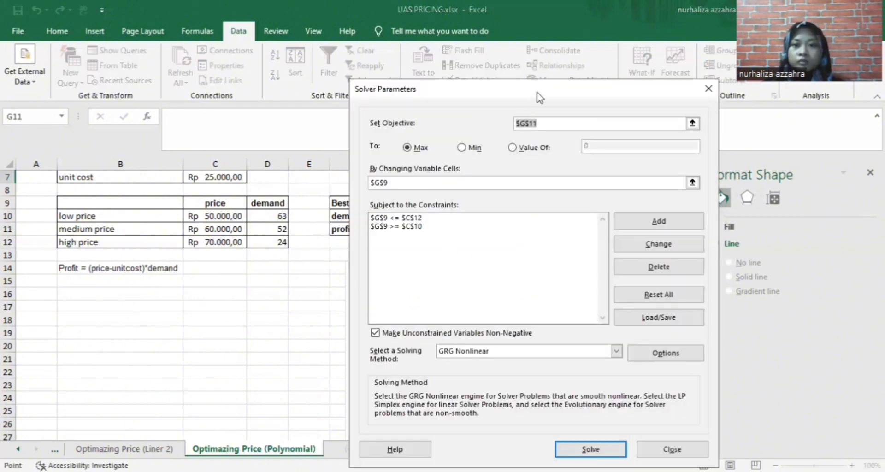
Remove the existing Solver constraints $G$9 >= $C$10 and $G$9 <= $C$12
{"action": "left_click", "coordinate": [658, 185]}
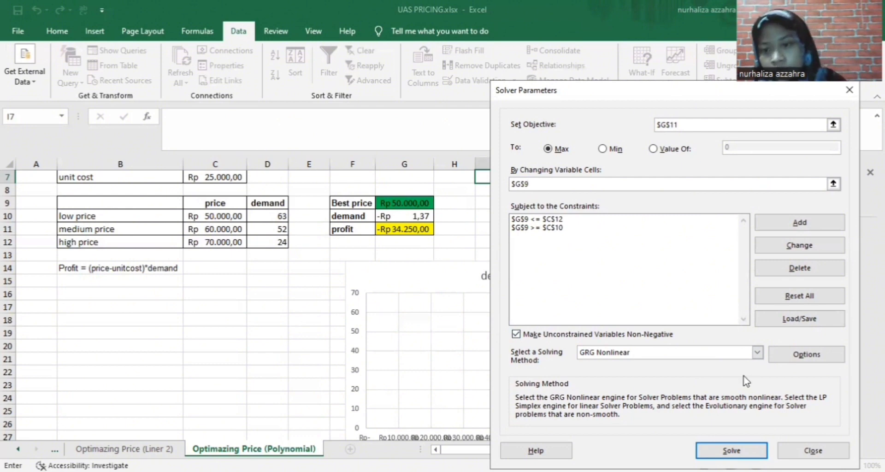
{"action": "left_click", "coordinate": [811, 273]}
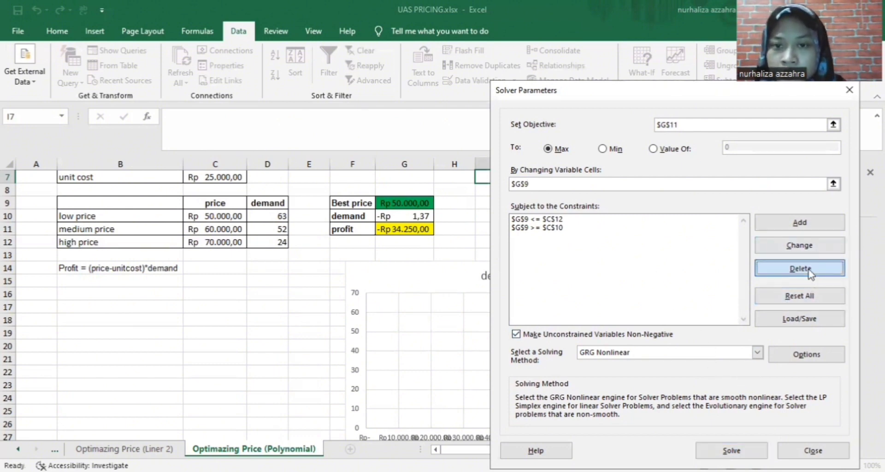
{"action": "left_click", "coordinate": [583, 227]}
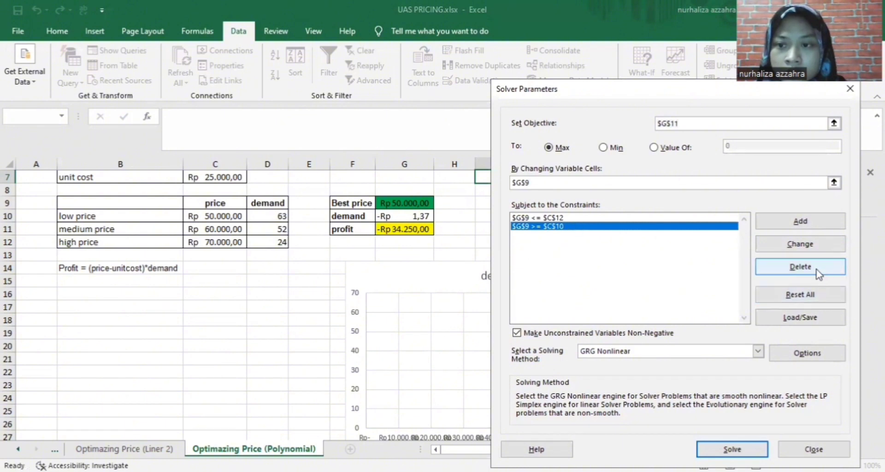
{"action": "left_click", "coordinate": [790, 266]}
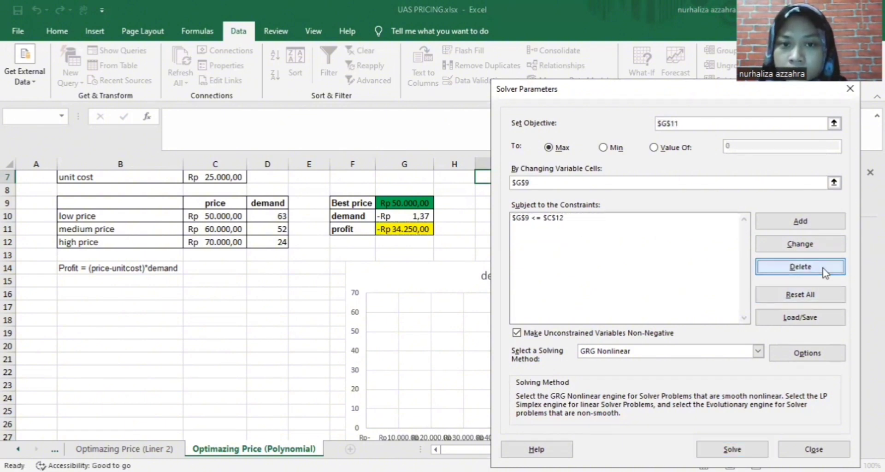
{"action": "left_click", "coordinate": [544, 219]}
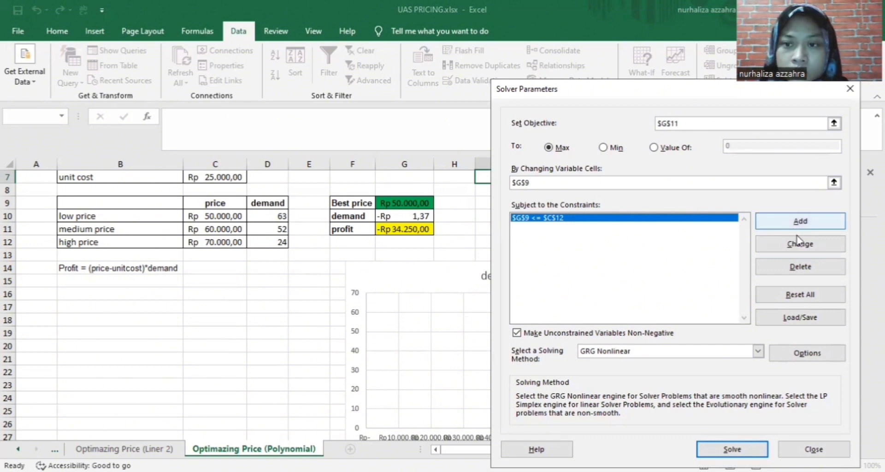
{"action": "left_click", "coordinate": [800, 269]}
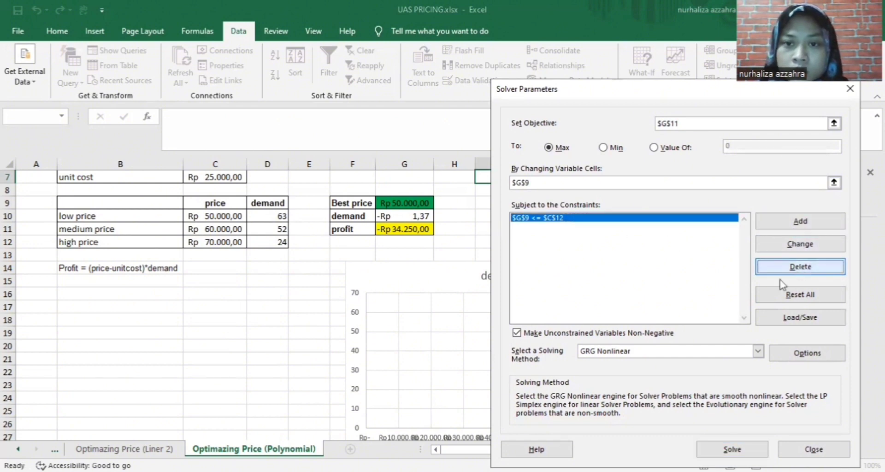
Add constraints $G$9 >= $G$11 and $G$9 <= $G$11, solve, and keep best price Rp 14.451,44
{"action": "left_click", "coordinate": [806, 226]}
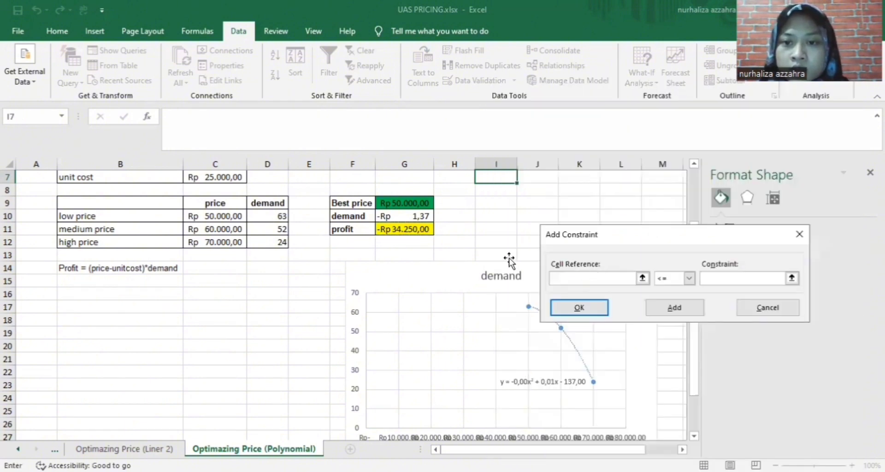
{"action": "left_click", "coordinate": [406, 200]}
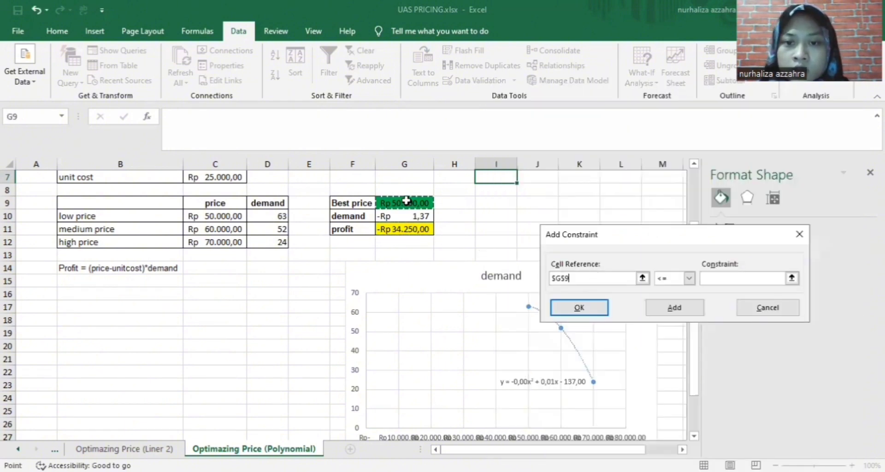
{"action": "left_click", "coordinate": [689, 280]}
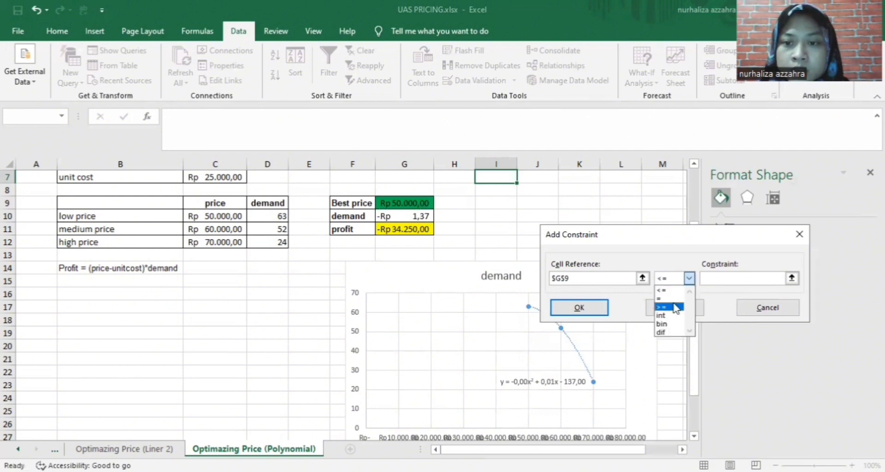
{"action": "left_click", "coordinate": [671, 307]}
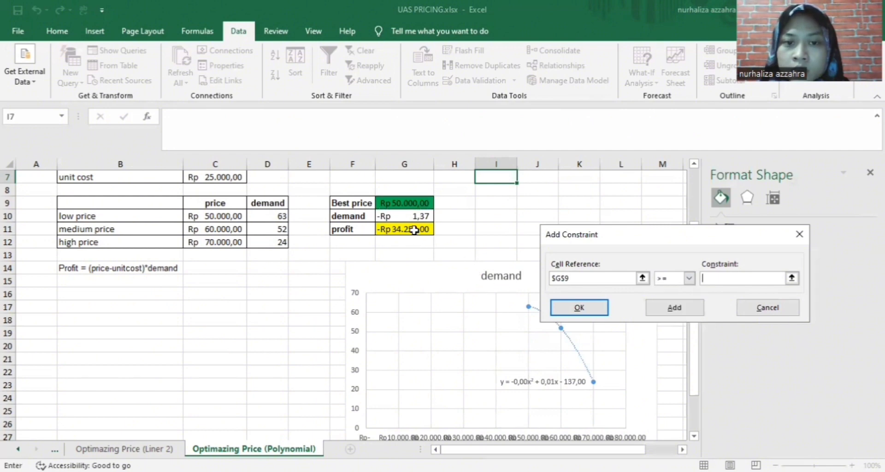
{"action": "left_click", "coordinate": [415, 229]}
{"action": "left_click", "coordinate": [675, 308]}
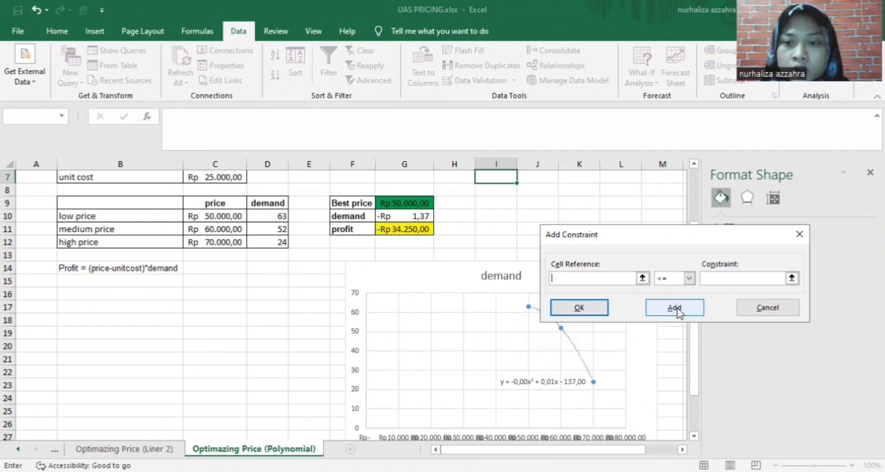
{"action": "left_click", "coordinate": [417, 202]}
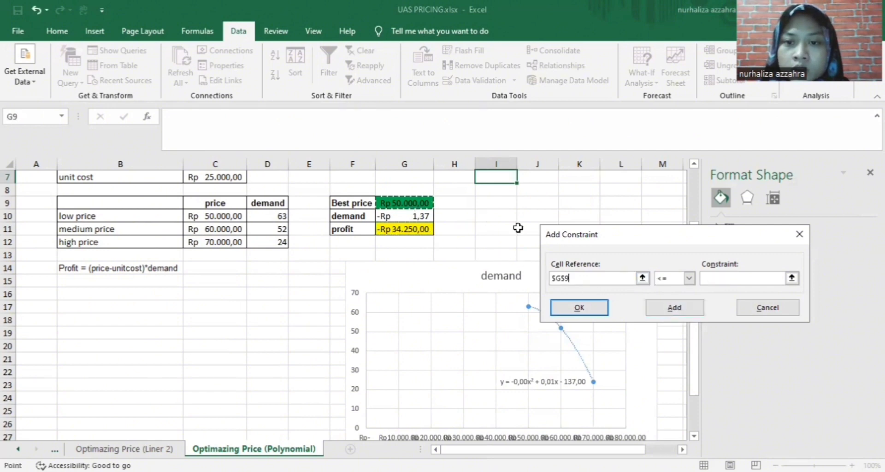
{"action": "left_click", "coordinate": [690, 279]}
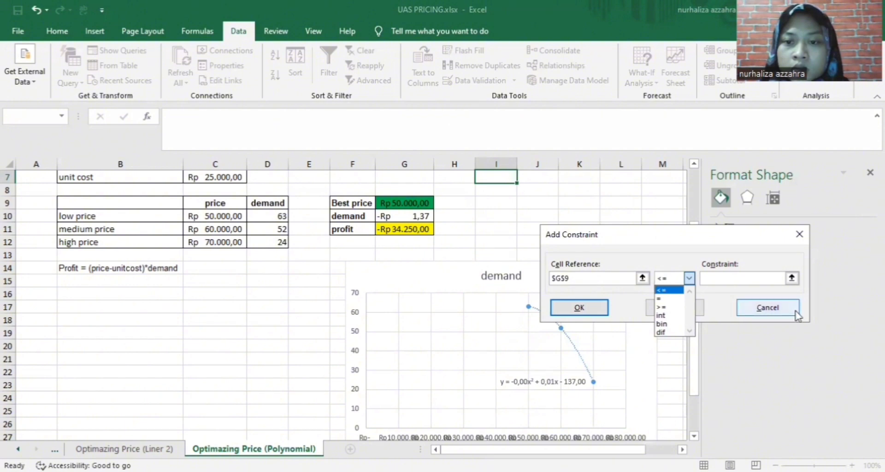
{"action": "left_click", "coordinate": [754, 278]}
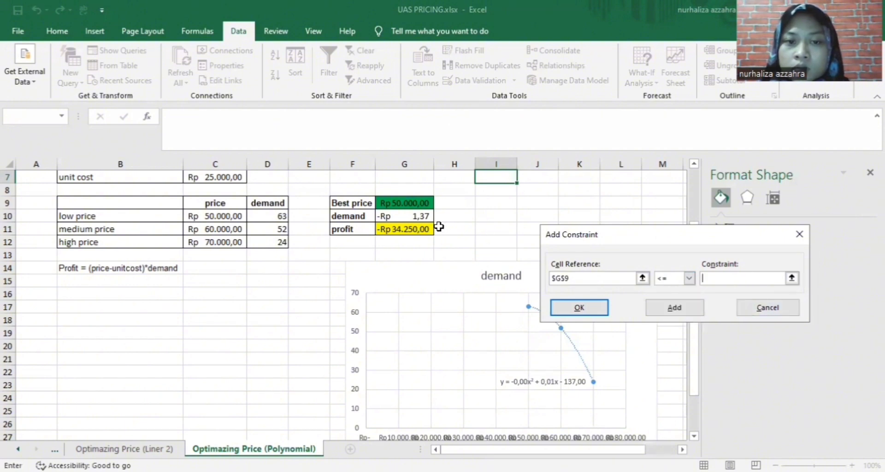
{"action": "left_click", "coordinate": [422, 229]}
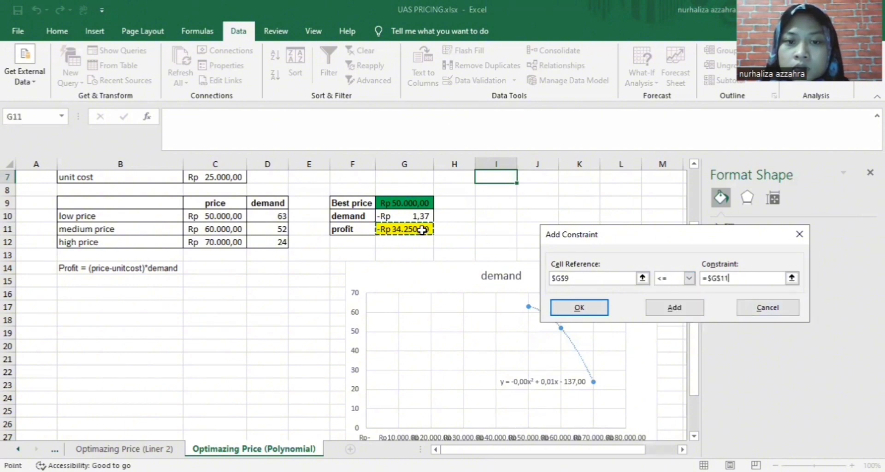
{"action": "left_click", "coordinate": [587, 308]}
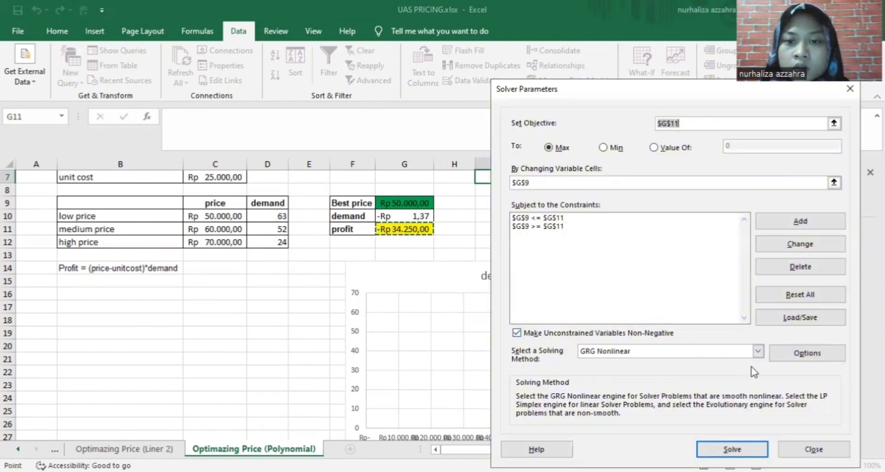
{"action": "left_click", "coordinate": [737, 449]}
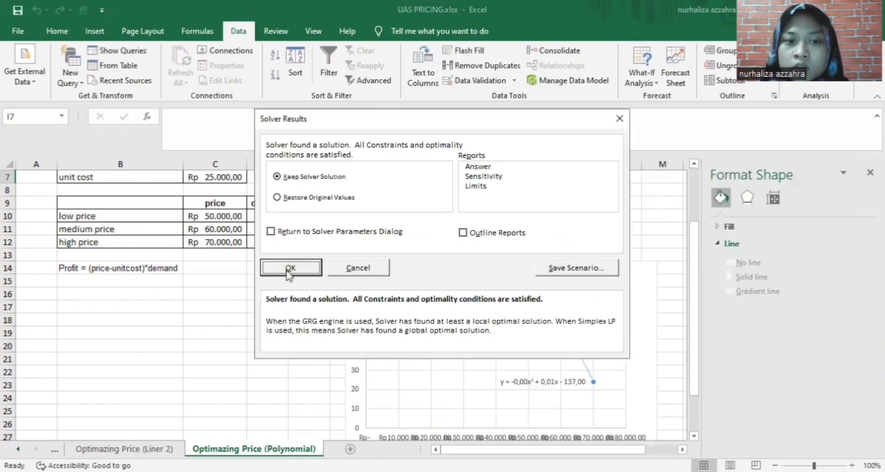
{"action": "left_click", "coordinate": [290, 324]}
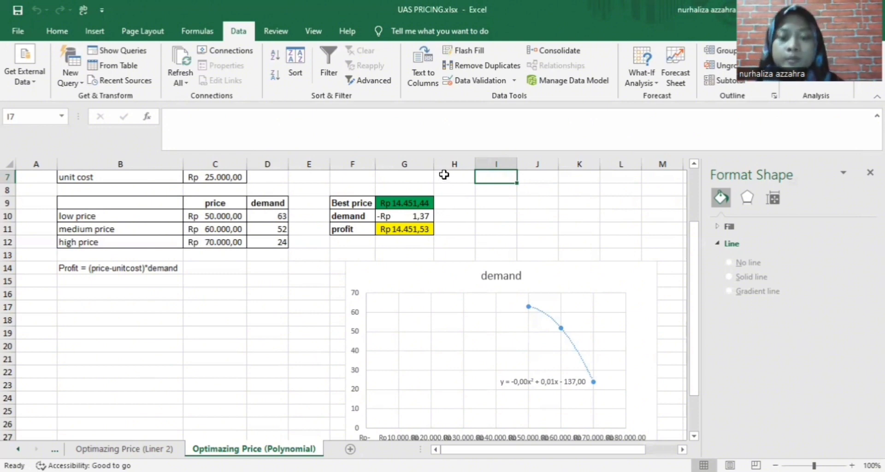
Enter the student's full name in the Nama cell B1 and the student ID in the NIM cell B2
{"action": "scroll", "coordinate": [463, 231], "scroll_direction": "down", "scroll_amount": 2}
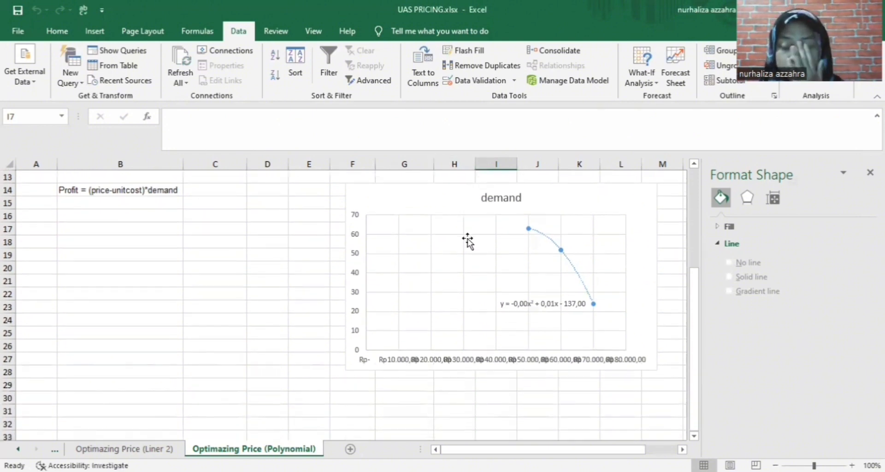
{"action": "scroll", "coordinate": [486, 267], "scroll_direction": "up", "scroll_amount": 2}
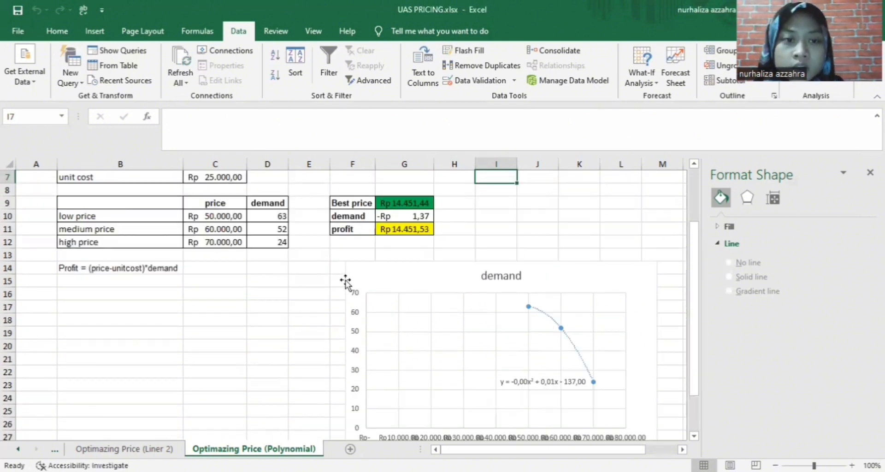
{"action": "scroll", "coordinate": [344, 283], "scroll_direction": "up", "scroll_amount": 2}
{"action": "left_click", "coordinate": [215, 179]}
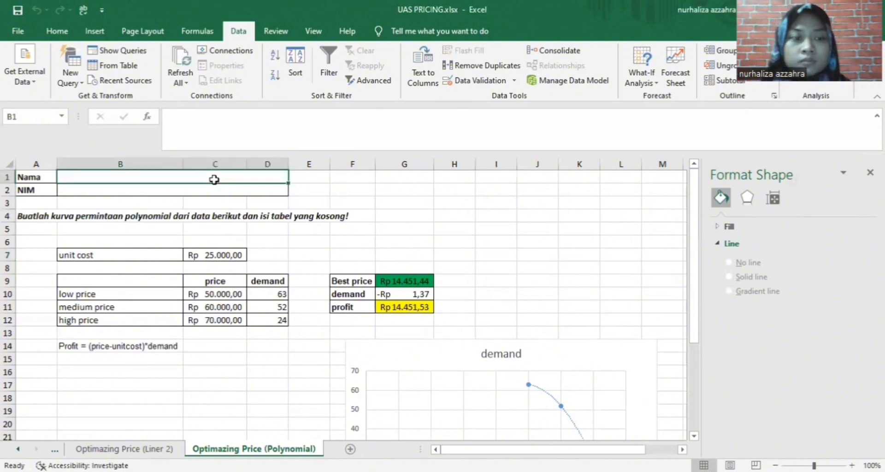
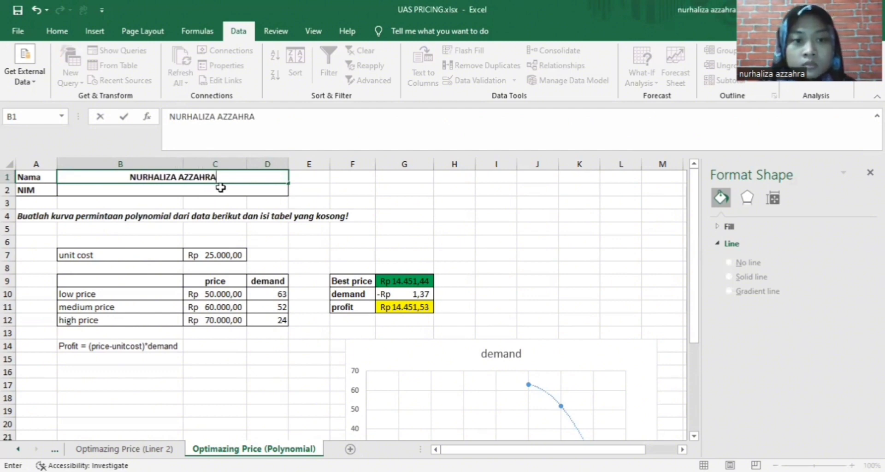
{"action": "left_click", "coordinate": [221, 187]}
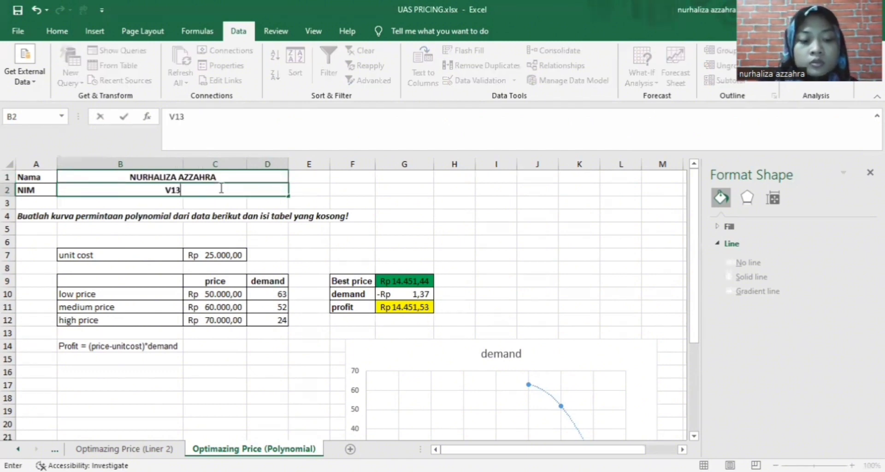
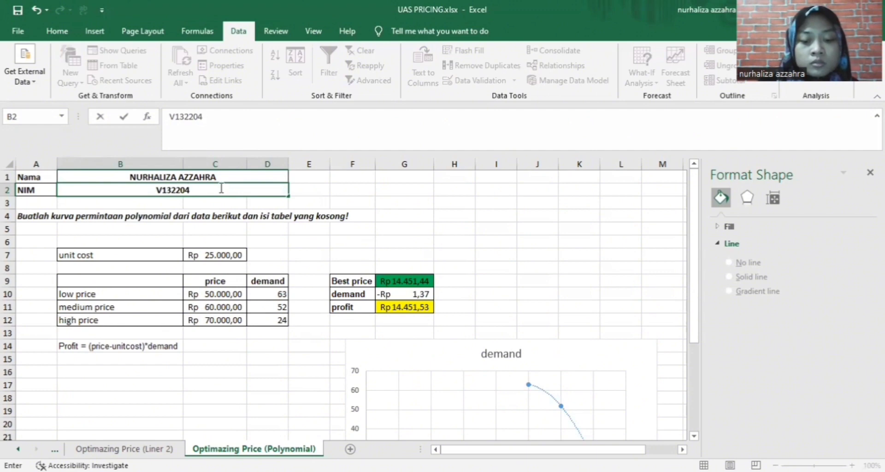
{"action": "left_click", "coordinate": [386, 215]}
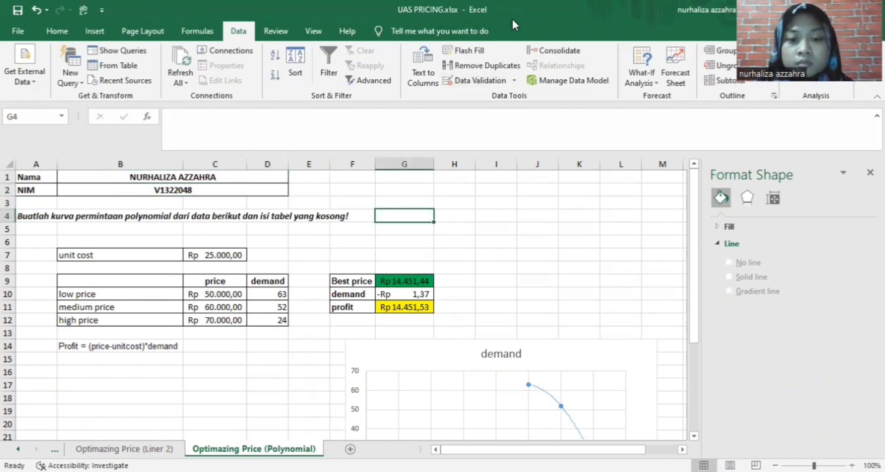
{"action": "key", "text": "ctrl+Page_Up"}
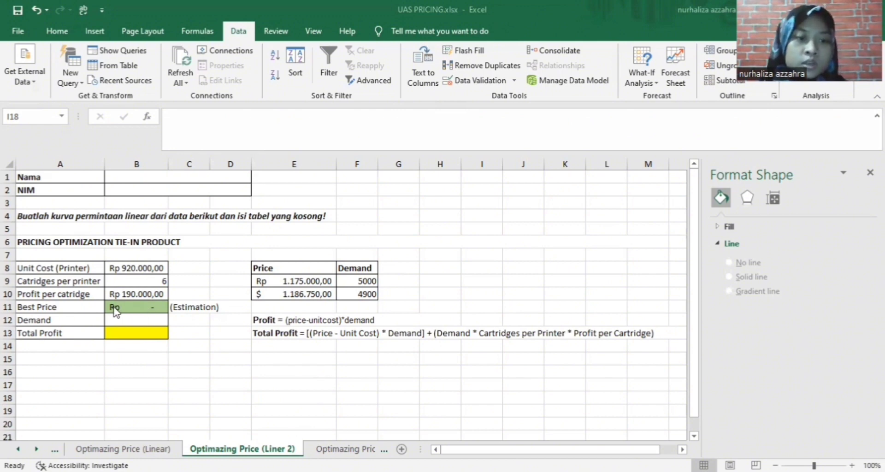
Set Best Price B11 to Rp 7.000,00 and select the Price/Demand table E8:F10
{"action": "left_click", "coordinate": [153, 307]}
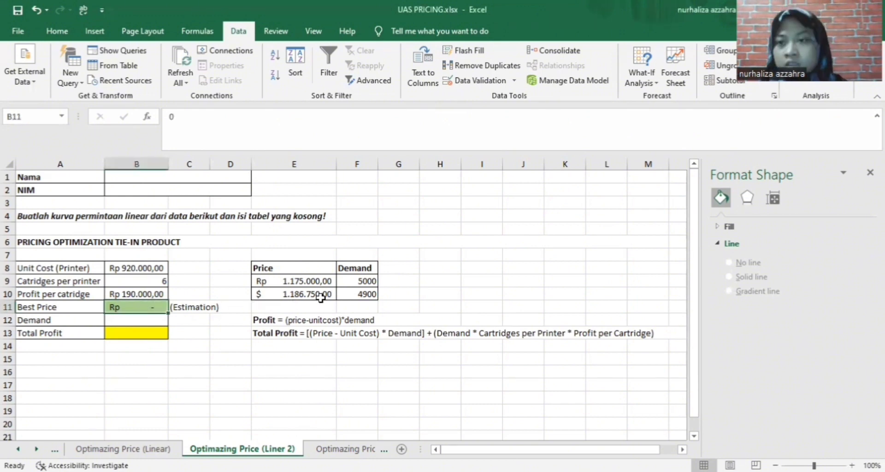
{"action": "type", "text": "7000"}
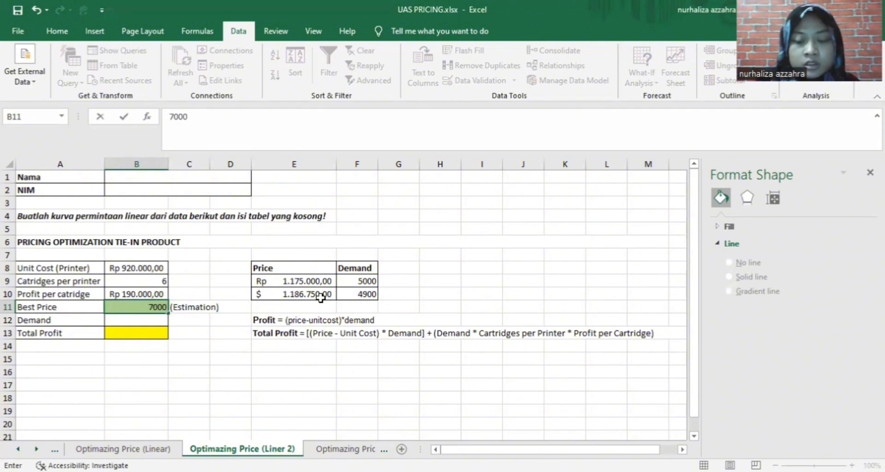
{"action": "key", "text": "Return"}
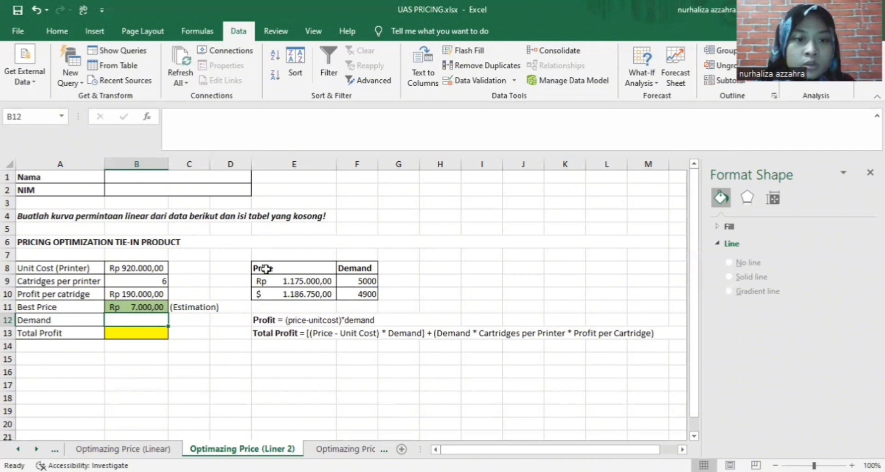
{"action": "left_click_drag", "start_coordinate": [265, 269], "coordinate": [370, 293]}
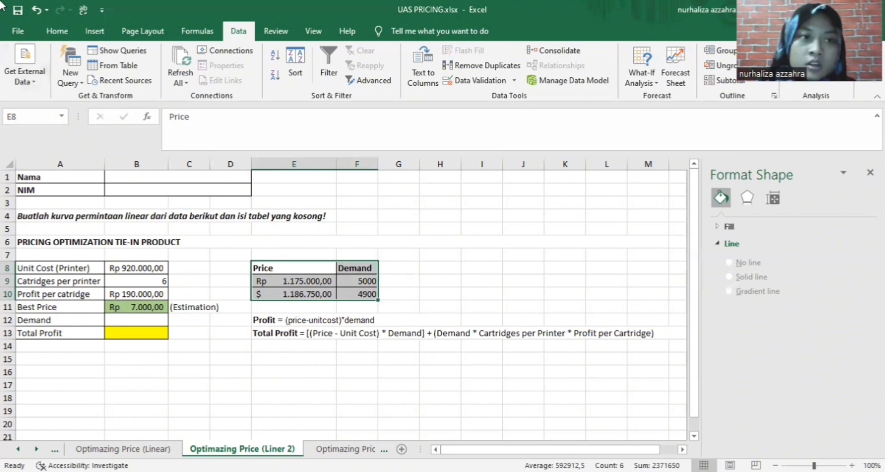
Insert a scatter chart of the Price/Demand table beside it and switch row/column so demand plots against price
{"action": "left_click", "coordinate": [95, 30]}
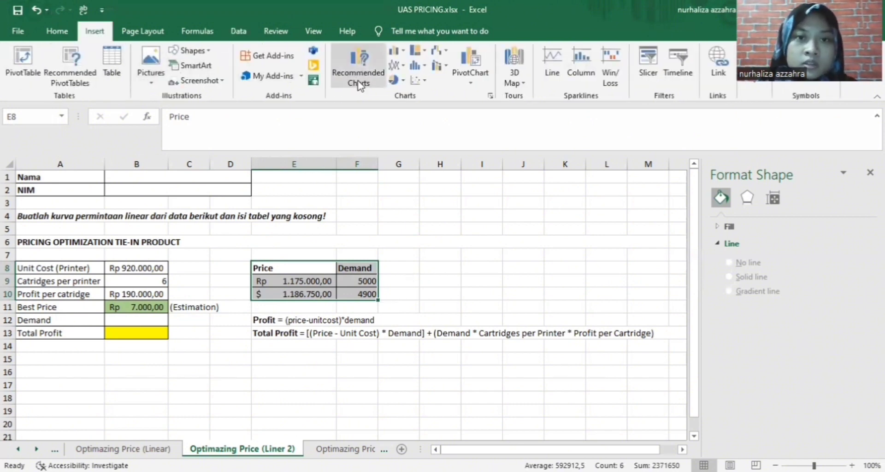
{"action": "left_click", "coordinate": [417, 81]}
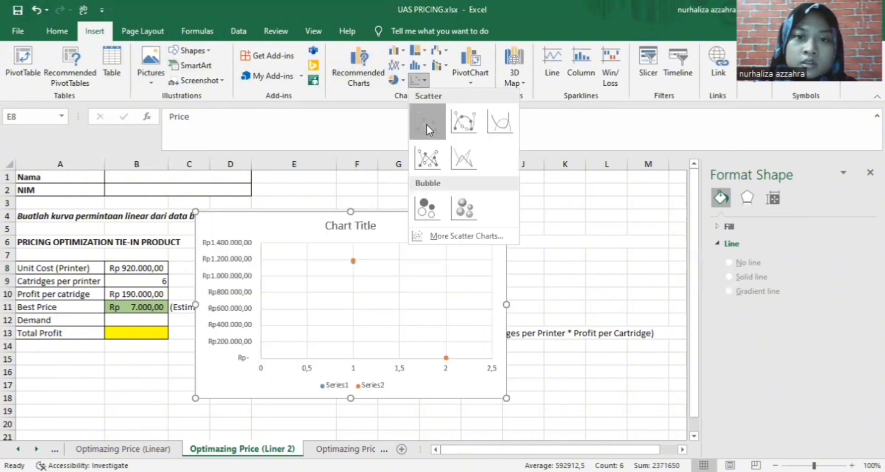
{"action": "left_click", "coordinate": [427, 123]}
{"action": "left_click_drag", "start_coordinate": [527, 285], "coordinate": [493, 191]}
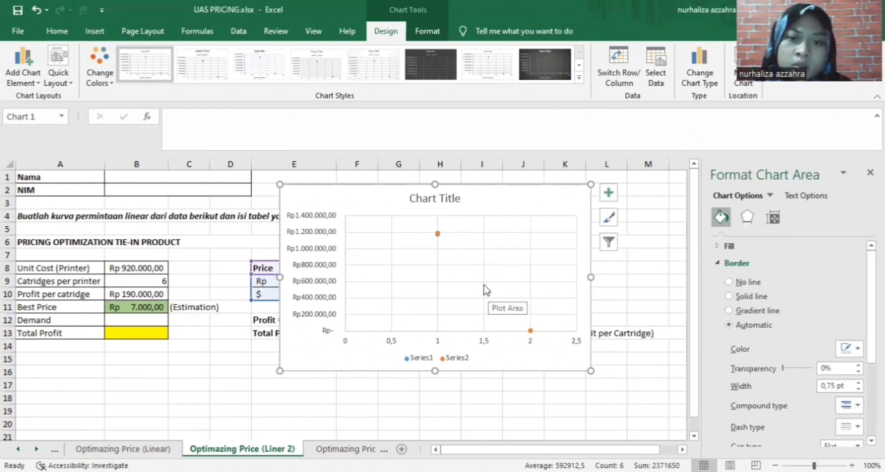
{"action": "left_click", "coordinate": [626, 74]}
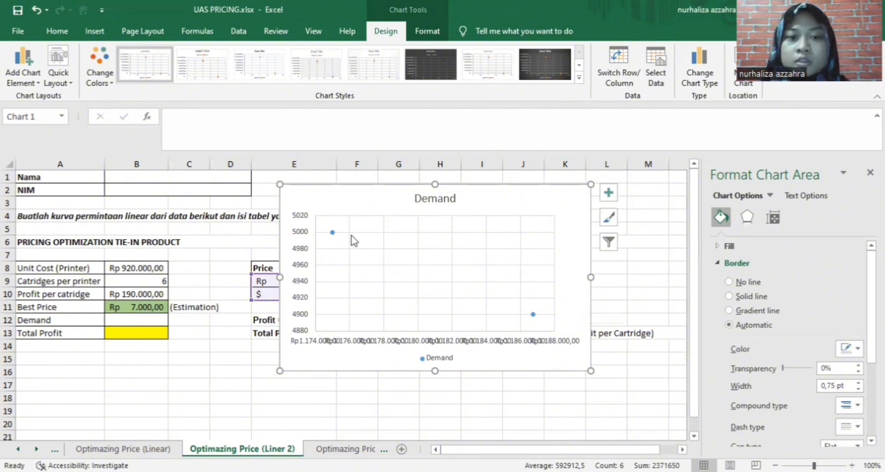
{"action": "mouse_move", "coordinate": [332, 234]}
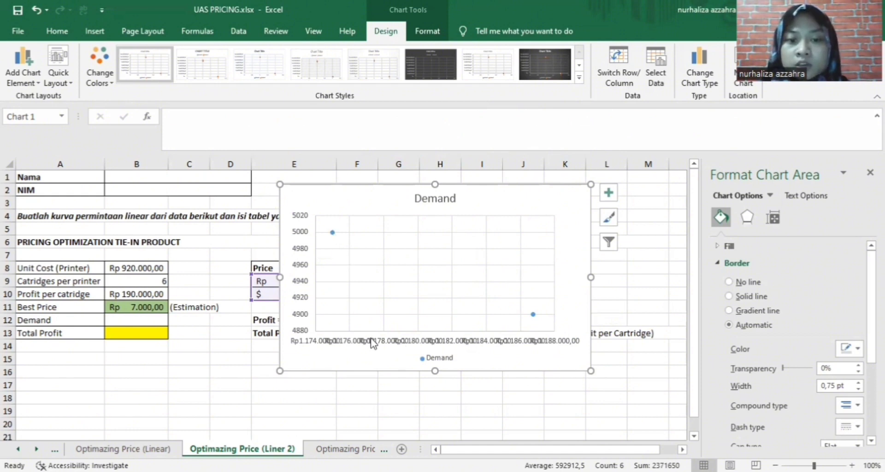
Add a trendline showing y = -0,0085x + 15000 to the Demand series, then reposition the chart
{"action": "right_click", "coordinate": [332, 233]}
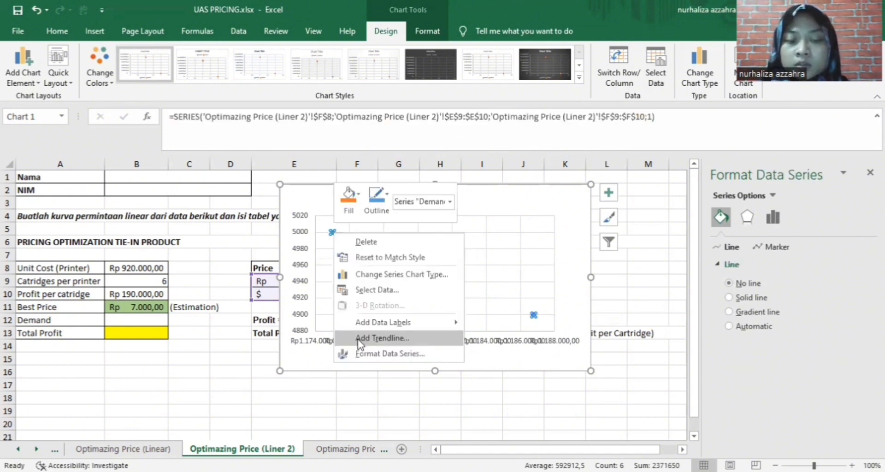
{"action": "left_click", "coordinate": [414, 345]}
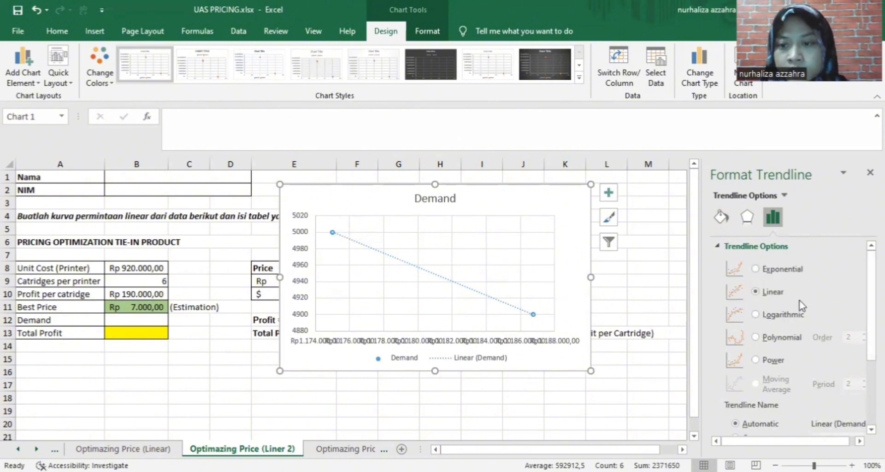
{"action": "scroll", "coordinate": [783, 297], "scroll_direction": "down", "scroll_amount": 3}
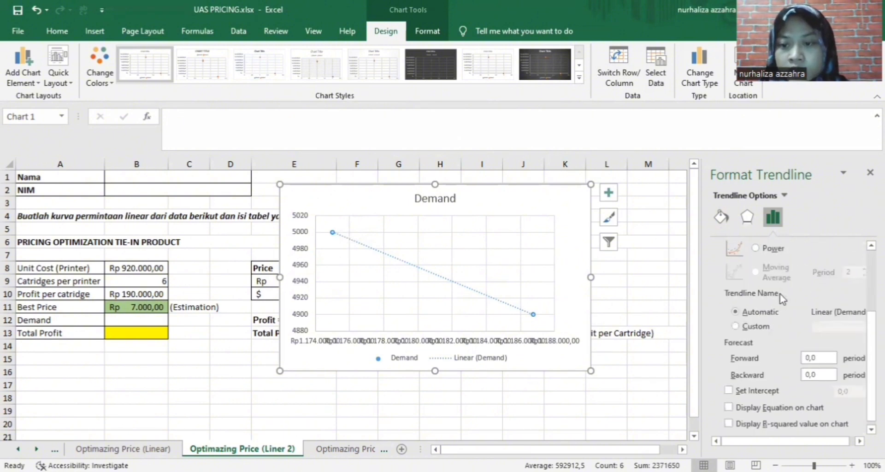
{"action": "left_click", "coordinate": [728, 408]}
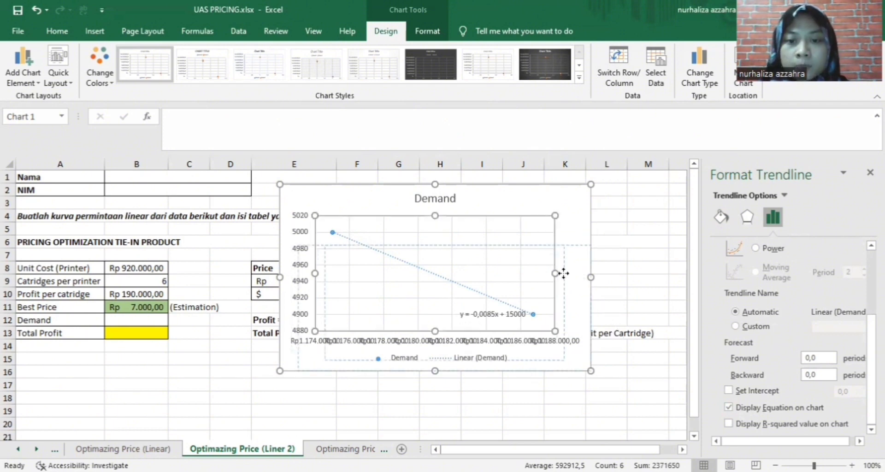
{"action": "left_click_drag", "start_coordinate": [556, 231], "coordinate": [556, 227]}
{"action": "left_click_drag", "start_coordinate": [545, 194], "coordinate": [568, 230]}
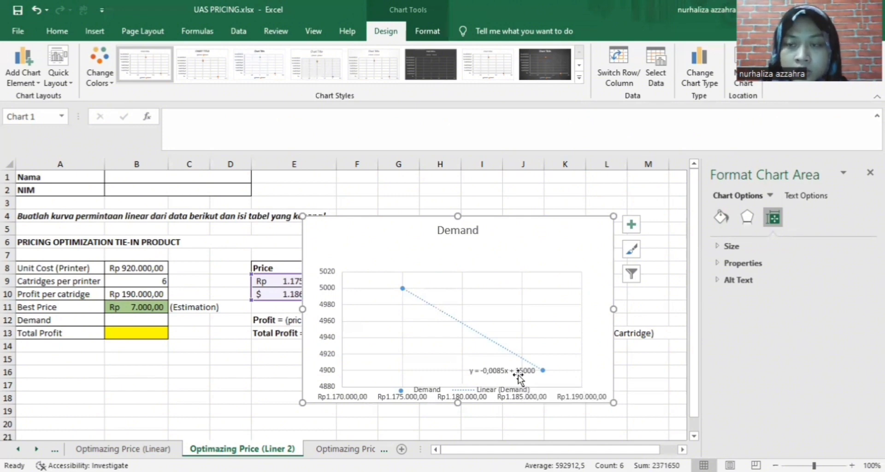
Enter =15000-0,0085*B11 in B12 so Demand is driven by the Best Price
{"action": "left_click", "coordinate": [148, 320]}
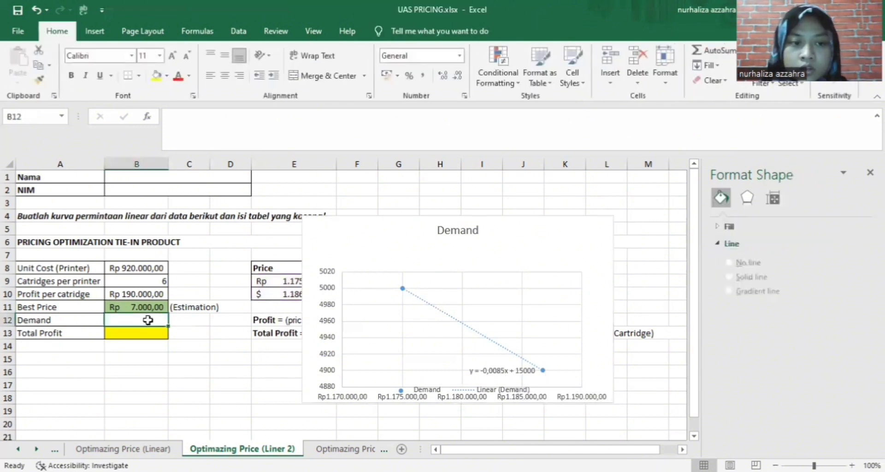
{"action": "type", "text": "="}
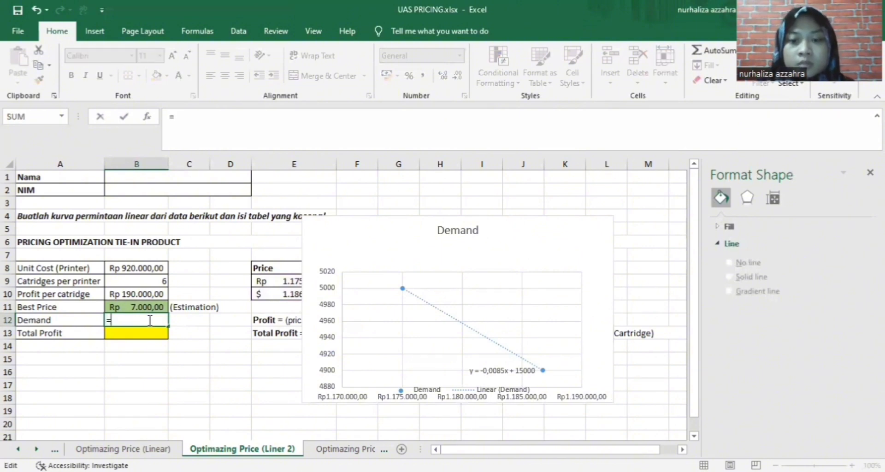
{"action": "type", "text": "15000-0,0085*"}
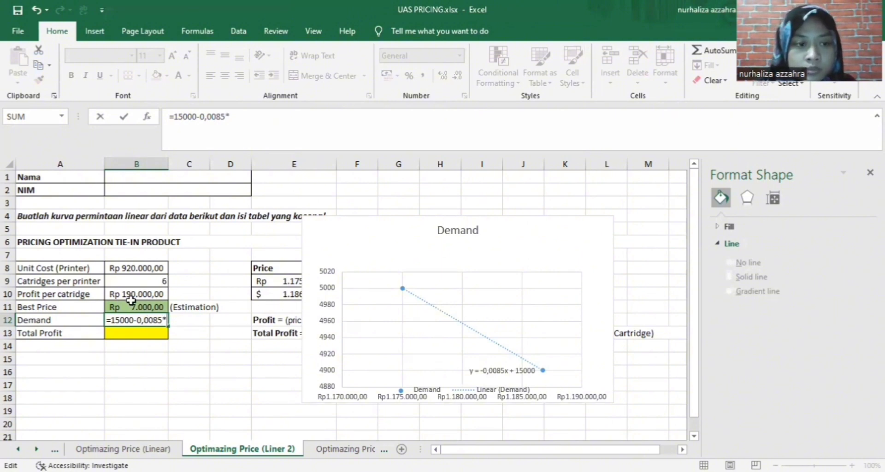
{"action": "left_click", "coordinate": [140, 308]}
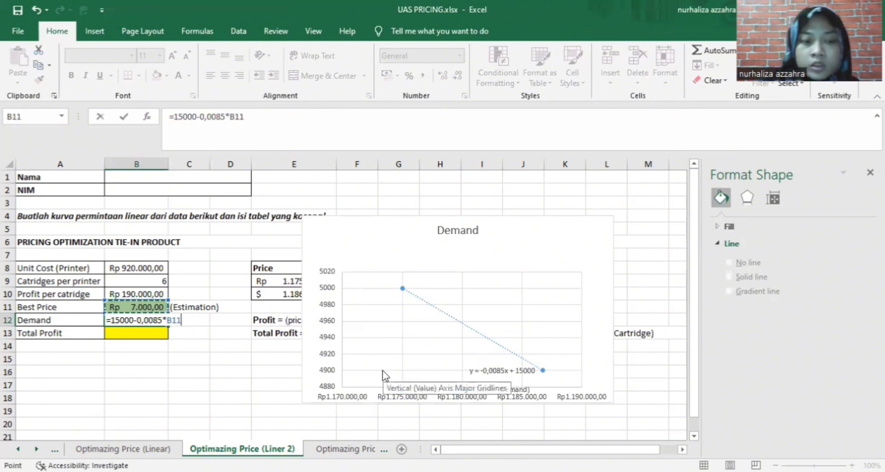
{"action": "key", "text": "Return"}
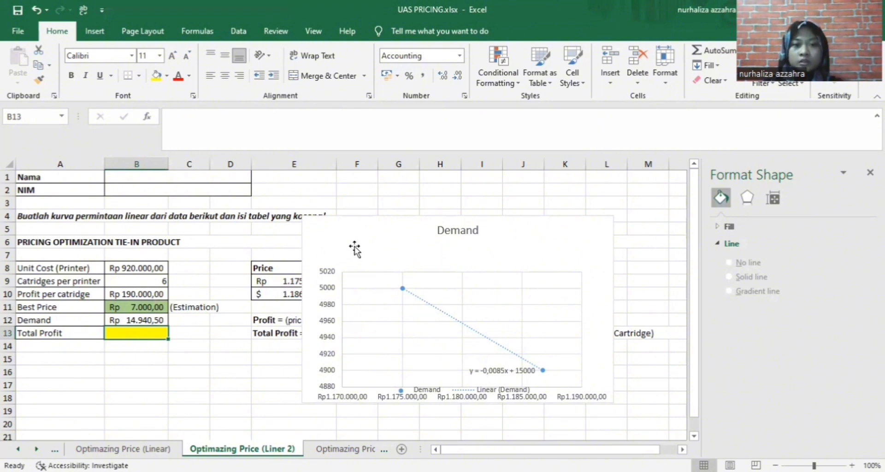
Drag the Demand chart down below the Total Profit notes, clear of the Price/Demand table
{"action": "left_click_drag", "start_coordinate": [355, 245], "coordinate": [401, 372]}
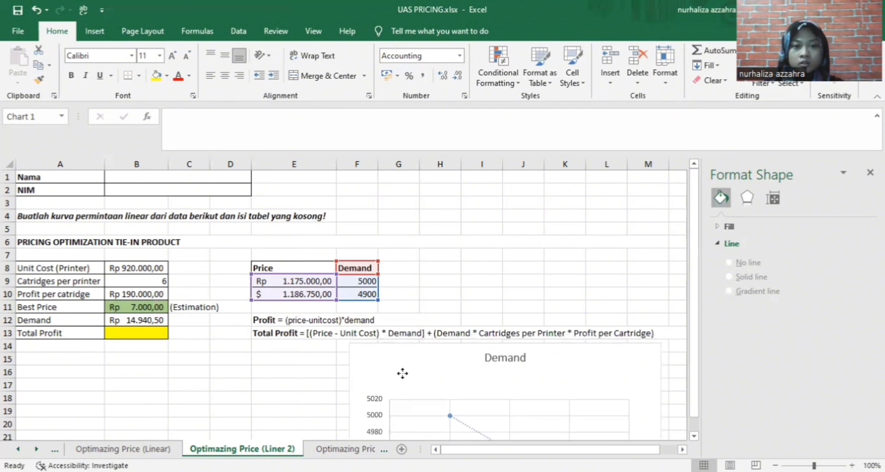
{"action": "scroll", "coordinate": [442, 245], "scroll_direction": "down", "scroll_amount": 1}
{"action": "scroll", "coordinate": [442, 242], "scroll_direction": "down", "scroll_amount": 1}
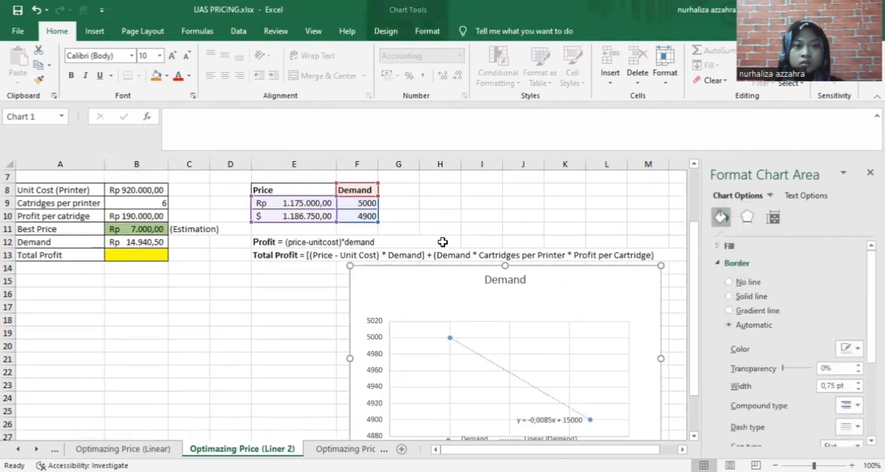
{"action": "left_click_drag", "start_coordinate": [411, 274], "coordinate": [375, 283]}
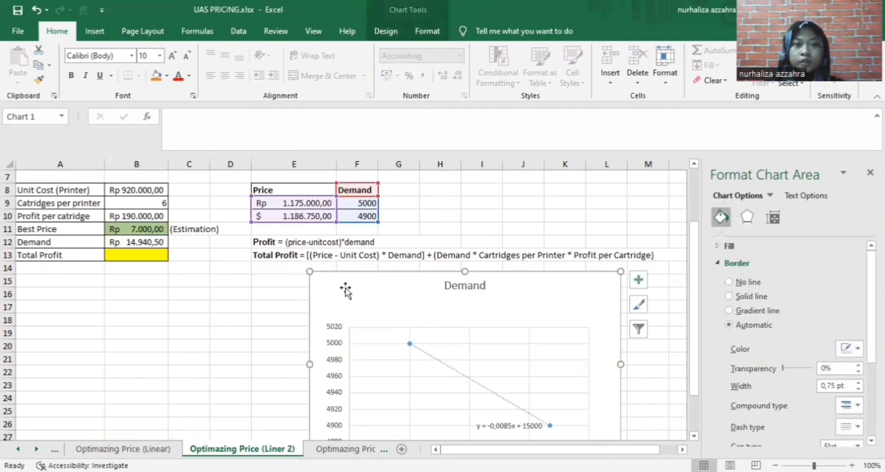
{"action": "left_click_drag", "start_coordinate": [359, 280], "coordinate": [341, 278]}
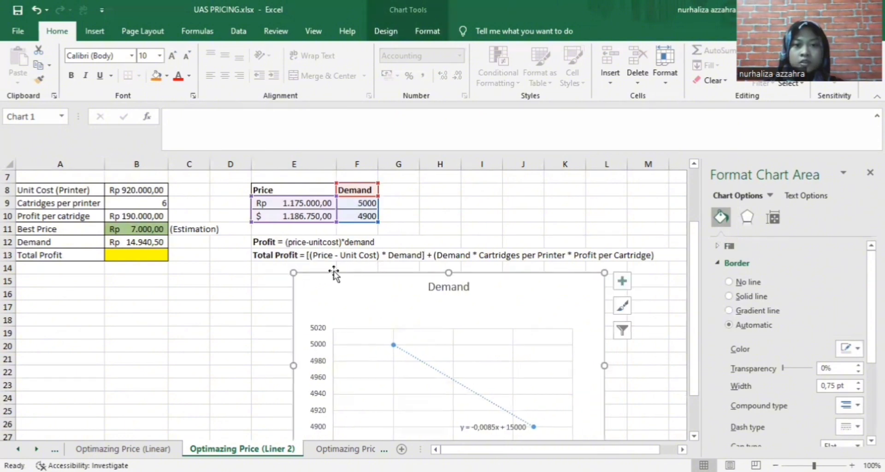
{"action": "left_click", "coordinate": [163, 250]}
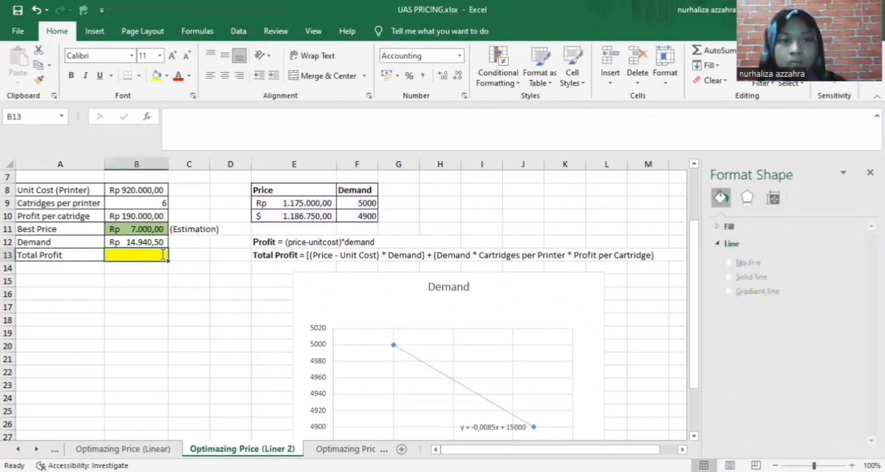
Start the B13 formula with the printer margin term ((B11-B8)*B12), fixing a wrong A8 reference
{"action": "type", "text": "="}
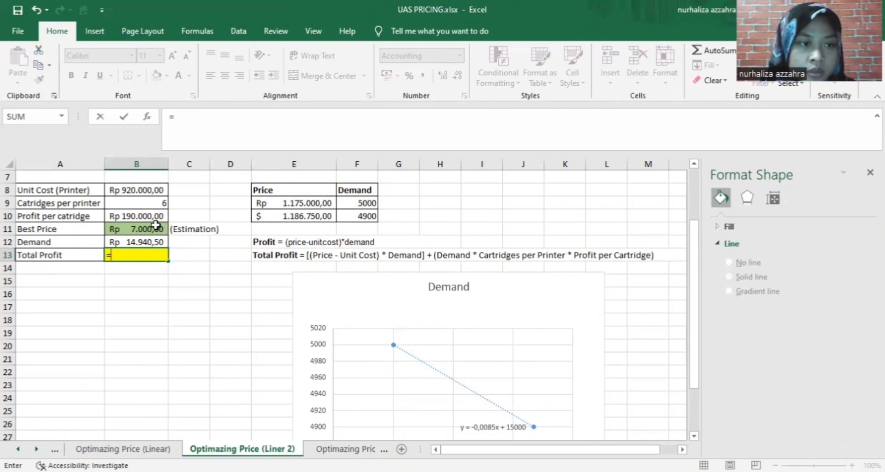
{"action": "left_click", "coordinate": [136, 229]}
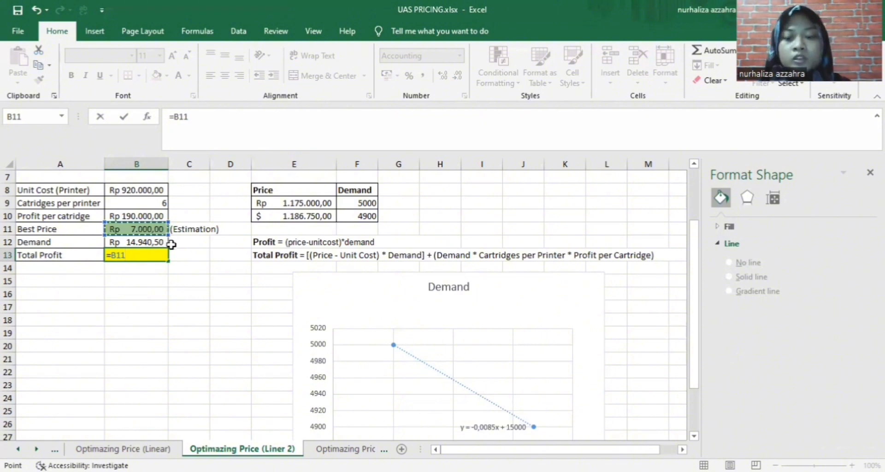
{"action": "type", "text": "-"}
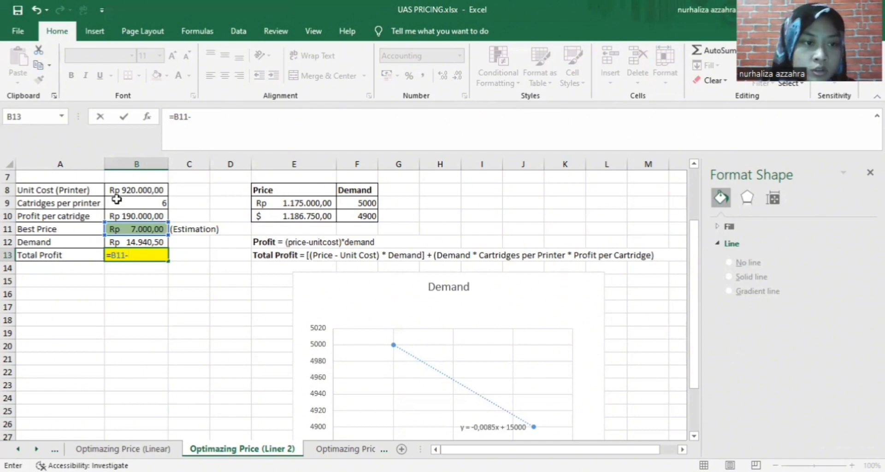
{"action": "left_click", "coordinate": [128, 188]}
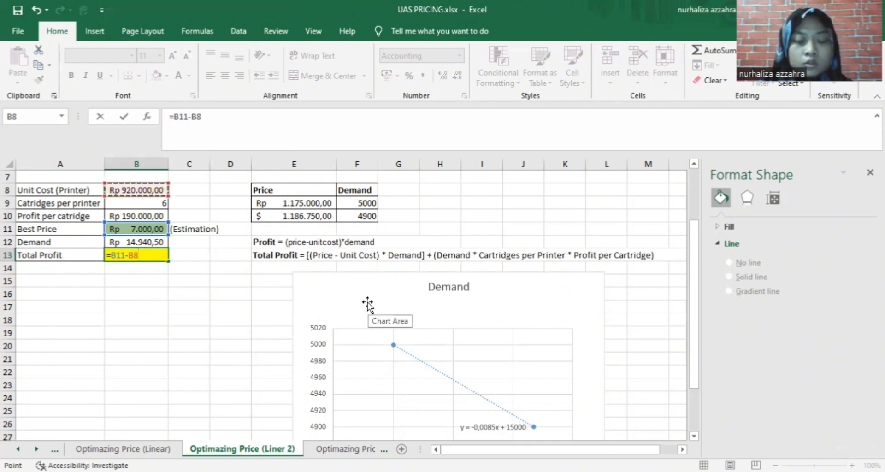
{"action": "key", "text": "Left"}
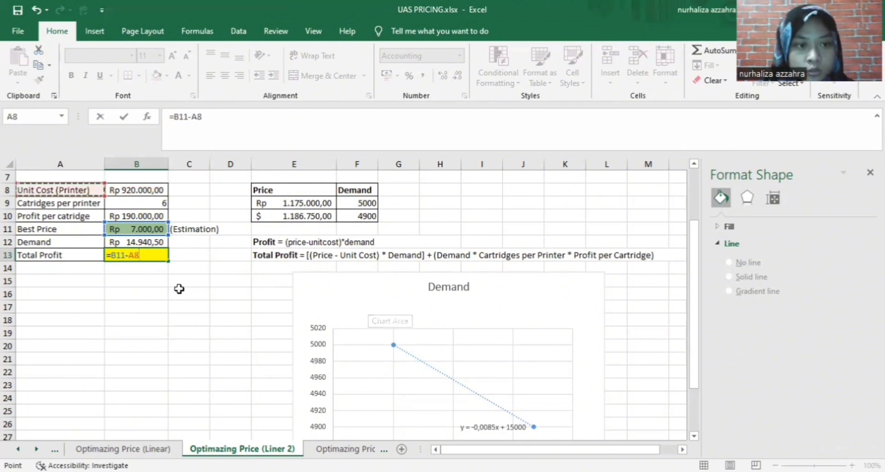
{"action": "left_click", "coordinate": [109, 251]}
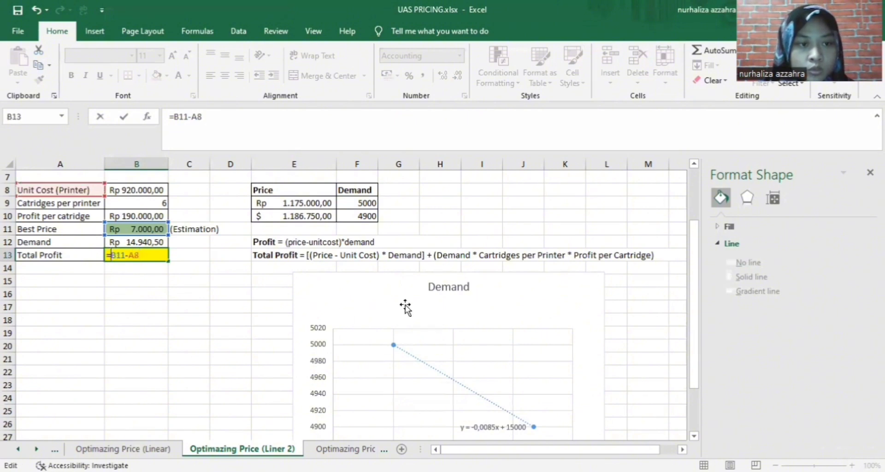
{"action": "type", "text": "("}
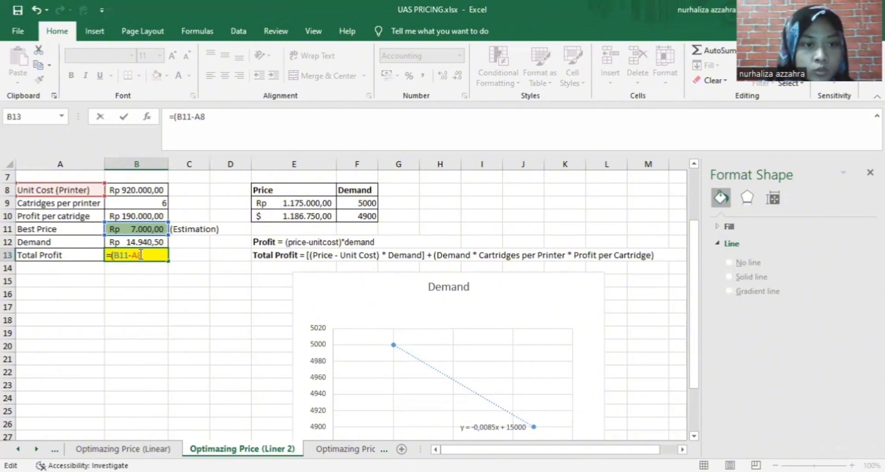
{"action": "left_click", "coordinate": [148, 191]}
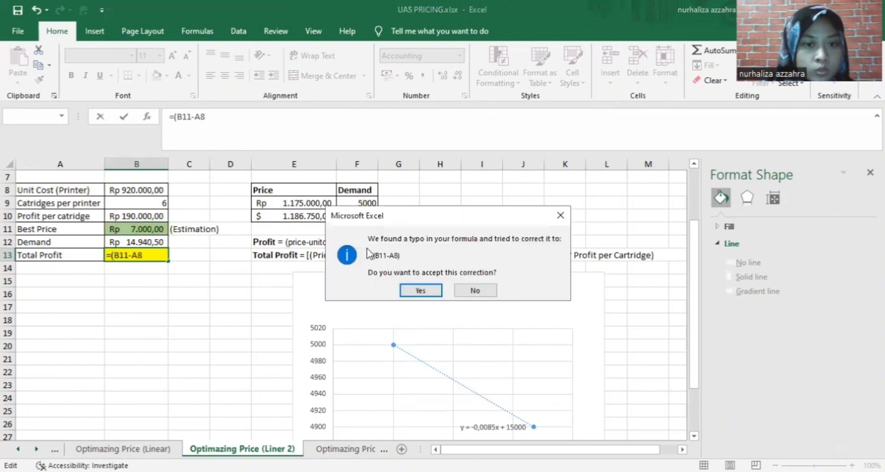
{"action": "left_click", "coordinate": [559, 217]}
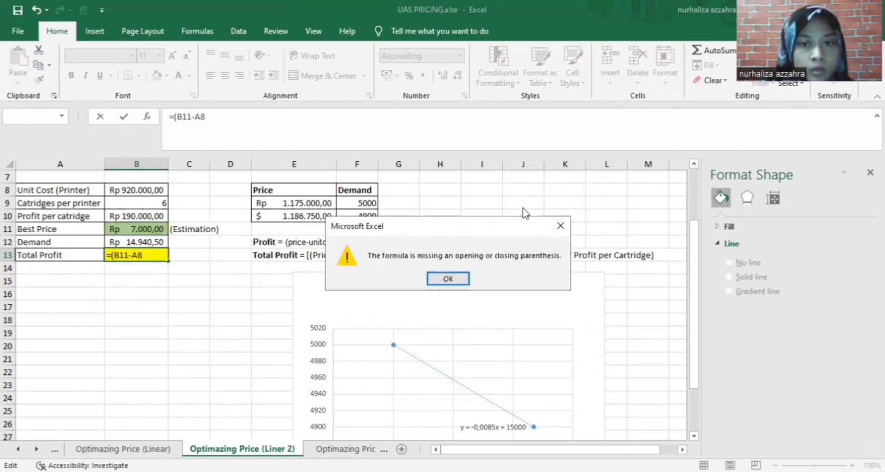
{"action": "left_click", "coordinate": [560, 226]}
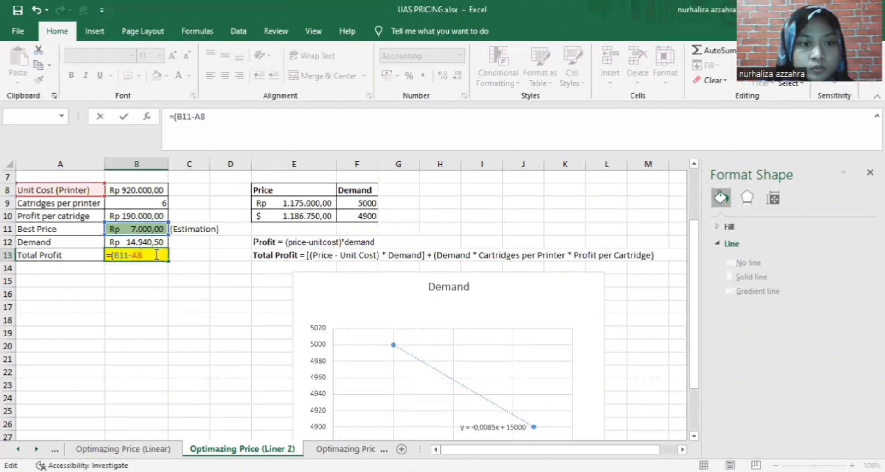
{"action": "key", "text": "BackSpace"}
{"action": "key", "text": "BackSpace"}
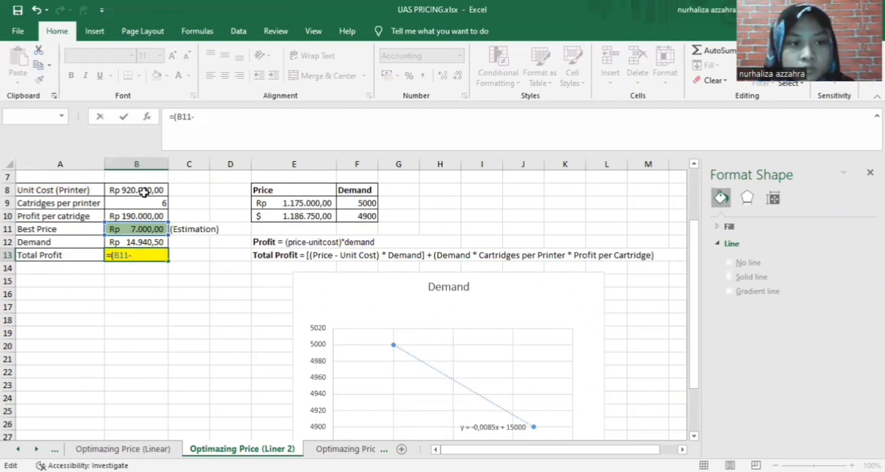
{"action": "left_click", "coordinate": [149, 191]}
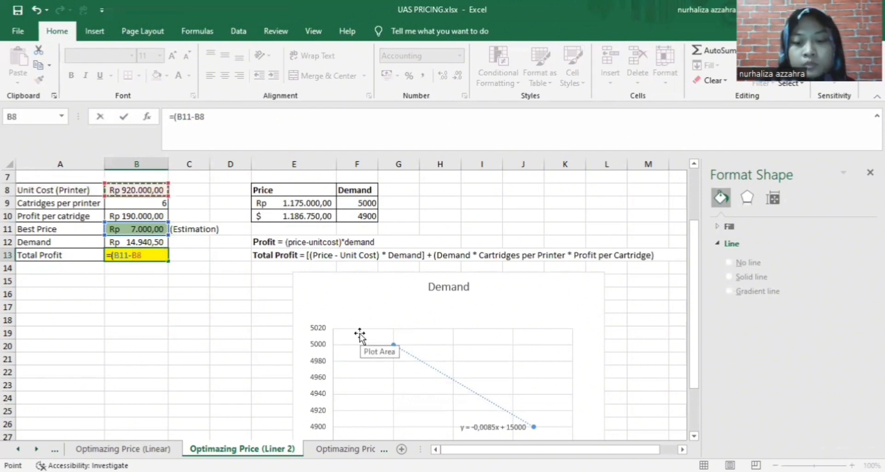
{"action": "type", "text": ")"}
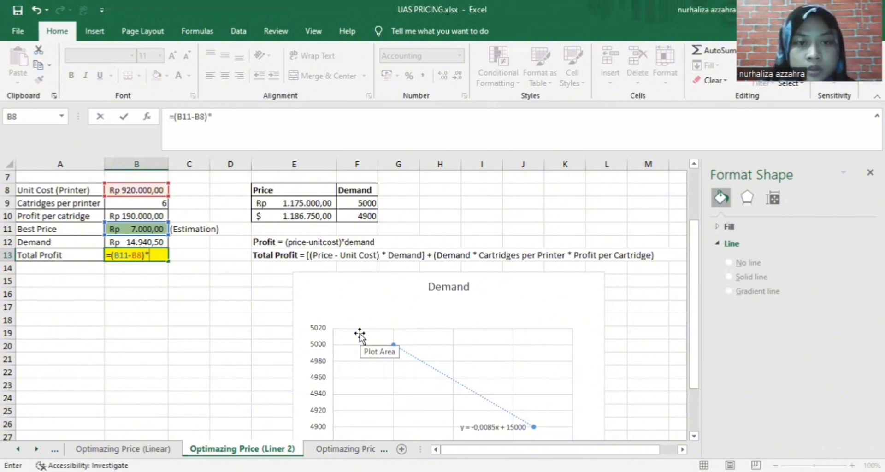
{"action": "type", "text": "*"}
{"action": "left_click", "coordinate": [143, 239]}
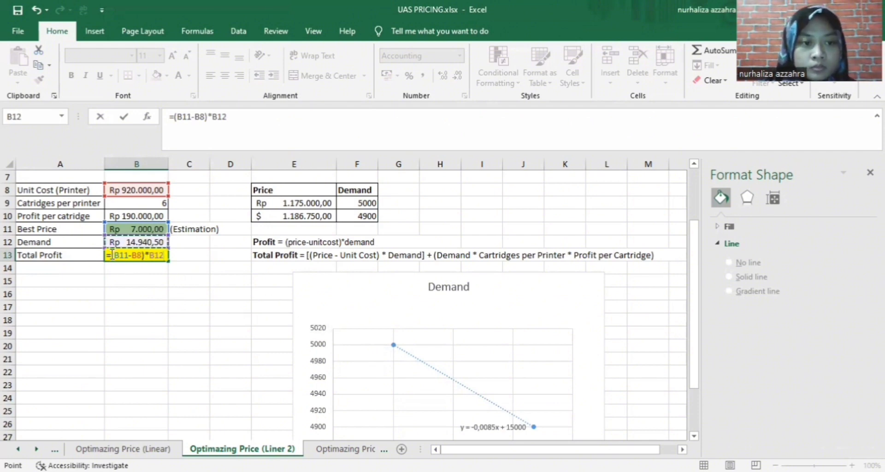
Add the cartridge term +(B12*B9*B10) and confirm =((B11-B8)*B12)+(B12*B9*B10)
{"action": "left_click", "coordinate": [112, 254]}
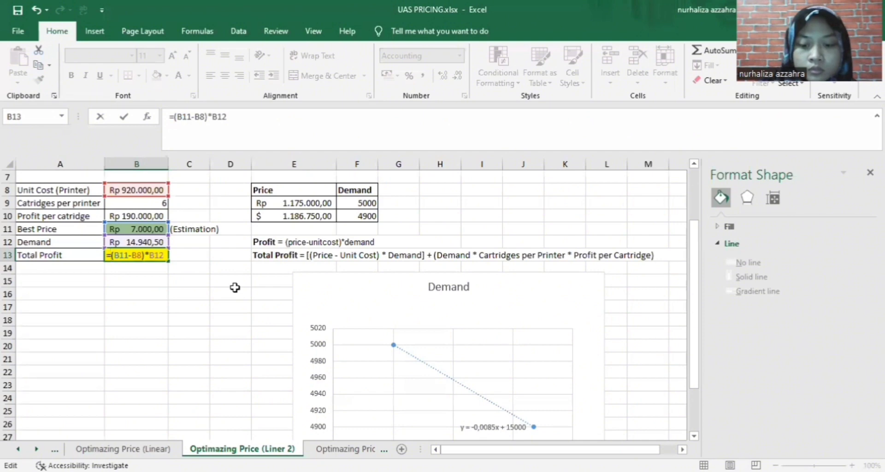
{"action": "type", "text": "("}
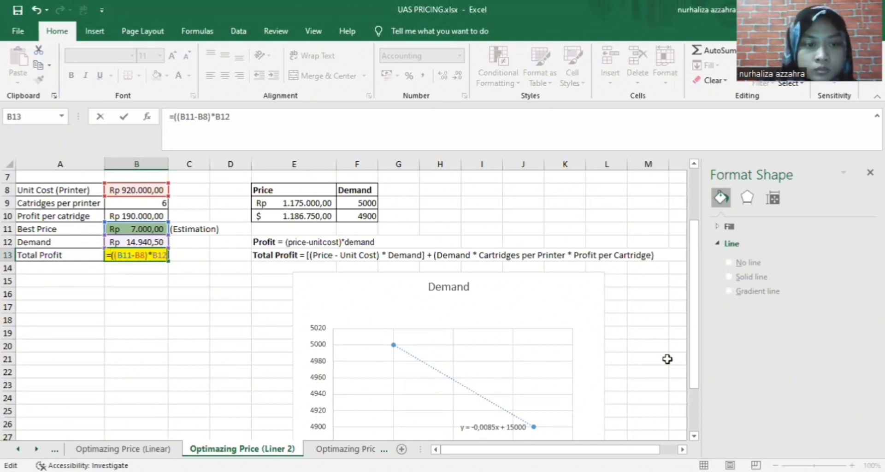
{"action": "type", "text": ")"}
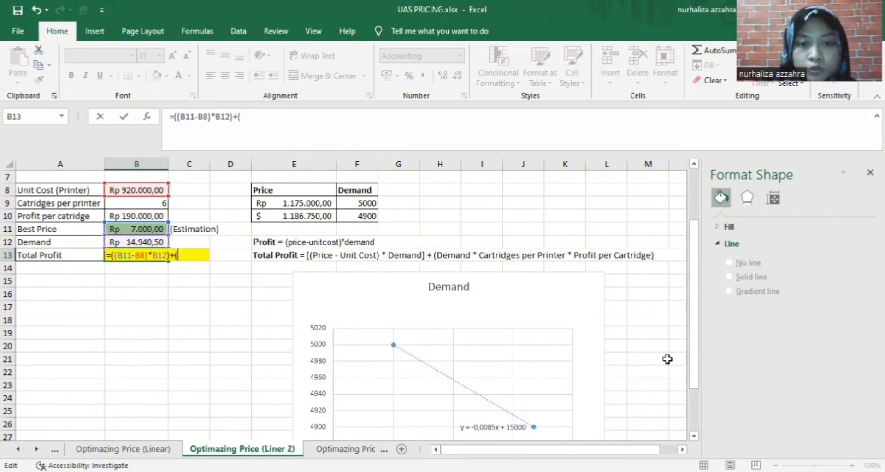
{"action": "type", "text": "+("}
{"action": "left_click", "coordinate": [155, 243]}
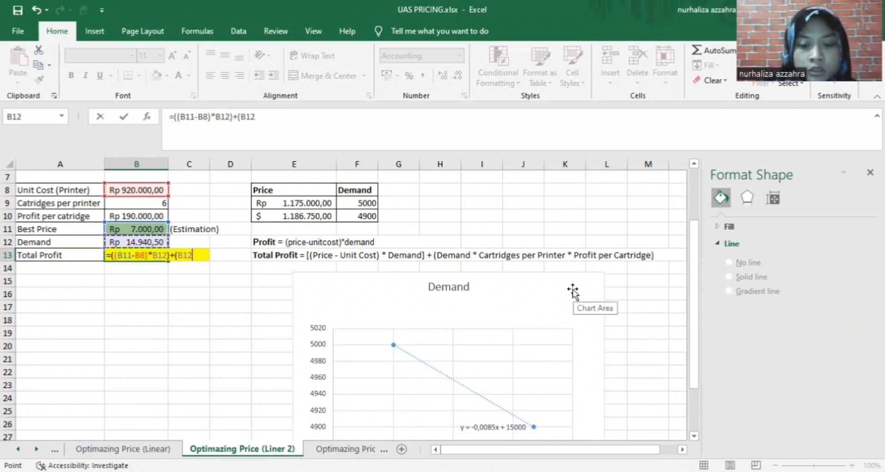
{"action": "type", "text": "*"}
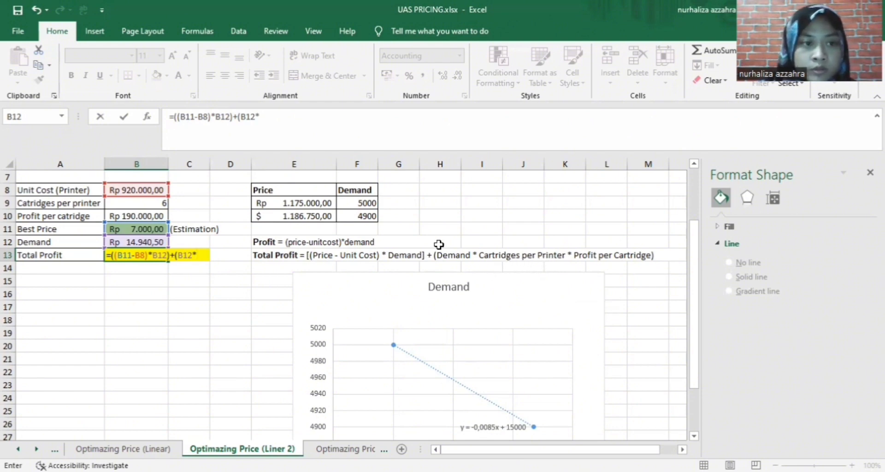
{"action": "left_click", "coordinate": [152, 203]}
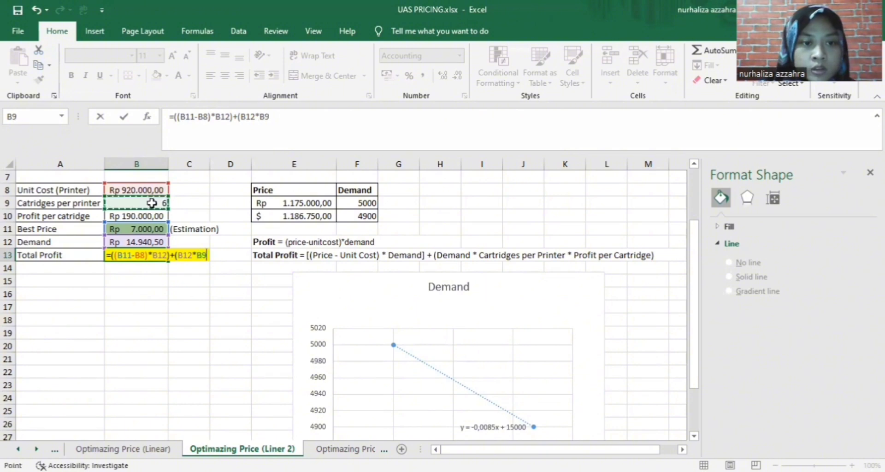
{"action": "type", "text": "*"}
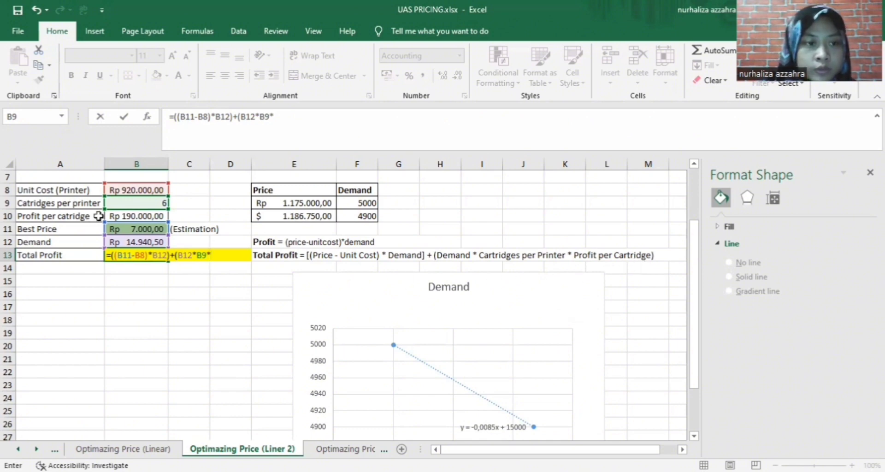
{"action": "left_click", "coordinate": [119, 218]}
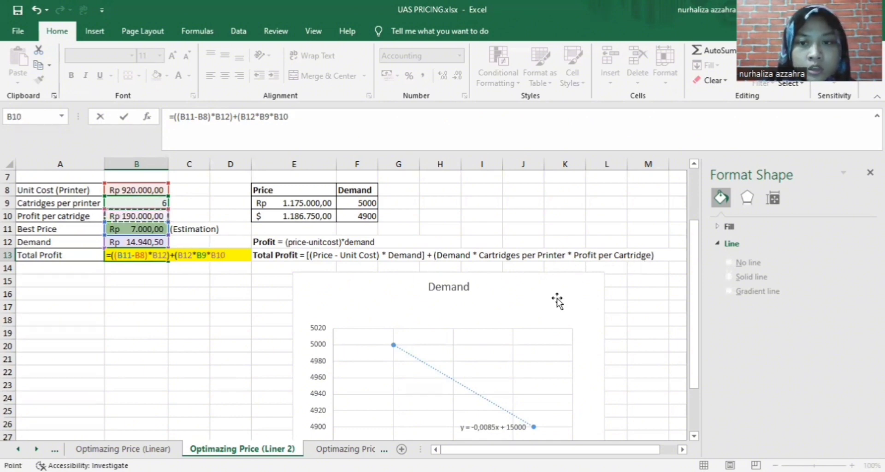
{"action": "type", "text": ")"}
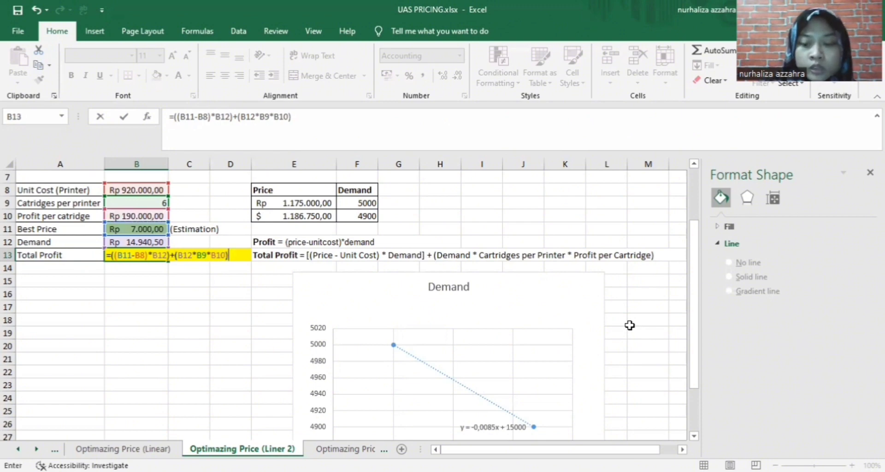
{"action": "key", "text": "Return"}
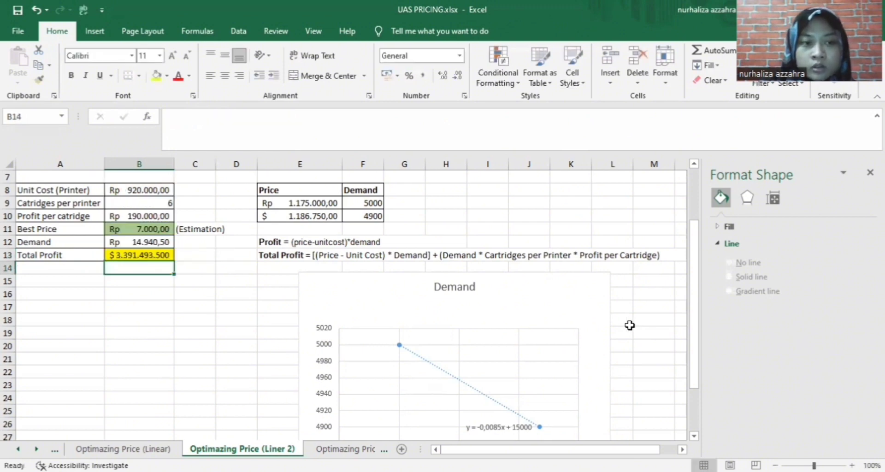
Format Total Profit B13 as Rp English (Indonesia) accounting, showing Rp 3.391.493.500,00
{"action": "left_click", "coordinate": [144, 256]}
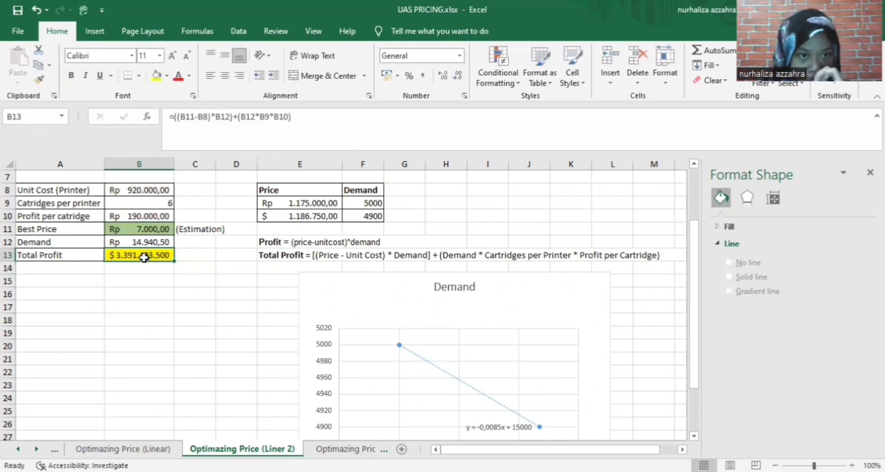
{"action": "left_click", "coordinate": [398, 78]}
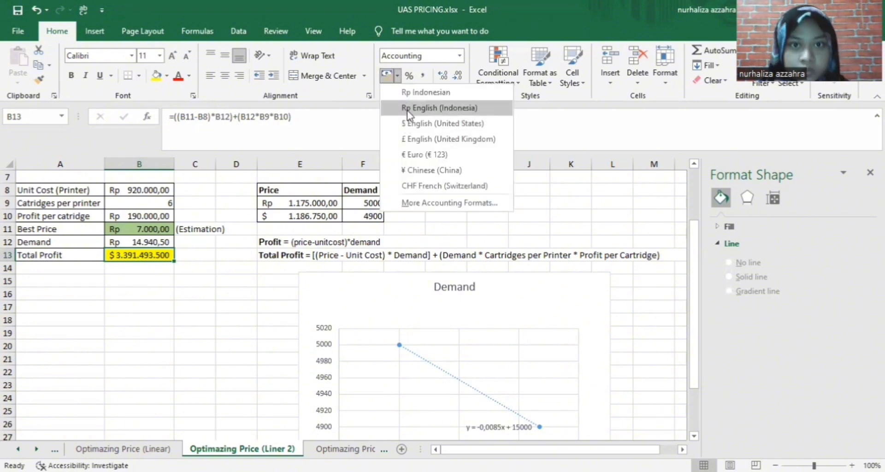
{"action": "left_click", "coordinate": [407, 109]}
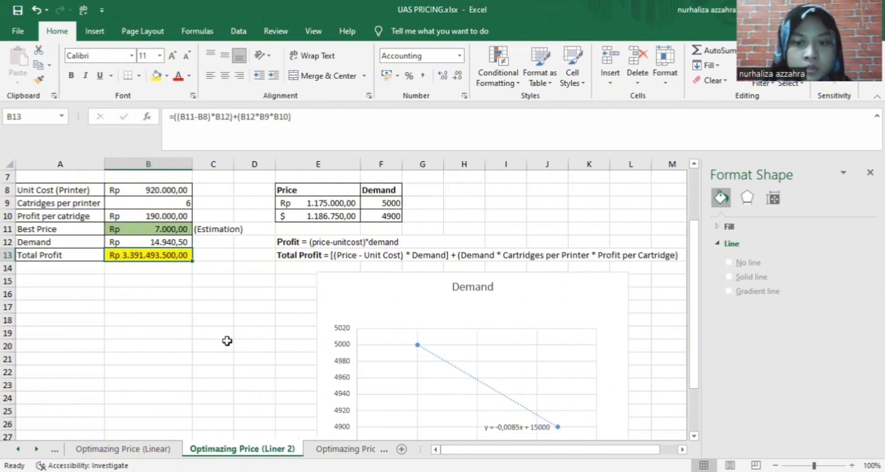
{"action": "scroll", "coordinate": [214, 324], "scroll_direction": "down", "scroll_amount": 1}
{"action": "scroll", "coordinate": [214, 324], "scroll_direction": "down", "scroll_amount": 1}
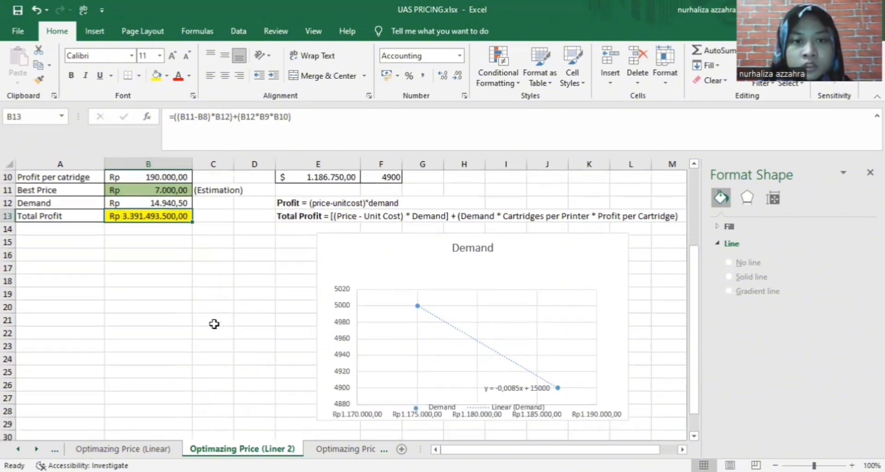
{"action": "scroll", "coordinate": [216, 219], "scroll_direction": "up", "scroll_amount": 1}
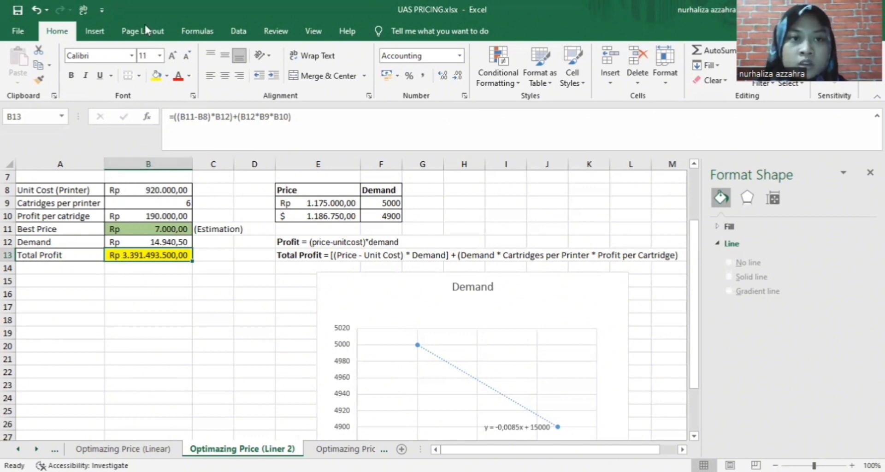
Run Solver (GRG Nonlinear) maximising $B$13 by changing $B$11, keeping Best Price Rp 772.352,94
{"action": "left_click", "coordinate": [229, 27]}
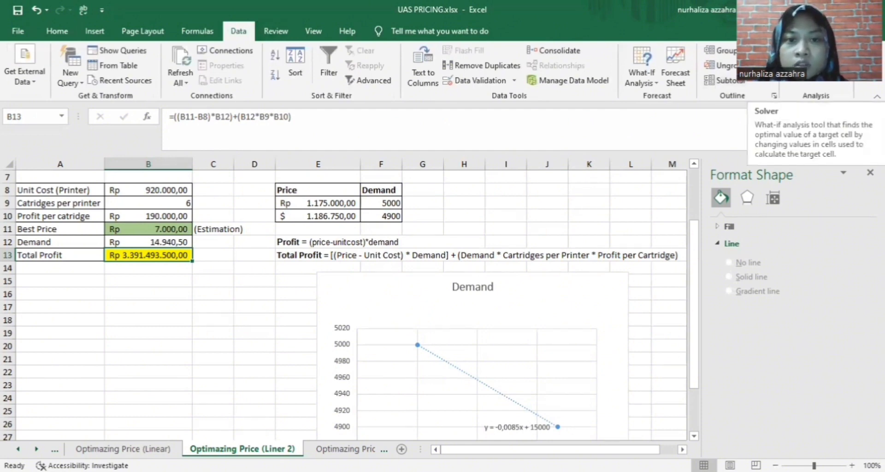
{"action": "left_click", "coordinate": [814, 58]}
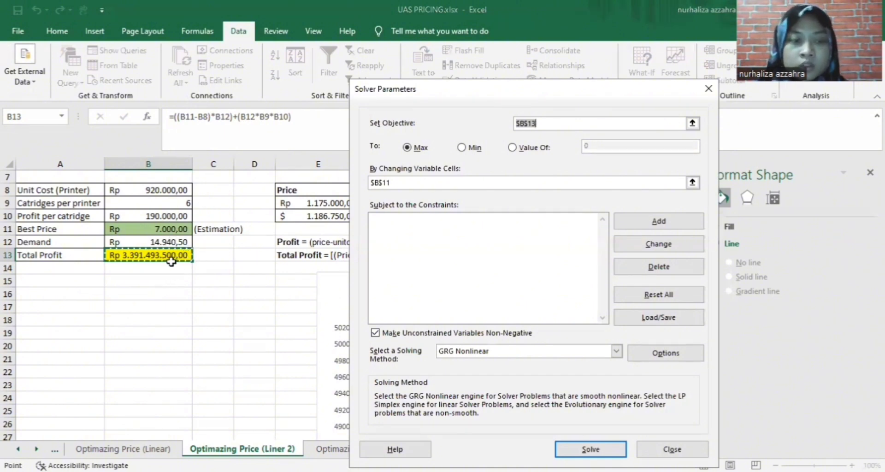
{"action": "left_click", "coordinate": [408, 183]}
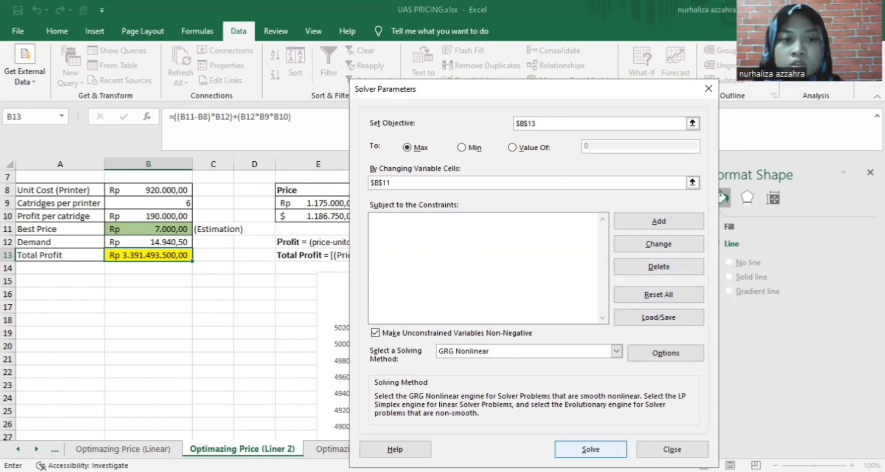
{"action": "left_click", "coordinate": [590, 449]}
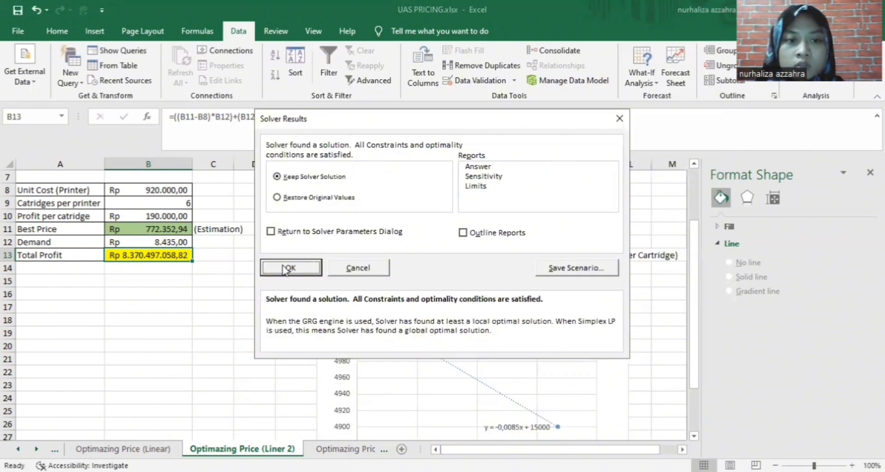
{"action": "left_click", "coordinate": [281, 265]}
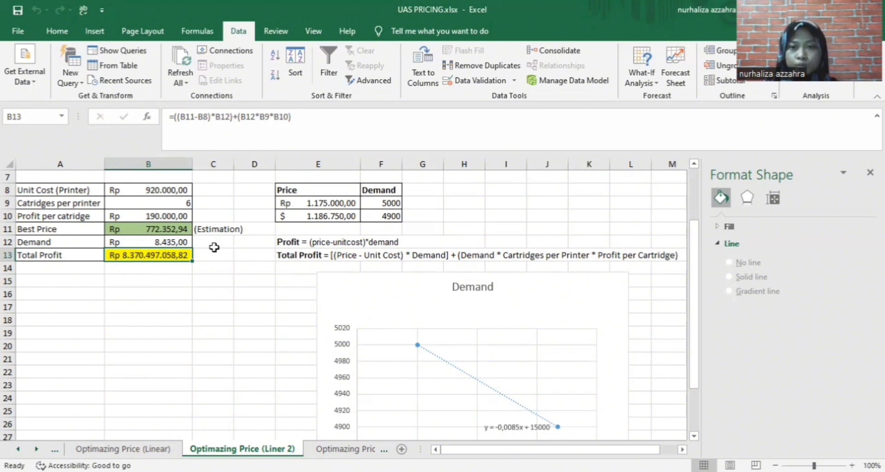
{"action": "scroll", "coordinate": [524, 355], "scroll_direction": "down", "scroll_amount": 1}
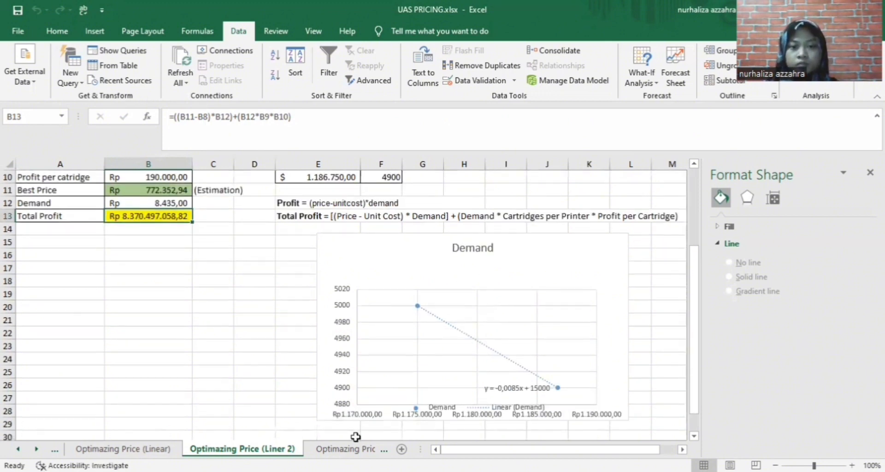
Switch to the Optimazing Price (Polynomial) sheet and select the Best price cell G9
{"action": "left_click", "coordinate": [346, 449]}
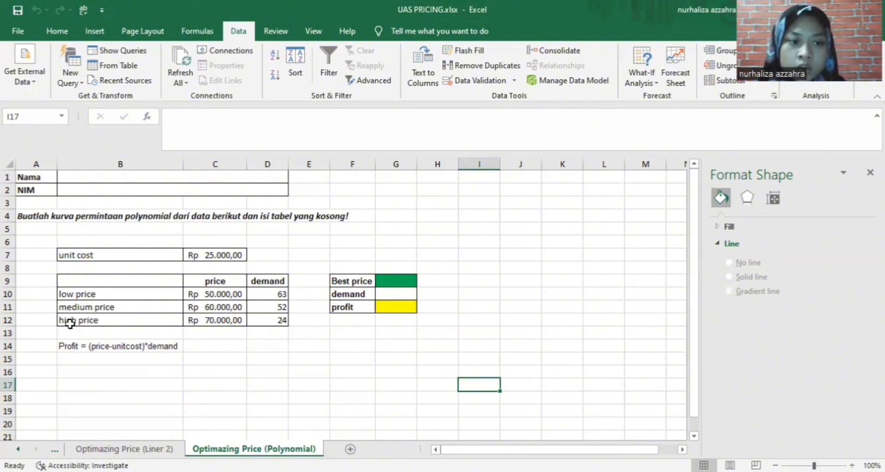
{"action": "left_click", "coordinate": [399, 282]}
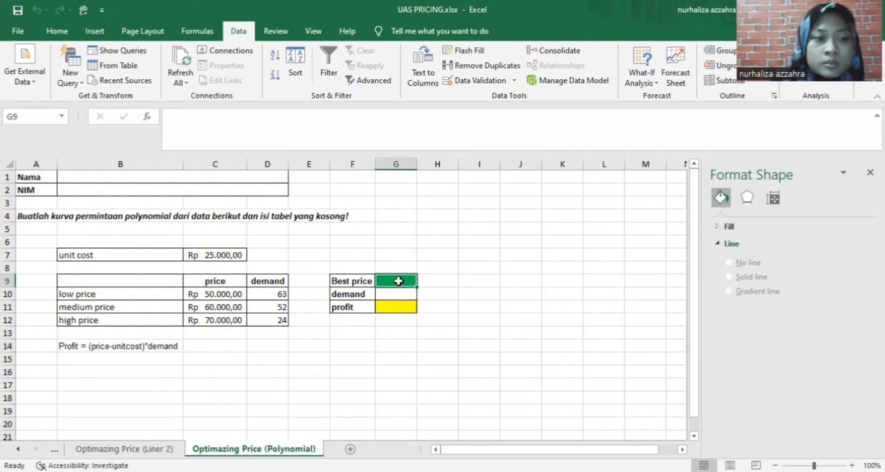
Enter a starting Best price in G9 and format it as Rupiah accounting
{"action": "left_click", "coordinate": [203, 294]}
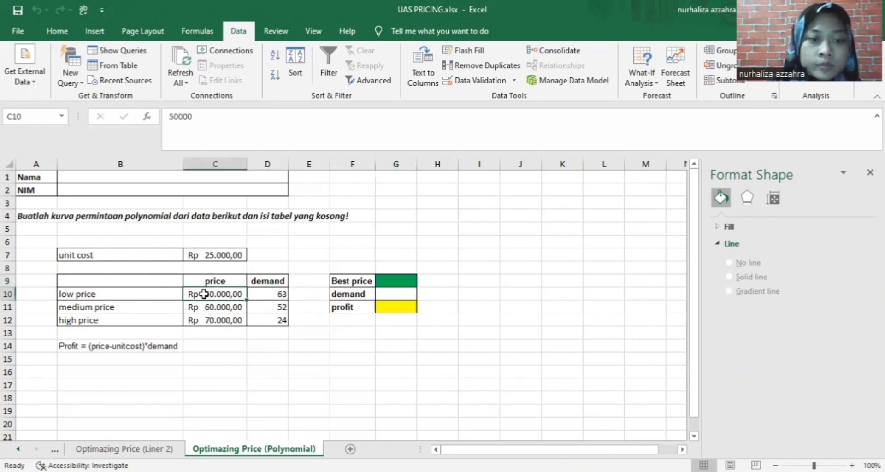
{"action": "left_click", "coordinate": [385, 278]}
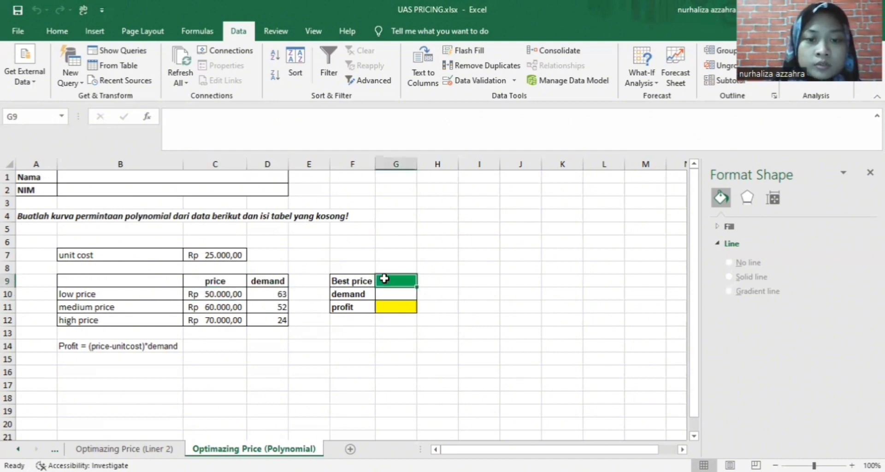
{"action": "double_click", "coordinate": [396, 279]}
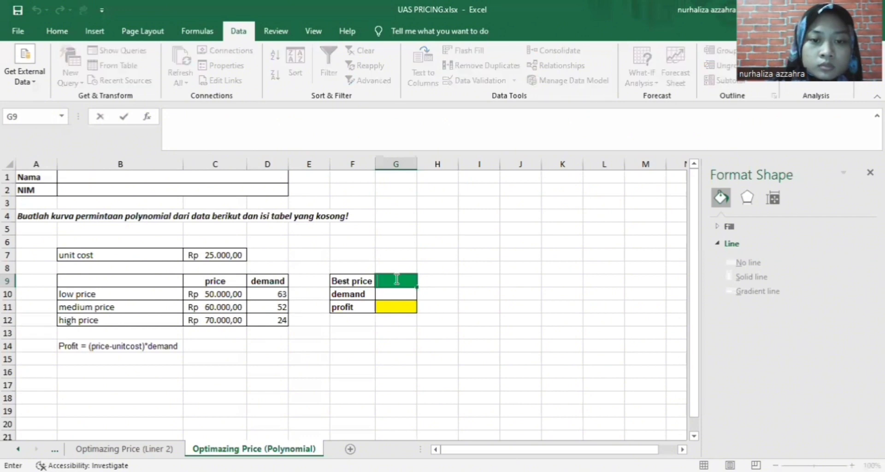
{"action": "type", "text": "50"}
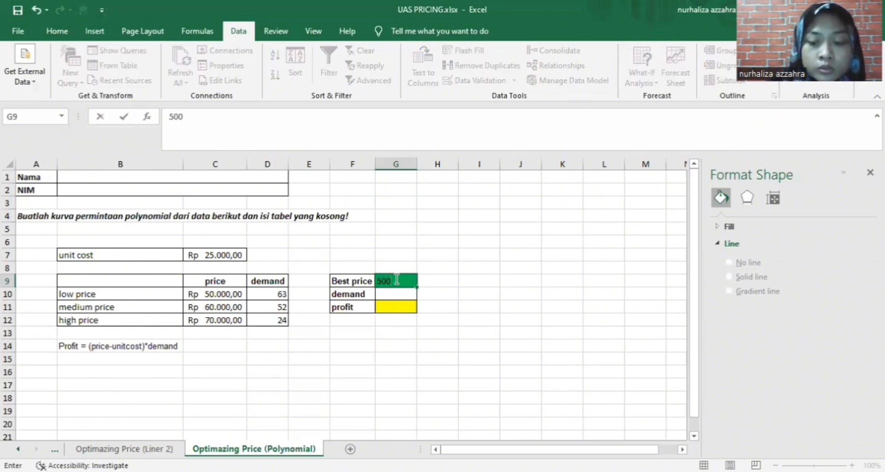
{"action": "key", "text": "Return"}
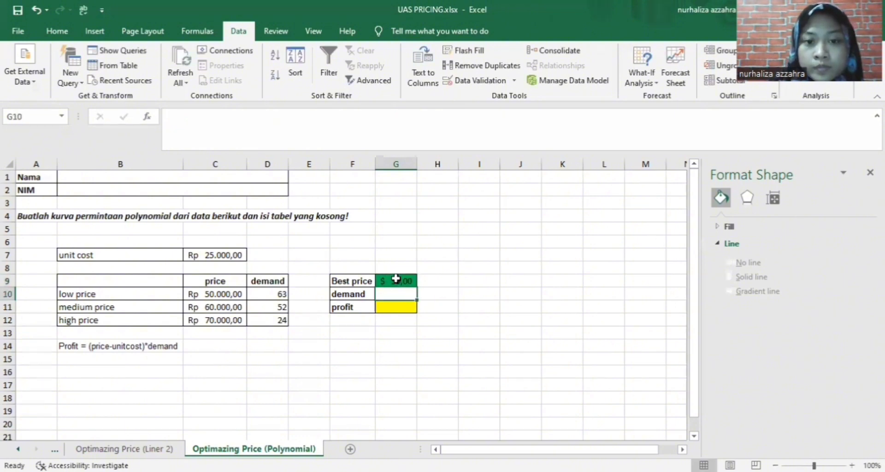
{"action": "left_click", "coordinate": [396, 279]}
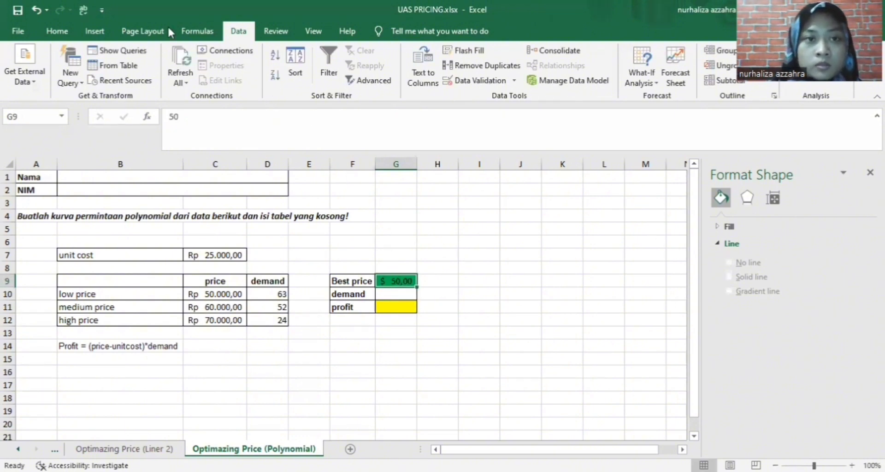
{"action": "left_click", "coordinate": [70, 32]}
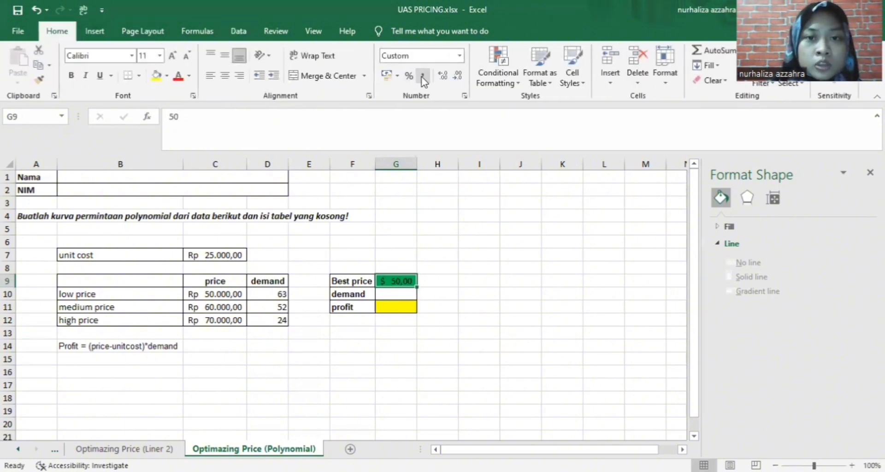
{"action": "left_click", "coordinate": [398, 77]}
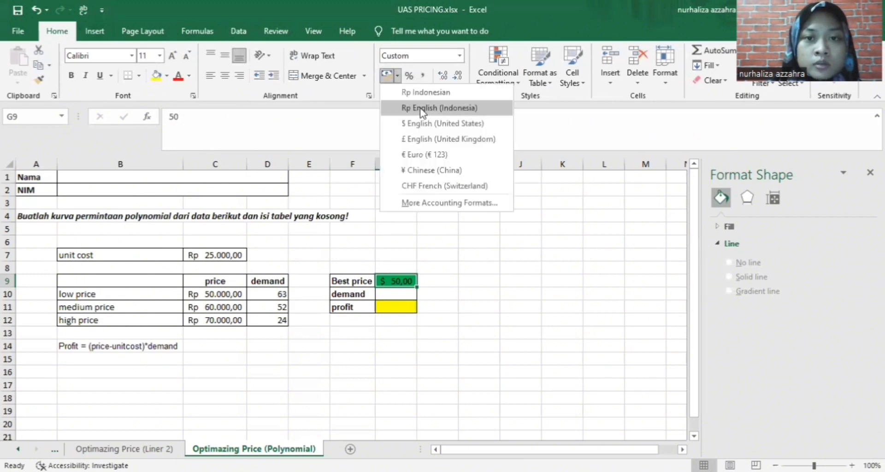
{"action": "left_click", "coordinate": [419, 109]}
{"action": "left_click", "coordinate": [460, 55]}
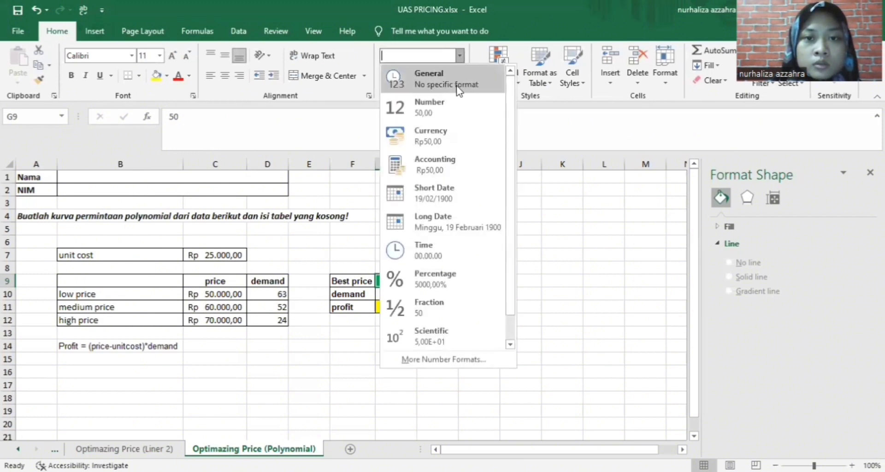
{"action": "left_click", "coordinate": [547, 239]}
Add zeros to the G9 value until the Best price reads Rp 50.000,00
{"action": "double_click", "coordinate": [414, 281]}
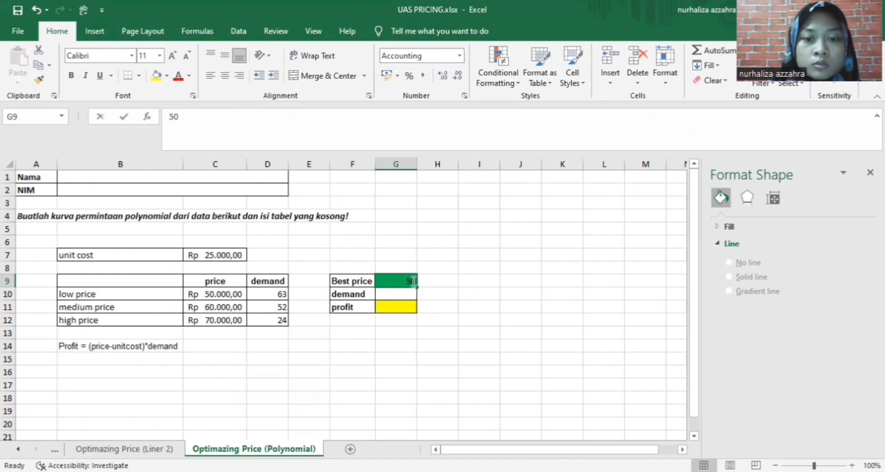
{"action": "type", "text": "0"}
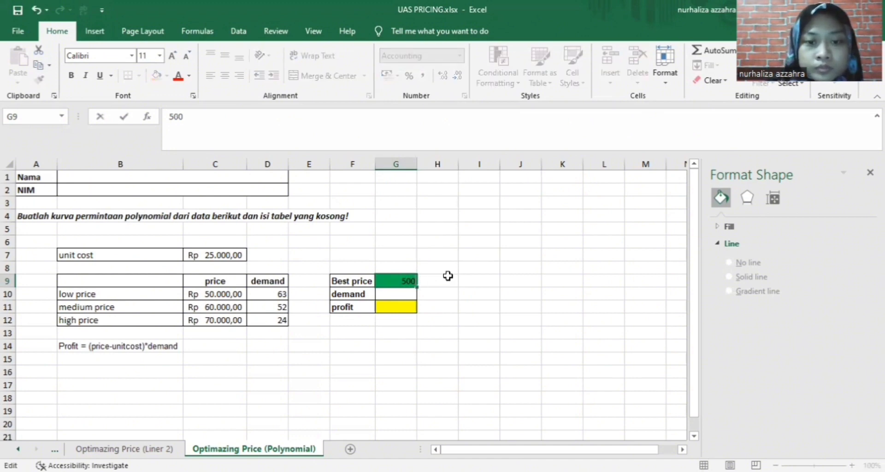
{"action": "key", "text": "Return"}
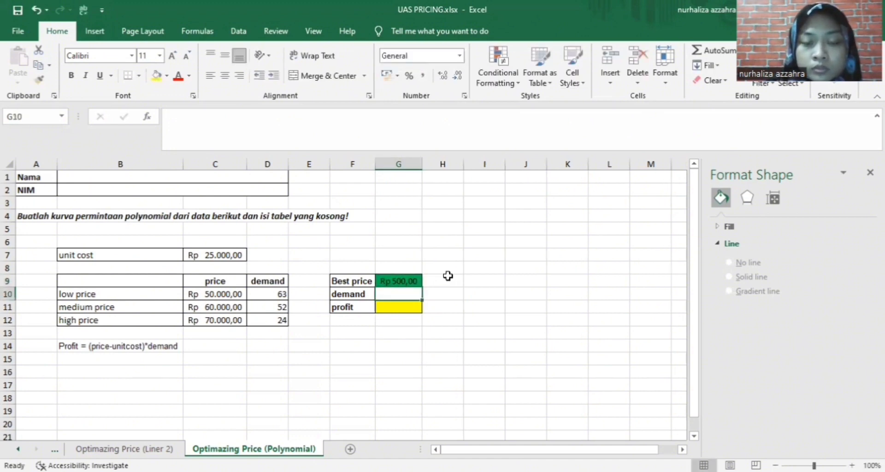
{"action": "left_click", "coordinate": [416, 281]}
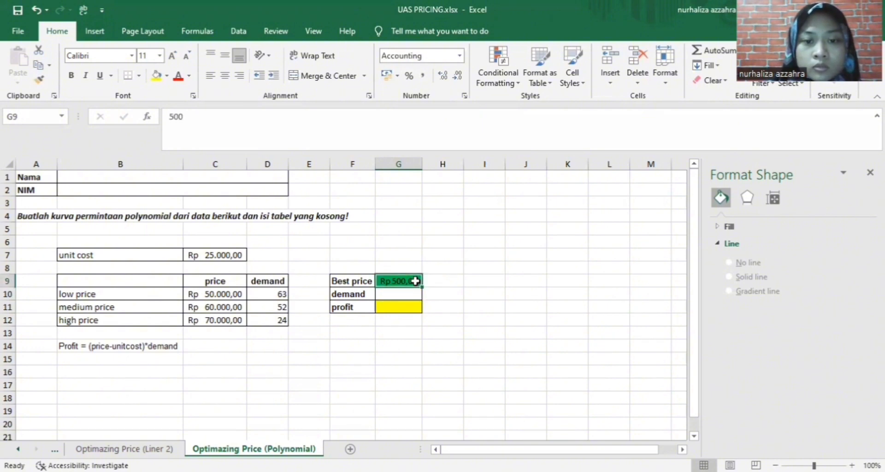
{"action": "double_click", "coordinate": [417, 281]}
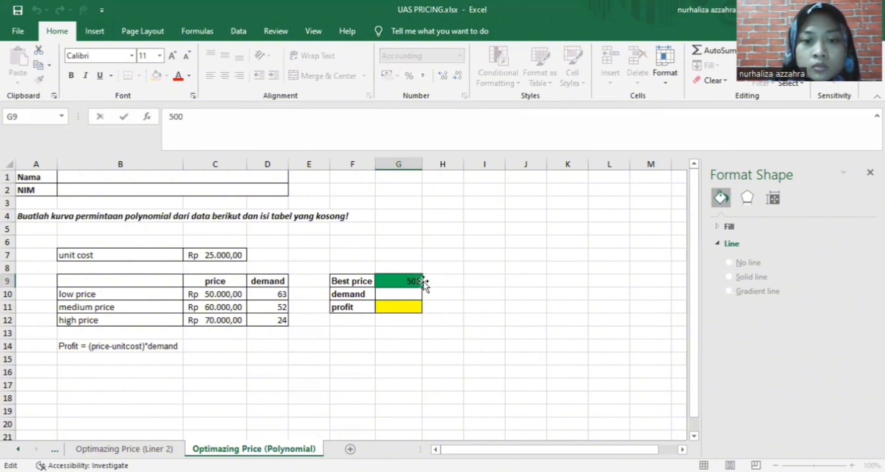
{"action": "type", "text": "0"}
{"action": "key", "text": "Return"}
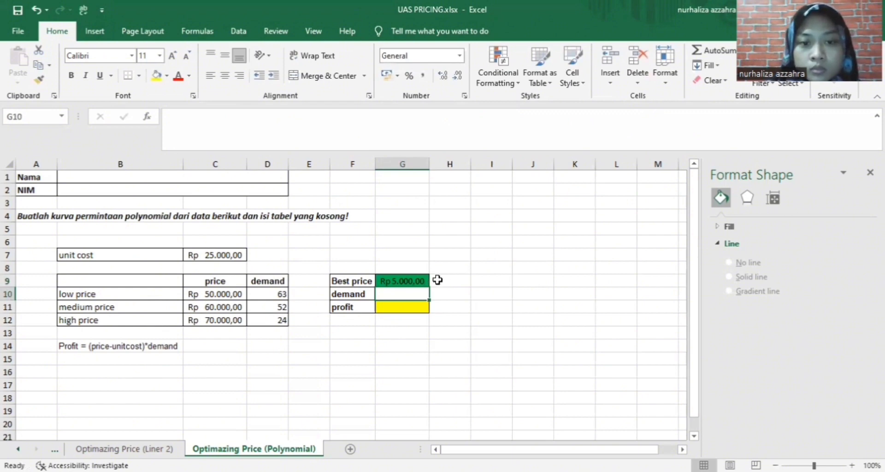
{"action": "left_click", "coordinate": [421, 281]}
{"action": "double_click", "coordinate": [415, 280]}
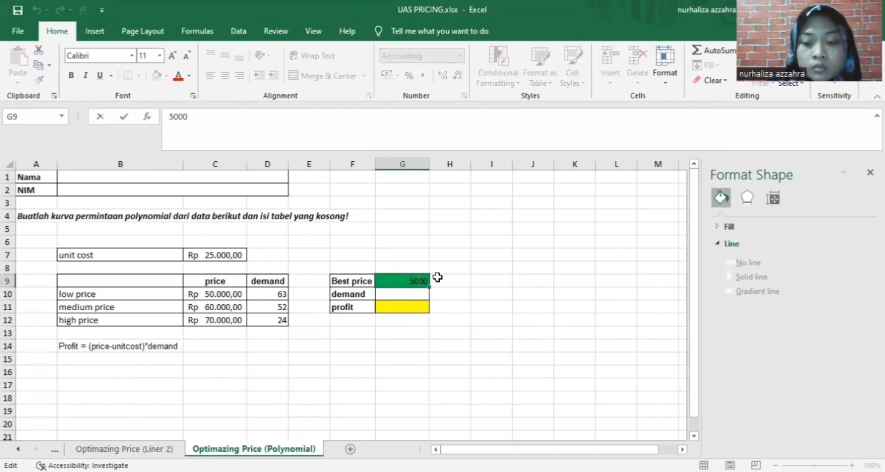
{"action": "type", "text": "0"}
{"action": "key", "text": "Return"}
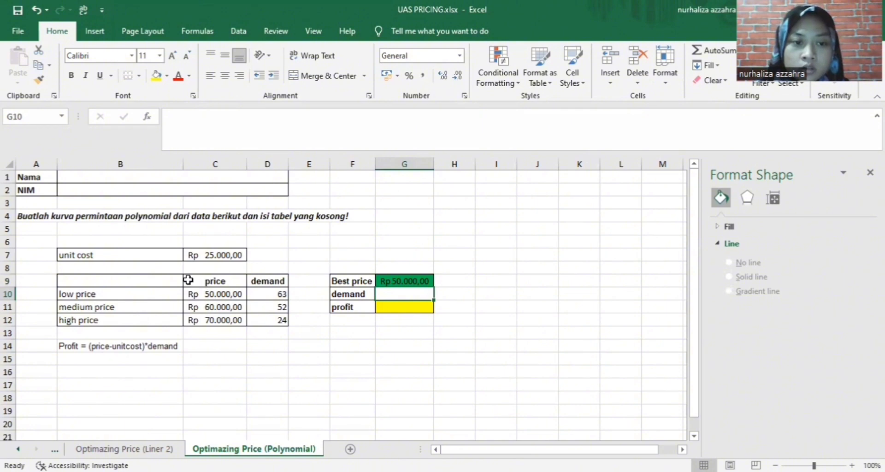
Insert a scatter chart of C9:D12 demand versus price and place it beside the table
{"action": "left_click_drag", "start_coordinate": [188, 280], "coordinate": [259, 315]}
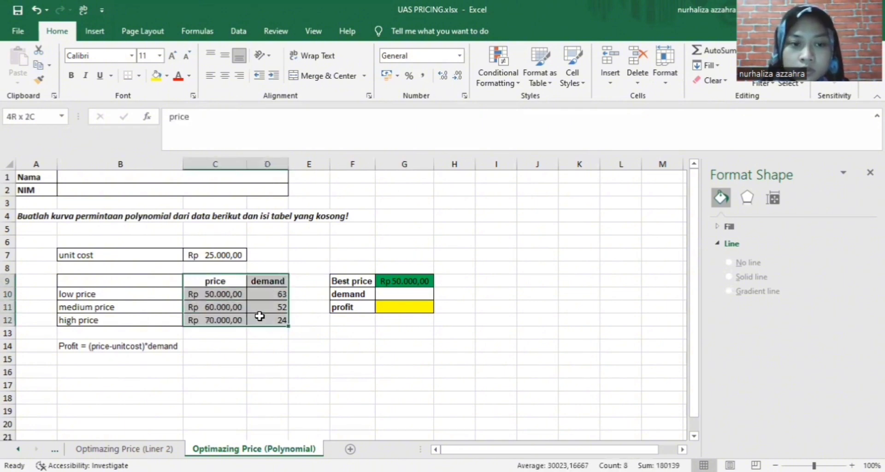
{"action": "left_click", "coordinate": [95, 31]}
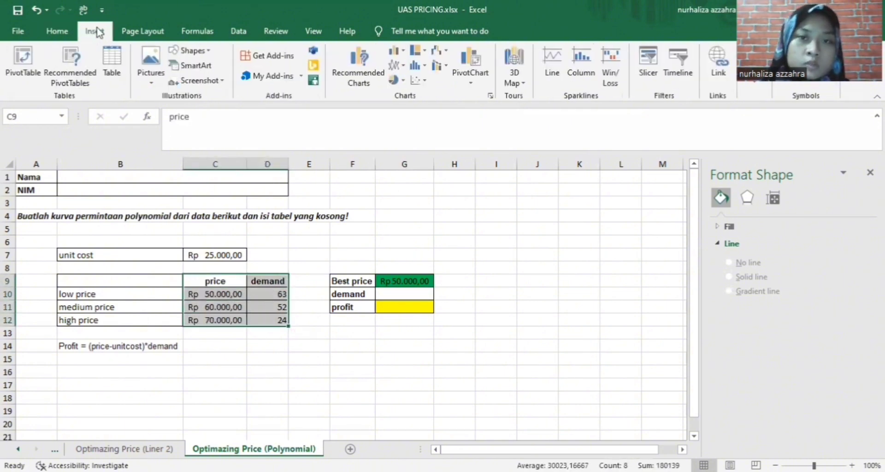
{"action": "left_click", "coordinate": [424, 81]}
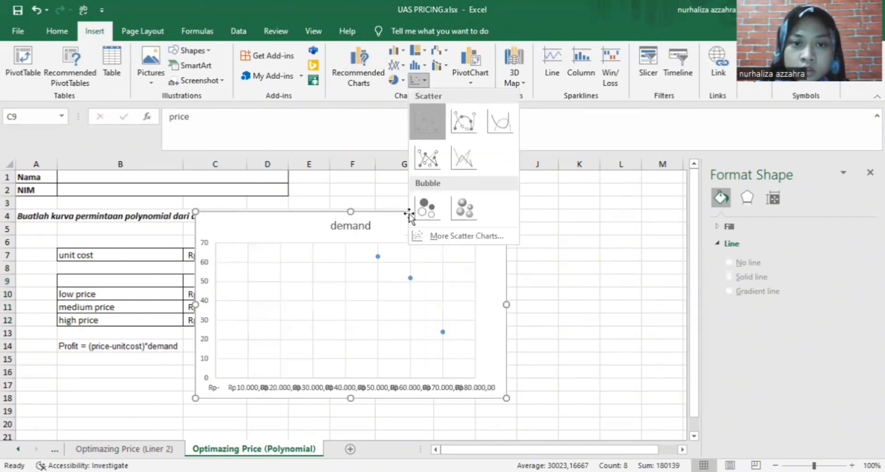
{"action": "left_click_drag", "start_coordinate": [409, 215], "coordinate": [551, 208]}
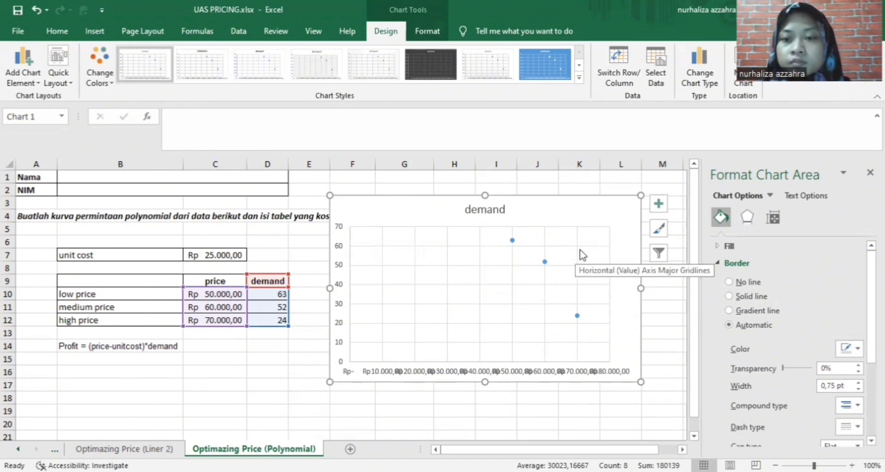
{"action": "scroll", "coordinate": [784, 344], "scroll_direction": "down", "scroll_amount": 3}
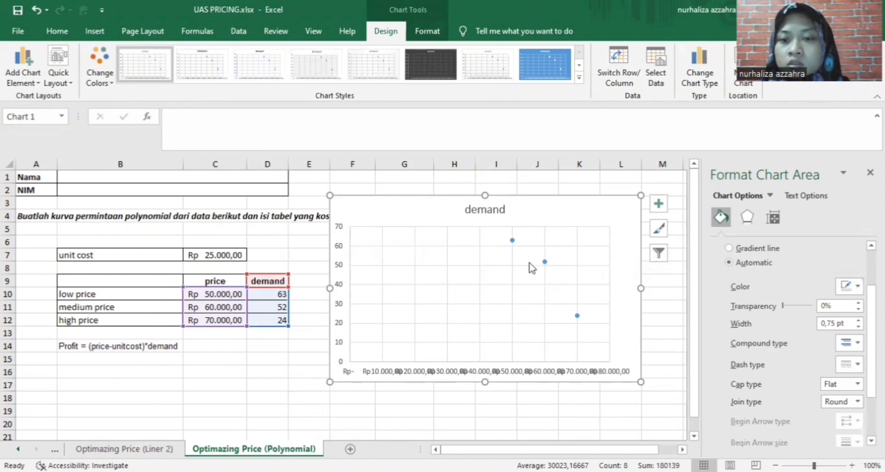
Add a trendline to the demand series and compare trendline types, settling on polynomial
{"action": "mouse_move", "coordinate": [515, 246]}
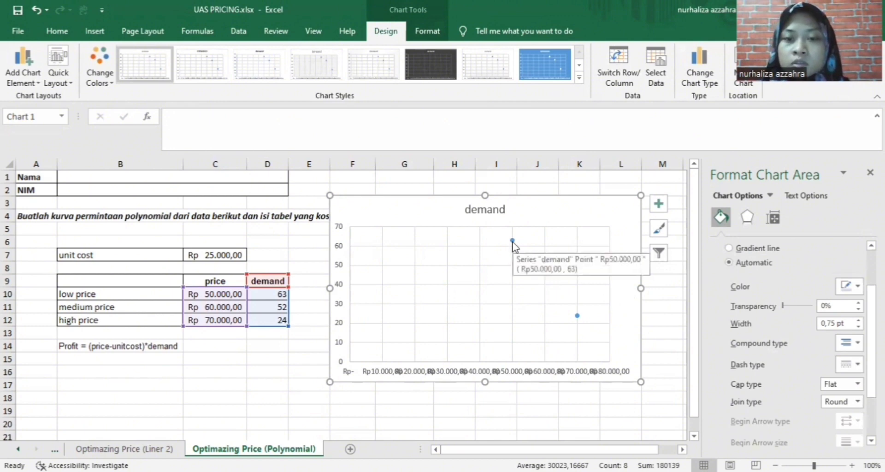
{"action": "right_click", "coordinate": [513, 242]}
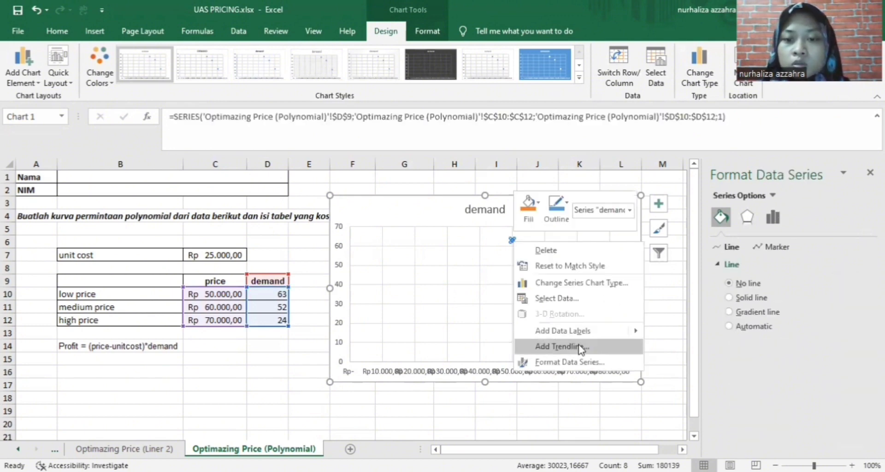
{"action": "left_click", "coordinate": [582, 349]}
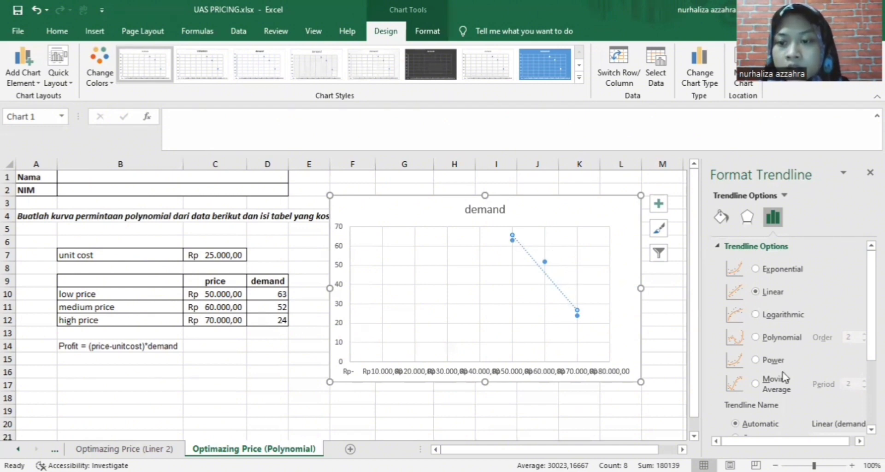
{"action": "scroll", "coordinate": [788, 371], "scroll_direction": "down", "scroll_amount": 1}
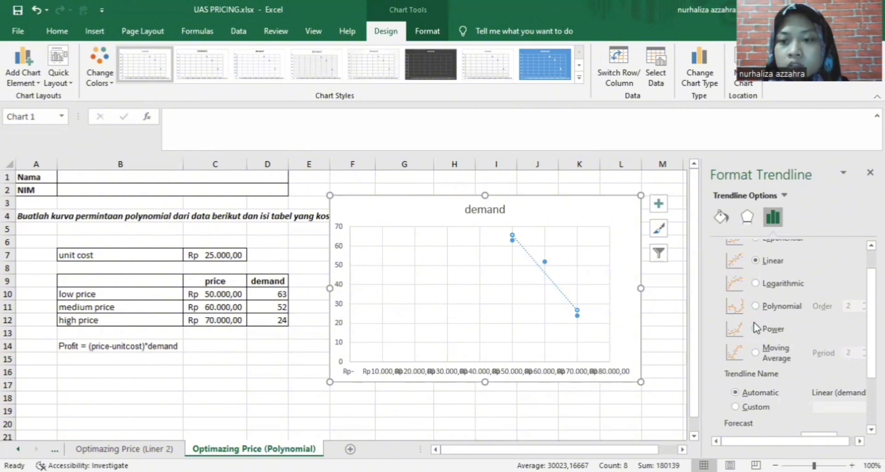
{"action": "left_click", "coordinate": [757, 284]}
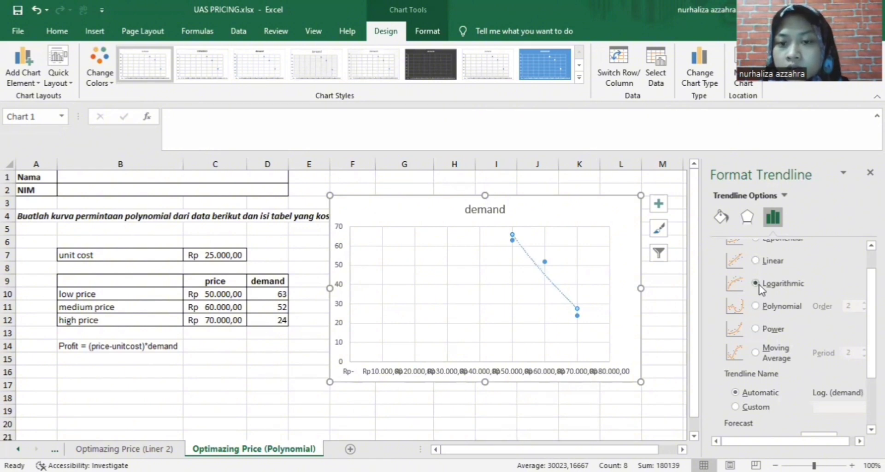
{"action": "left_click", "coordinate": [757, 307]}
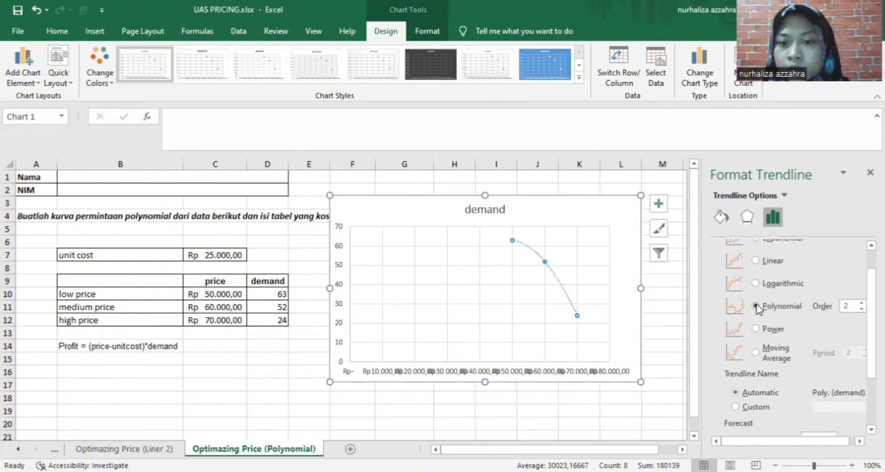
{"action": "left_click", "coordinate": [757, 330]}
{"action": "left_click", "coordinate": [756, 353]}
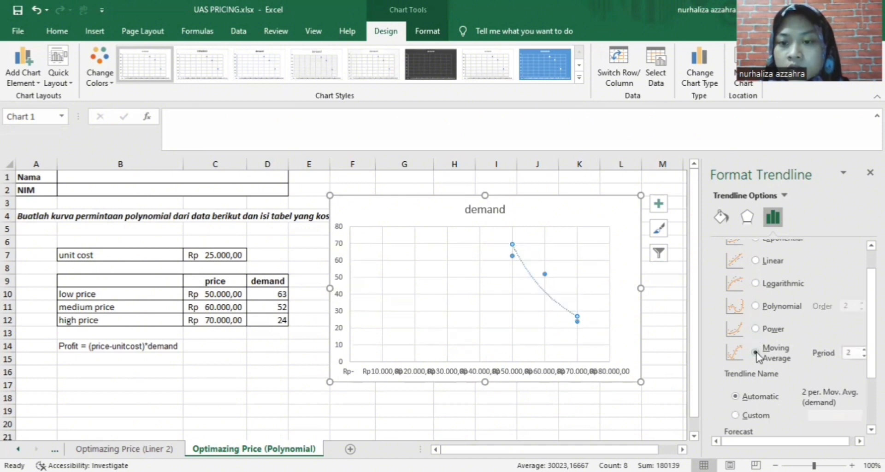
{"action": "left_click", "coordinate": [757, 307]}
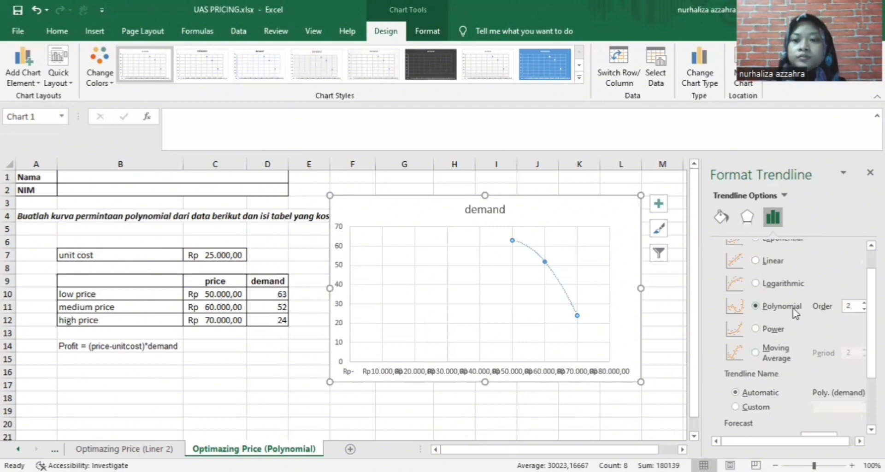
Finalise the order-2 polynomial trendline showing y = -8E-08x² + 0,0082x - 137
{"action": "scroll", "coordinate": [795, 314], "scroll_direction": "up", "scroll_amount": 2}
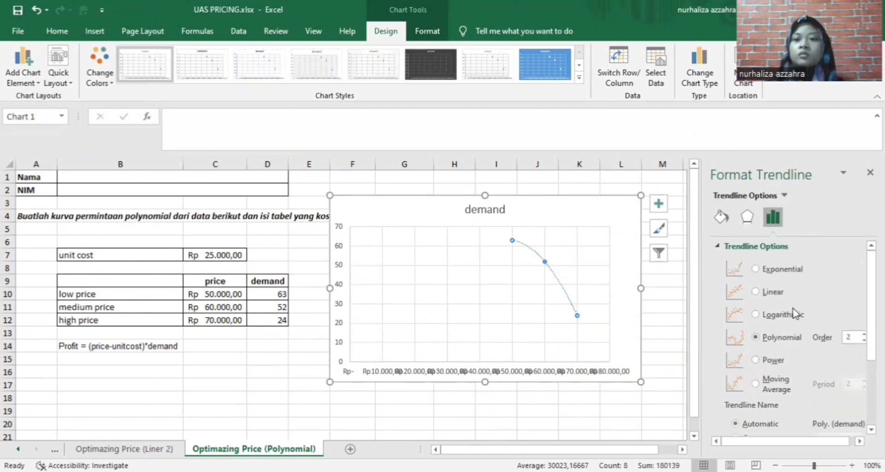
{"action": "left_click", "coordinate": [756, 270]}
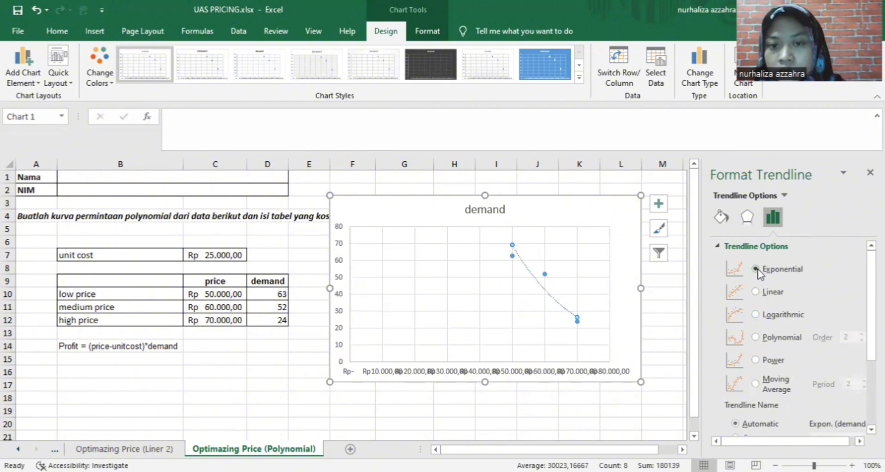
{"action": "left_click", "coordinate": [757, 338]}
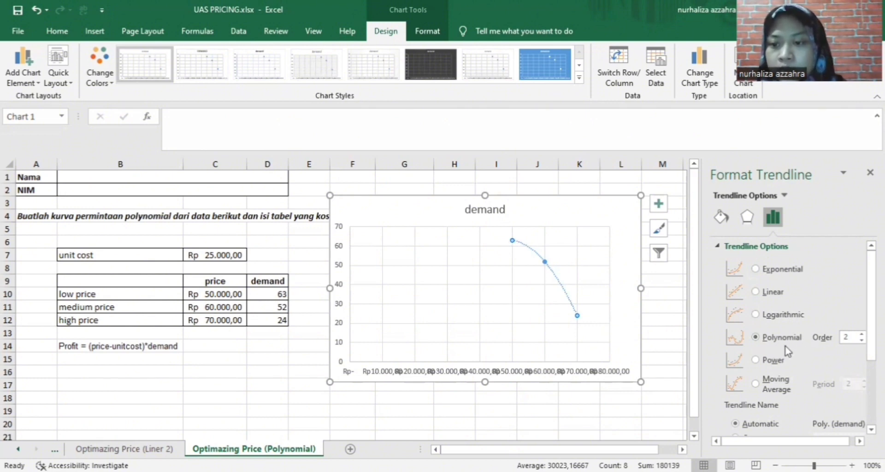
{"action": "scroll", "coordinate": [784, 351], "scroll_direction": "down", "scroll_amount": 5}
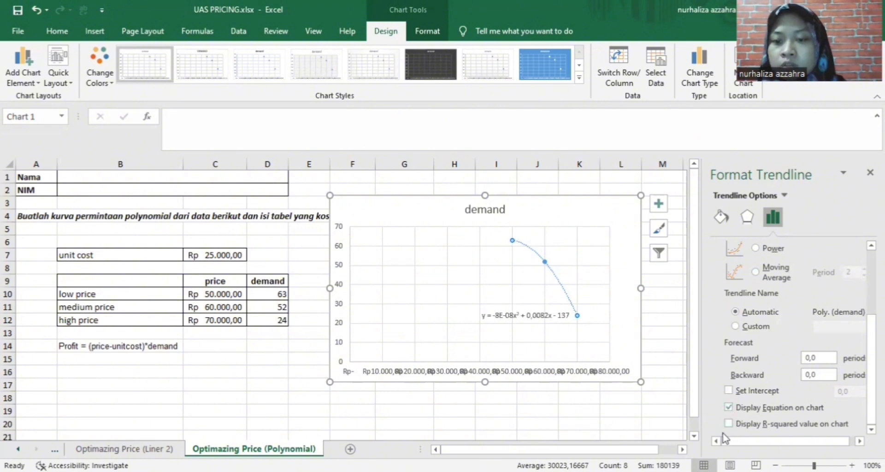
{"action": "scroll", "coordinate": [646, 399], "scroll_direction": "down", "scroll_amount": 1}
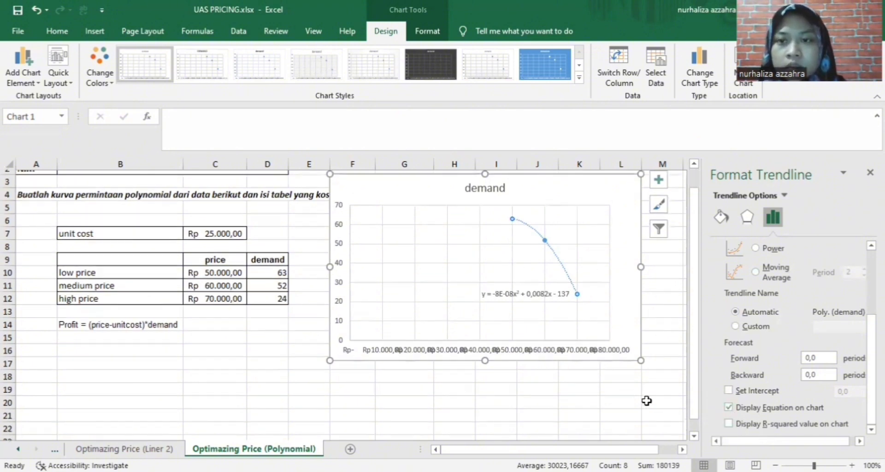
{"action": "scroll", "coordinate": [757, 300], "scroll_direction": "up", "scroll_amount": 3}
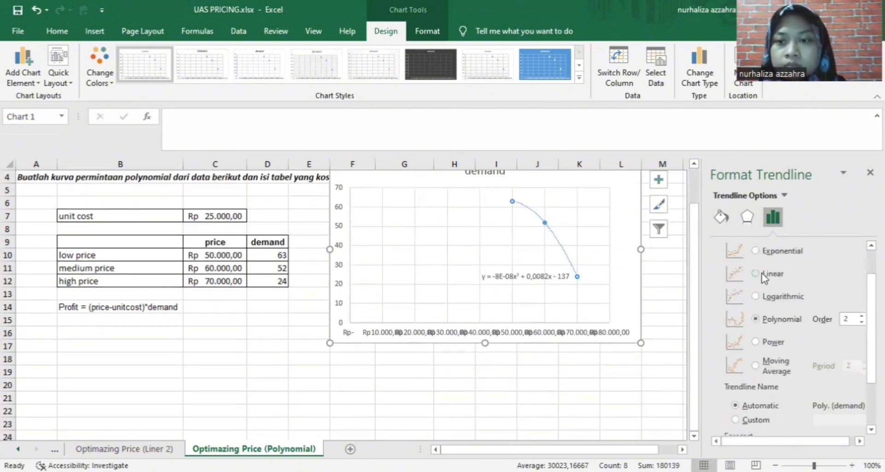
{"action": "left_click", "coordinate": [601, 410]}
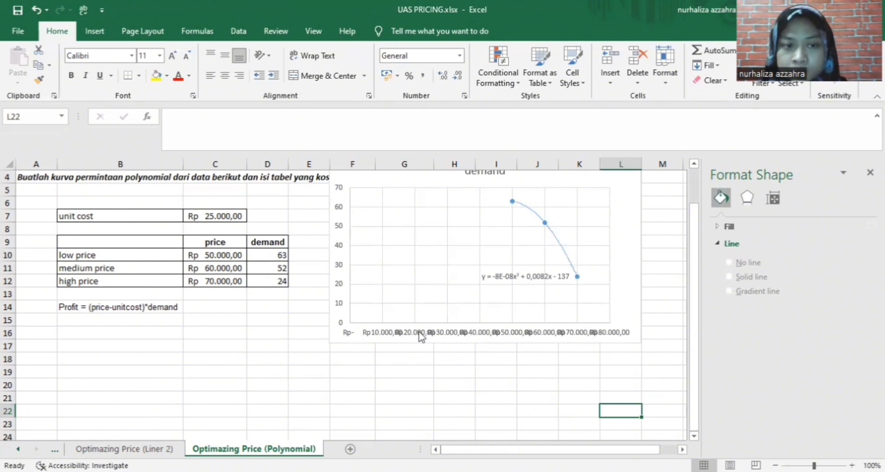
Move the demand chart below the Best price table and begin a formula in G10 with '='
{"action": "left_click_drag", "start_coordinate": [451, 182], "coordinate": [452, 313]}
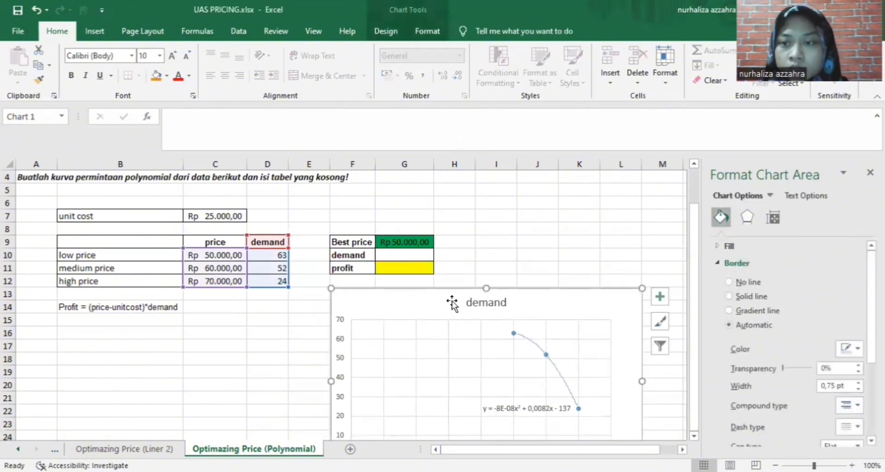
{"action": "scroll", "coordinate": [539, 234], "scroll_direction": "down", "scroll_amount": 1}
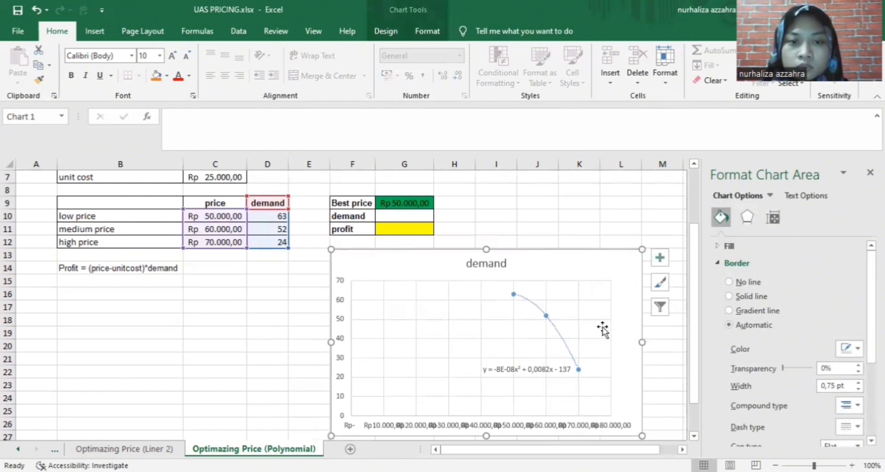
{"action": "left_click", "coordinate": [422, 217]}
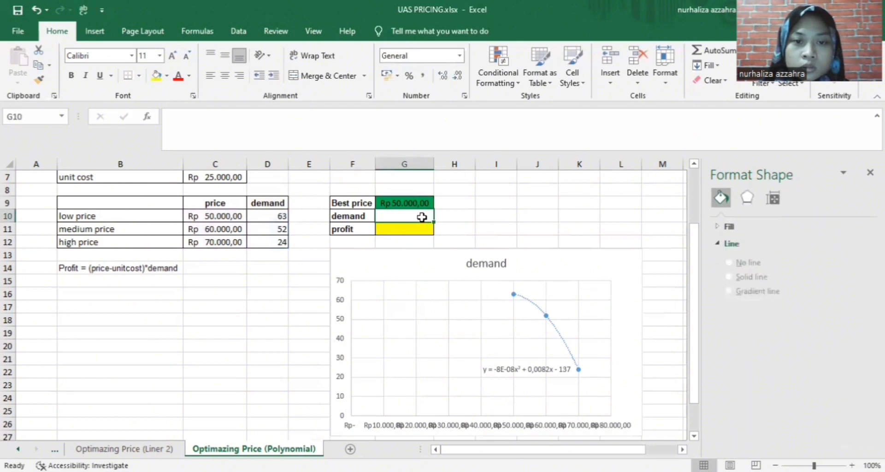
{"action": "type", "text": "="}
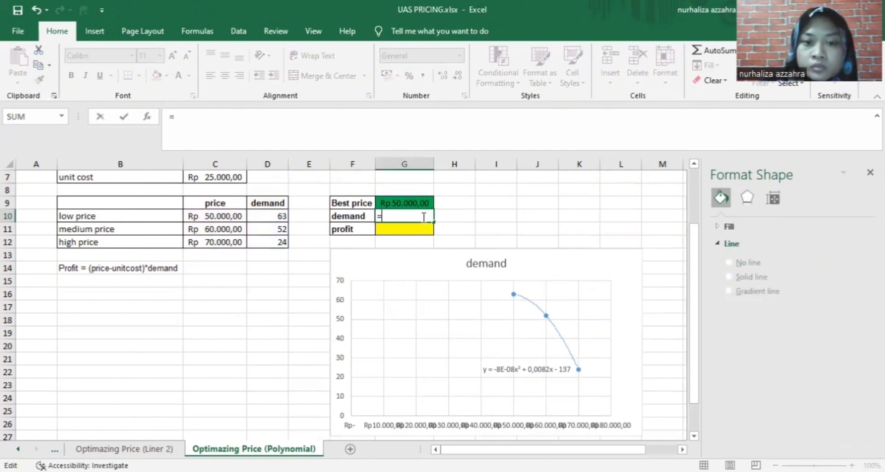
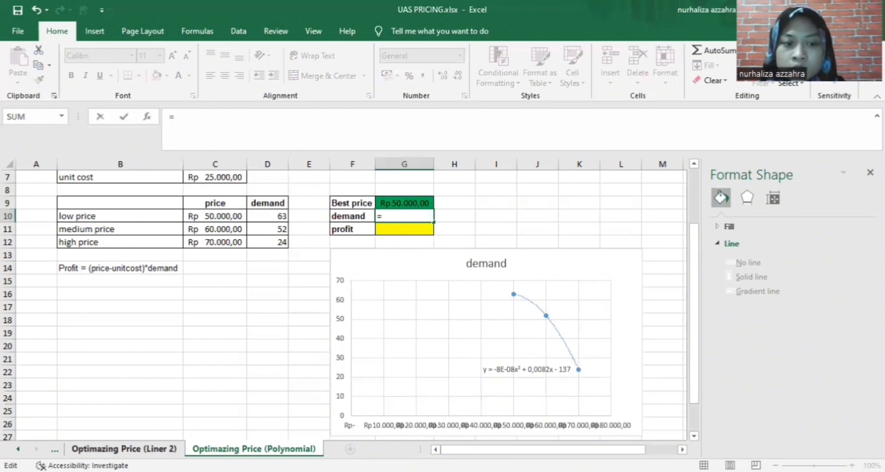
Draft a G10 demand formula with 8E-08 and best price G9, then clear it back to '='
{"action": "left_click", "coordinate": [166, 449]}
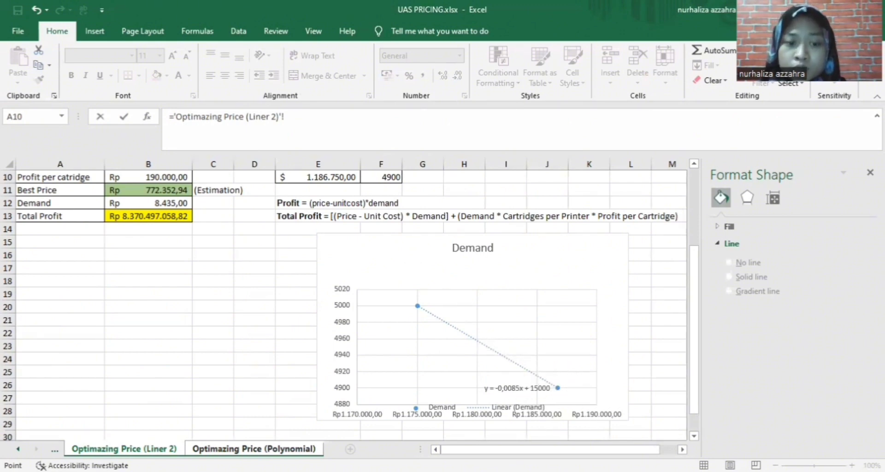
{"action": "left_click", "coordinate": [307, 449]}
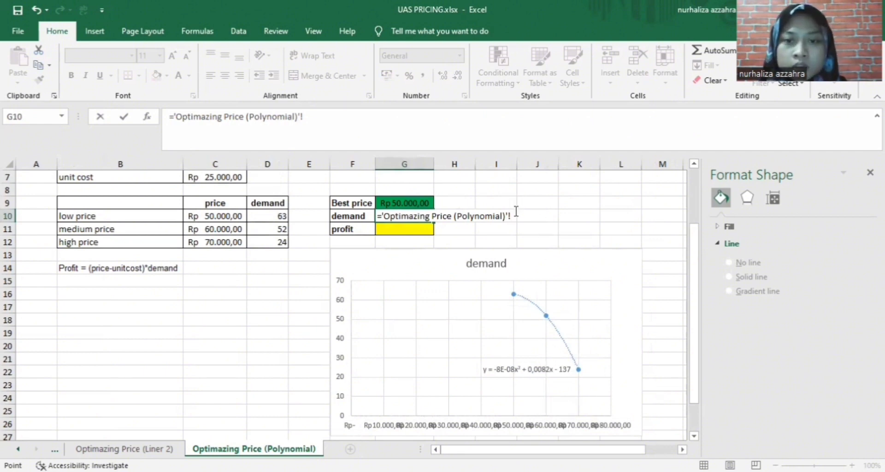
{"action": "left_click_drag", "start_coordinate": [510, 215], "coordinate": [386, 219]}
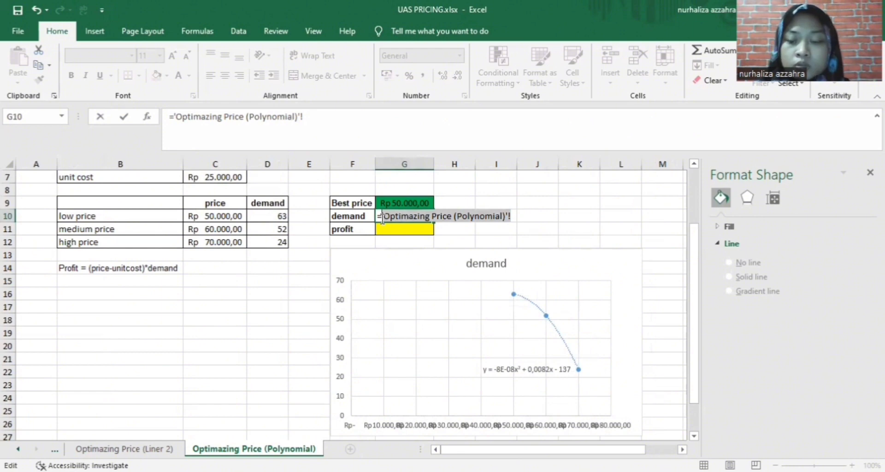
{"action": "key", "text": "BackSpace"}
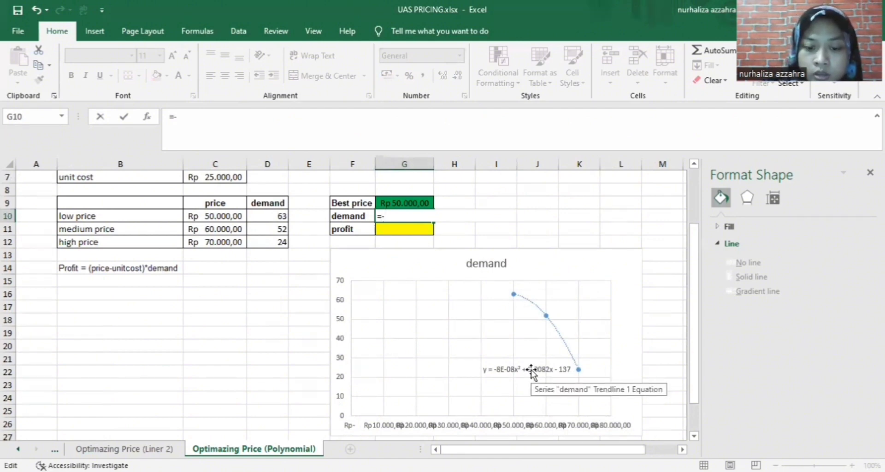
{"action": "type", "text": "8"}
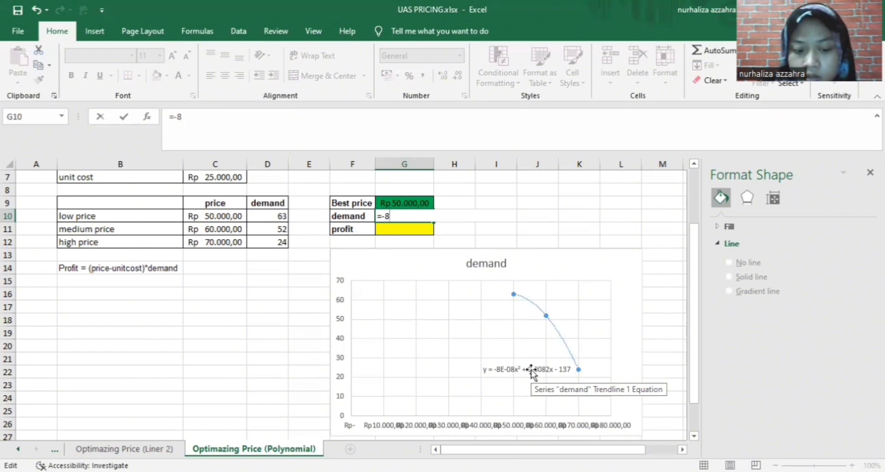
{"action": "type", "text": "E"}
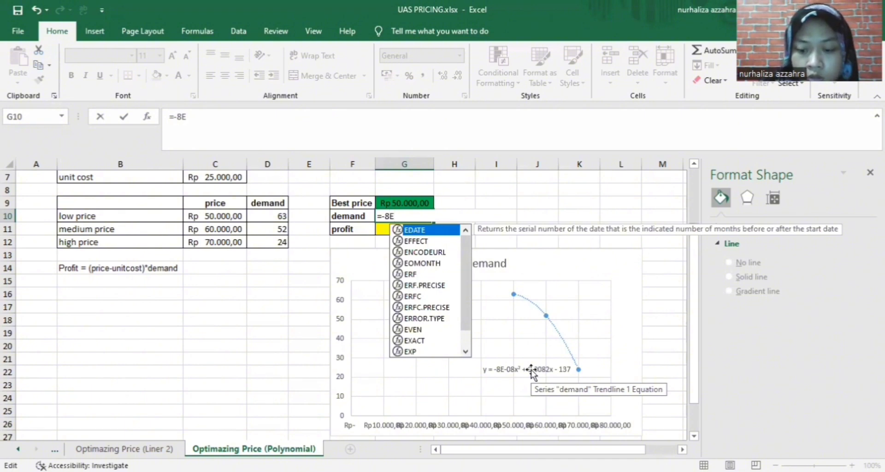
{"action": "type", "text": "-"}
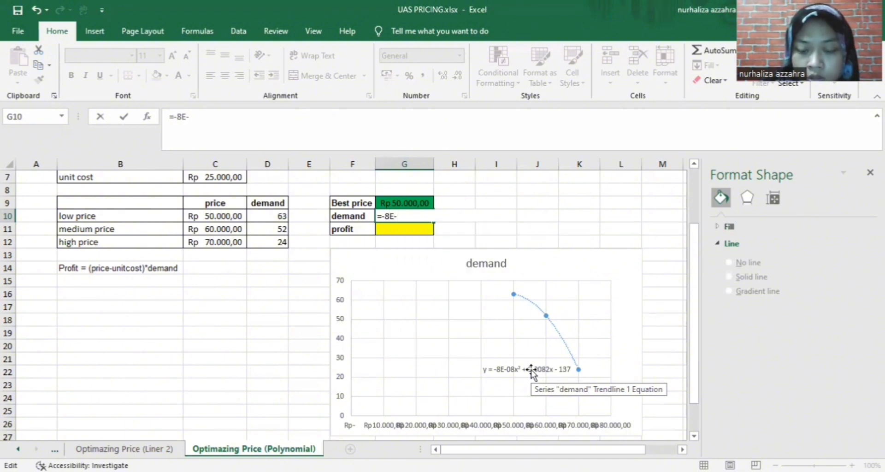
{"action": "type", "text": "0"}
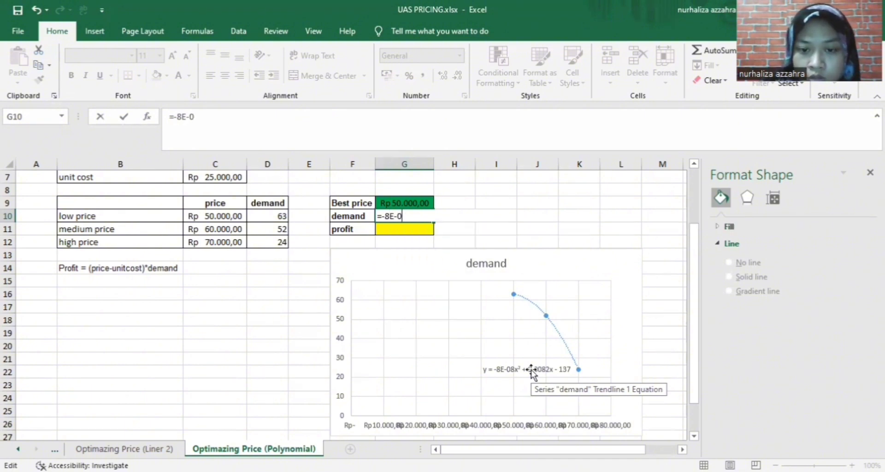
{"action": "type", "text": "8*"}
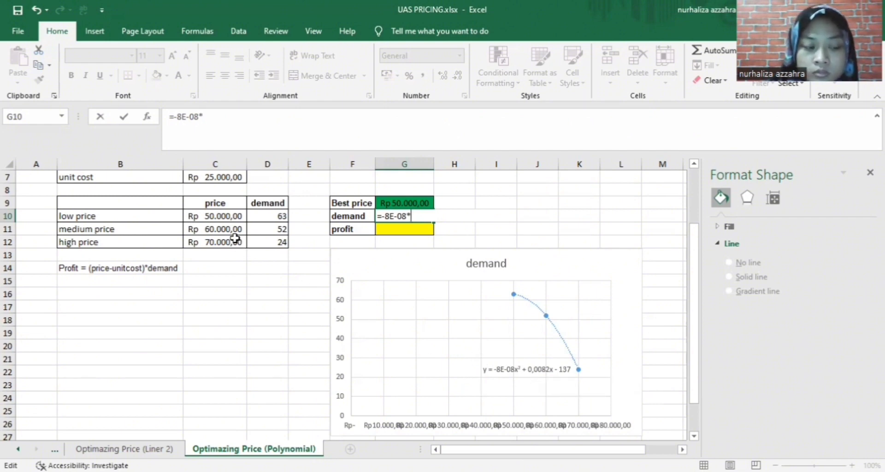
{"action": "left_click", "coordinate": [406, 202]}
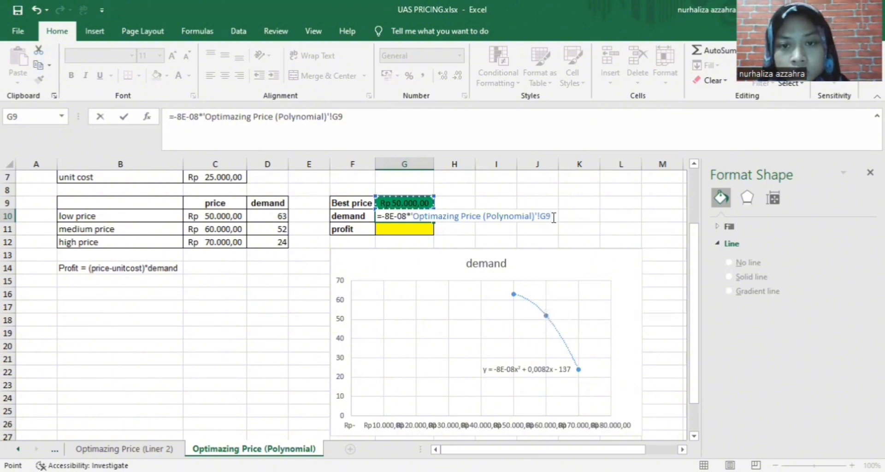
{"action": "left_click_drag", "start_coordinate": [551, 216], "coordinate": [381, 216]}
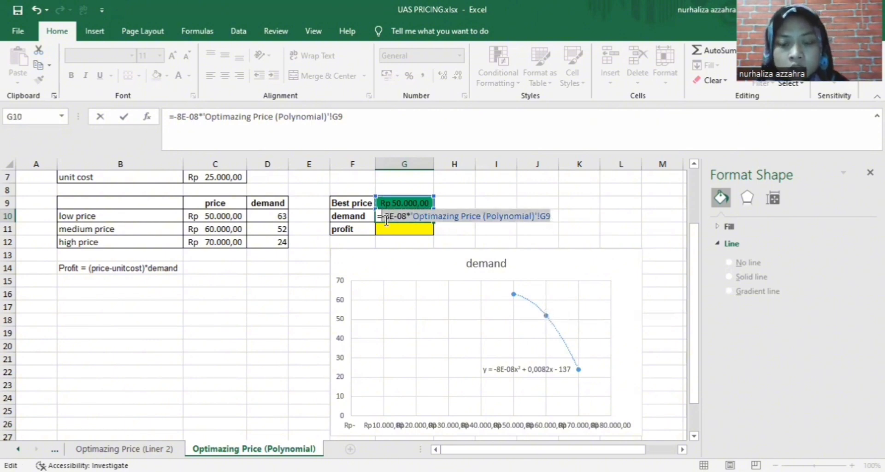
{"action": "key", "text": "BackSpace"}
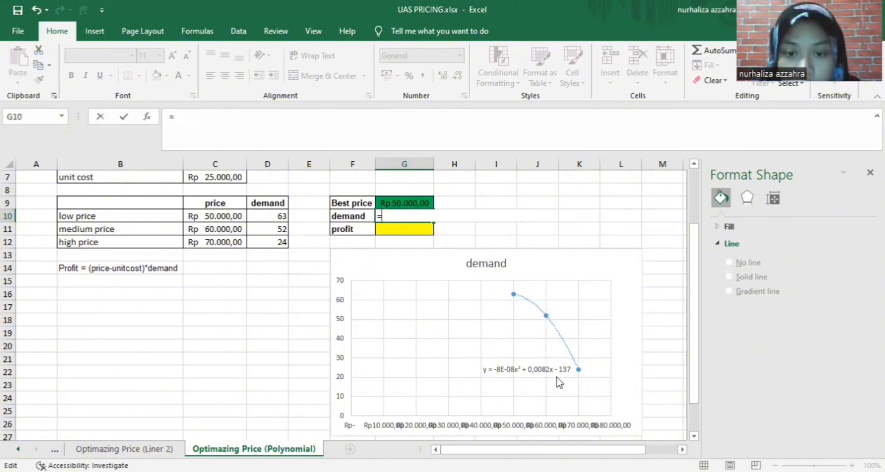
Try Number, Accounting and General on the trendline equation label, settling on Number format
{"action": "left_click", "coordinate": [530, 370]}
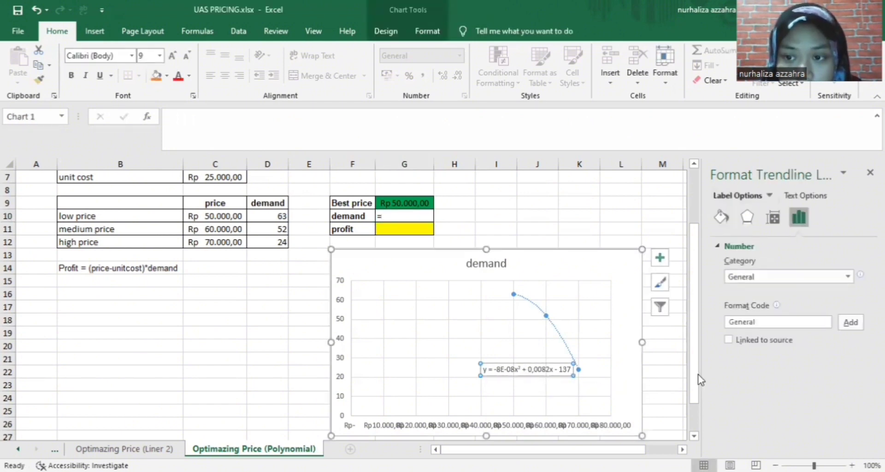
{"action": "left_click", "coordinate": [847, 277]}
{"action": "left_click", "coordinate": [808, 304]}
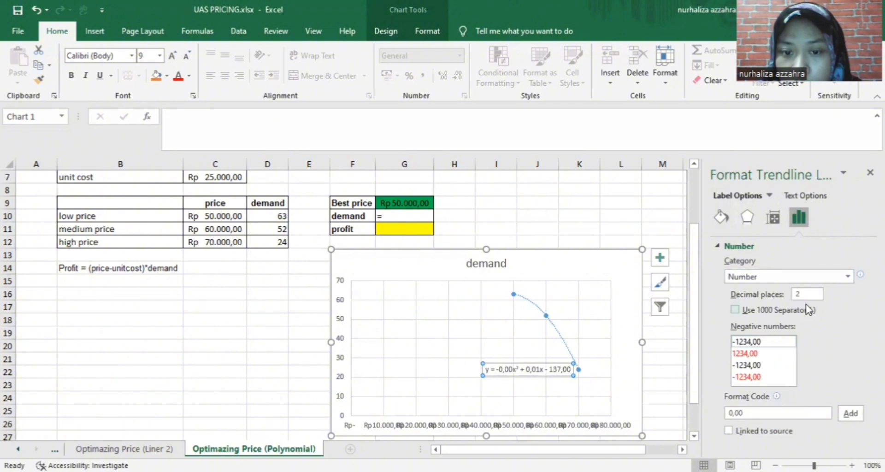
{"action": "left_click", "coordinate": [847, 278]}
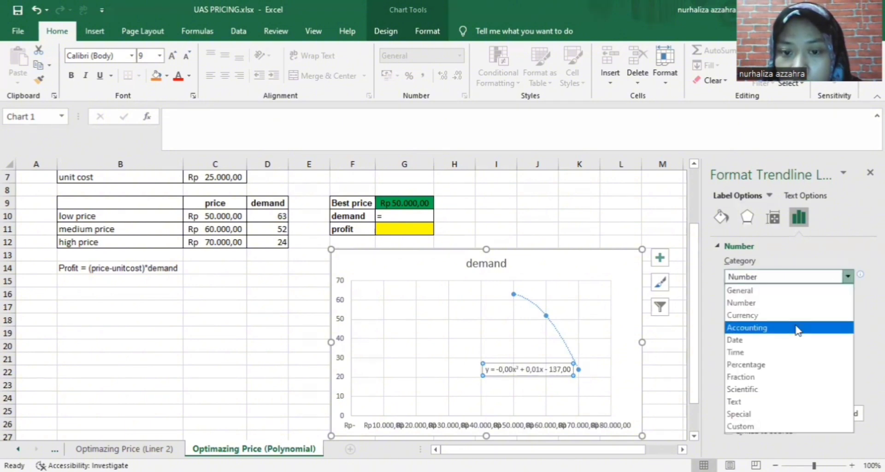
{"action": "left_click", "coordinate": [798, 330]}
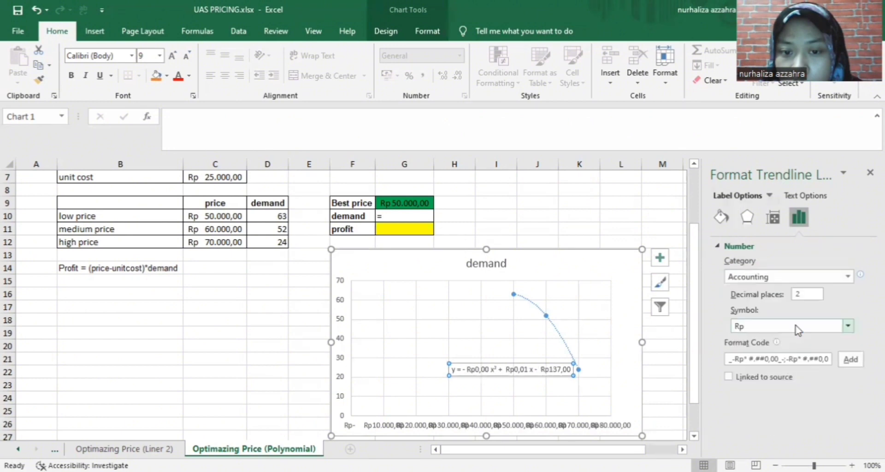
{"action": "left_click", "coordinate": [849, 277]}
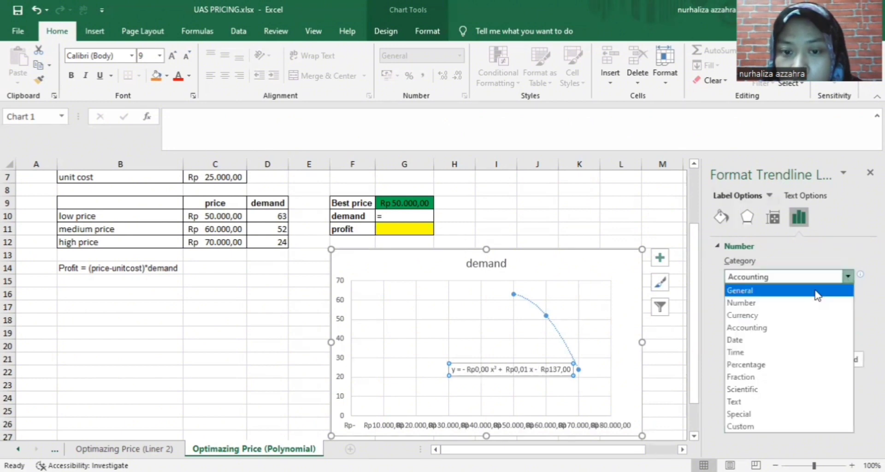
{"action": "left_click", "coordinate": [816, 291]}
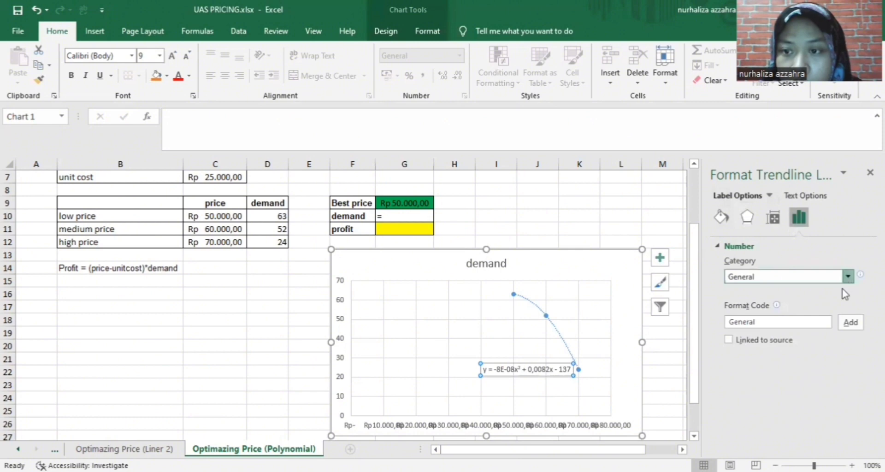
{"action": "left_click", "coordinate": [848, 277]}
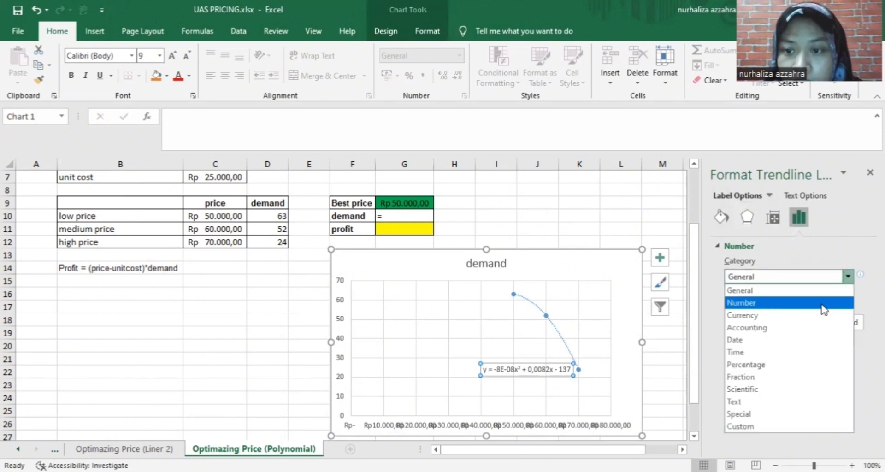
{"action": "left_click", "coordinate": [824, 303]}
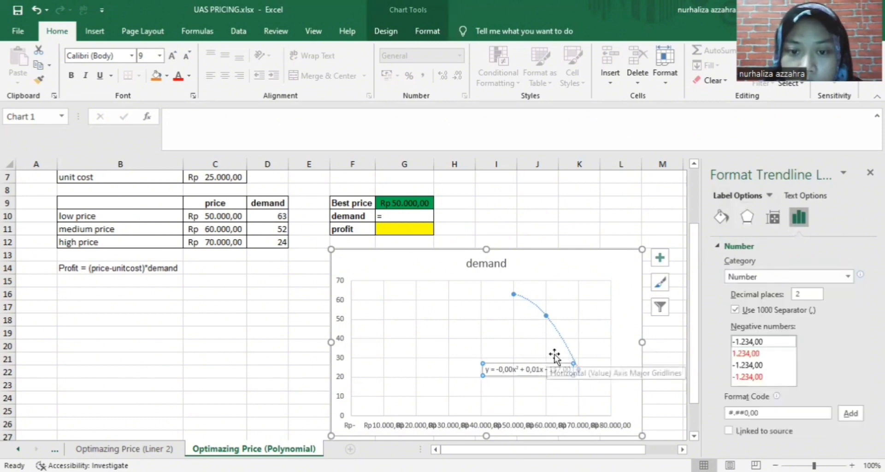
{"action": "left_click", "coordinate": [390, 217]}
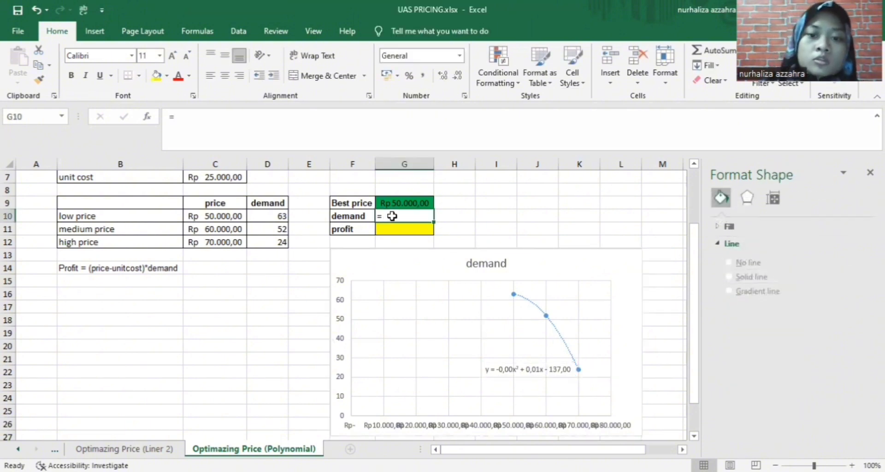
Enter the trendline-based demand formula =-0,00*G9^2 in G10, referencing best price G9
{"action": "double_click", "coordinate": [392, 216]}
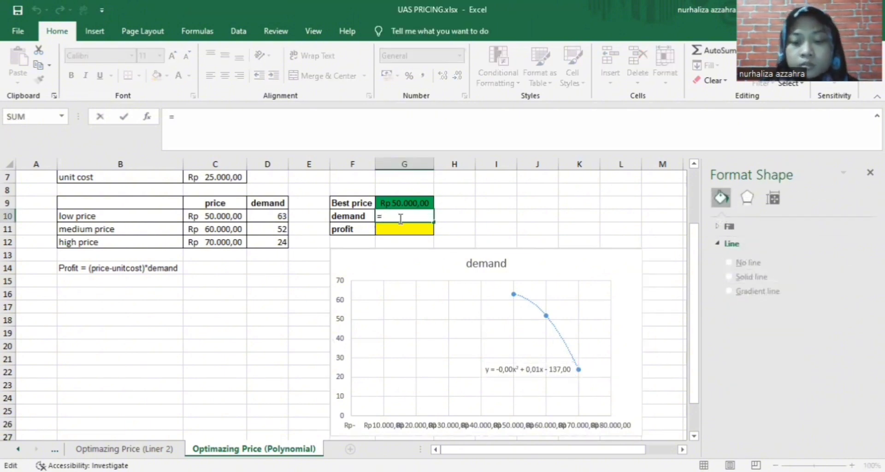
{"action": "type", "text": "-0"}
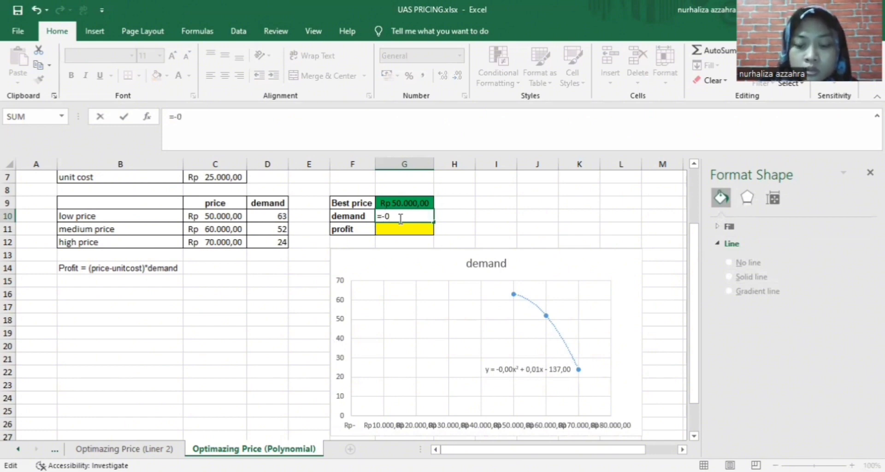
{"action": "type", "text": ",00"}
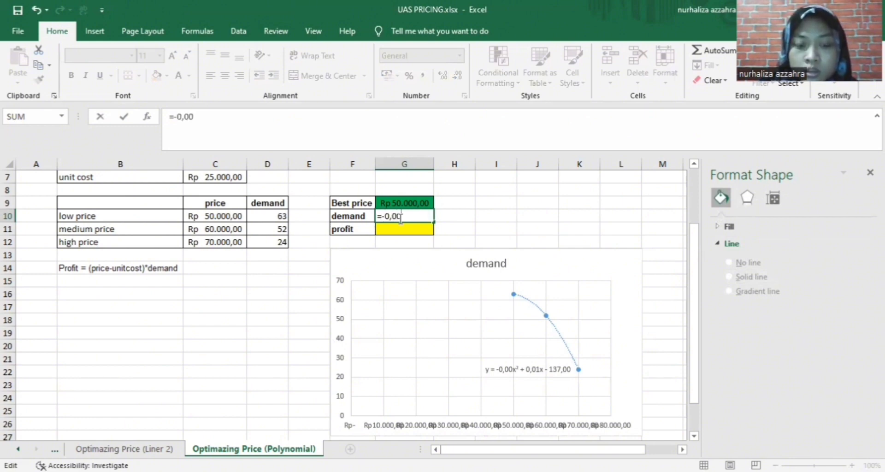
{"action": "type", "text": "*"}
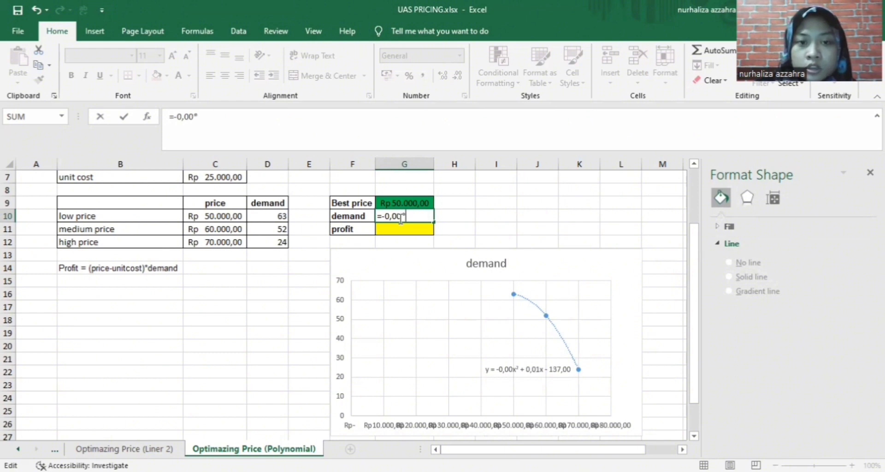
{"action": "left_click", "coordinate": [395, 204]}
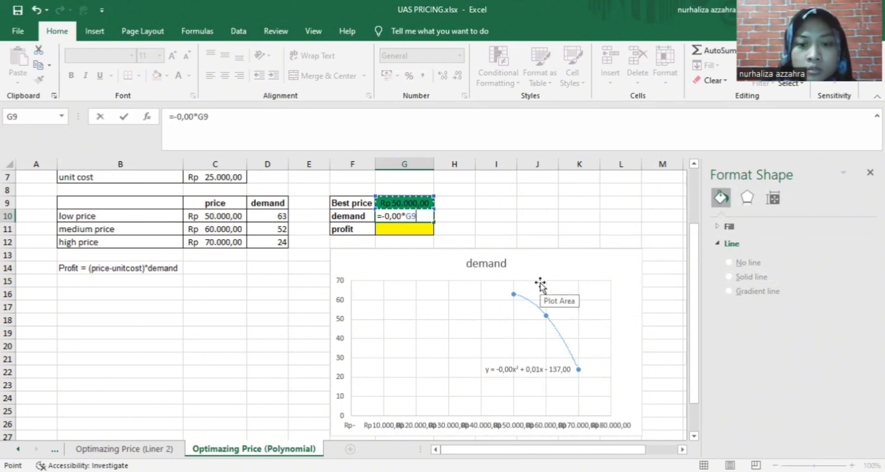
{"action": "type", "text": "^"}
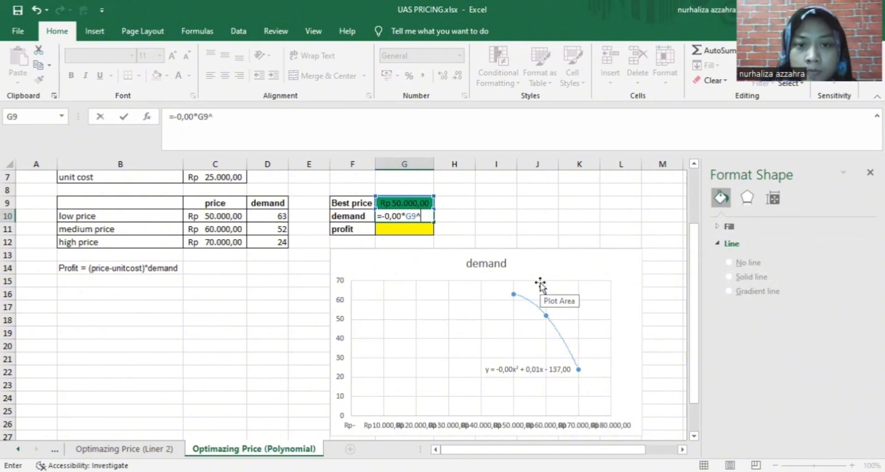
{"action": "type", "text": "2+0,01*-137,00"}
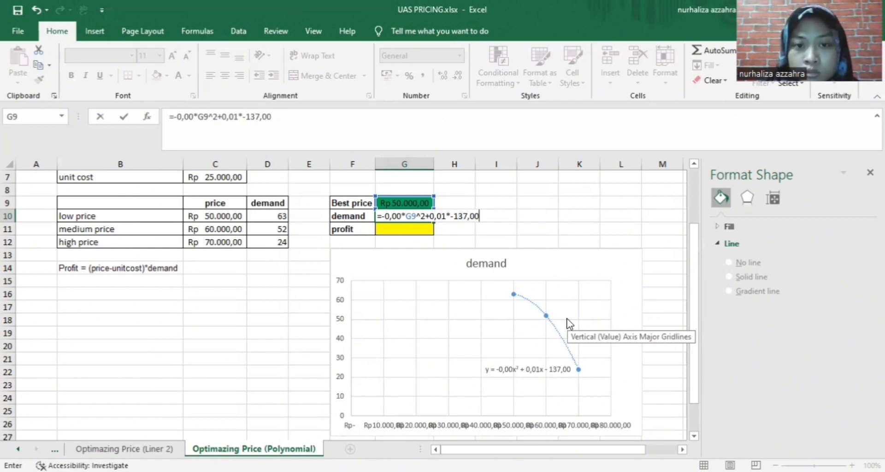
{"action": "key", "text": "Return"}
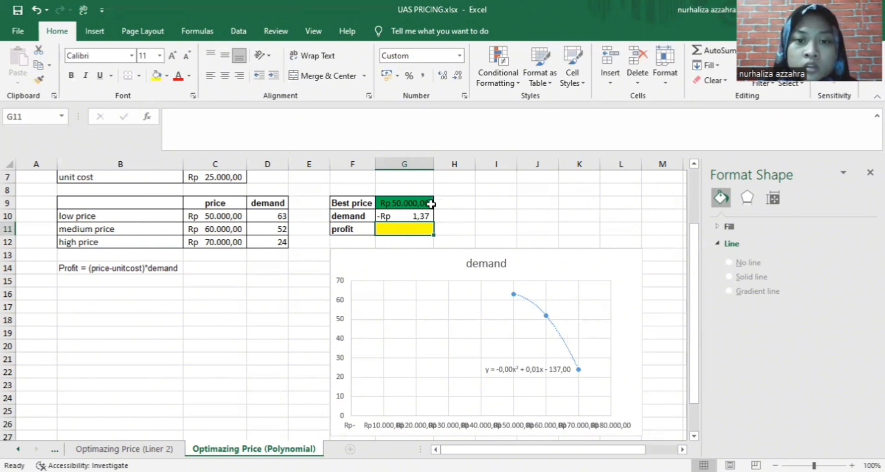
Shift the demand chart down-right and start the G11 profit formula with G9-C7
{"action": "left_click_drag", "start_coordinate": [524, 262], "coordinate": [541, 274]}
{"action": "left_click", "coordinate": [431, 234]}
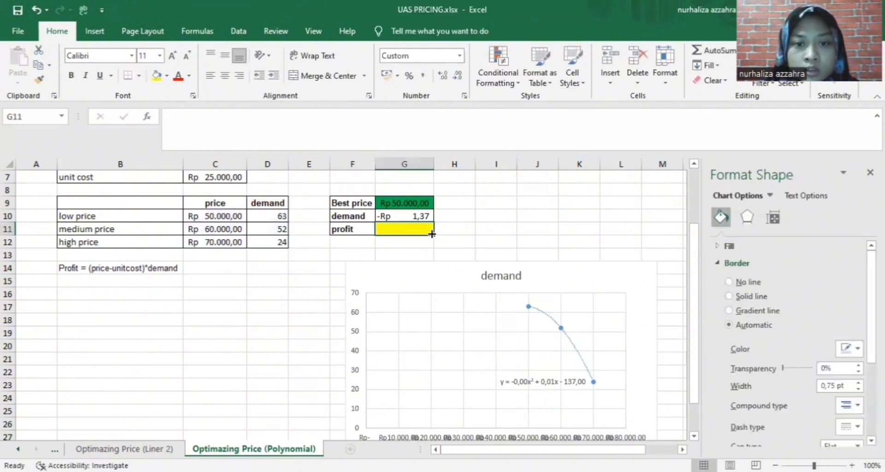
{"action": "double_click", "coordinate": [406, 226]}
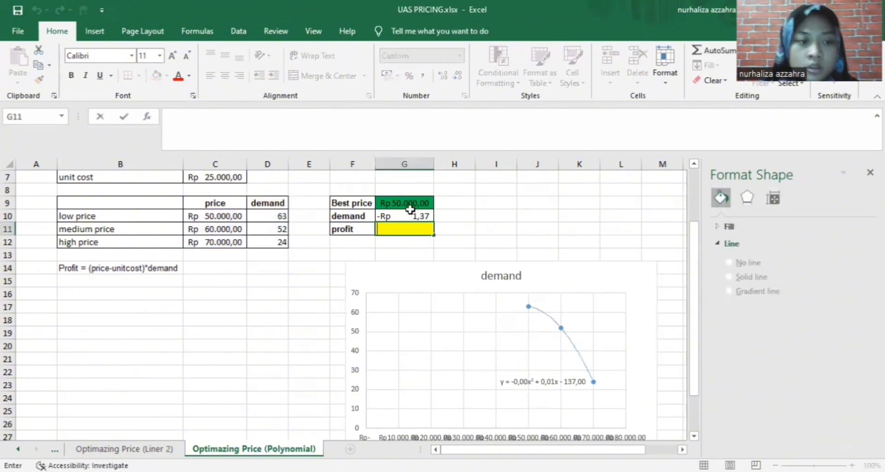
{"action": "type", "text": "="}
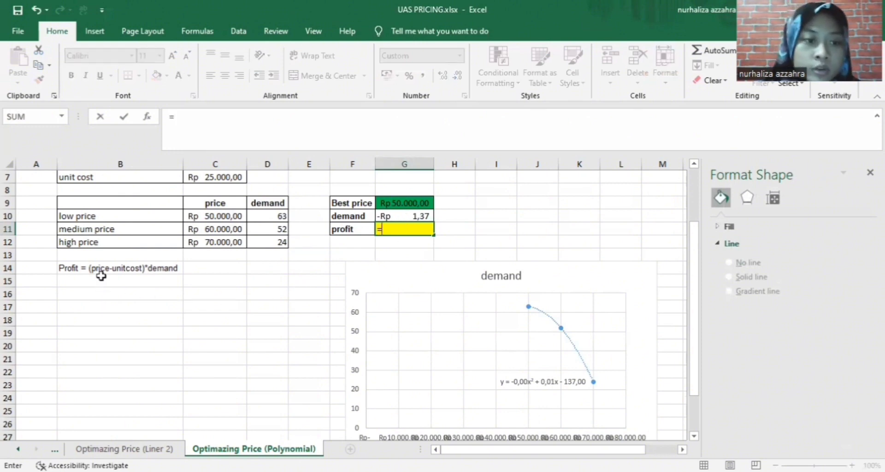
{"action": "left_click", "coordinate": [392, 206]}
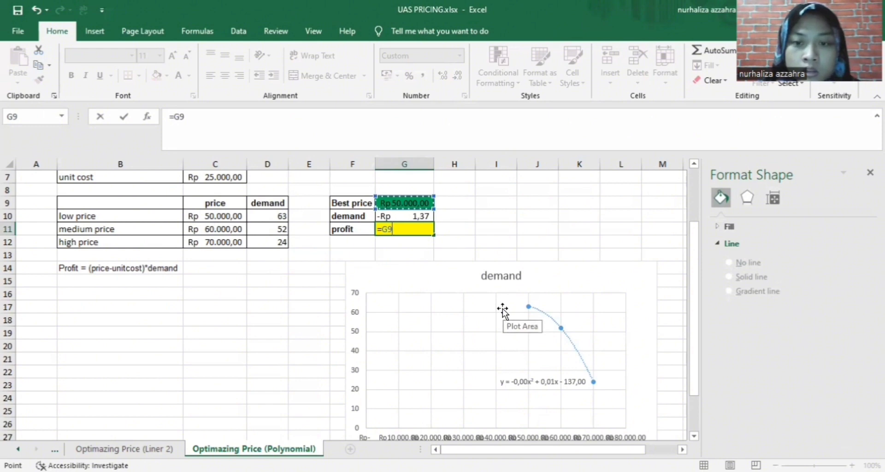
{"action": "type", "text": "-"}
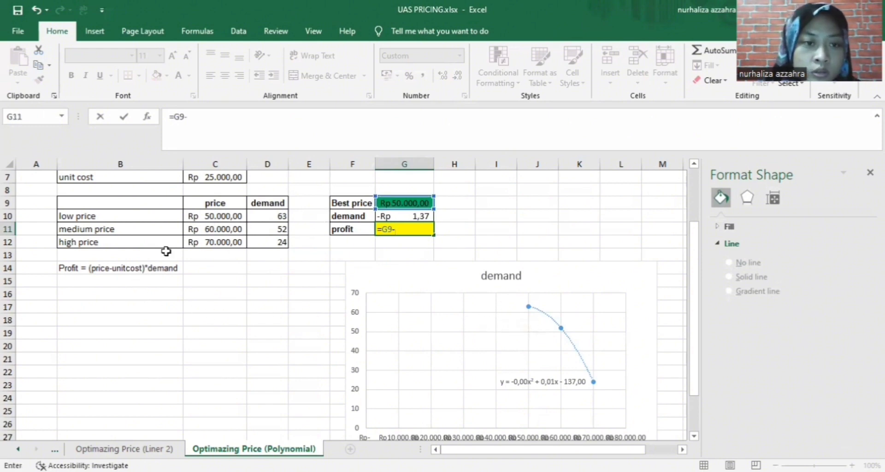
{"action": "scroll", "coordinate": [150, 211], "scroll_direction": "up", "scroll_amount": 2}
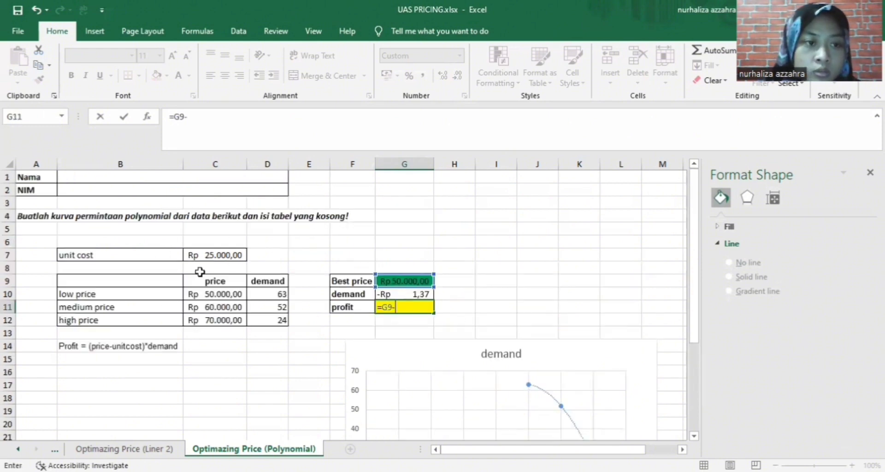
{"action": "left_click", "coordinate": [212, 254]}
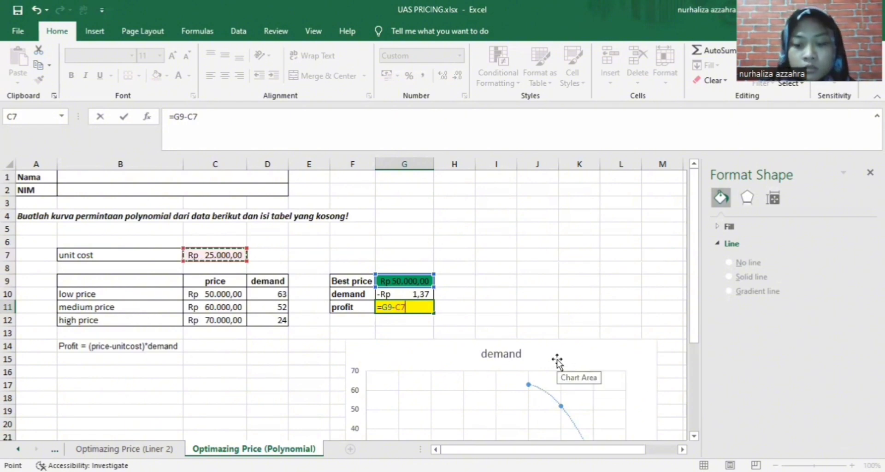
{"action": "type", "text": ")"}
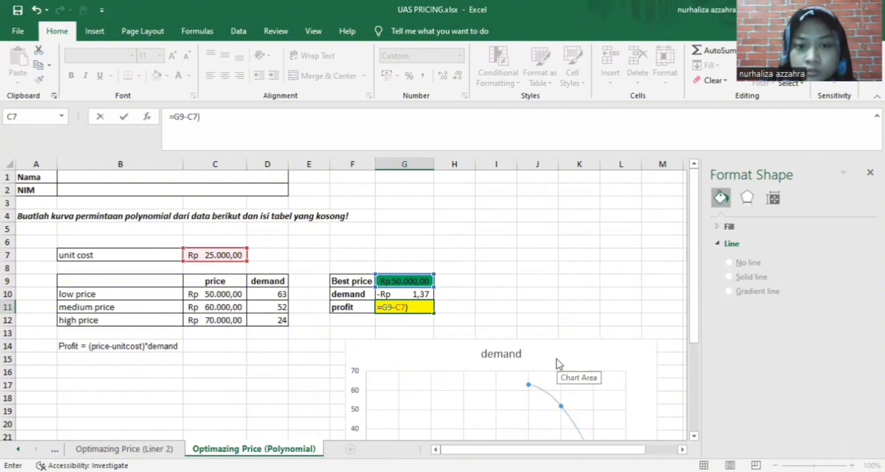
Reject the suggested correction and complete G11 as =(G9-C7)*G10
{"action": "key", "text": "Return"}
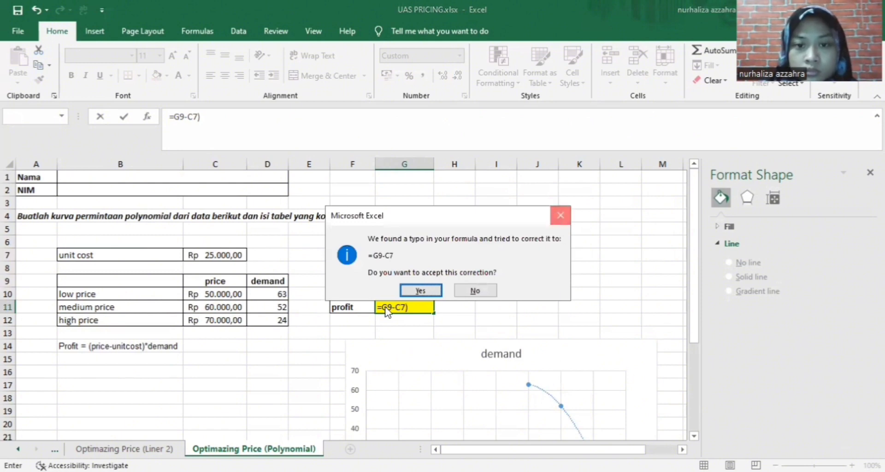
{"action": "left_click", "coordinate": [560, 216]}
{"action": "left_click", "coordinate": [609, 197]}
{"action": "left_click", "coordinate": [384, 308]}
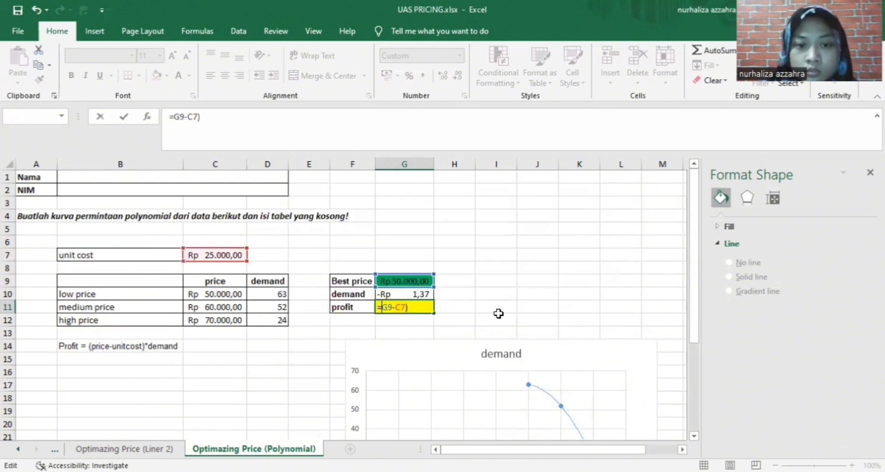
{"action": "type", "text": "("}
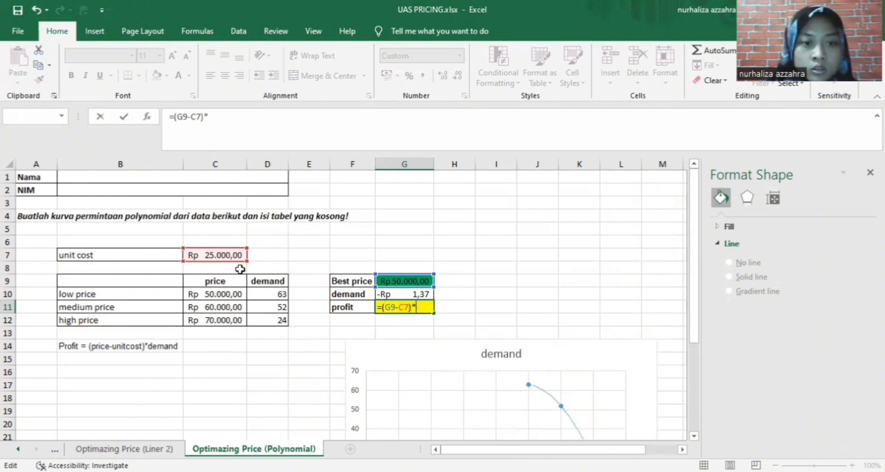
{"action": "type", "text": "*"}
{"action": "left_click", "coordinate": [401, 295]}
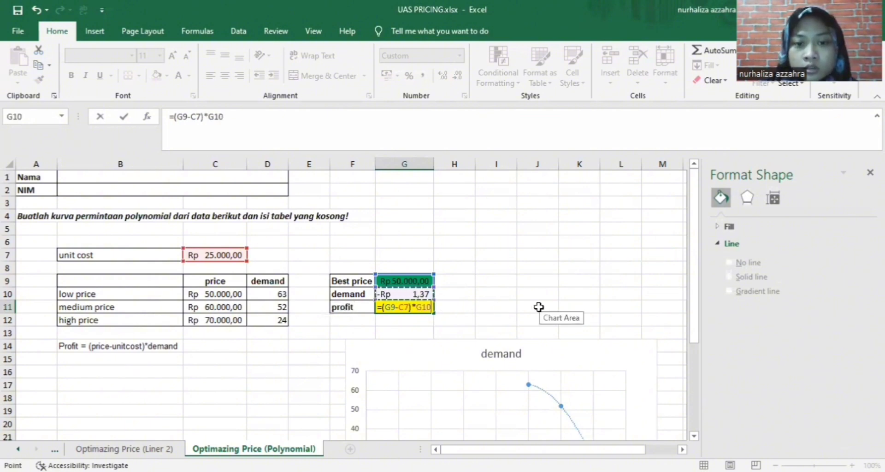
{"action": "key", "text": "Return"}
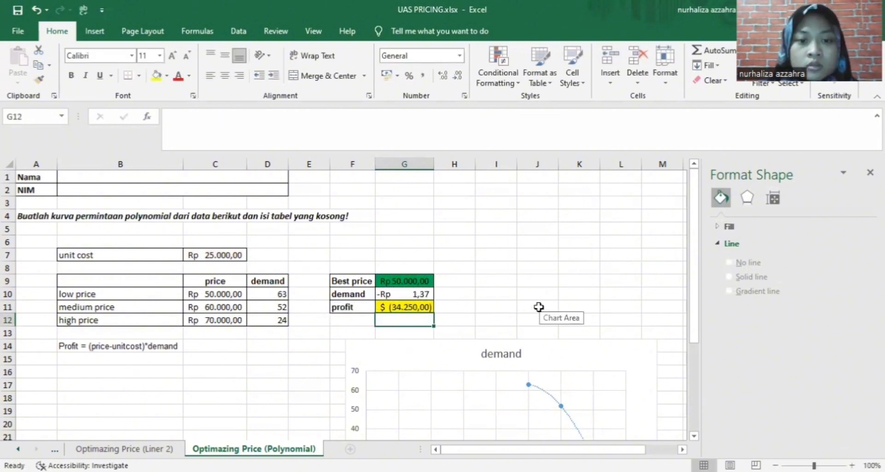
{"action": "left_click", "coordinate": [425, 308]}
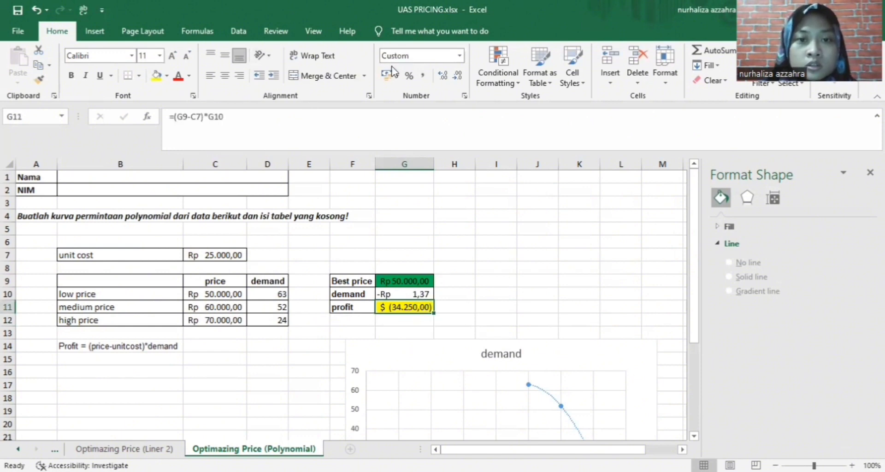
Apply the Rp English (Indonesia) accounting format to G11, showing -Rp 34.250,00
{"action": "left_click", "coordinate": [398, 80]}
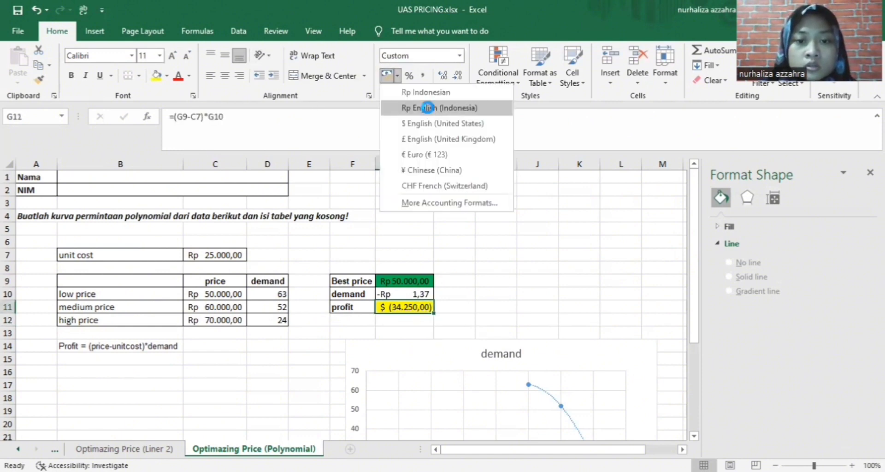
{"action": "left_click", "coordinate": [426, 110]}
{"action": "left_click", "coordinate": [492, 254]}
{"action": "scroll", "coordinate": [558, 282], "scroll_direction": "down", "scroll_amount": 2}
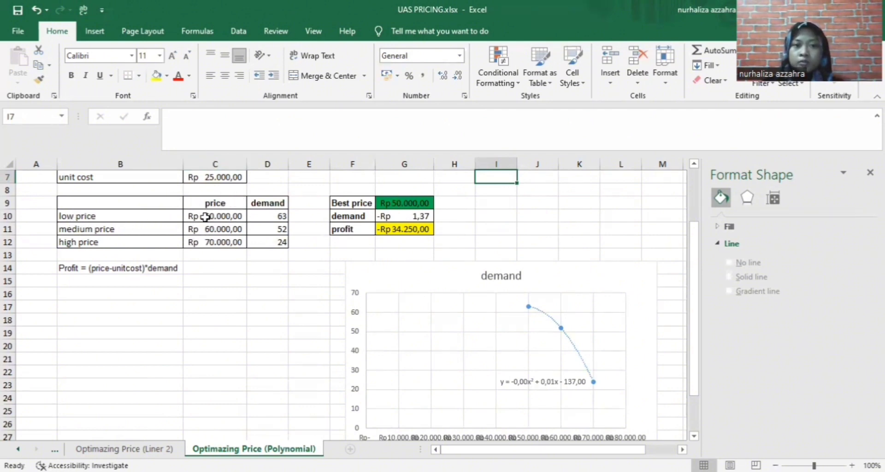
In Solver, with G9 as the changing cell, delete constraints $G$9 >= $C$10 and $G$9 <= $C$12
{"action": "left_click", "coordinate": [239, 31]}
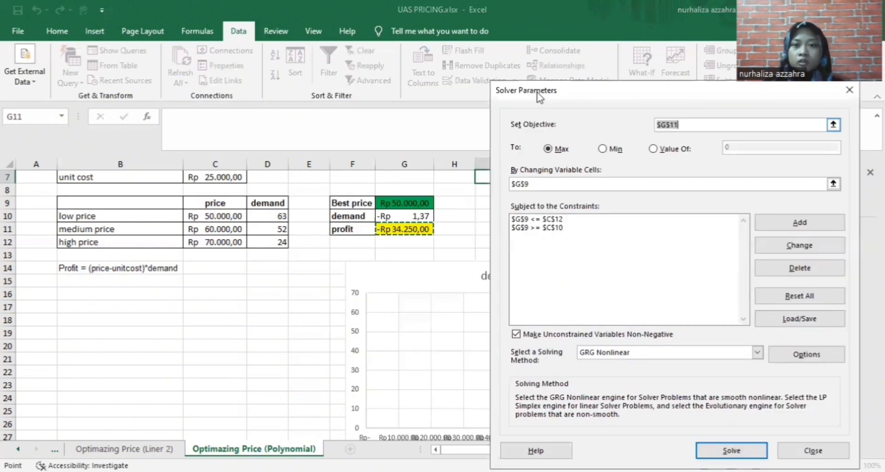
{"action": "left_click", "coordinate": [658, 185]}
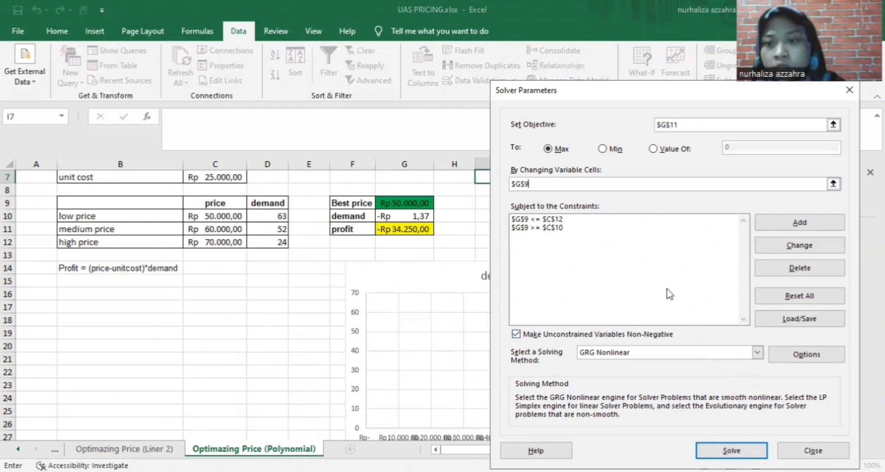
{"action": "left_click", "coordinate": [810, 272]}
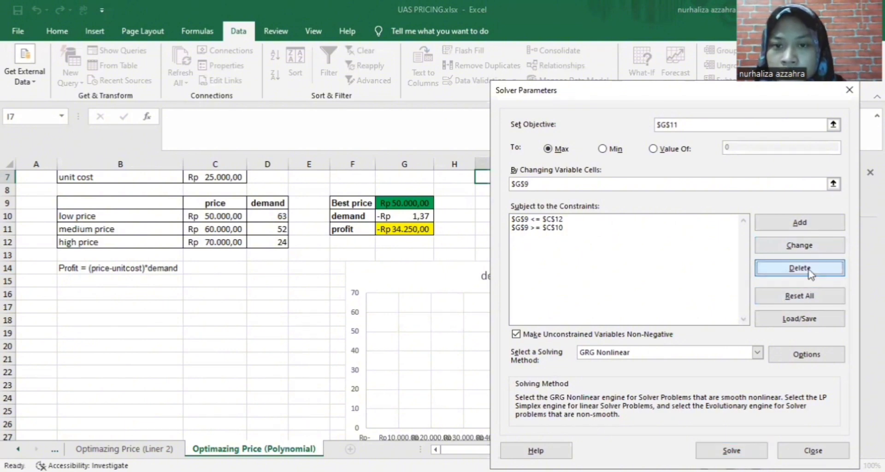
{"action": "left_click", "coordinate": [583, 226]}
{"action": "left_click", "coordinate": [789, 264]}
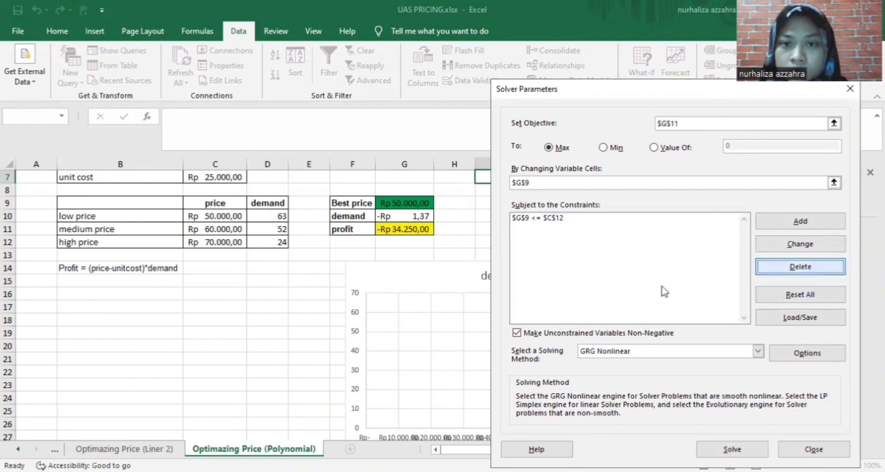
{"action": "left_click", "coordinate": [545, 218]}
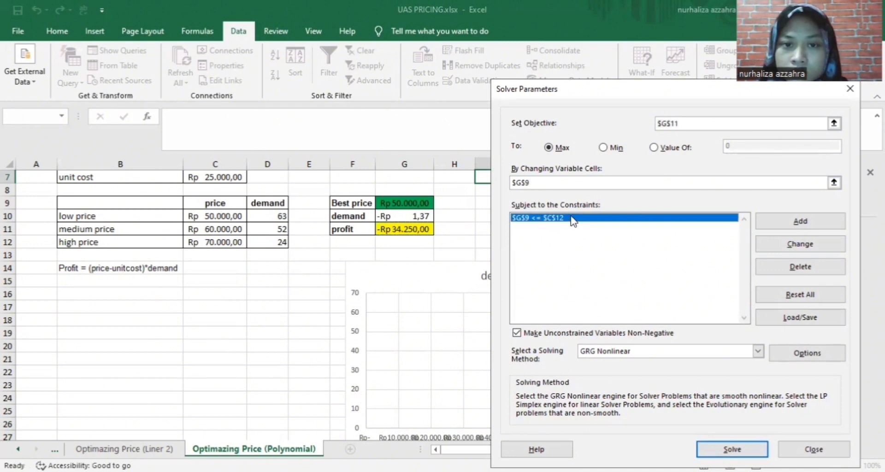
{"action": "left_click", "coordinate": [802, 267]}
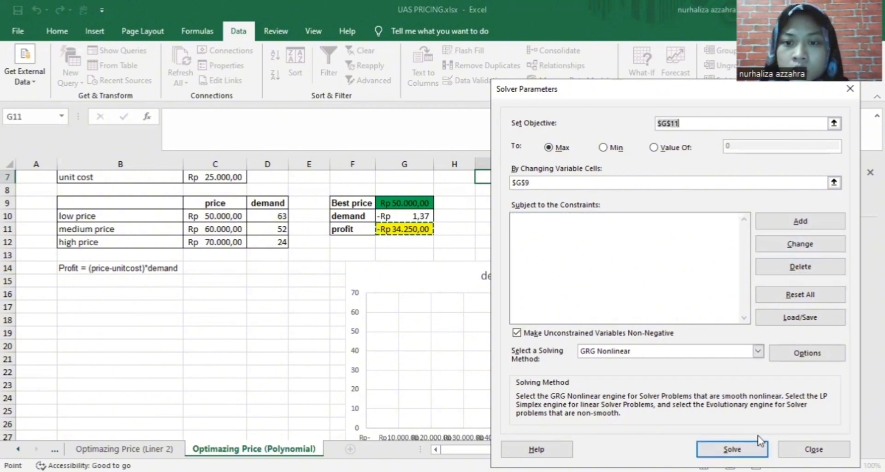
{"action": "left_click", "coordinate": [807, 229]}
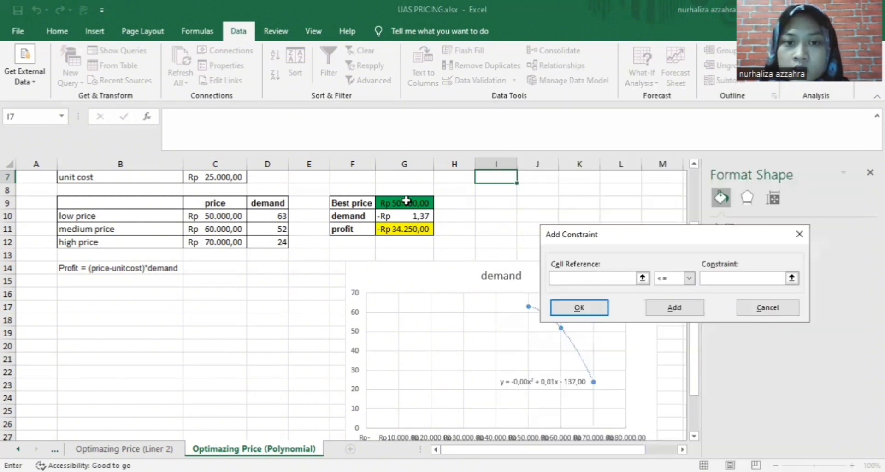
Add the Solver constraint $G$9 >= $G$11
{"action": "left_click", "coordinate": [406, 201]}
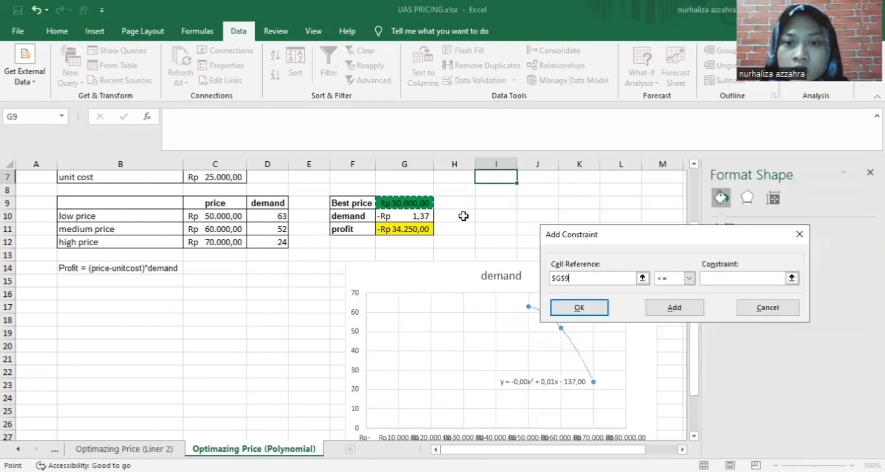
{"action": "left_click", "coordinate": [689, 282]}
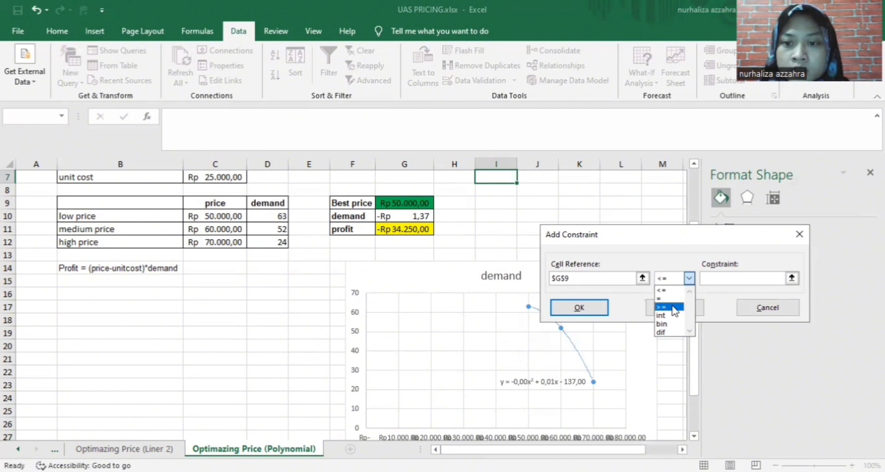
{"action": "left_click", "coordinate": [673, 307]}
{"action": "left_click", "coordinate": [413, 229]}
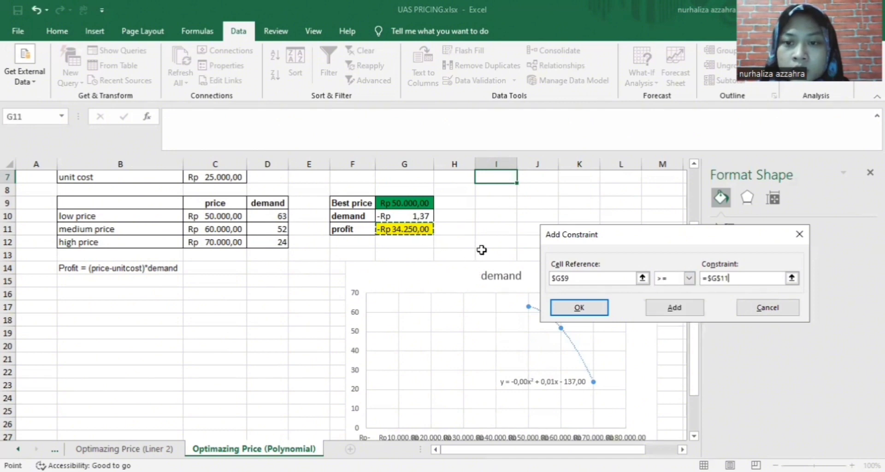
{"action": "left_click", "coordinate": [674, 308]}
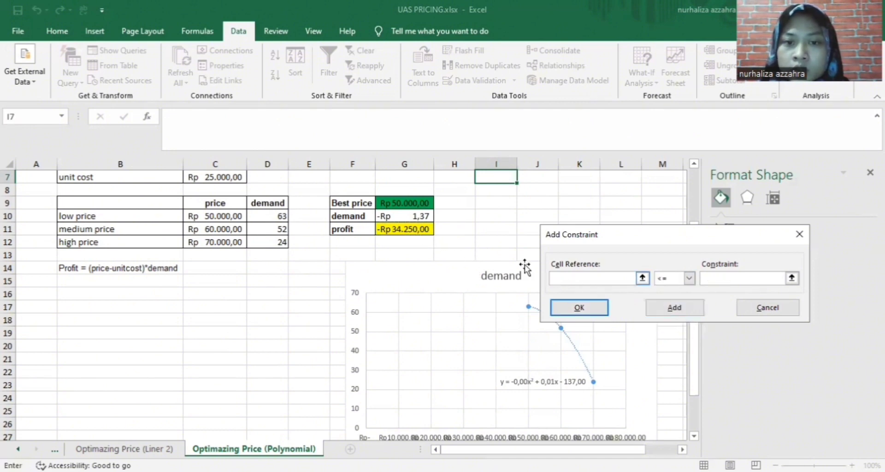
Add the constraint $G$9 <= $G$11 and run Solver
{"action": "left_click", "coordinate": [415, 203]}
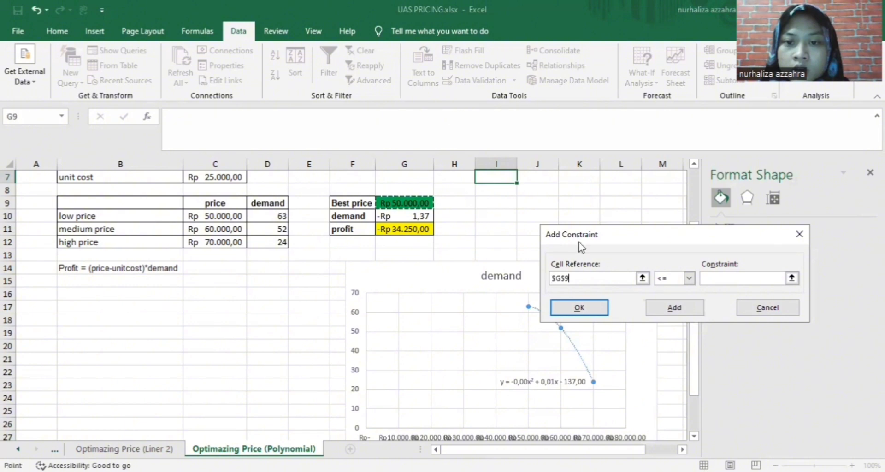
{"action": "left_click", "coordinate": [689, 278]}
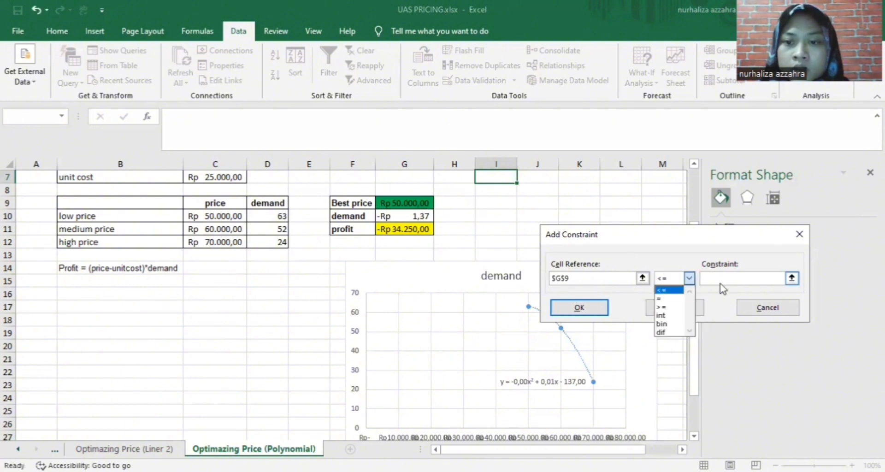
{"action": "left_click", "coordinate": [753, 278]}
{"action": "left_click", "coordinate": [419, 229]}
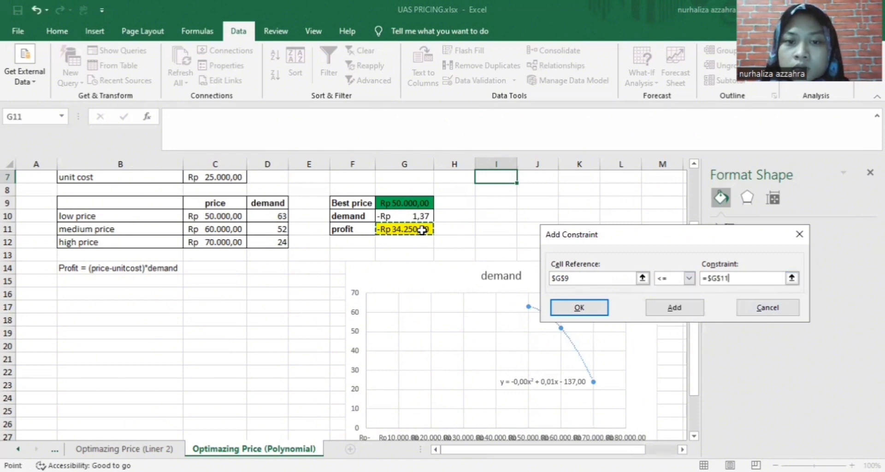
{"action": "left_click", "coordinate": [581, 309]}
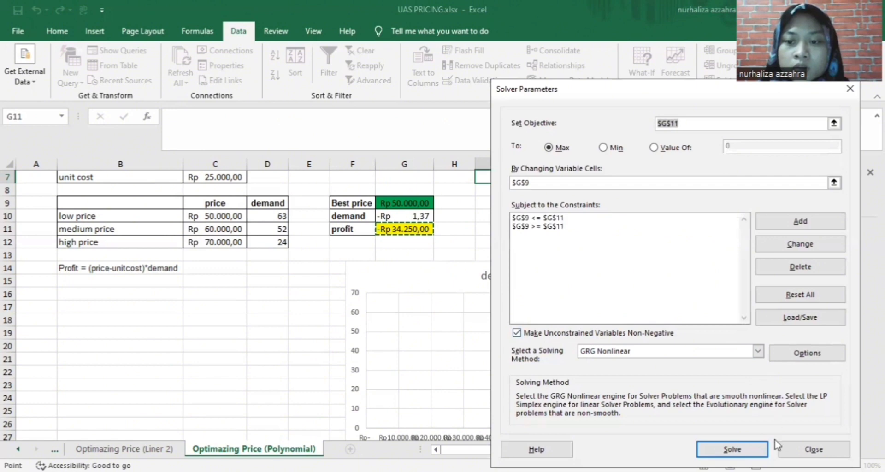
{"action": "left_click", "coordinate": [758, 450]}
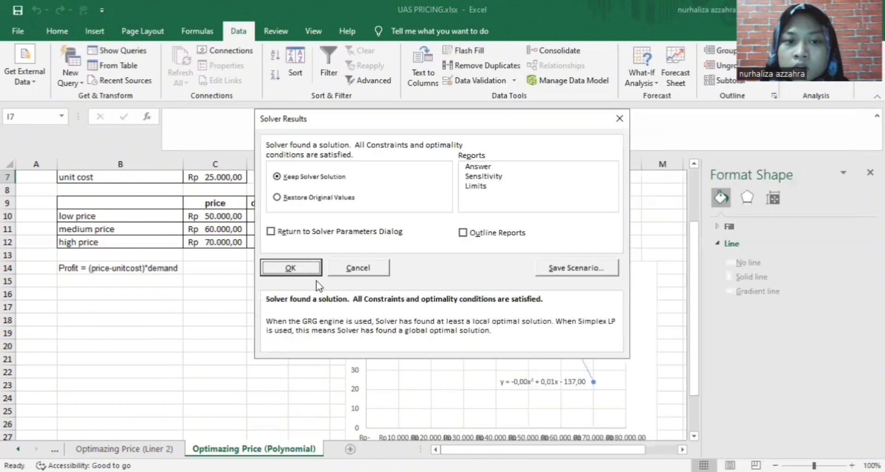
Keep the Solver solution: best price Rp 14.451,44, demand -Rp 1,37, profit Rp 14.451,53
{"action": "left_click", "coordinate": [291, 264]}
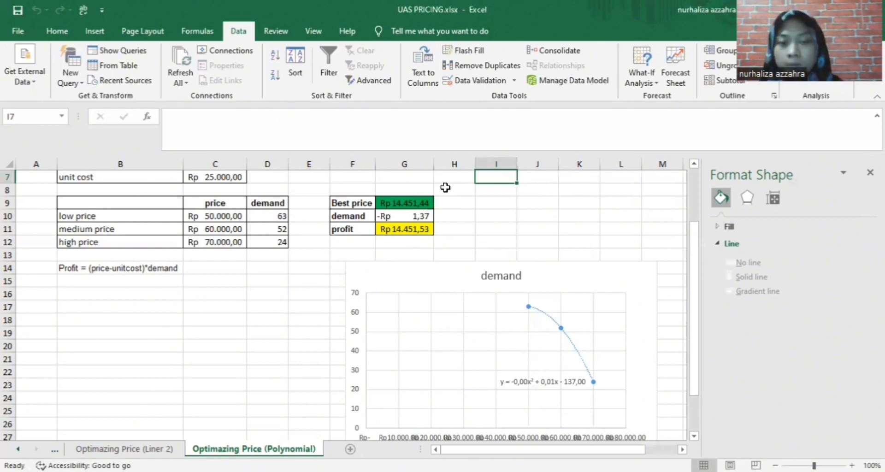
{"action": "scroll", "coordinate": [461, 233], "scroll_direction": "down", "scroll_amount": 2}
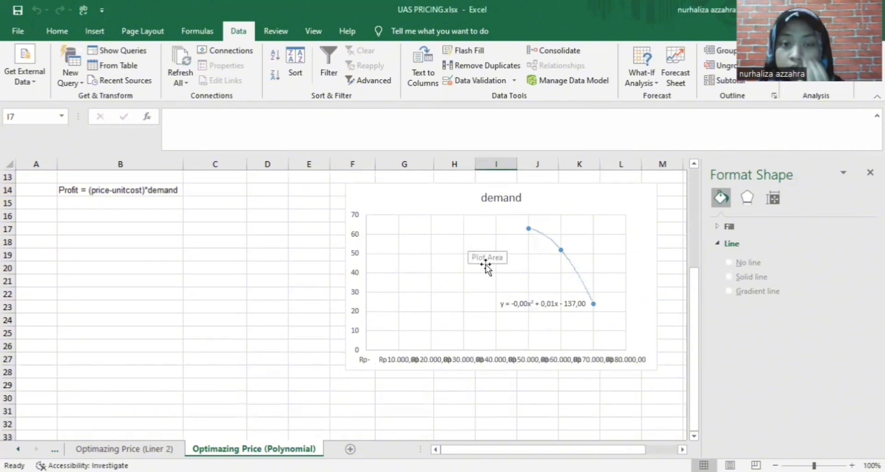
{"action": "scroll", "coordinate": [487, 260], "scroll_direction": "up", "scroll_amount": 2}
{"action": "scroll", "coordinate": [352, 282], "scroll_direction": "up", "scroll_amount": 2}
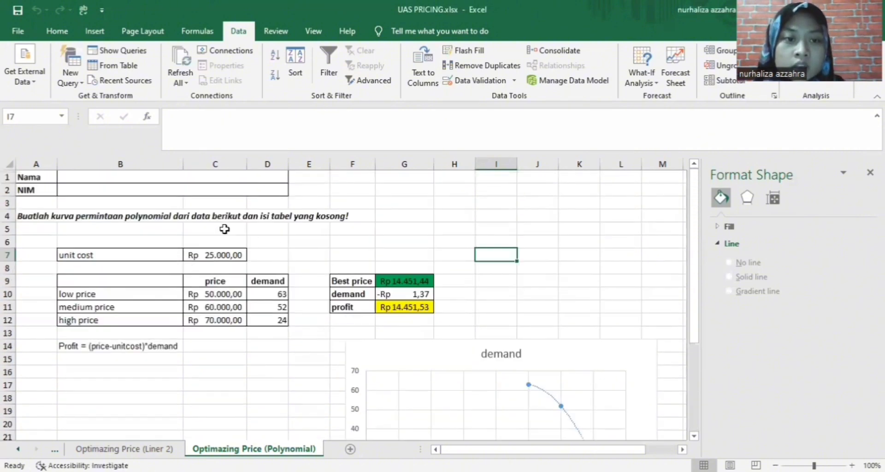
Type the student's full name into B1 and the student ID number into B2
{"action": "left_click", "coordinate": [214, 179]}
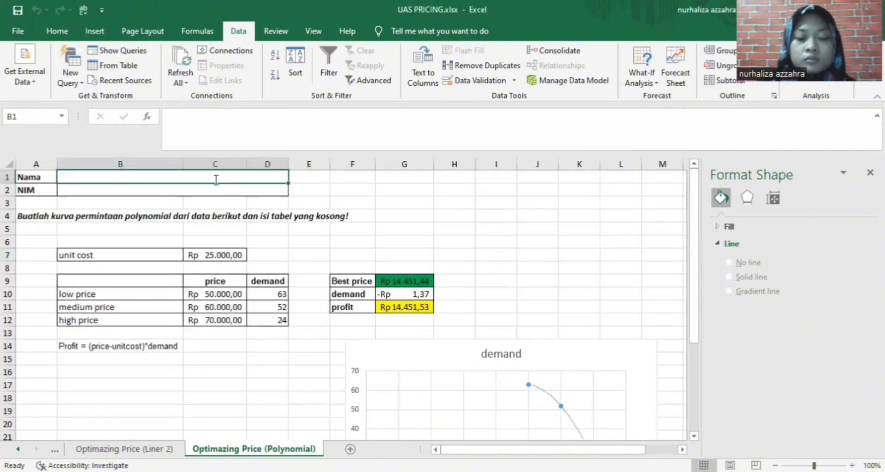
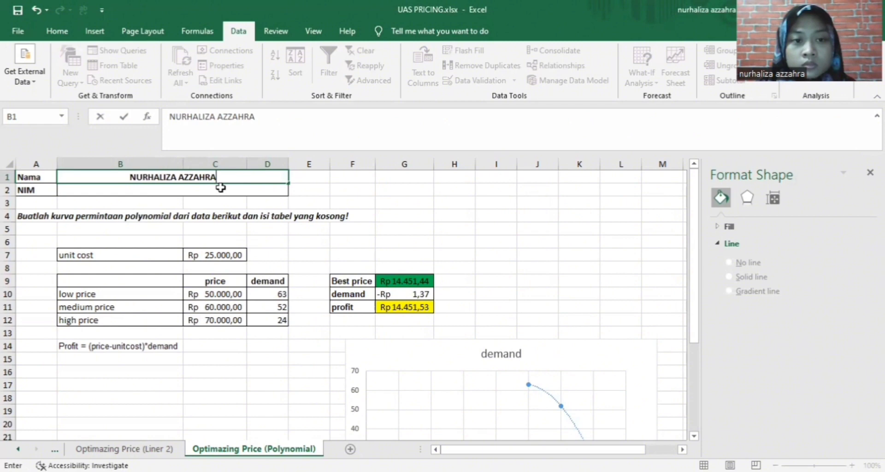
{"action": "left_click", "coordinate": [221, 188]}
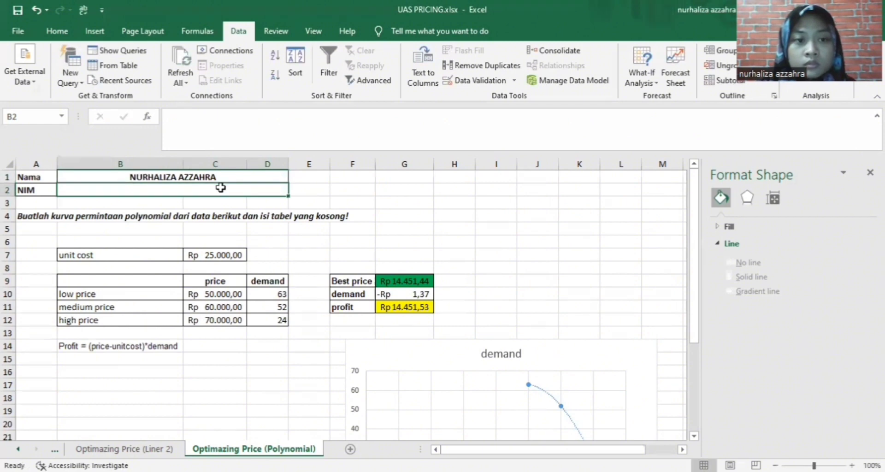
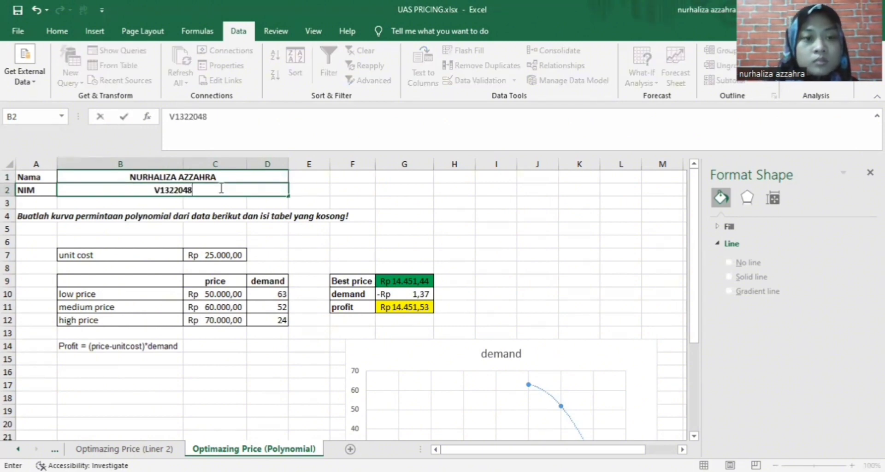
{"action": "left_click", "coordinate": [387, 215]}
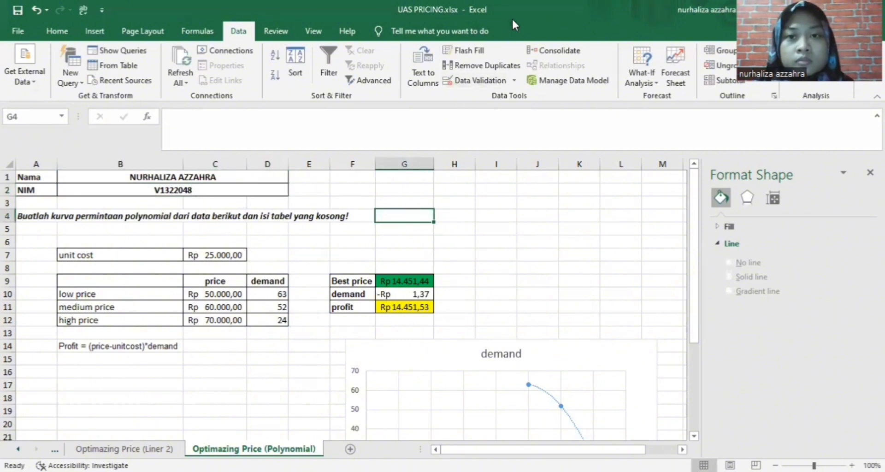